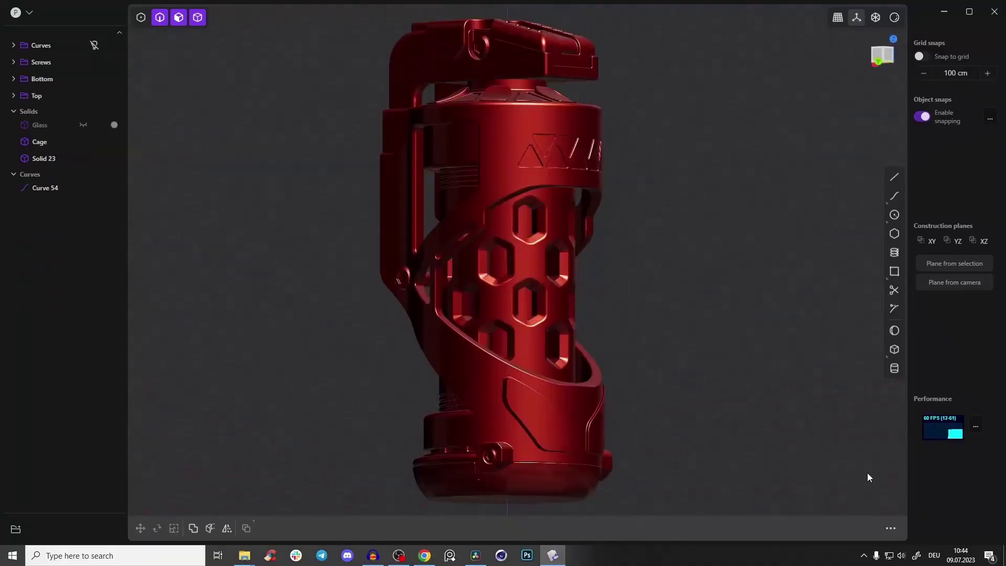
right_drag(867, 473, 739, 539)
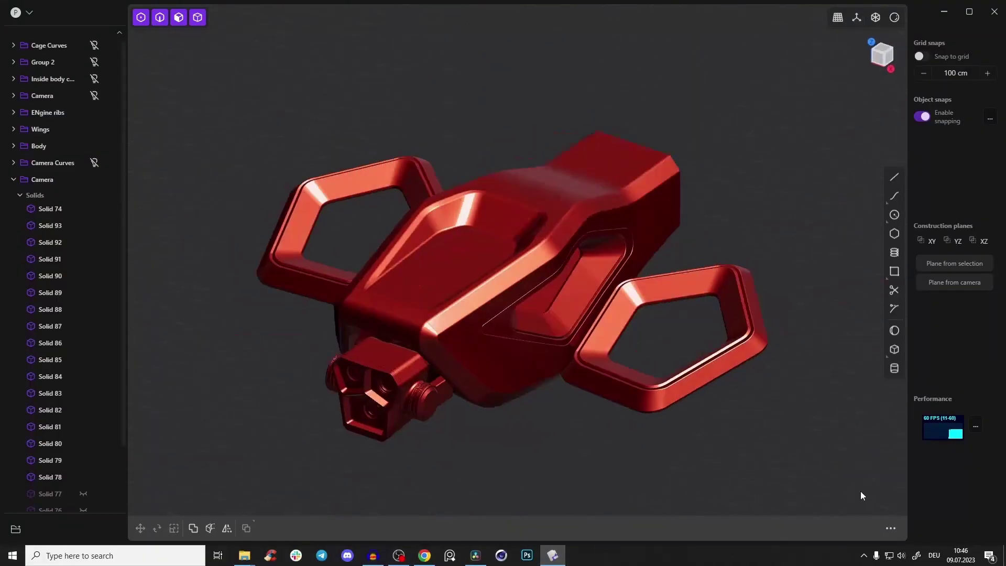
right_drag(860, 491, 449, 485)
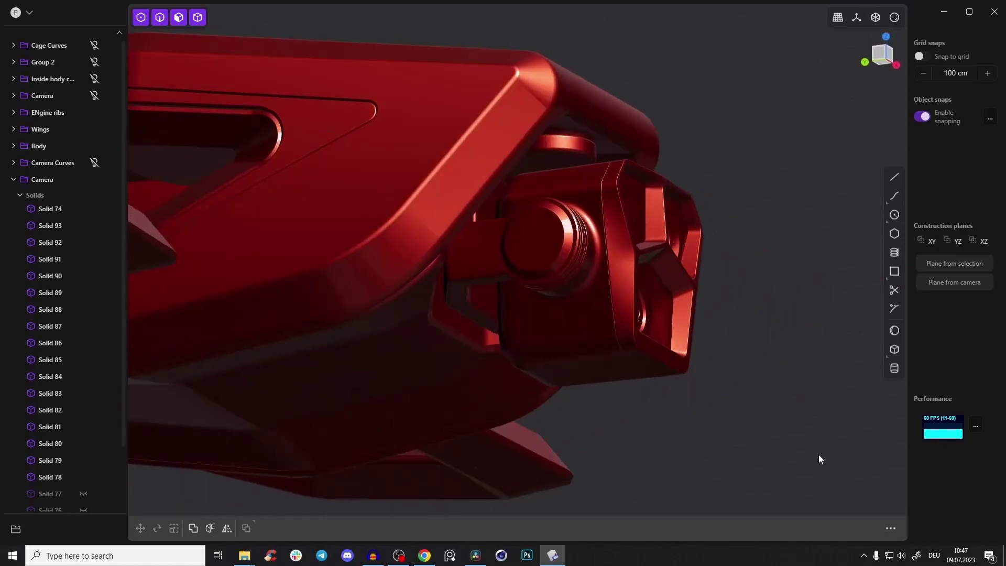
right_drag(820, 459, 649, 455)
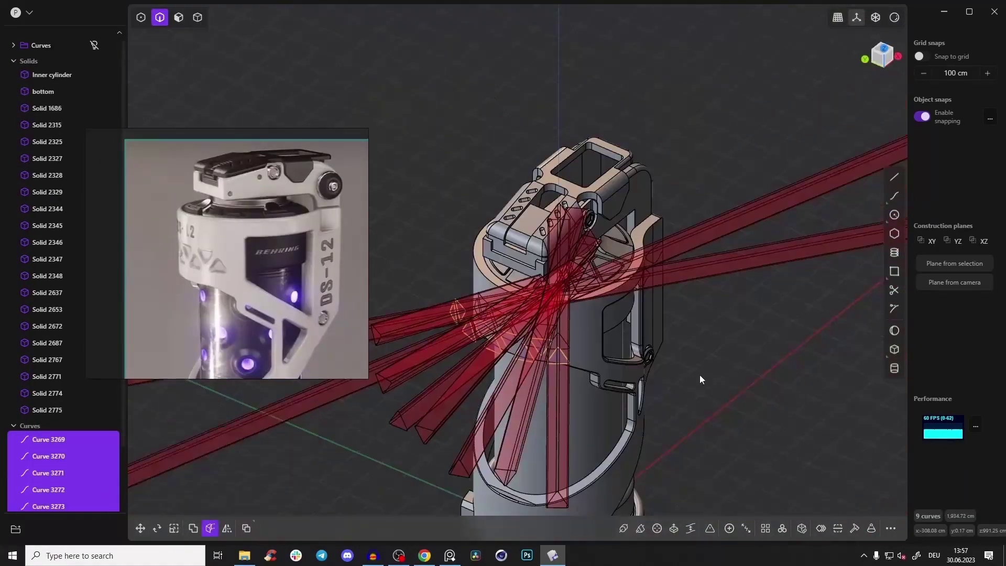
key(Tab)
key(h)
key(h)
key(h)
key(h)
key(ctrl+z)
key(h)
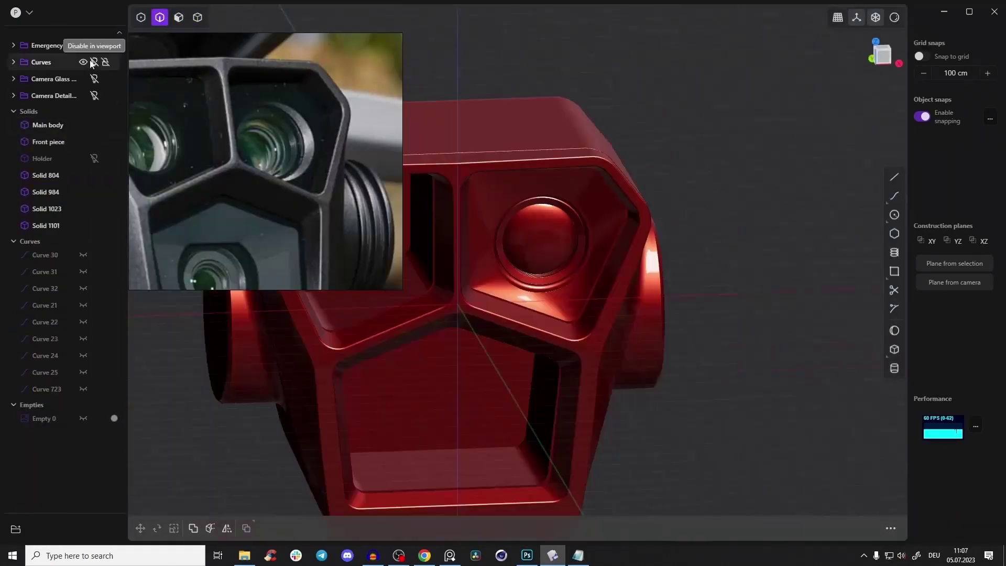
Enable the Camera Details 3 group in the viewport
click(94, 95)
right_drag(615, 276, 686, 262)
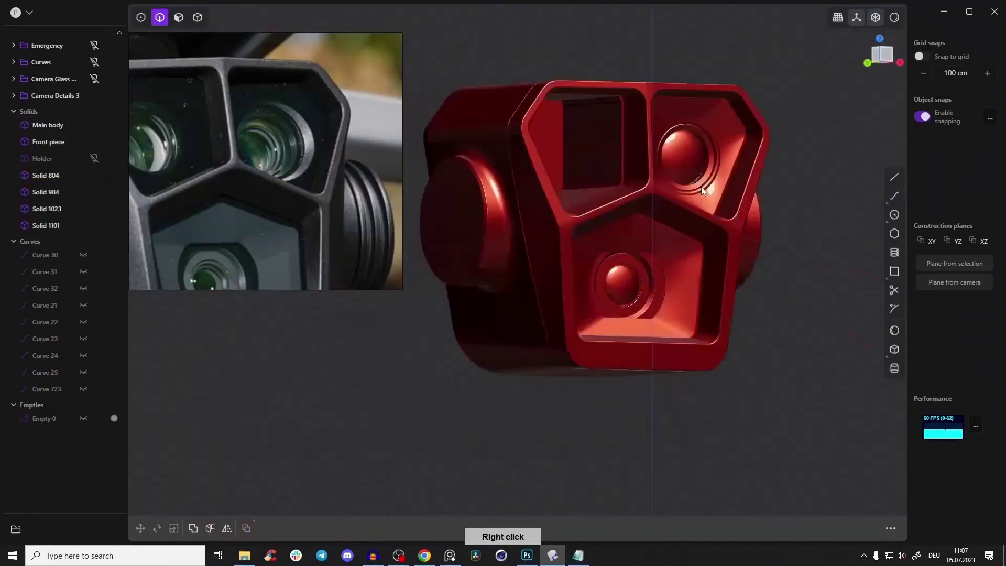
Group the selected camera parts as "Camera Detail 2" and disable that group in the viewport
key(ctrl+g)
double_click(42, 112)
text(Camera Detail 2)
key(Return)
click(94, 112)
key(KP_1)
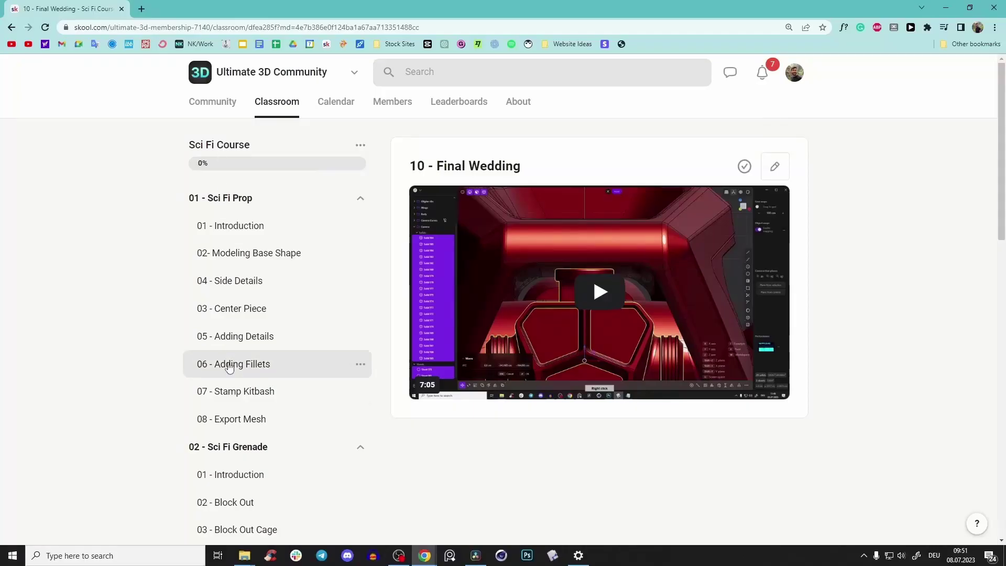
scroll(236, 364, down, 10)
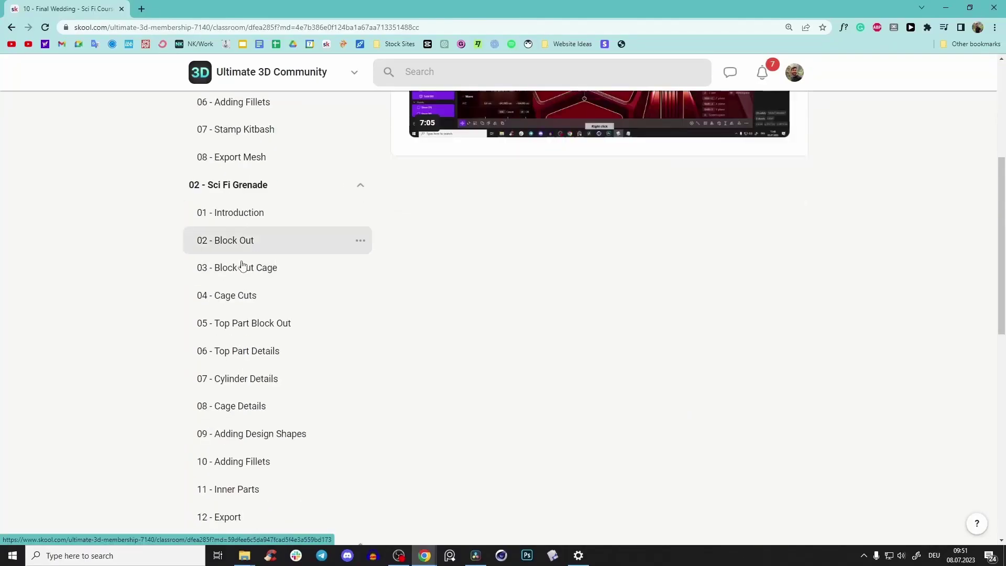
scroll(223, 393, down, 4)
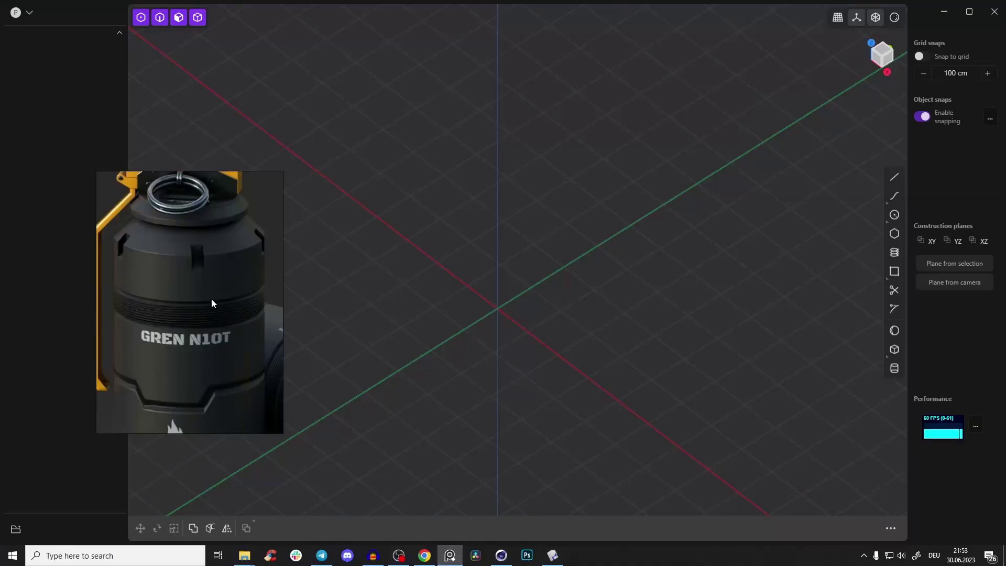
Draw a circle about 419 cm in diameter on the XY plane, centred on the origin
drag(173, 290, 167, 271)
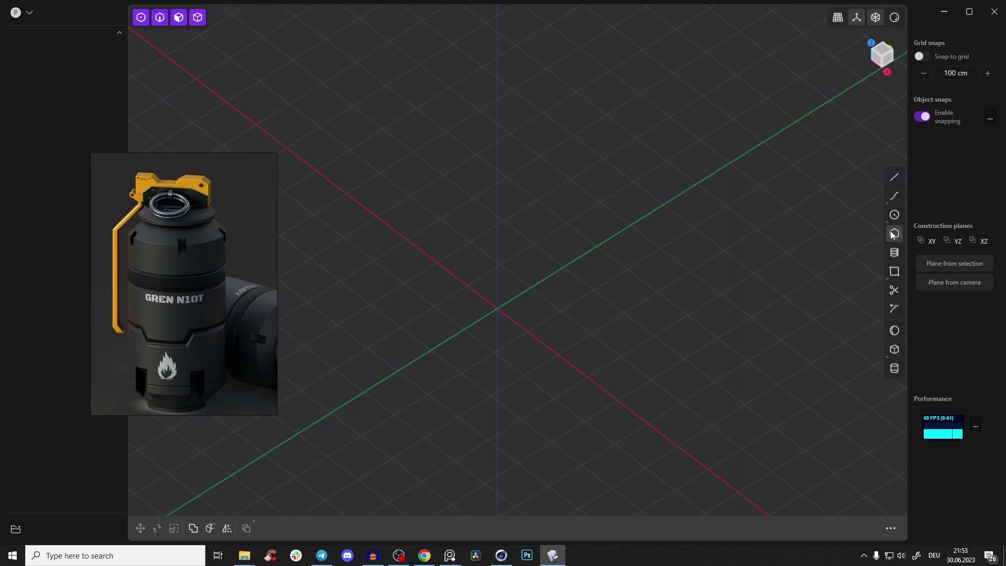
right_drag(565, 277, 635, 230)
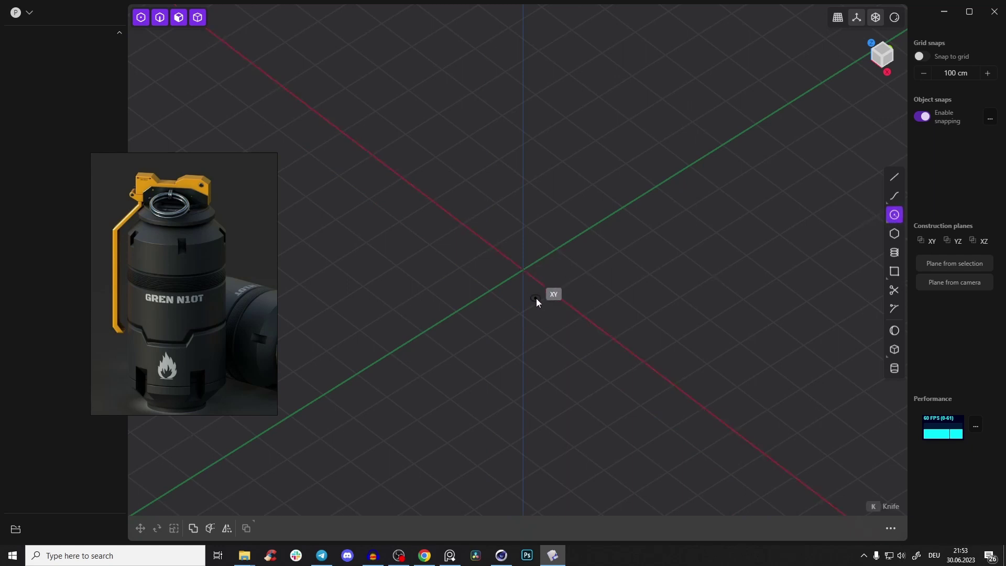
click(523, 271)
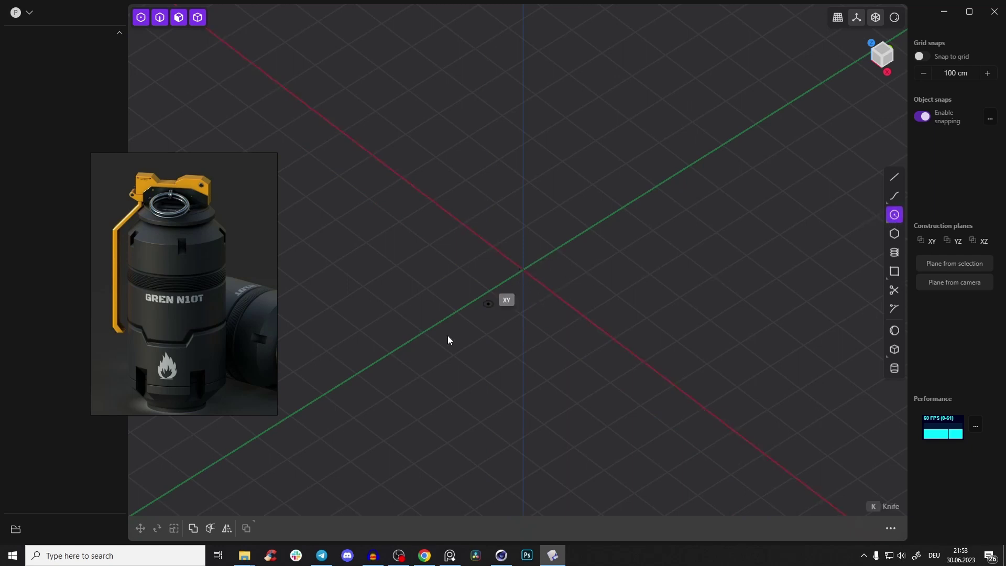
click(454, 317)
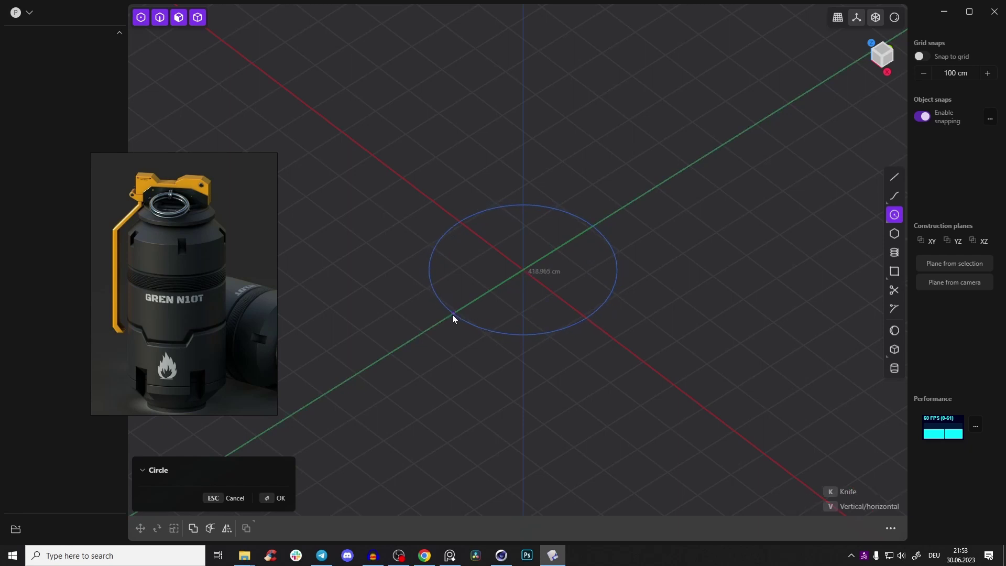
right_drag(559, 270, 557, 267)
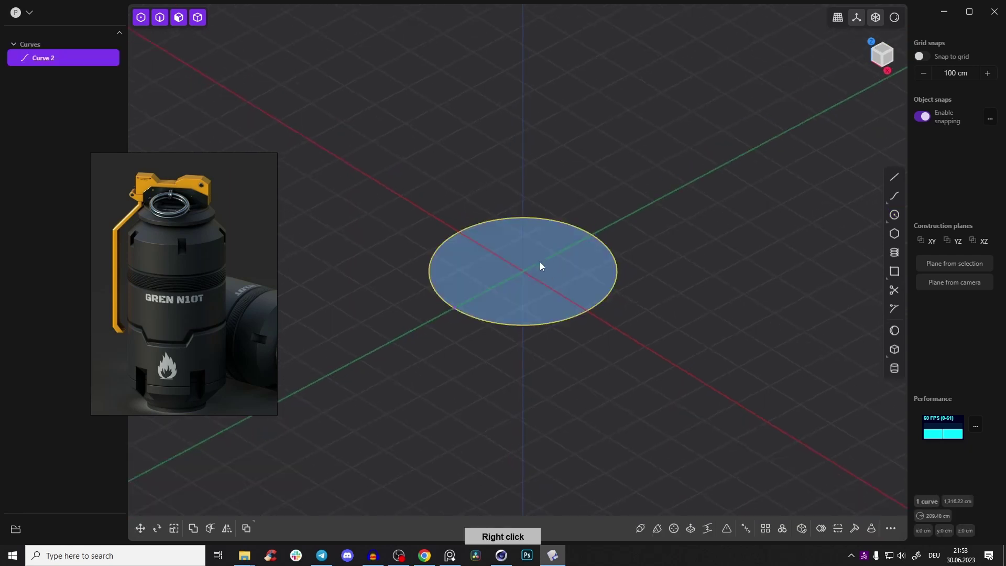
Extrude the circular region upward by about 908 cm into a cylinder matching the grenade reference's proportions
key(3)
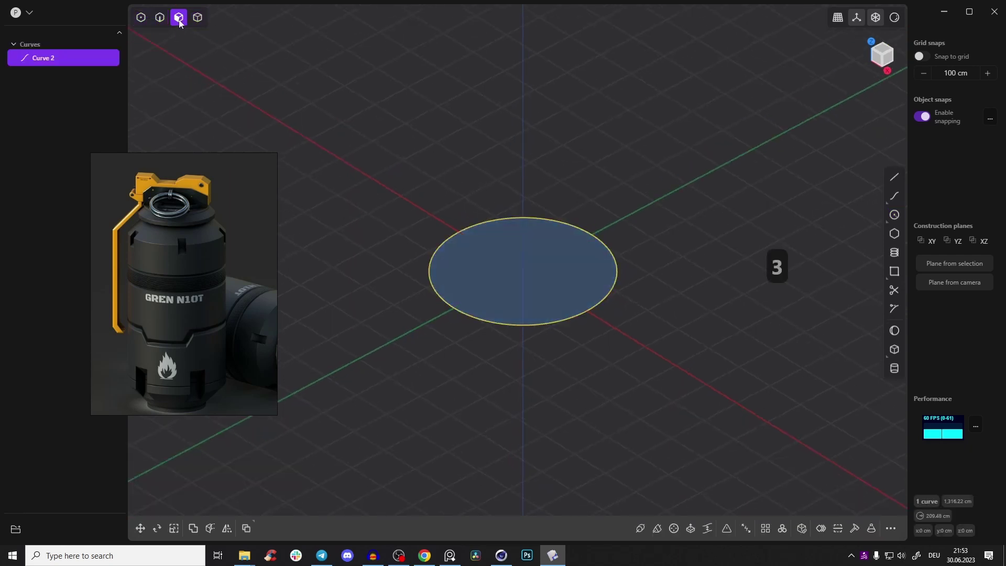
click(526, 257)
key(e)
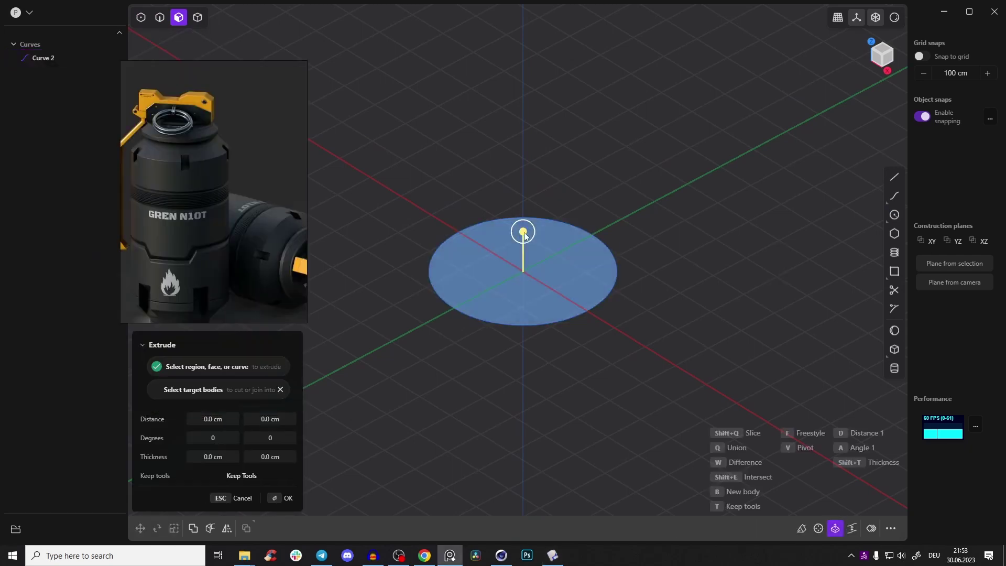
drag(523, 231, 527, 96)
scroll(576, 157, down, 5)
right_drag(580, 157, 585, 184)
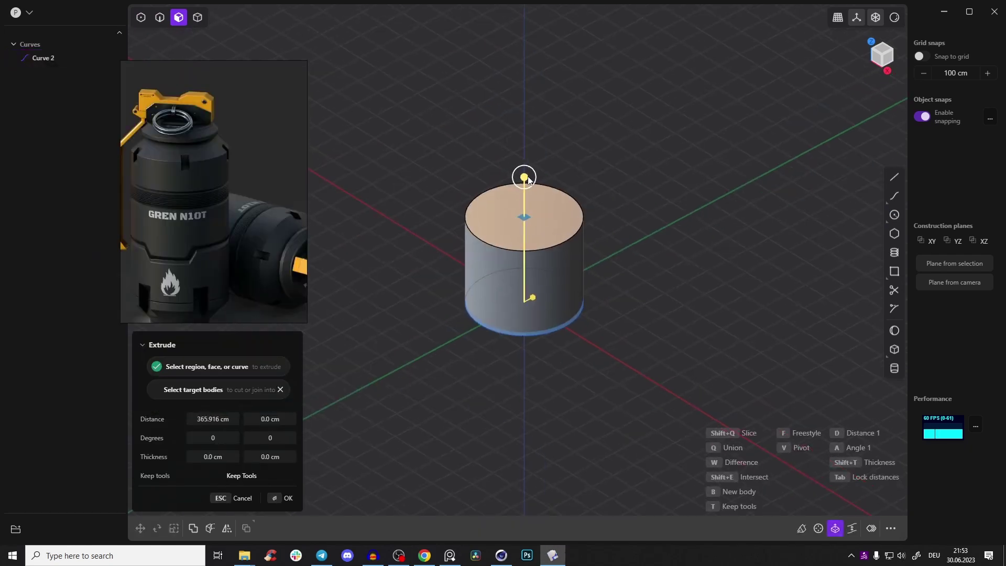
drag(531, 181, 526, 79)
right_drag(586, 196, 552, 251)
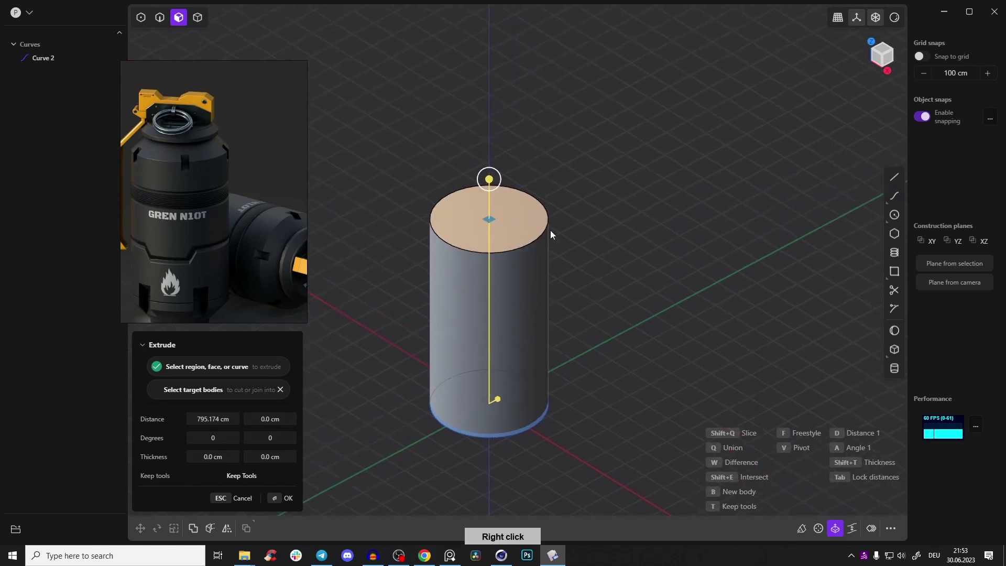
drag(498, 158, 510, 134)
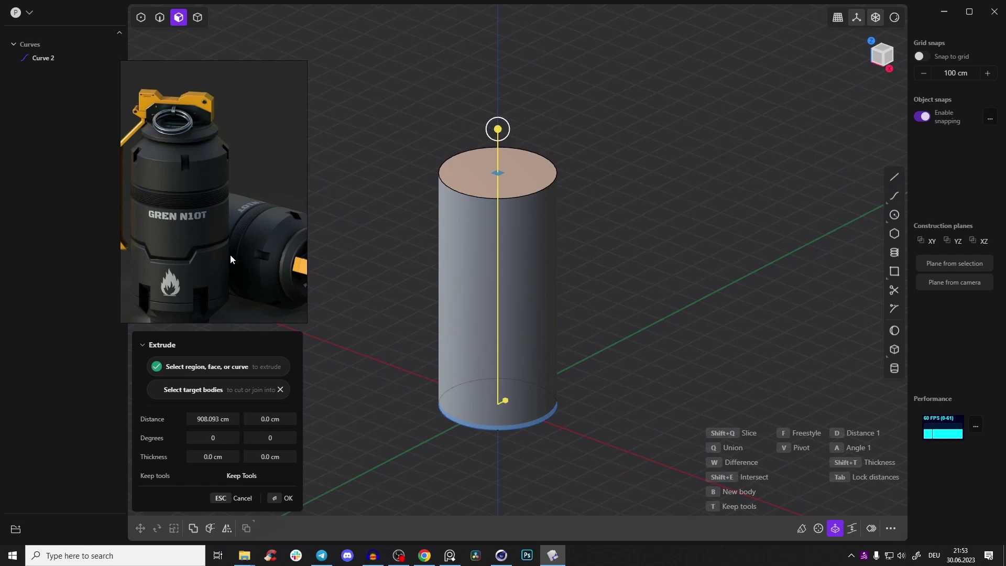
middle_drag(204, 221, 263, 193)
right_drag(536, 212, 557, 403)
Finish the extrusion and delete the circle curve at the cylinder's base
key(2)
key(2)
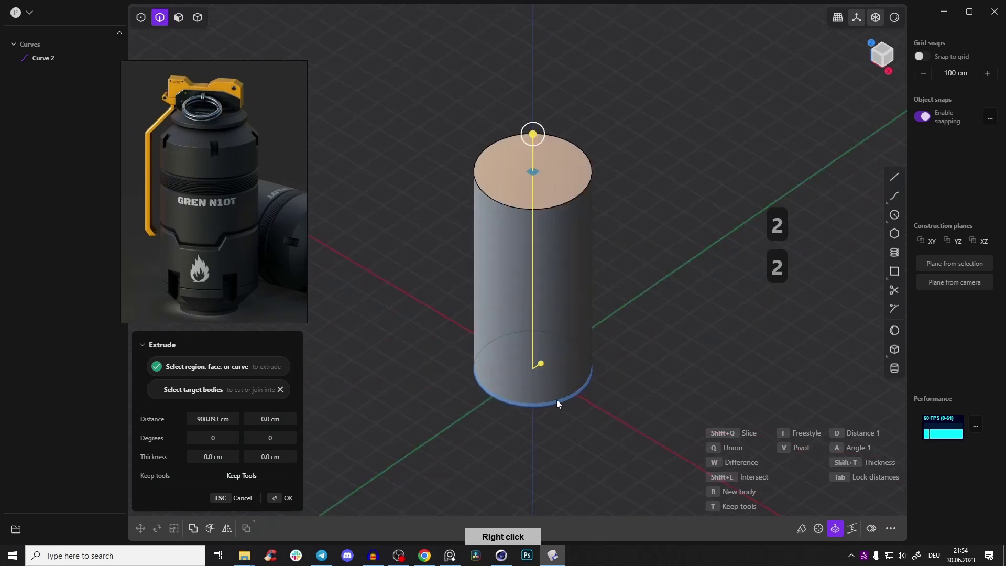
right_click(571, 396)
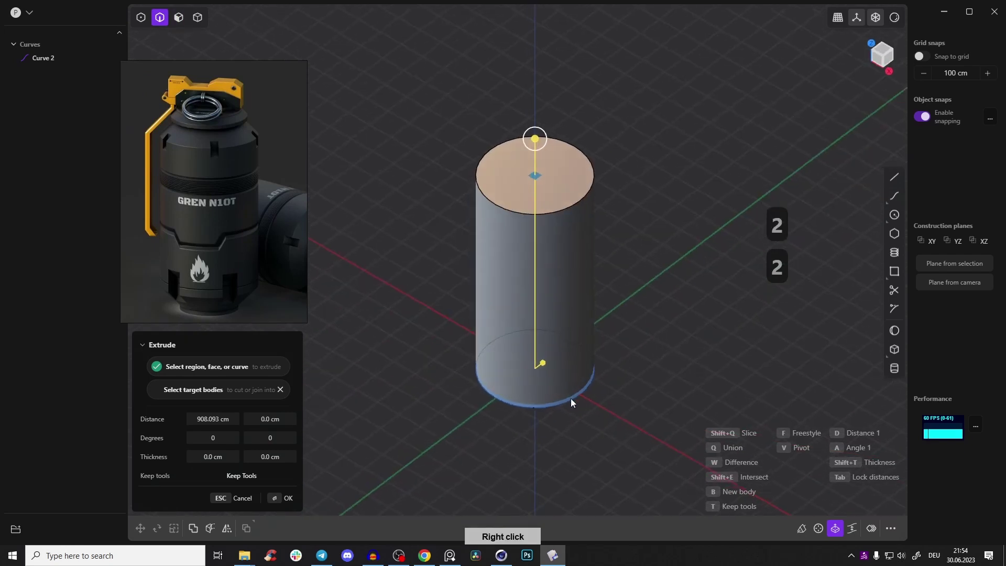
key(x)
right_drag(576, 251, 503, 220)
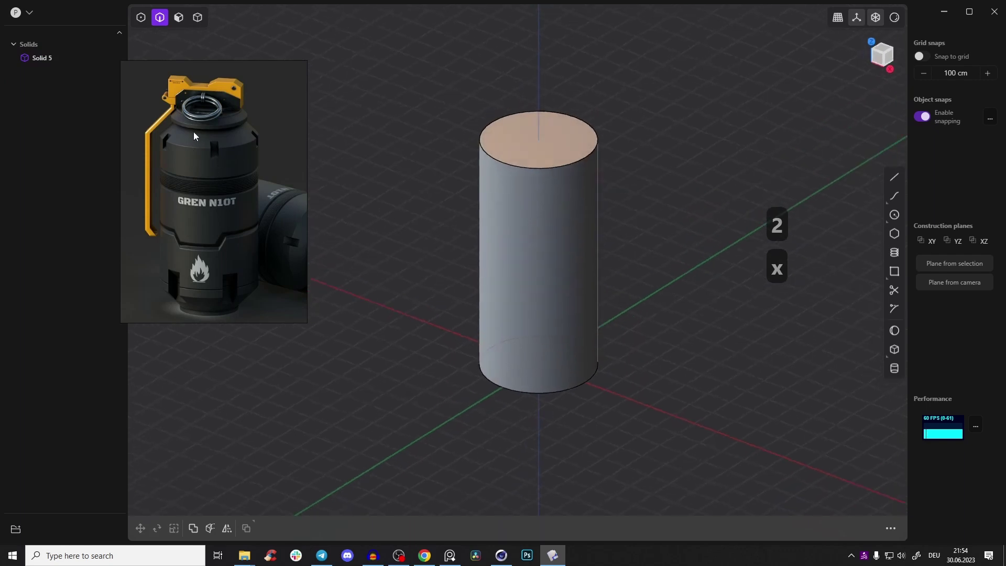
Chamfer the cylinder's top and bottom circular edges by about 80 cm
click(548, 170)
key(f)
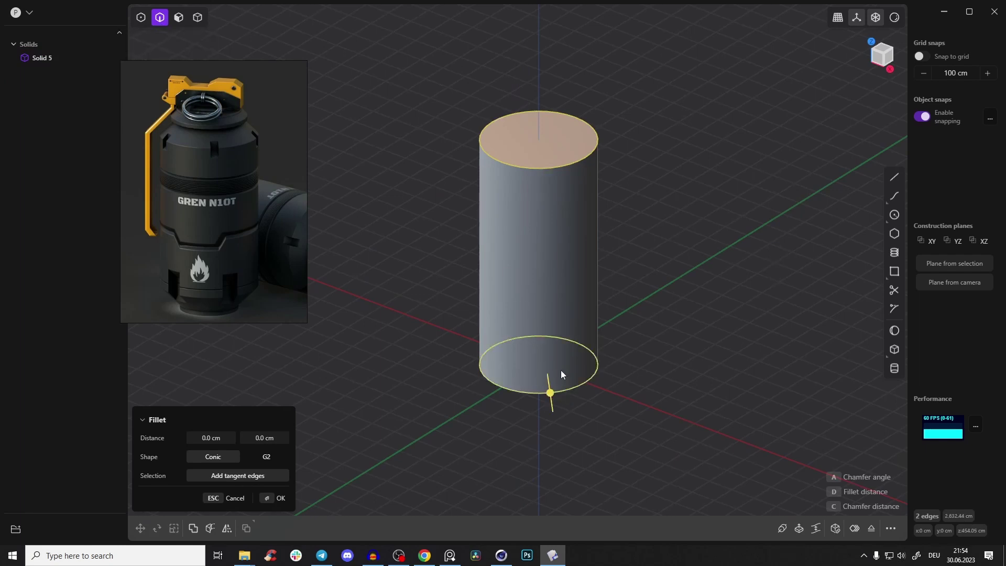
right_drag(562, 374, 566, 401)
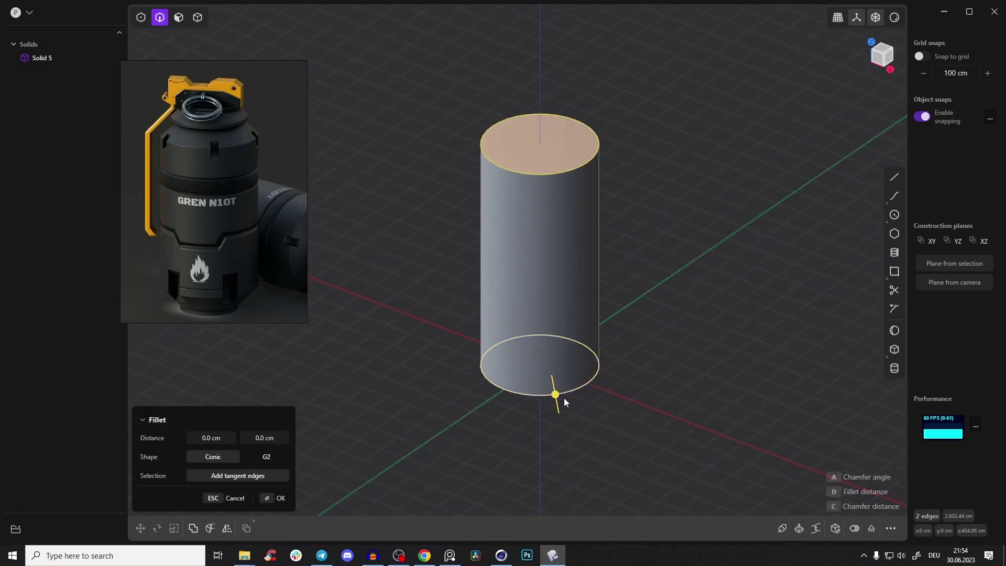
drag(557, 397, 570, 370)
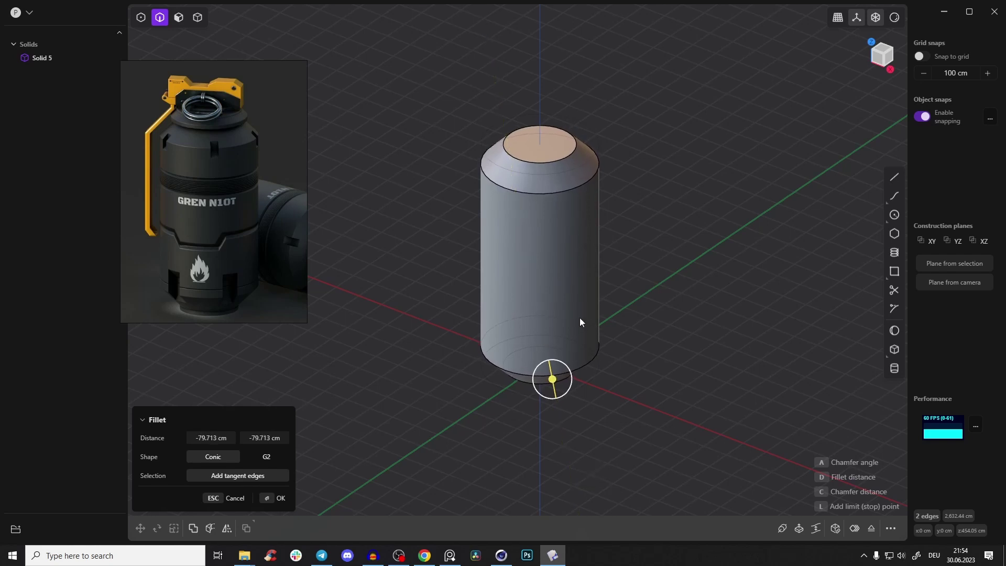
right_click(494, 325)
right_drag(526, 302, 623, 263)
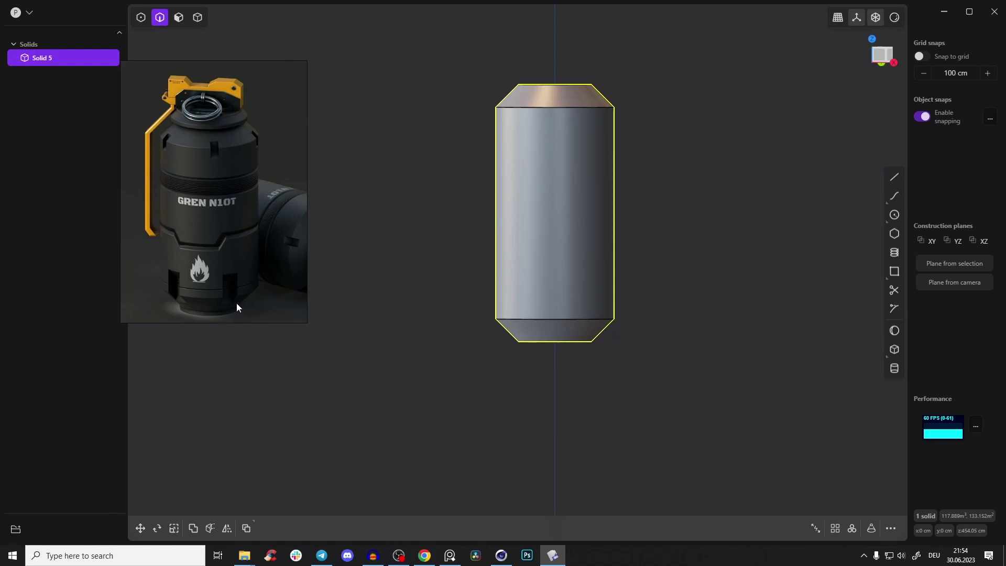
Cycle through the control-point, edge, face and solid selection modes, ending with all of them enabled
right_click(226, 315)
right_drag(549, 312, 569, 318)
scroll(568, 318, up, 5)
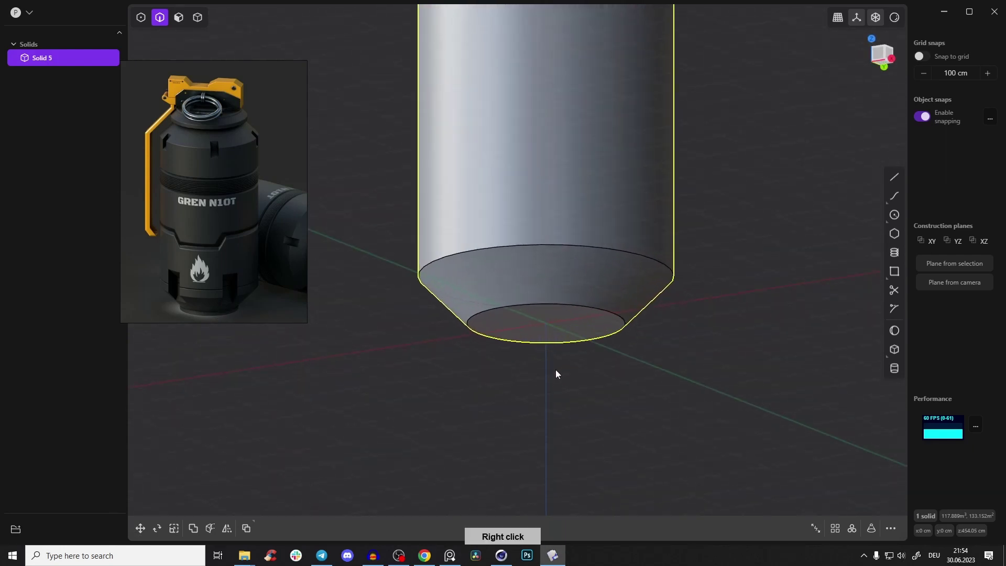
key(3)
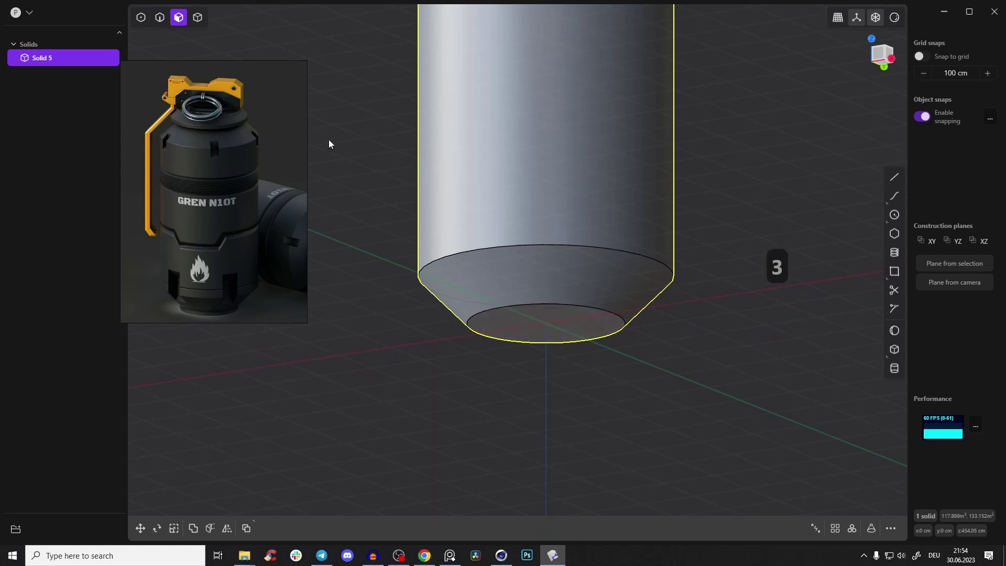
key(1)
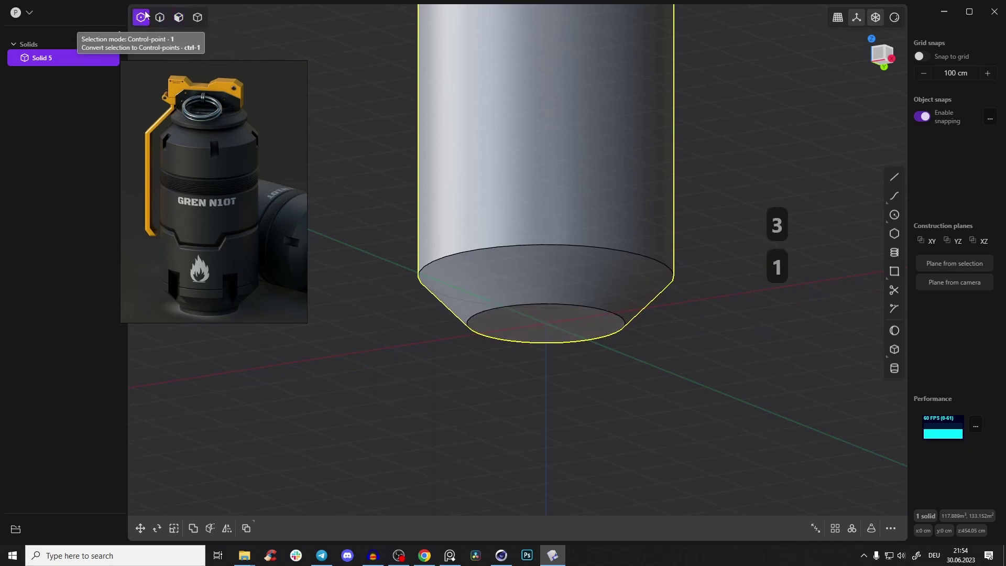
key(2)
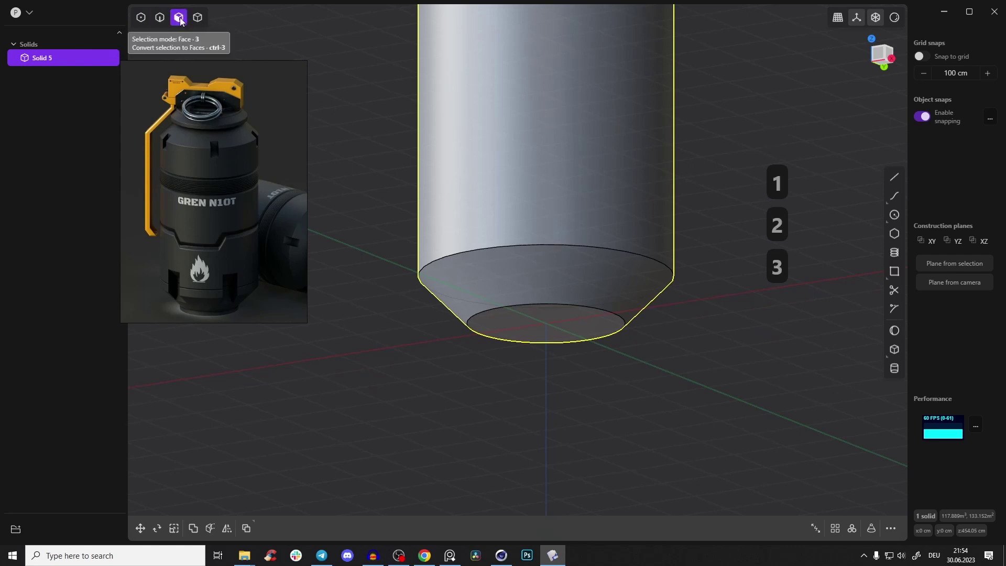
key(4)
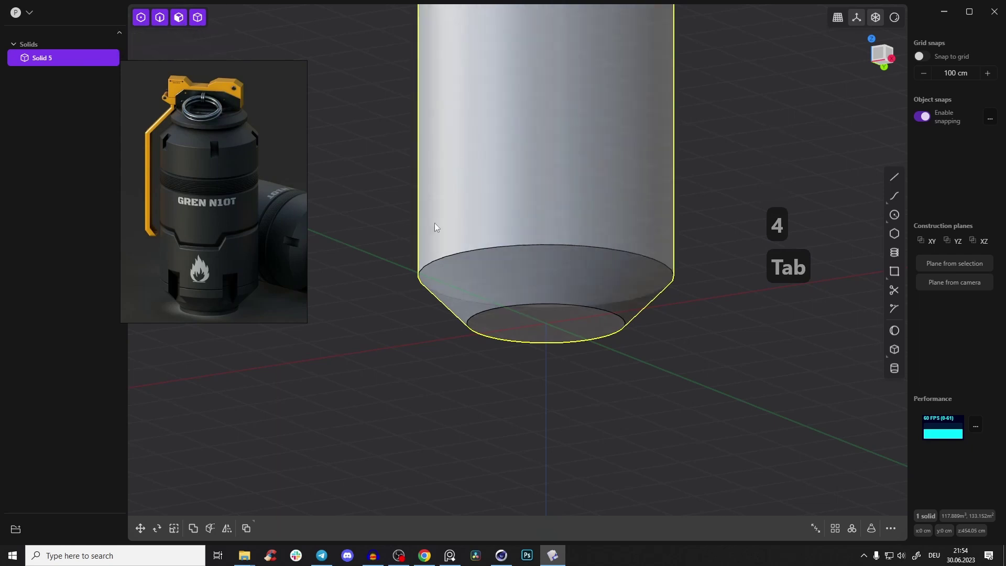
Extrude the cylinder's bottom face downward by about 19 cm to form the grenade's foot
key(3)
click(531, 334)
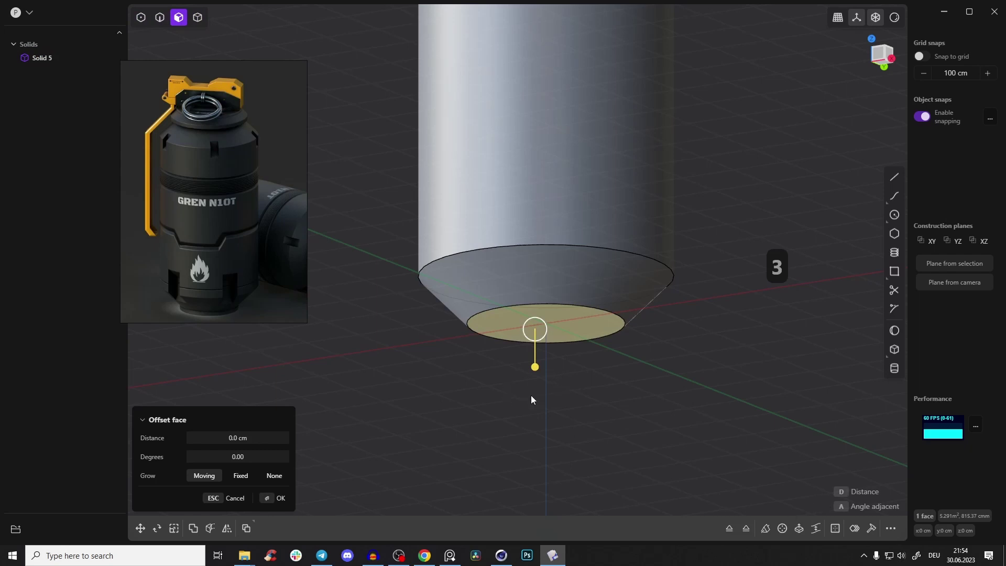
key(e)
drag(546, 372, 553, 446)
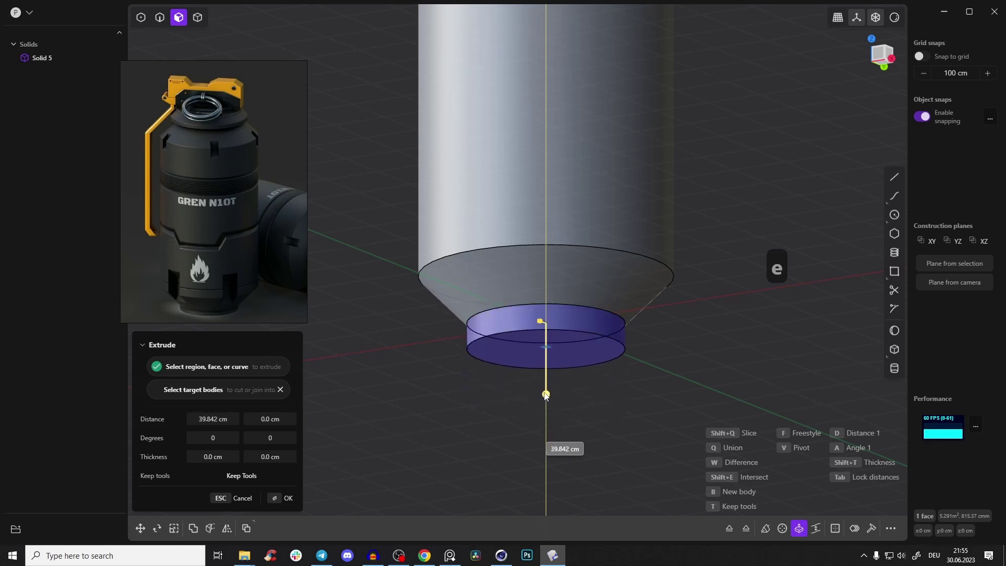
drag(543, 363, 556, 388)
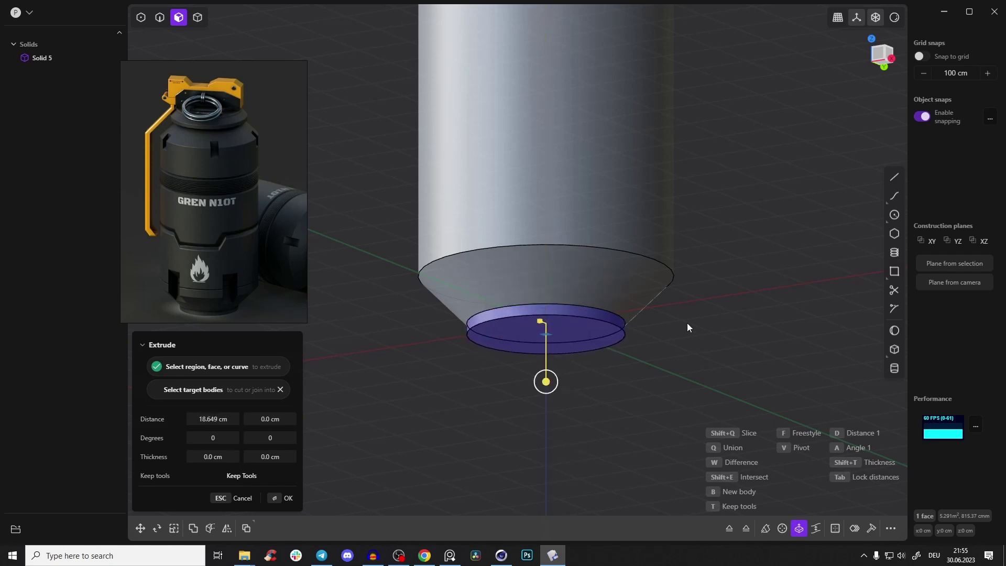
right_click(672, 322)
right_drag(665, 274, 627, 245)
right_drag(523, 190, 550, 205)
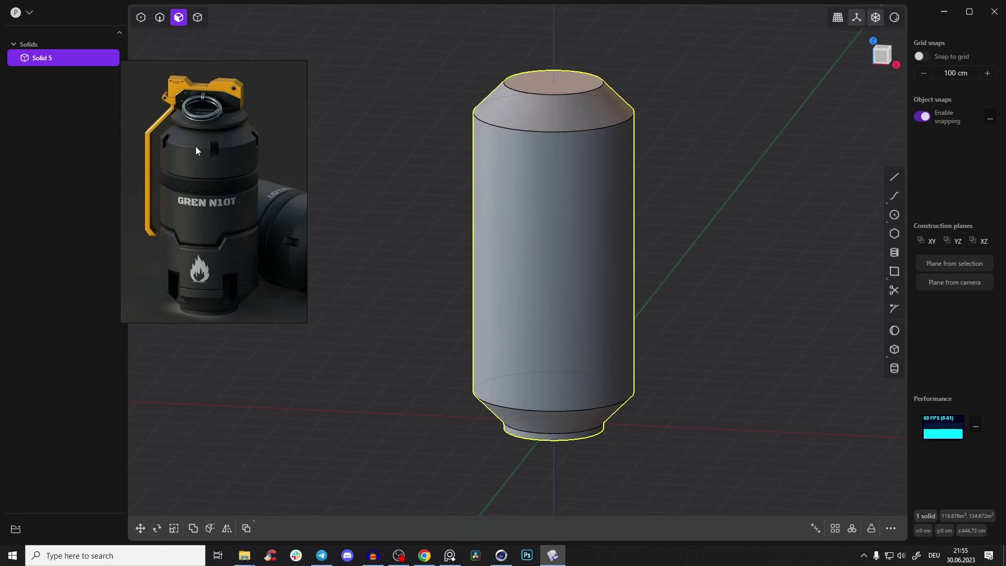
scroll(217, 130, up, 3)
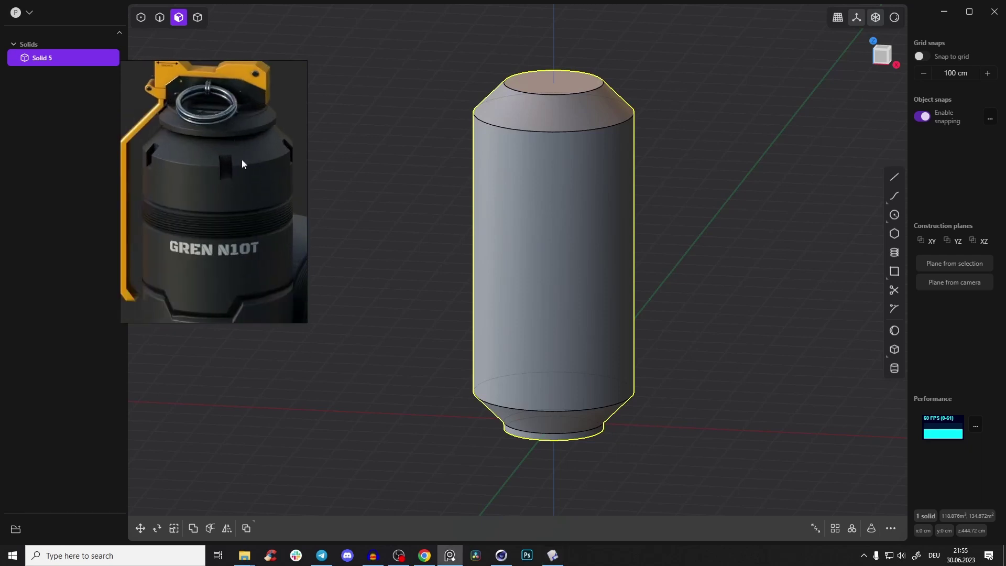
Draw a centre rectangle of about 34 by 63 cm in top view, centred on the front quadrant of the body's outer edge
right_drag(589, 175, 606, 266)
click(687, 210)
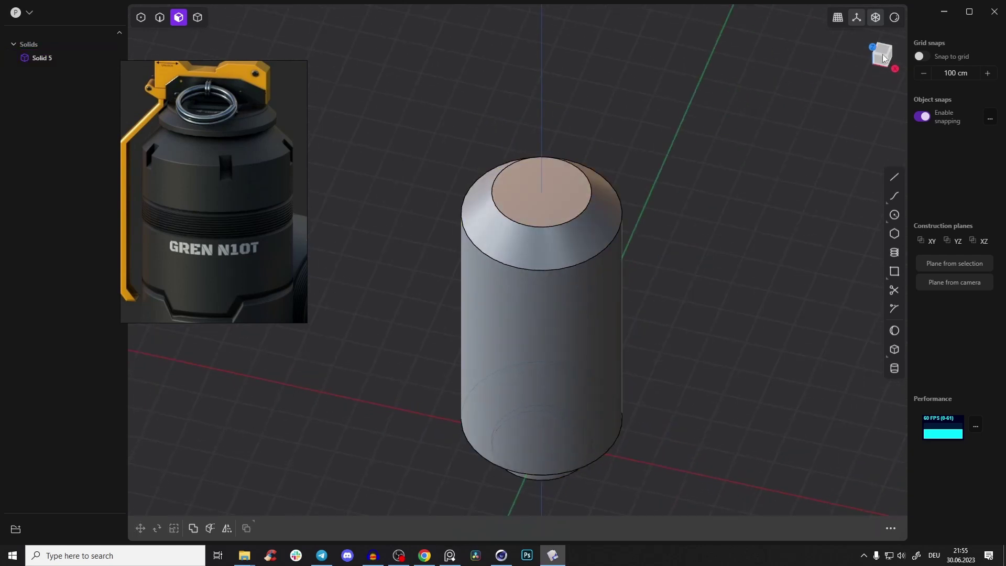
click(881, 52)
right_click(651, 155)
right_drag(674, 208, 875, 50)
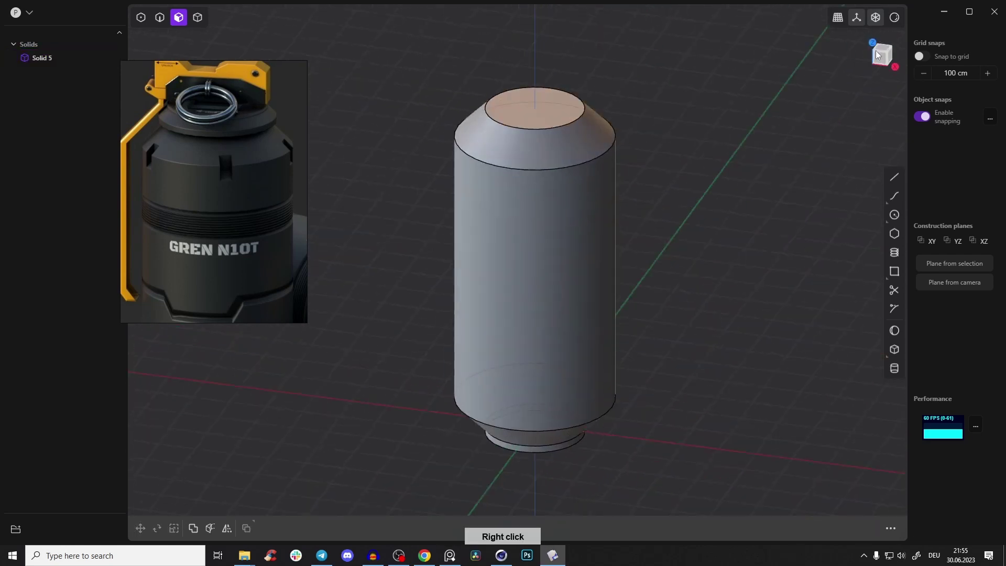
click(880, 48)
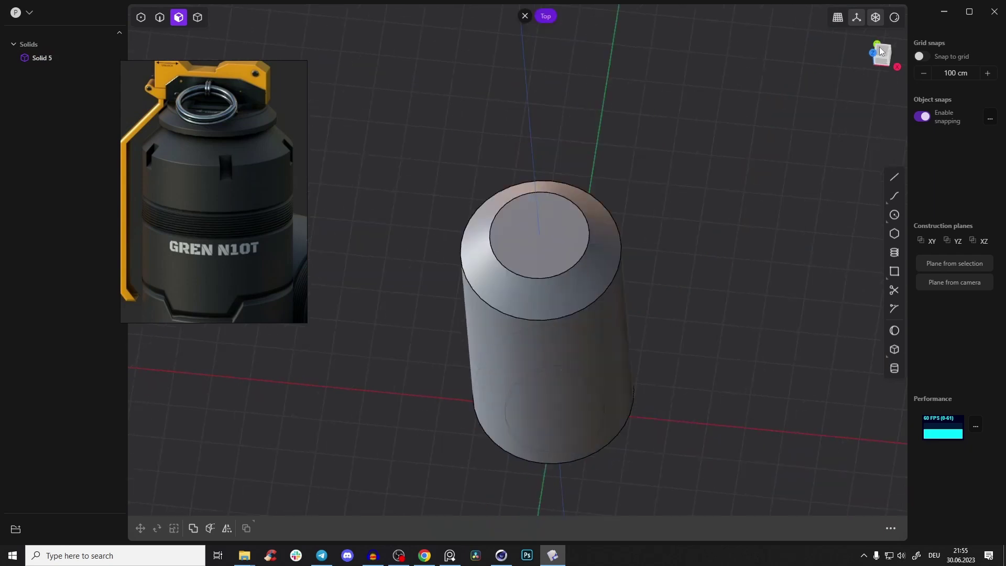
right_drag(577, 281, 545, 156)
scroll(545, 266, up, 1)
scroll(545, 267, up, 2)
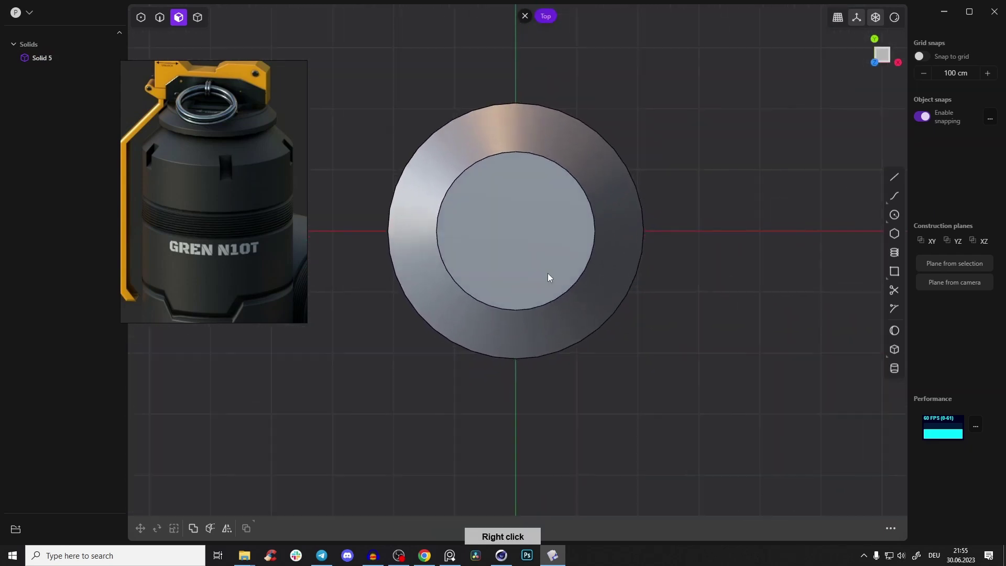
right_drag(548, 272, 552, 215)
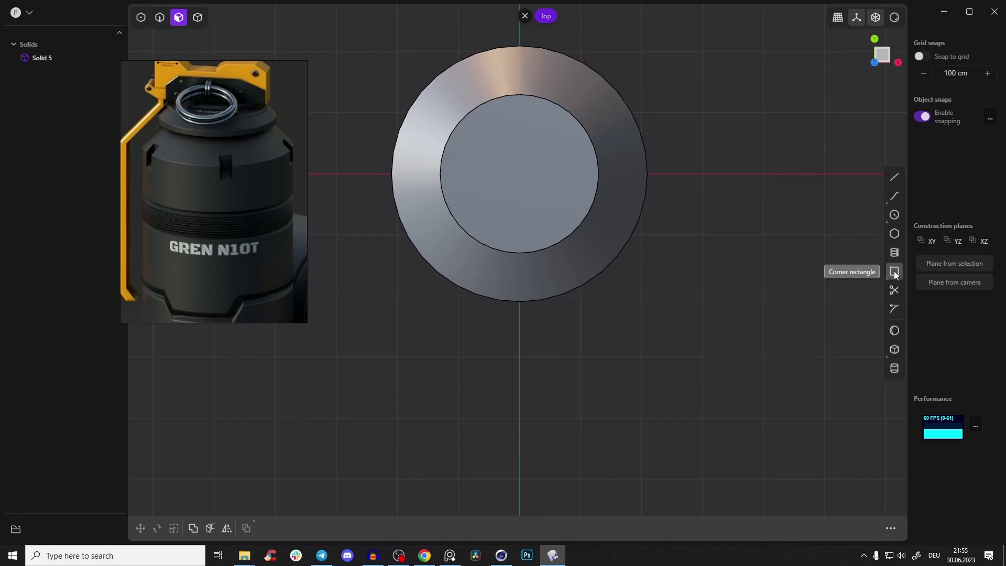
click(521, 302)
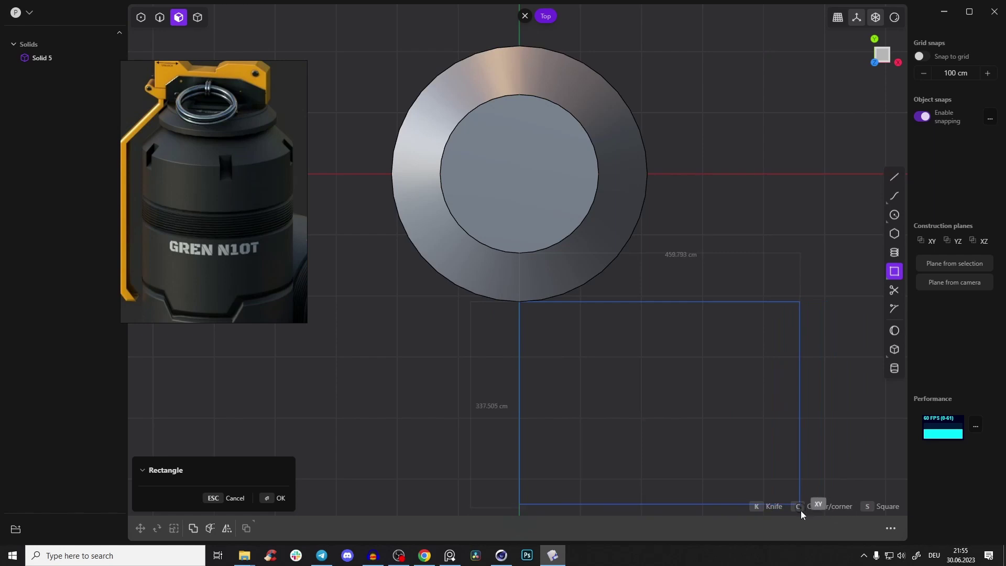
key(c)
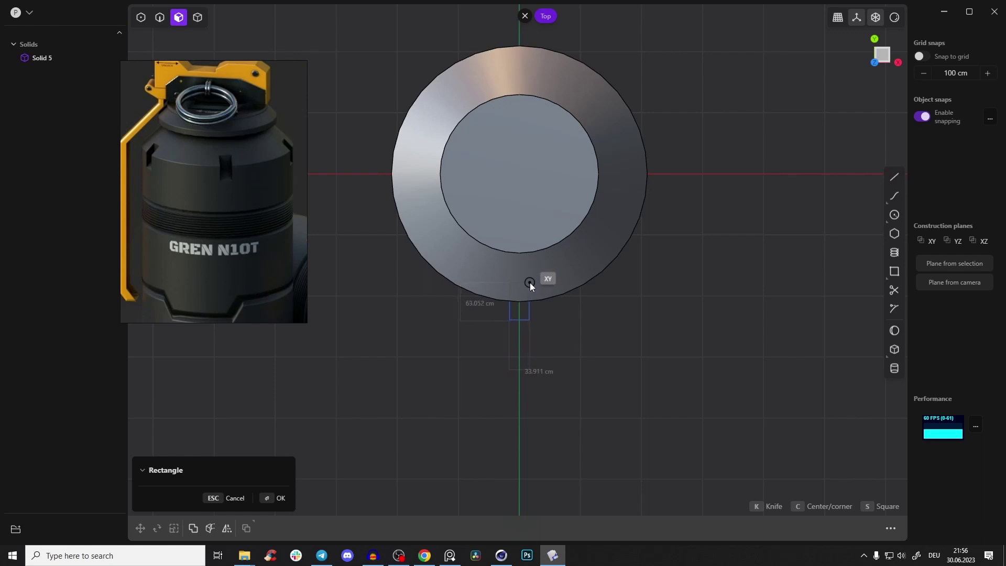
click(539, 307)
Scale the rectangle down slightly and move it up along Z by about 451 cm, above the body's upper chamfer
right_drag(543, 291, 541, 260)
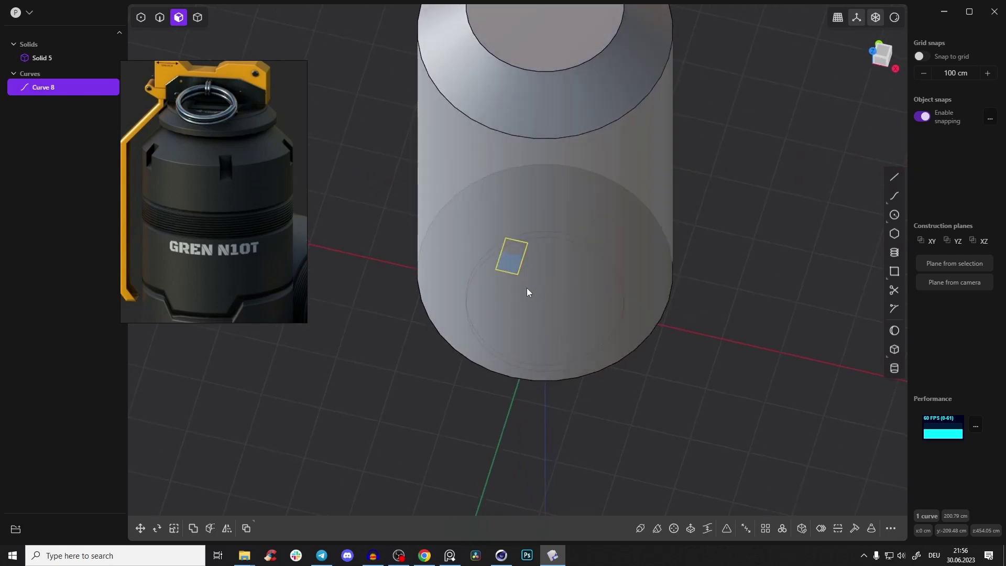
key(s)
drag(549, 265, 543, 265)
right_drag(543, 265, 537, 292)
key(g)
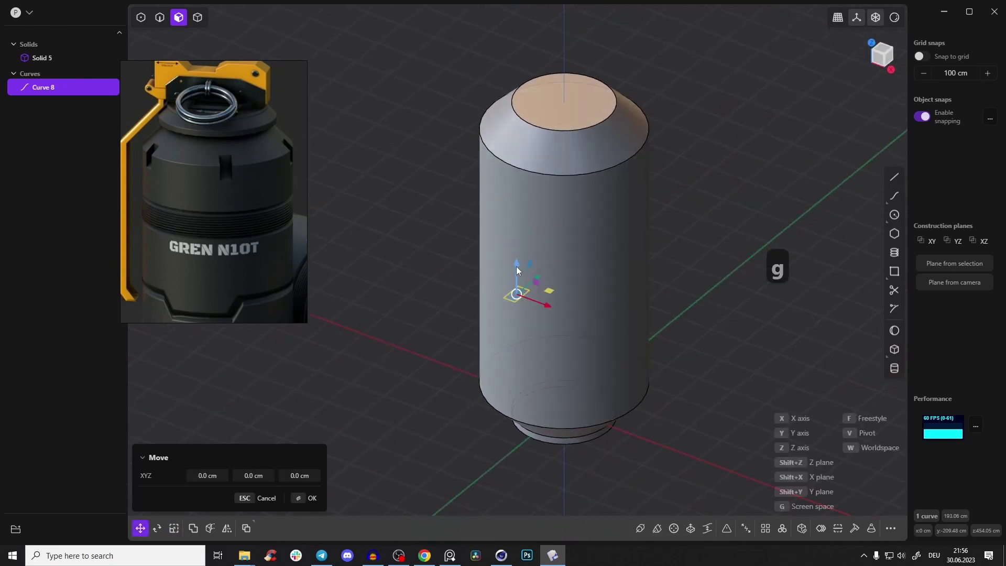
right_drag(537, 149, 514, 120)
key(3)
right_drag(476, 83, 475, 127)
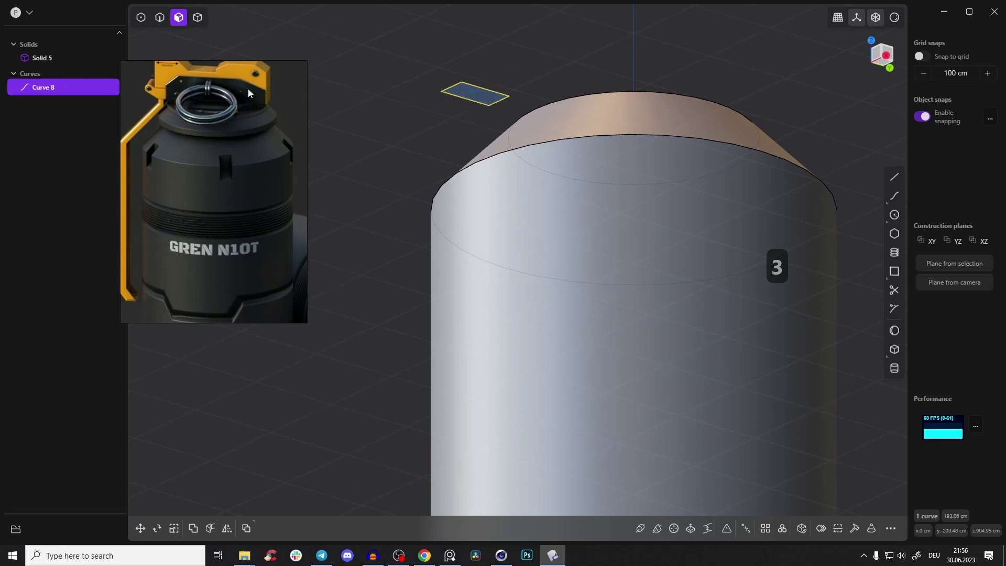
Extrude the rectangle about 130 cm downward through the chamfered shoulder as a separate solid
key(e)
right_drag(473, 119, 461, 169)
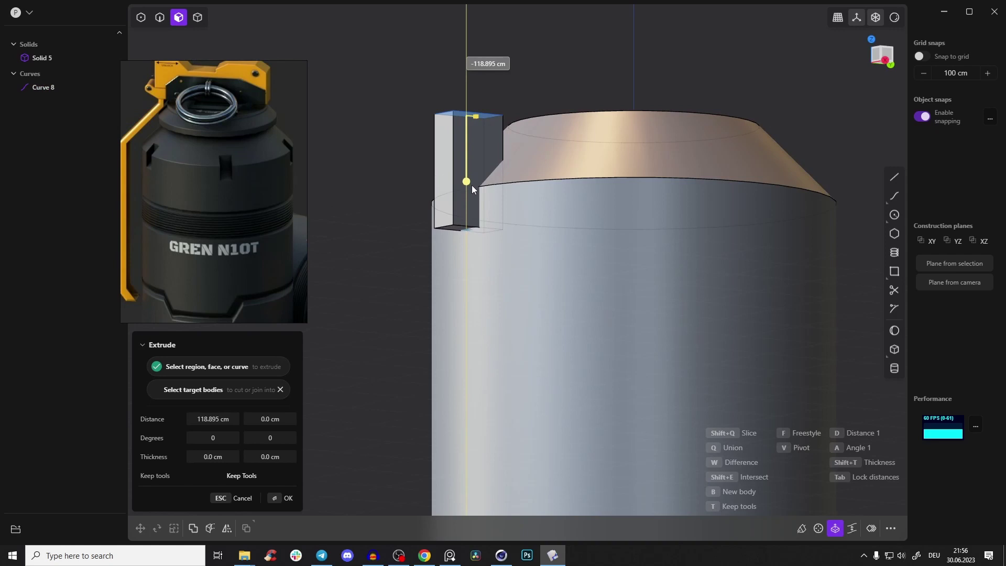
mouse_move(474, 184)
right_down()
mouse_move(470, 224)
mouse_move(396, 283)
mouse_move(484, 228)
mouse_move(457, 172)
right_up()
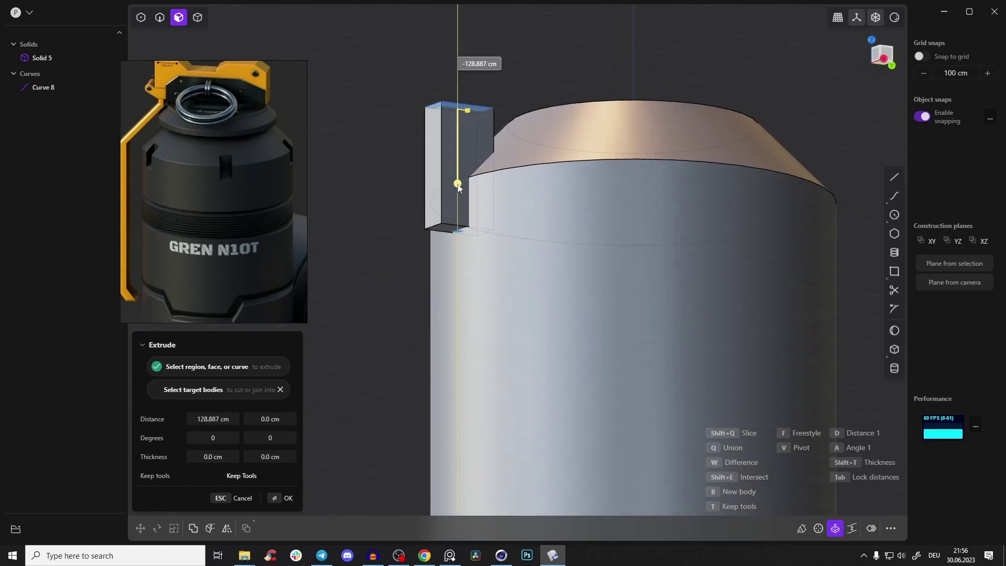
click(460, 185)
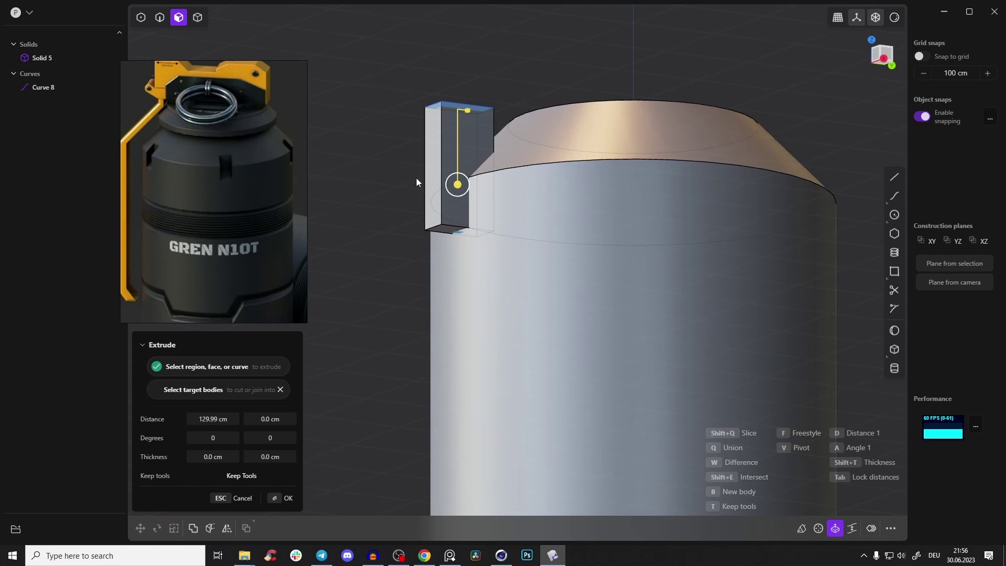
right_click(412, 164)
Delete the rectangle curve at the top of the extruded block
key(2)
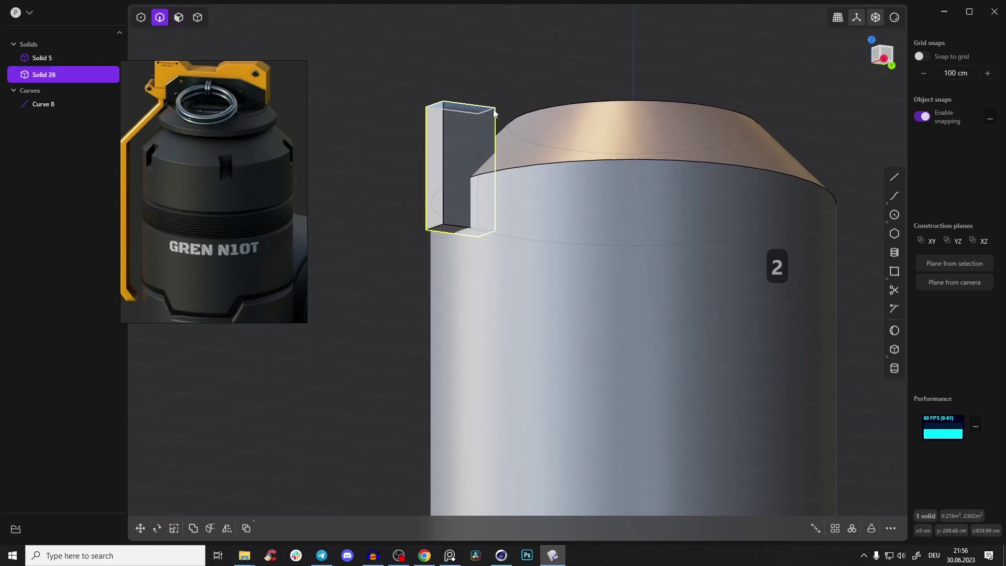
click(473, 108)
right_drag(474, 108, 476, 189)
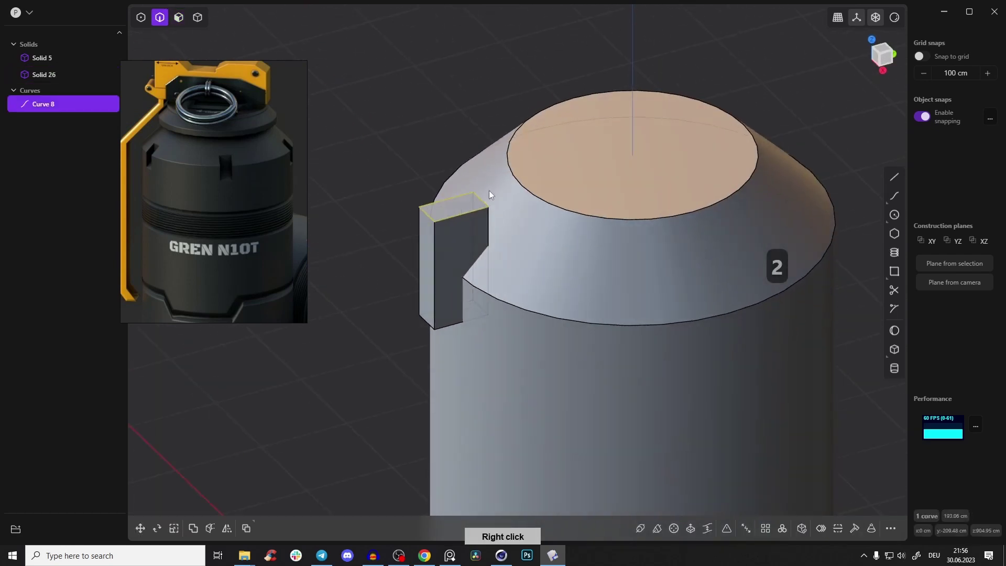
right_drag(438, 236, 474, 257)
key(x)
right_drag(427, 234, 515, 188)
Rotate the block's bottom face by about 38° around the X axis so that it slopes
key(3)
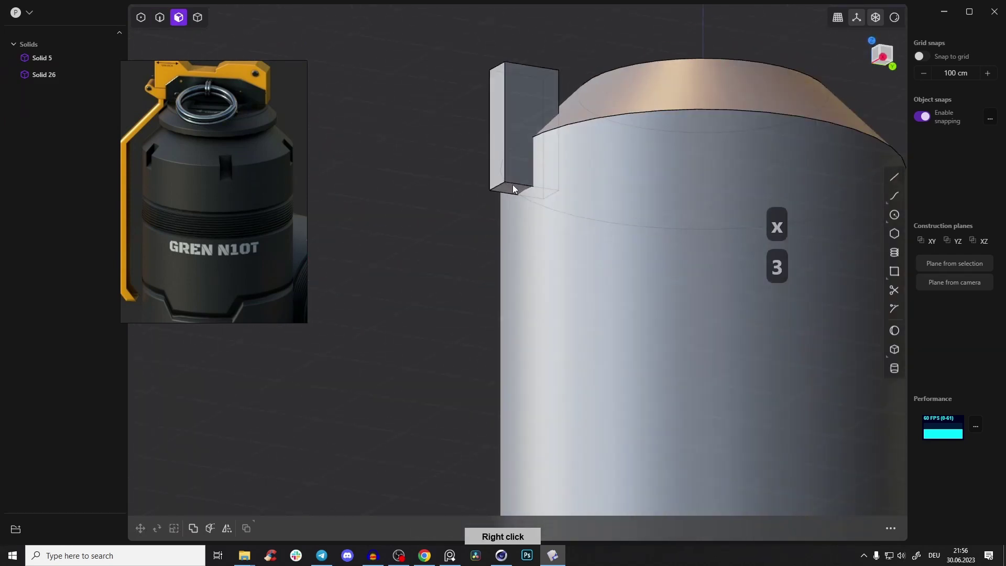
right_drag(447, 205, 526, 184)
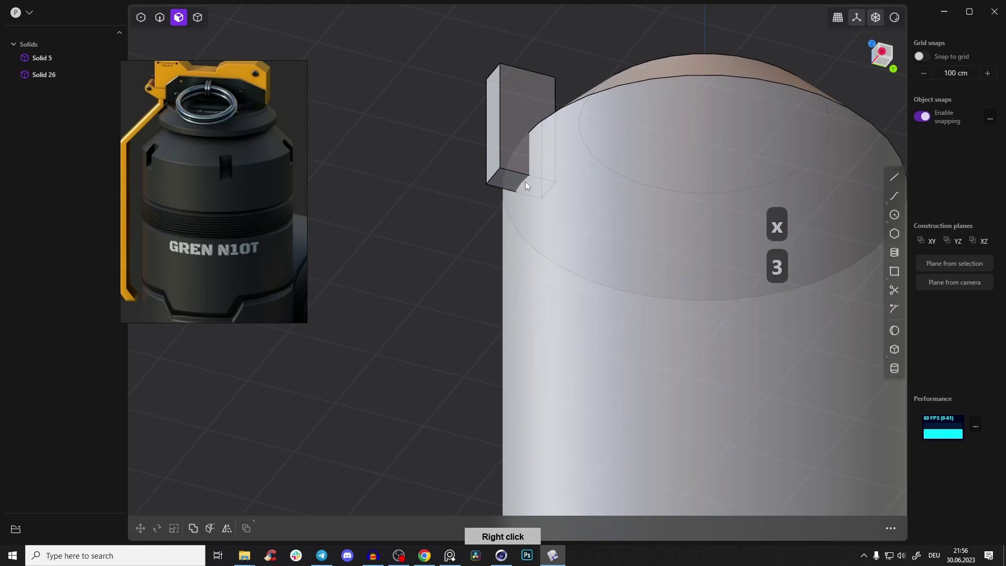
drag(496, 182, 506, 200)
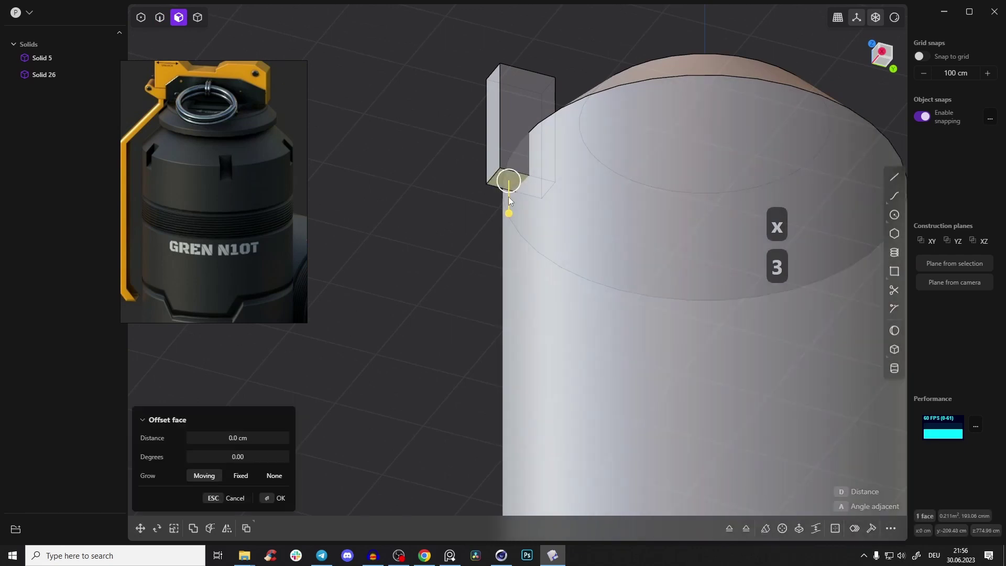
right_drag(514, 197, 564, 271)
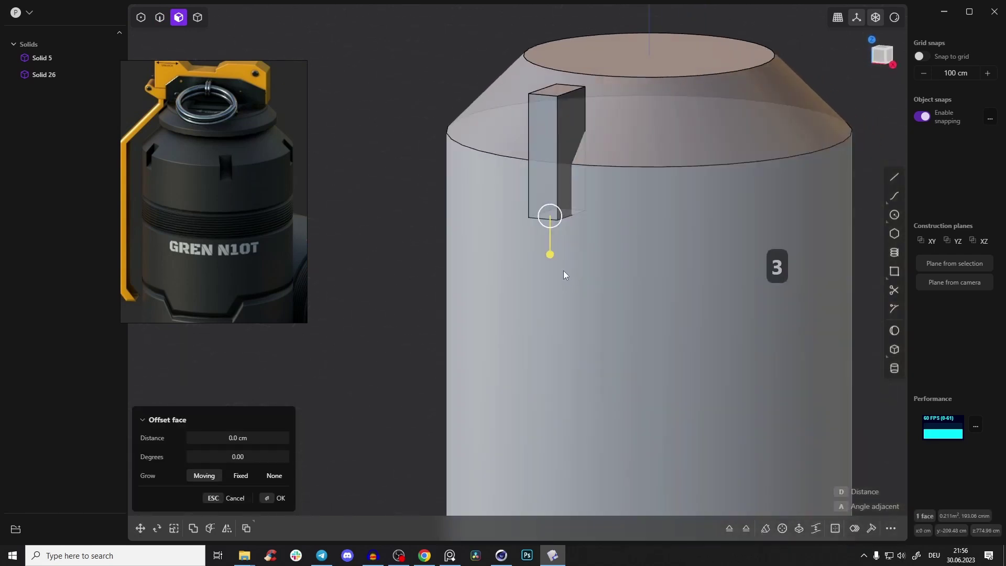
key(r)
right_drag(589, 193, 531, 165)
drag(513, 183, 511, 200)
right_drag(511, 200, 595, 281)
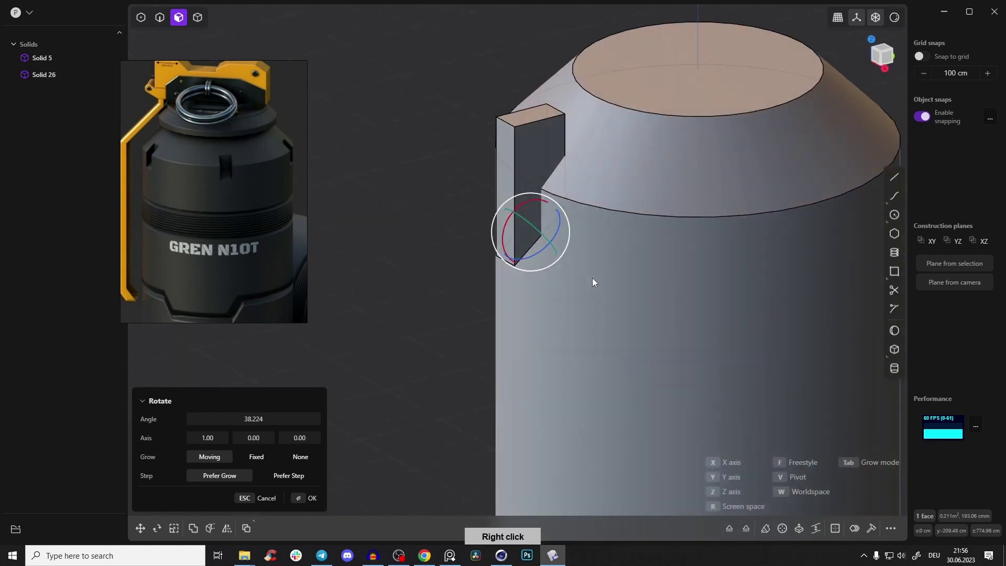
key(o)
scroll(612, 274, down, 5)
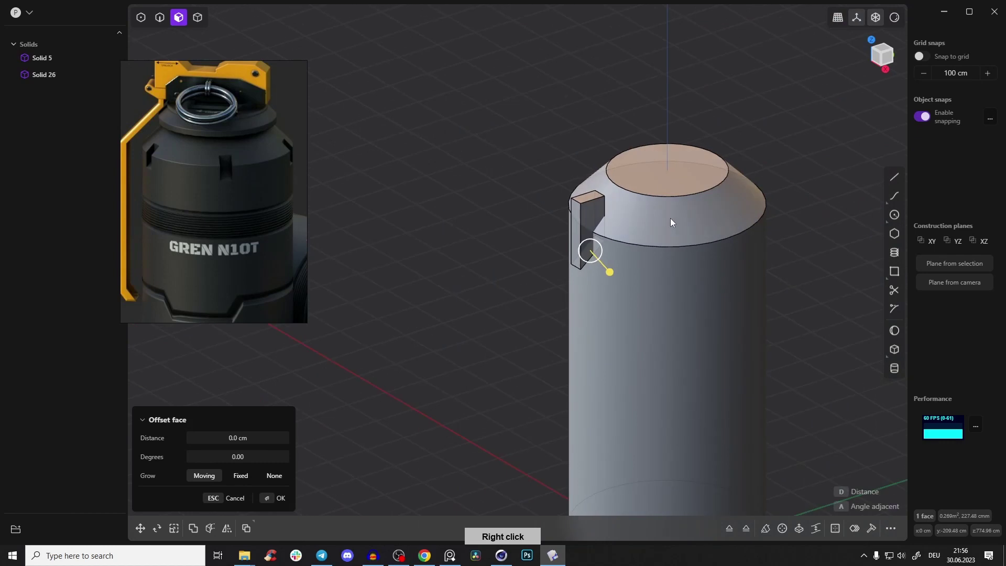
right_click(592, 210)
Create a radial array of 6 copies of the block over 360° around the body's centre
key(Tab)
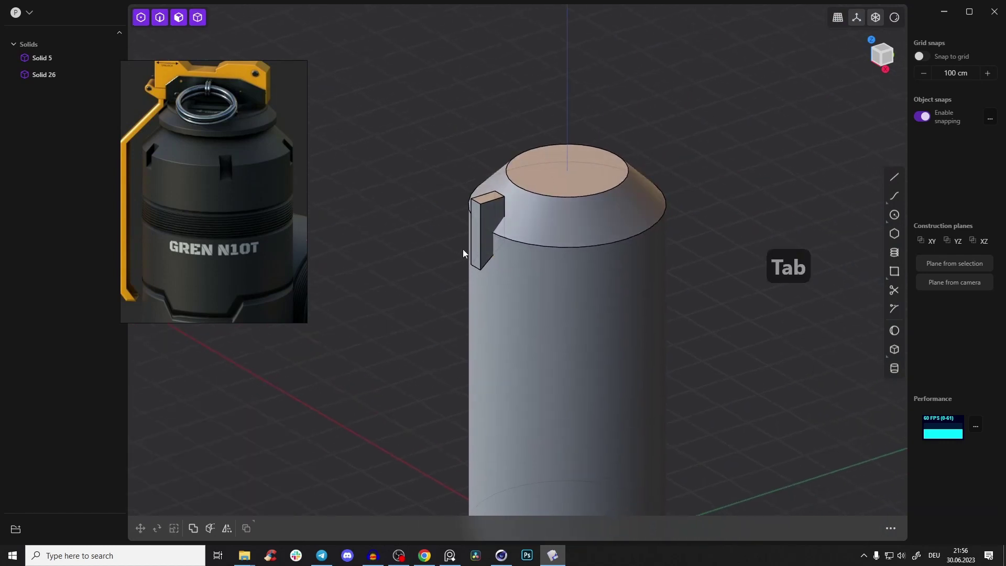
click(484, 219)
right_drag(535, 206, 529, 278)
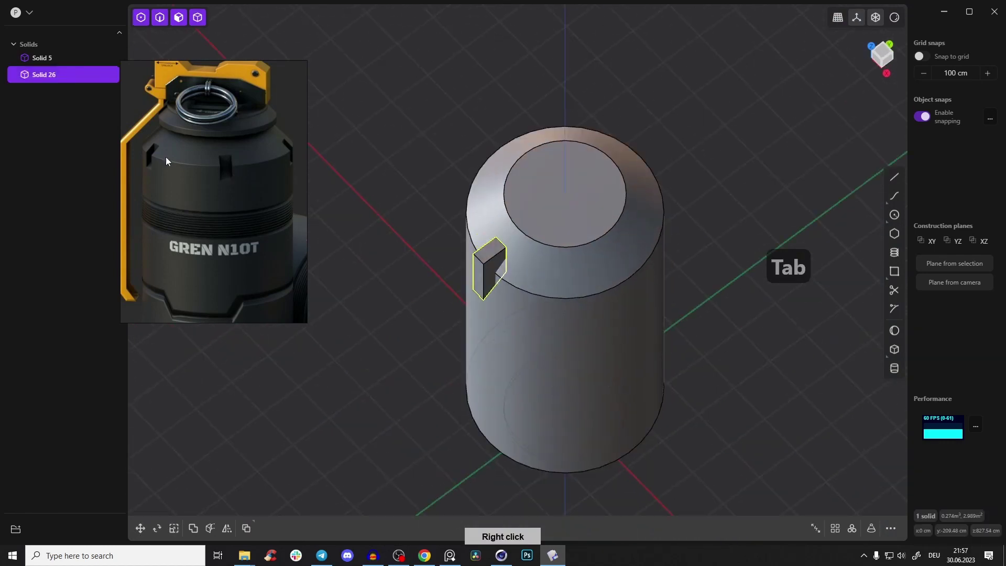
click(890, 50)
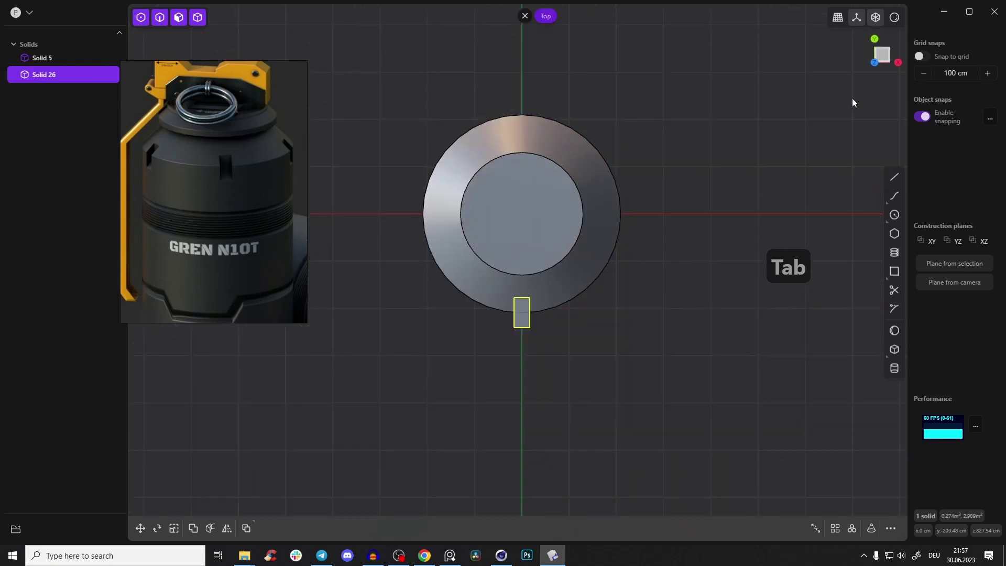
right_click(602, 265)
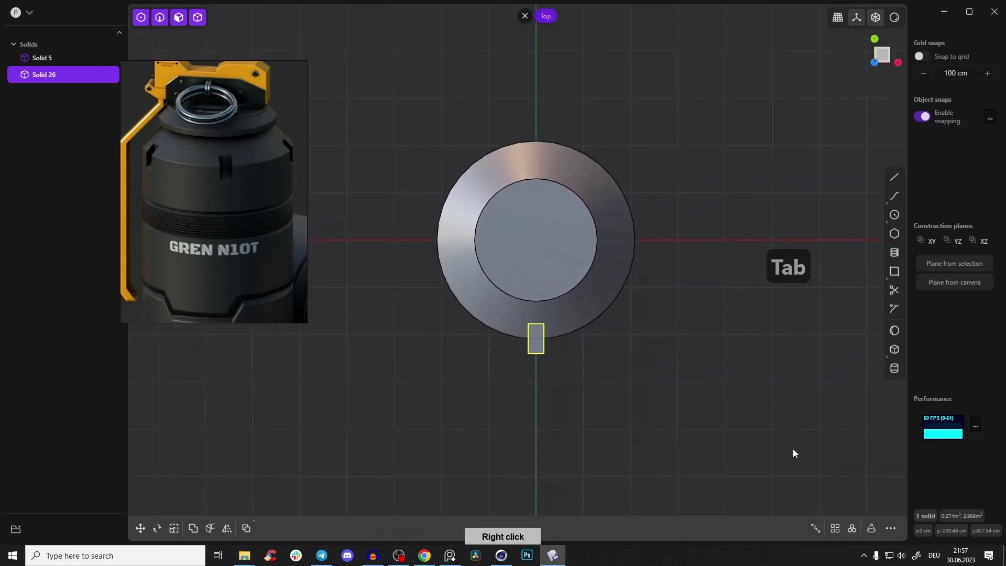
click(851, 529)
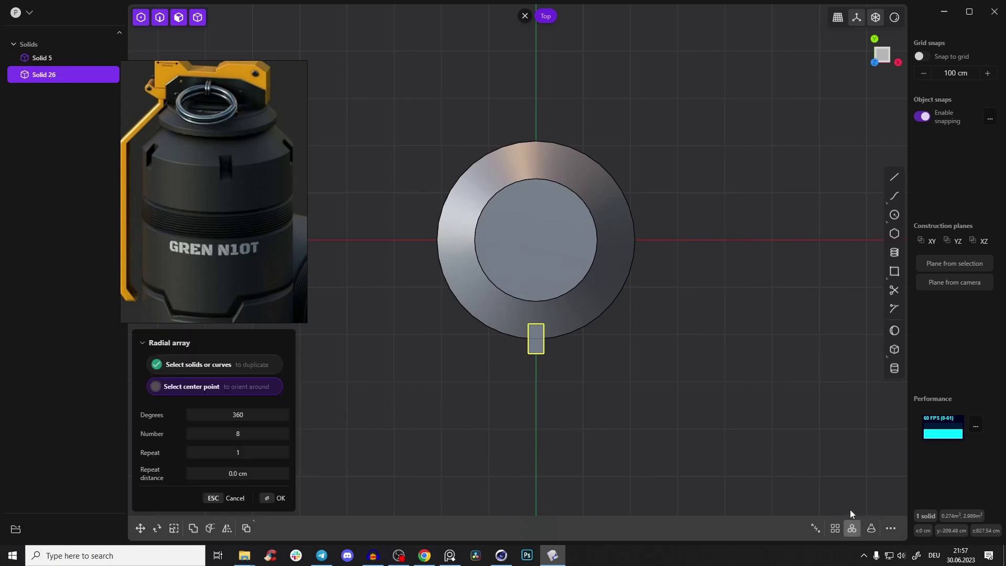
click(535, 240)
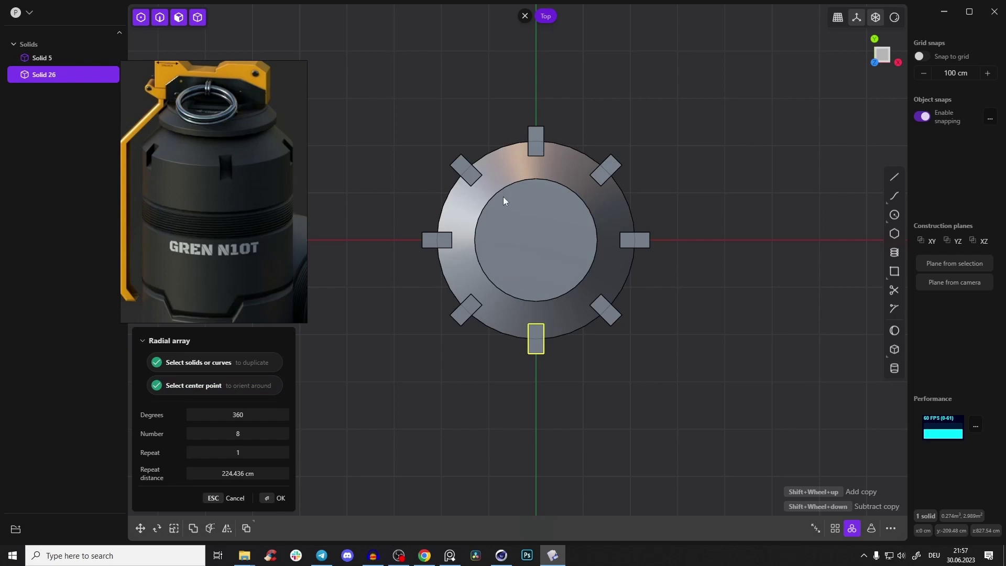
mouse_move(245, 435)
mouse_down()
mouse_move(287, 435)
mouse_move(237, 435)
mouse_up()
right_drag(428, 312, 386, 259)
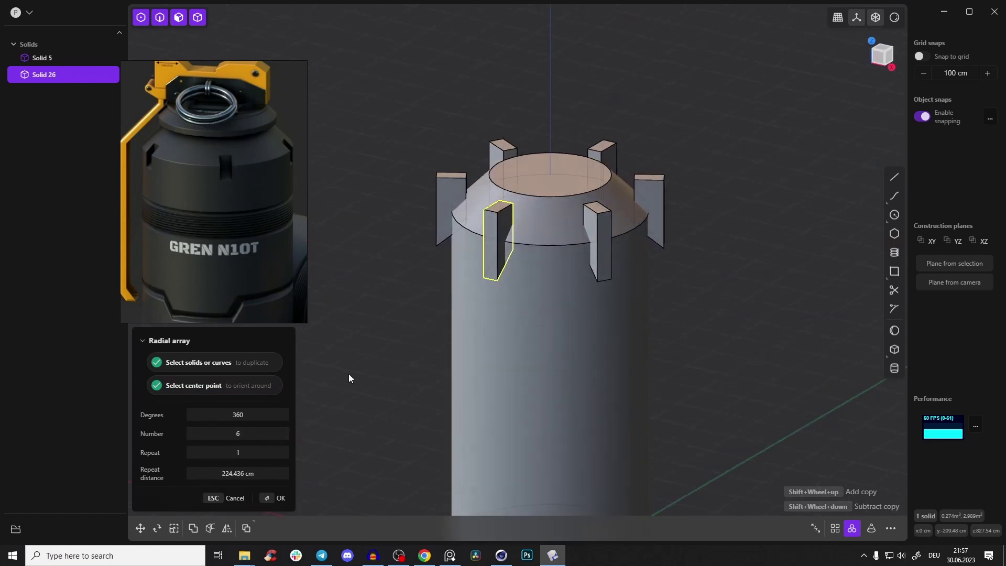
click(277, 504)
right_drag(383, 332, 387, 310)
click(388, 312)
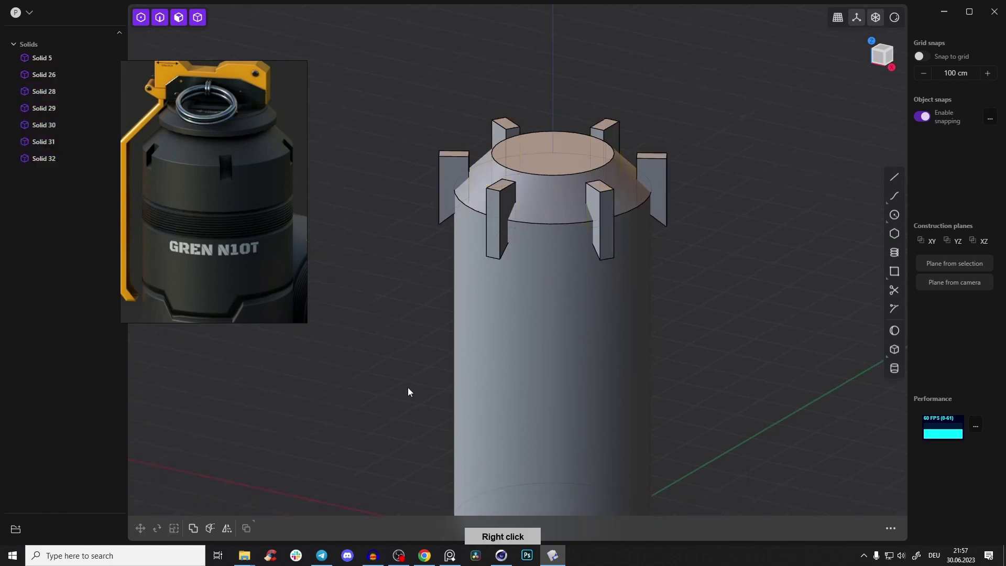
Subtract the six arrayed blocks from the grenade body with a Boolean difference to cut the shoulder notches
click(543, 186)
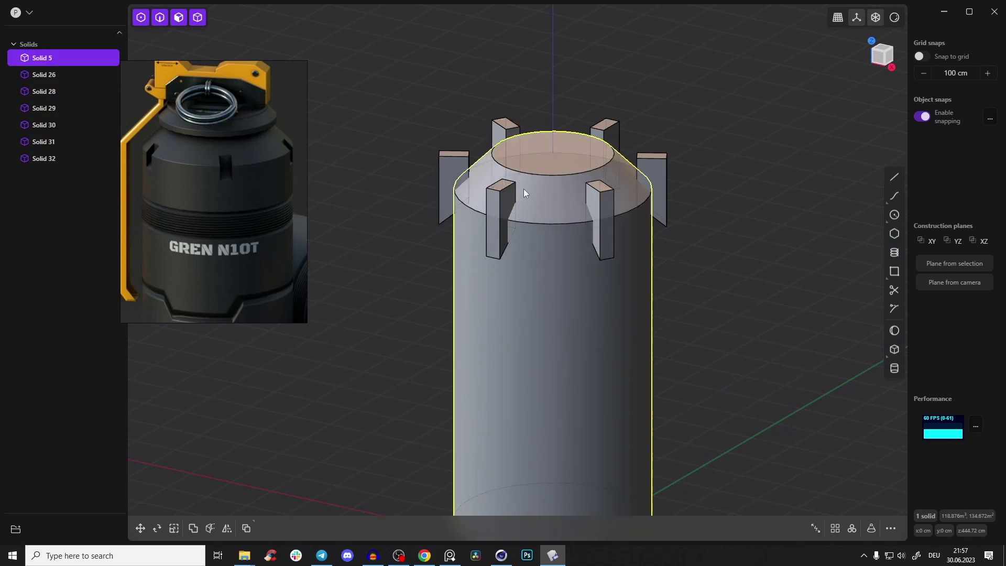
key(q)
right_drag(505, 310, 476, 266)
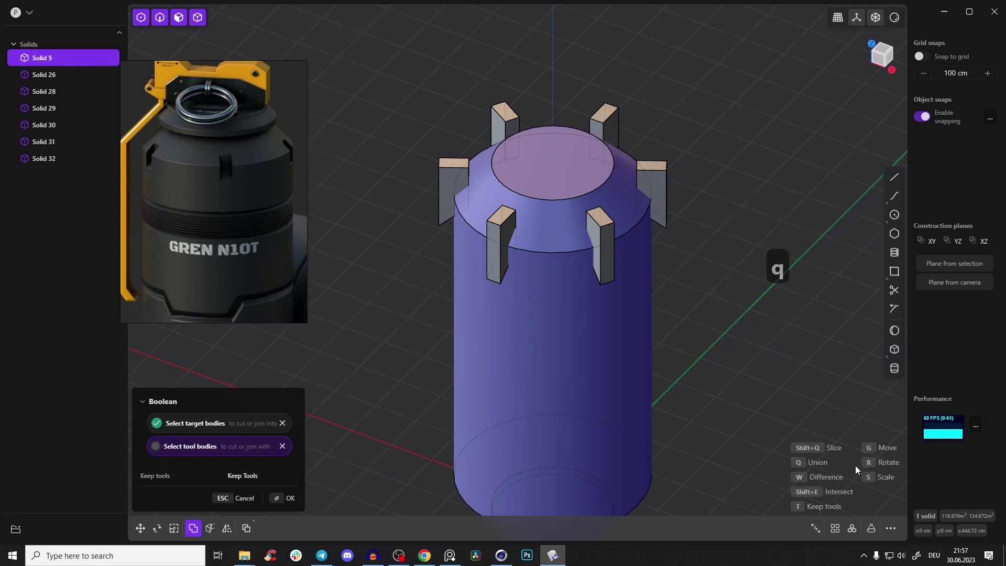
right_drag(394, 255, 415, 230)
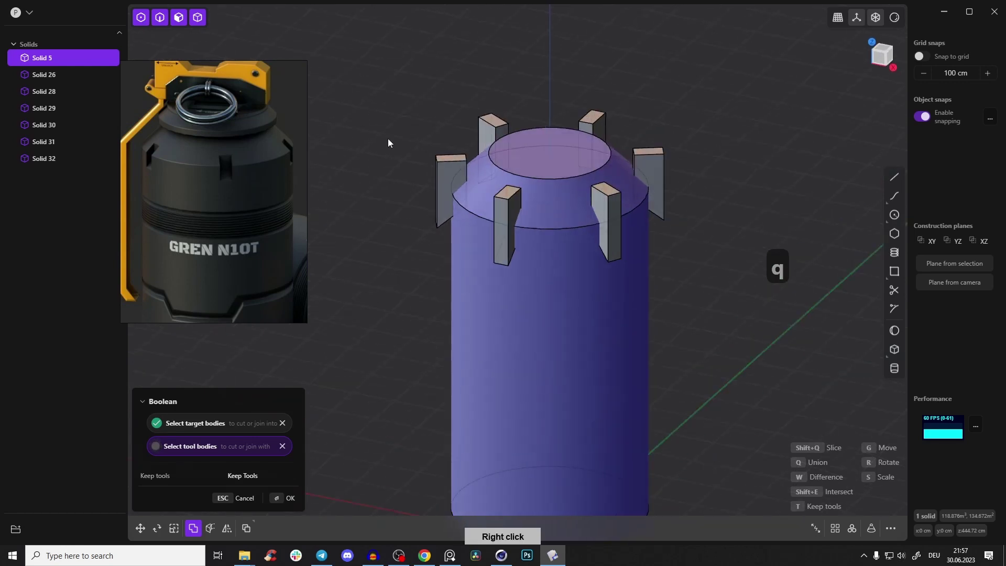
drag(387, 89, 746, 309)
right_drag(571, 158, 346, 347)
click(289, 498)
right_drag(472, 209, 390, 236)
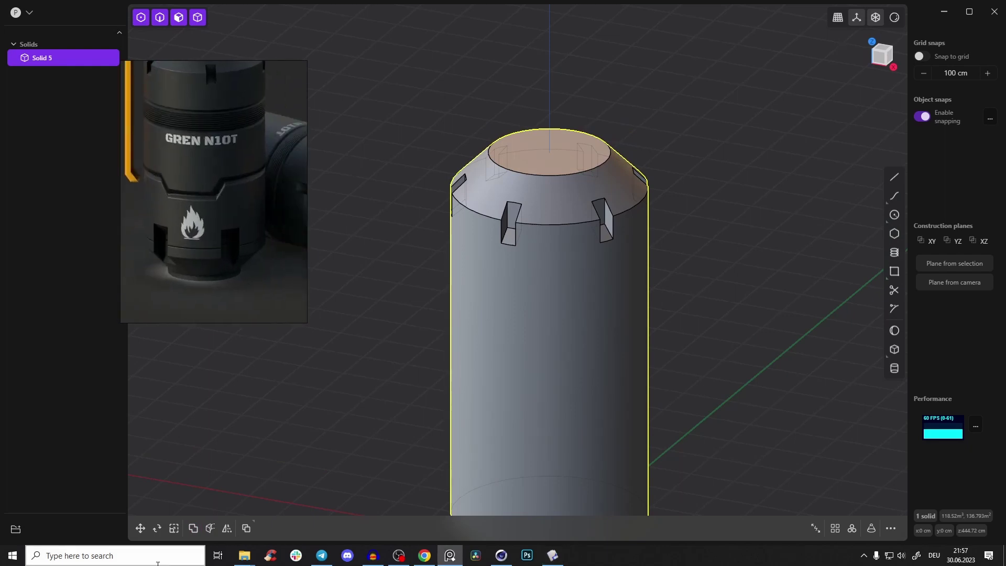
Draw a centre rectangle about 57 by 82 cm on the body's underside, centred on the inner circle's quarter point on the Y axis
right_drag(526, 343, 553, 240)
right_drag(849, 88, 747, 139)
key(backslash)
right_drag(571, 252, 571, 232)
click(887, 59)
key(backslash)
key(backslash)
key(backslash)
key(backslash)
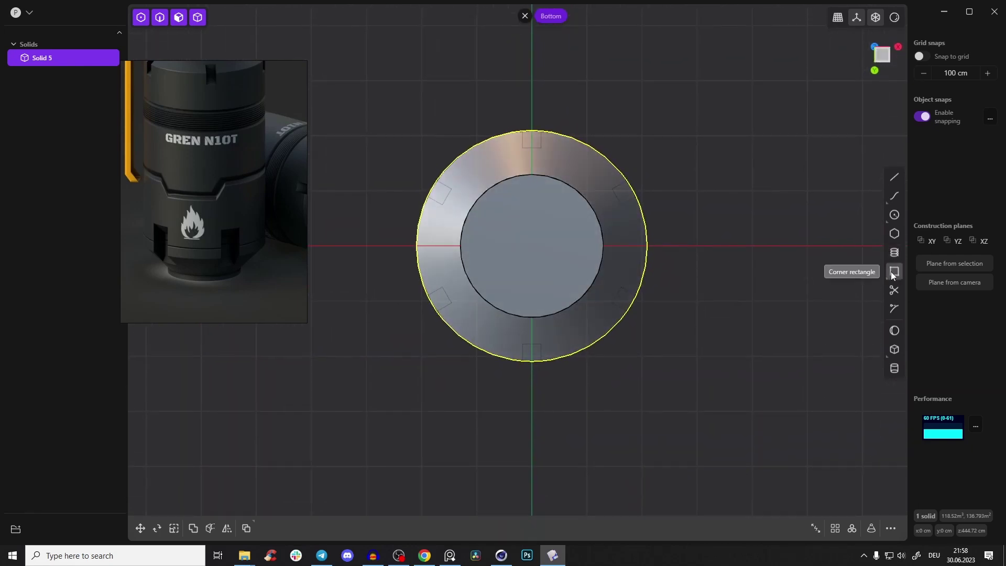
key(k)
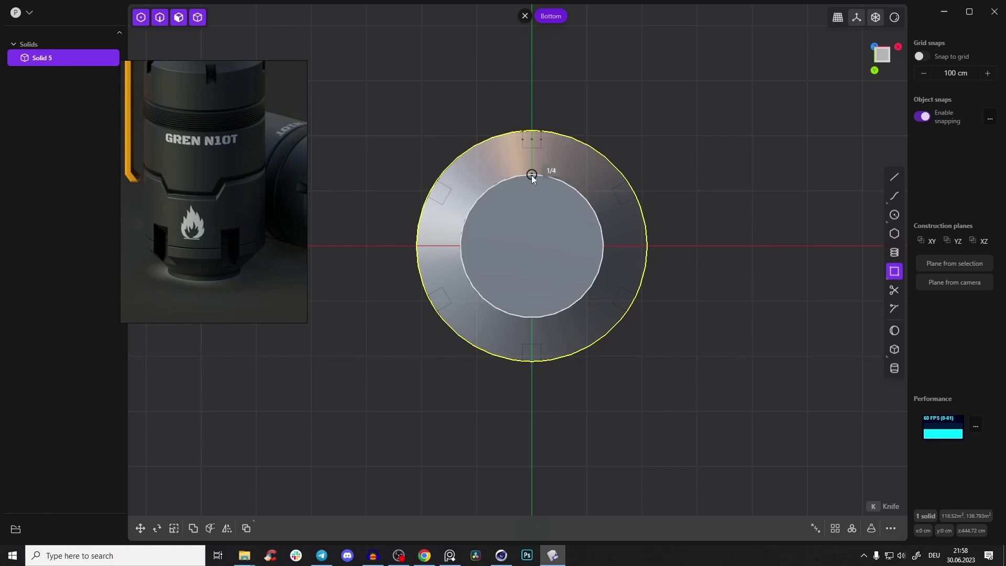
click(531, 175)
key(c)
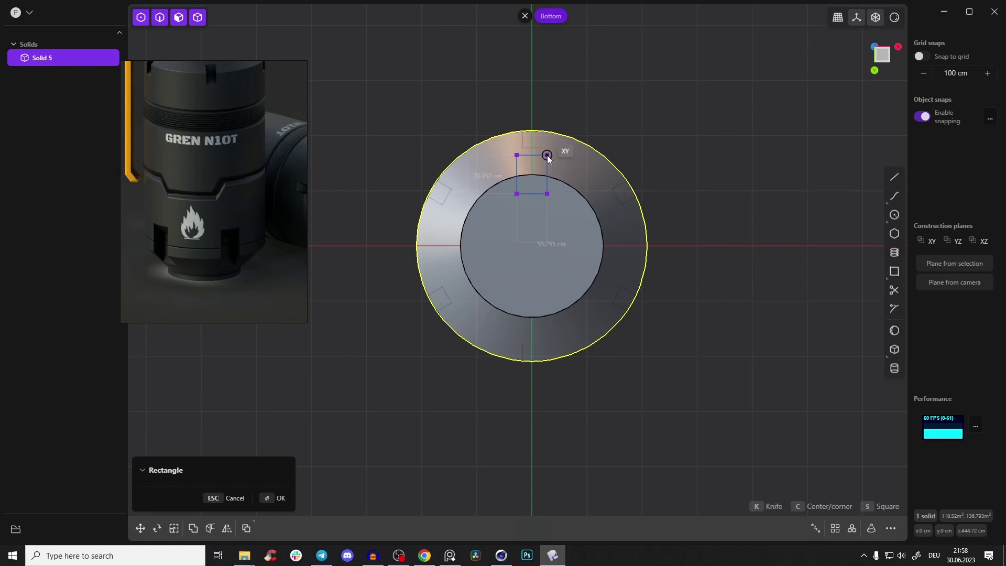
click(548, 153)
right_drag(546, 140, 546, 147)
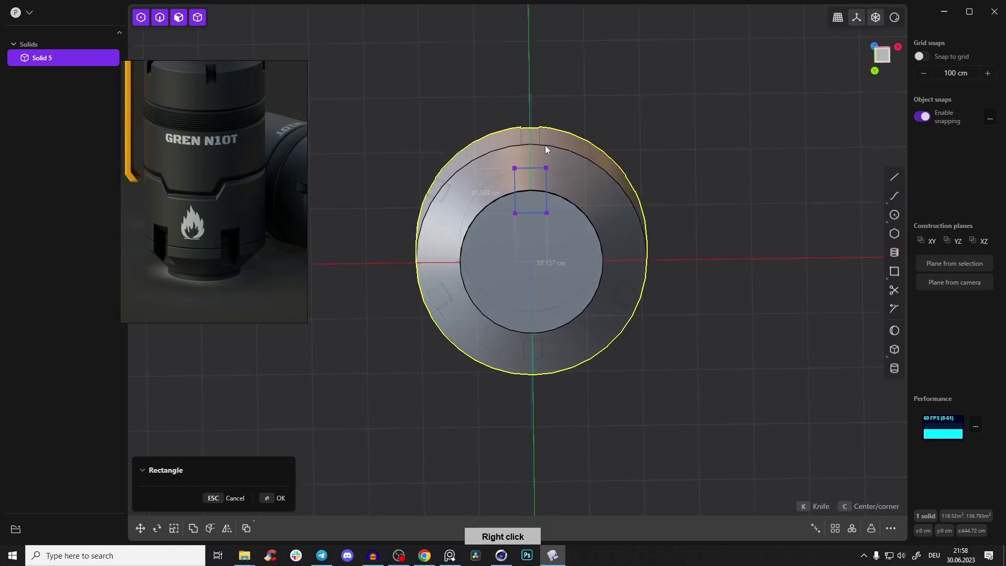
right_click(557, 148)
Move the rectangle about 90 cm along negative Y so that it straddles the body's outer edge
click(880, 53)
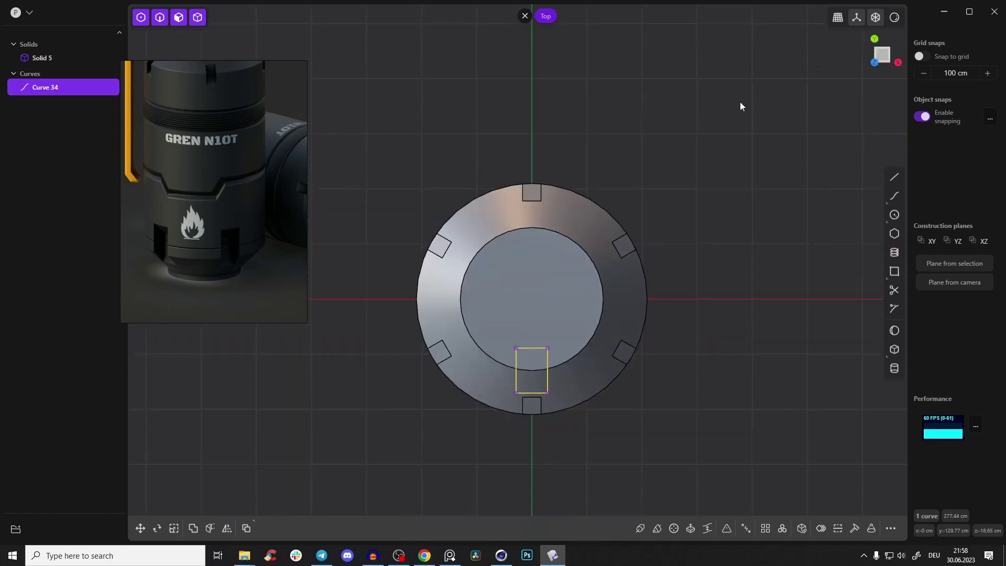
key(g)
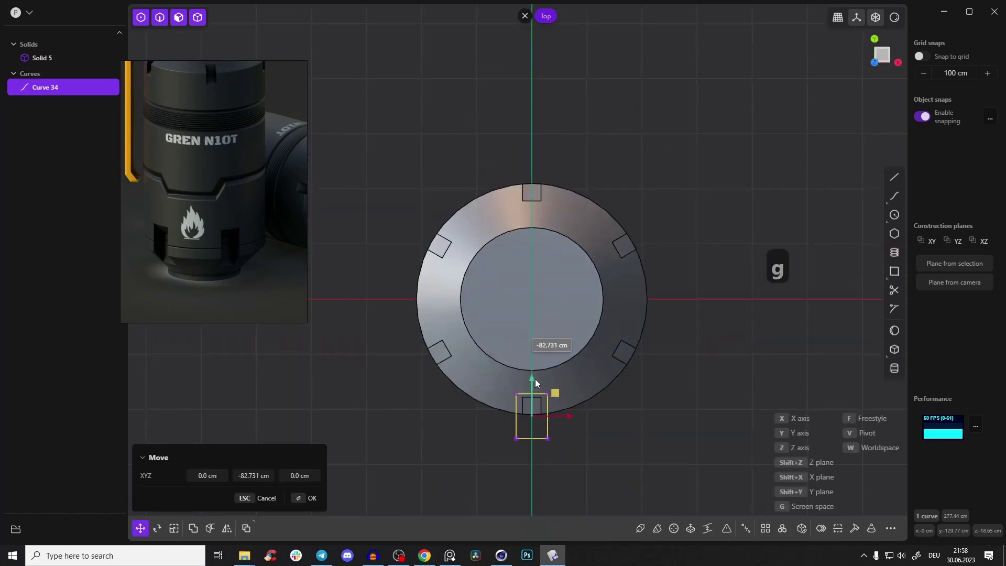
right_drag(541, 352, 693, 151)
click(883, 62)
right_drag(621, 168, 547, 167)
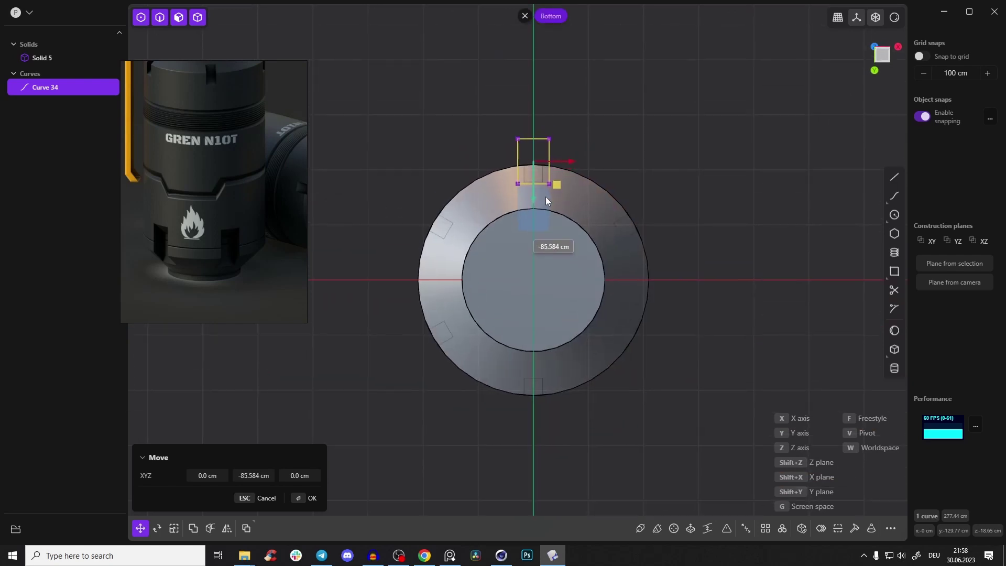
right_drag(532, 250, 530, 308)
right_click(536, 323)
Extrude the rectangle region about 190 cm upward into a block overlapping the body's lower end
key(3)
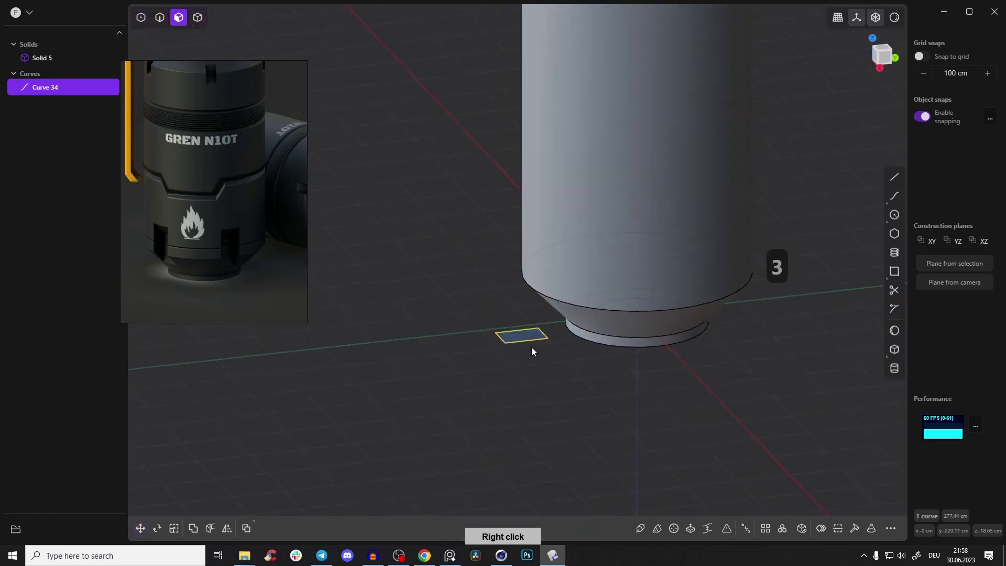
click(525, 338)
key(e)
drag(526, 381, 535, 287)
right_click(499, 230)
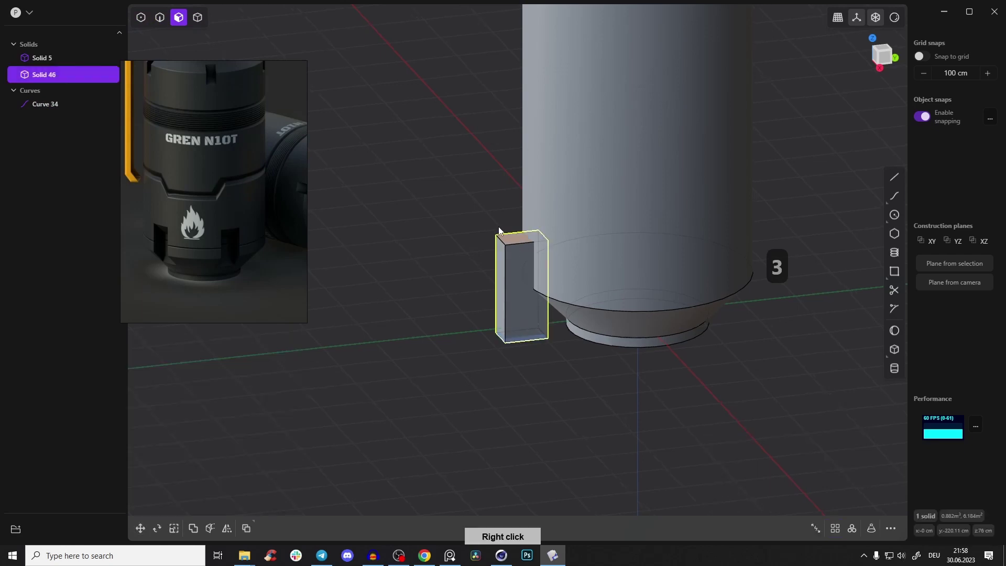
Rotate the block's top face around the X axis so that it slopes down toward the body
click(512, 244)
key(r)
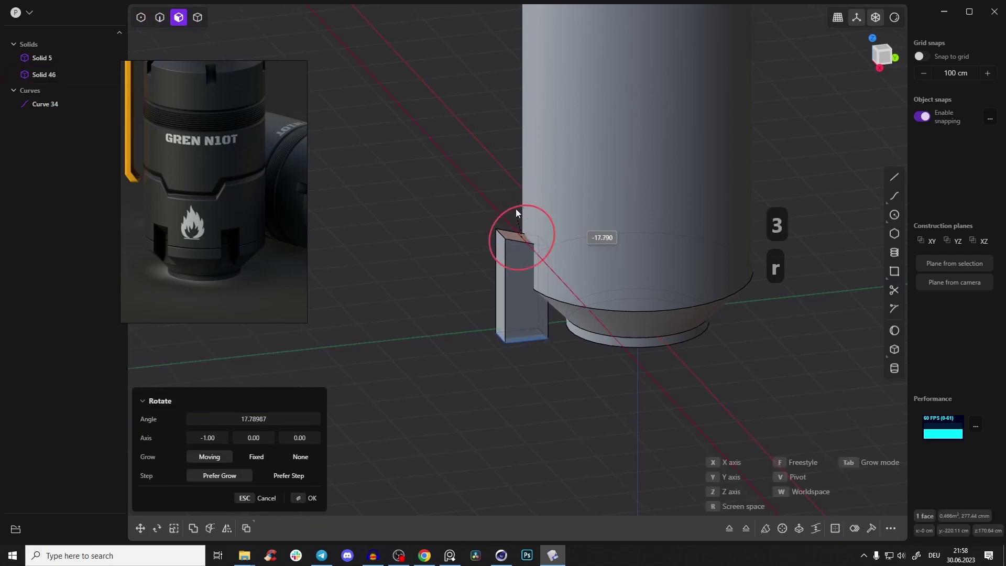
right_click(476, 211)
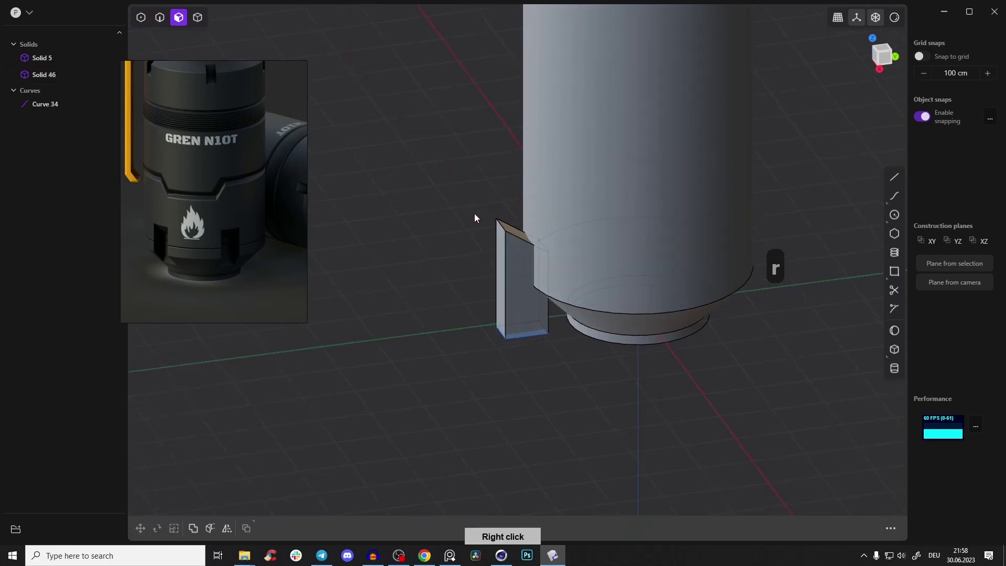
Delete the rectangle curve at the base of the extruded block
key(Tab)
key(Tab)
click(557, 253)
key(x)
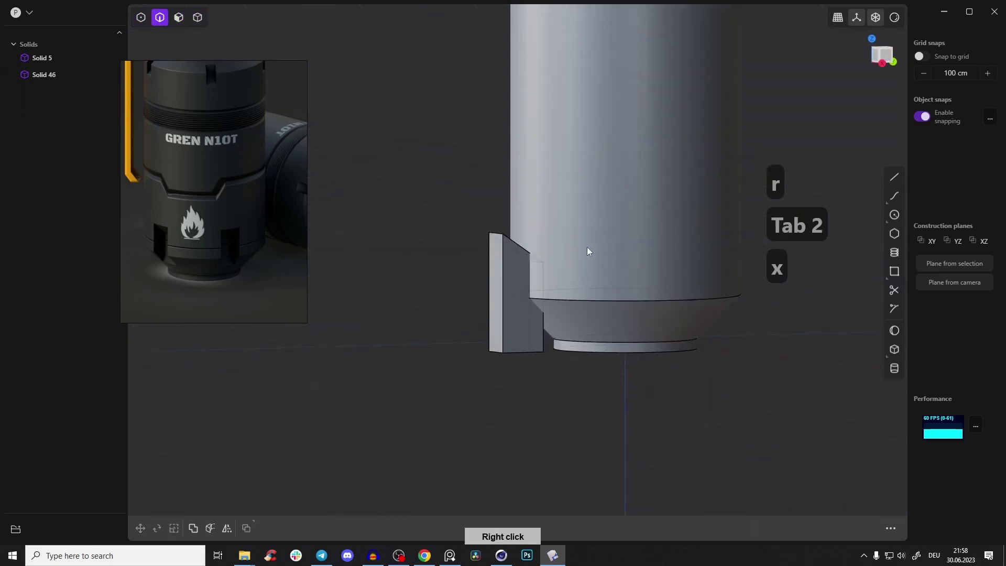
key(Tab)
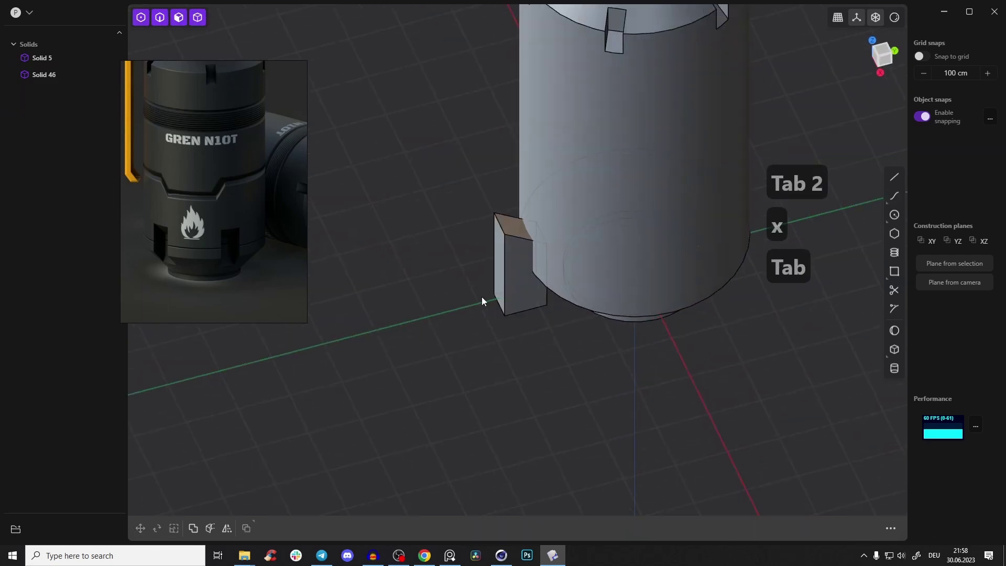
Create a radial array of 5 copies of the lower block over 360° around the body's centre
click(516, 290)
right_drag(524, 293, 613, 335)
click(883, 51)
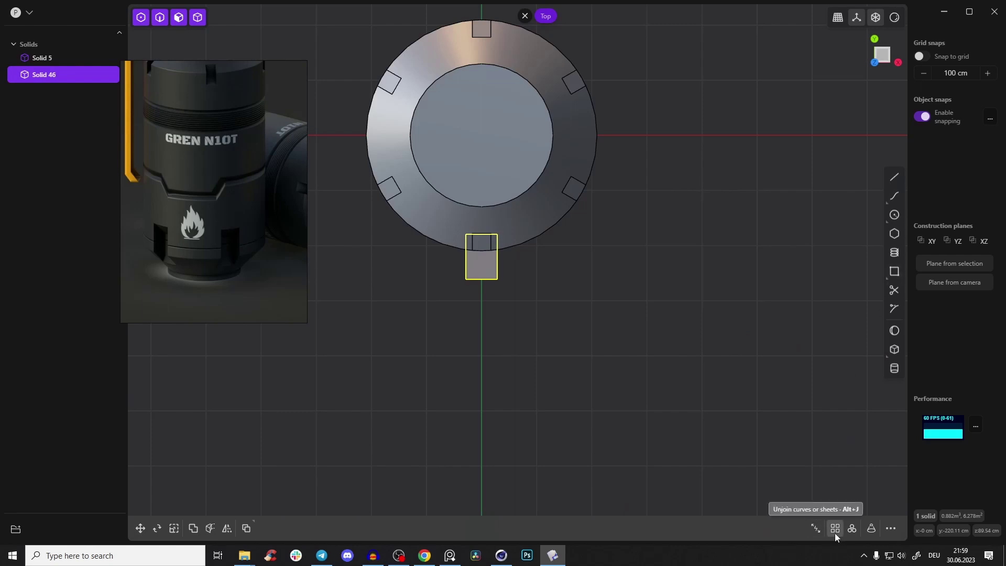
click(852, 528)
right_drag(631, 218, 717, 302)
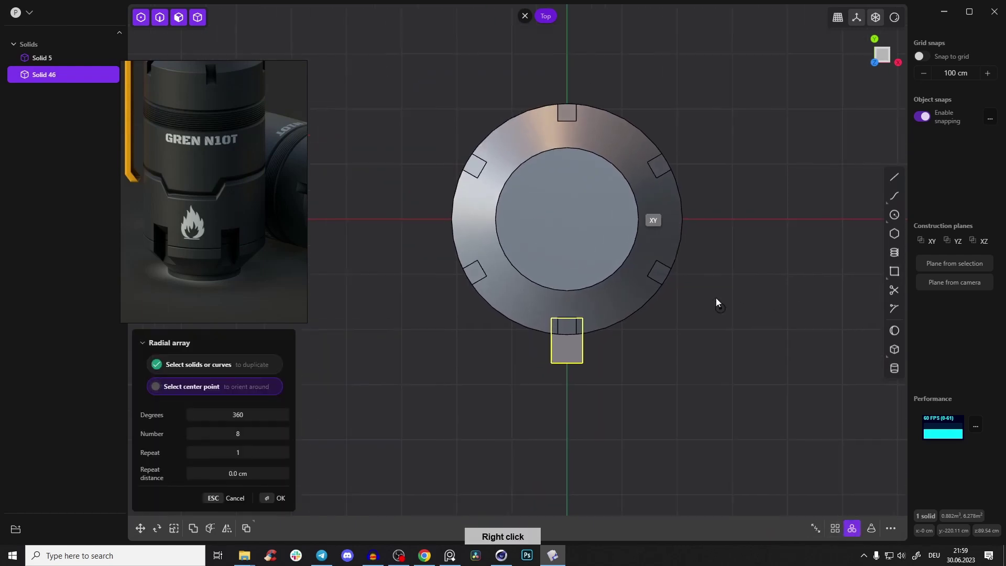
click(559, 224)
drag(213, 436, 198, 436)
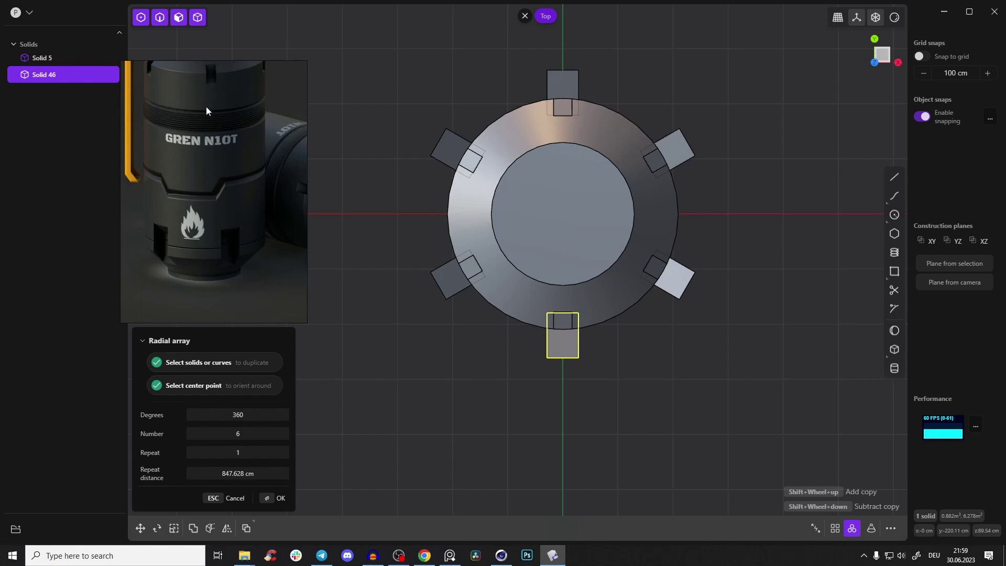
right_drag(492, 231, 404, 218)
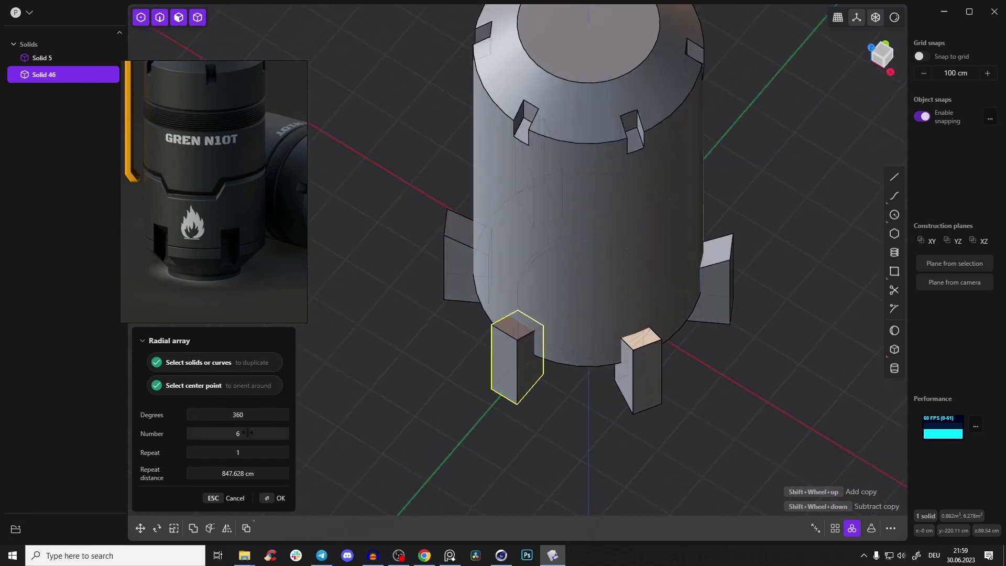
drag(247, 432, 241, 433)
right_drag(553, 278, 617, 325)
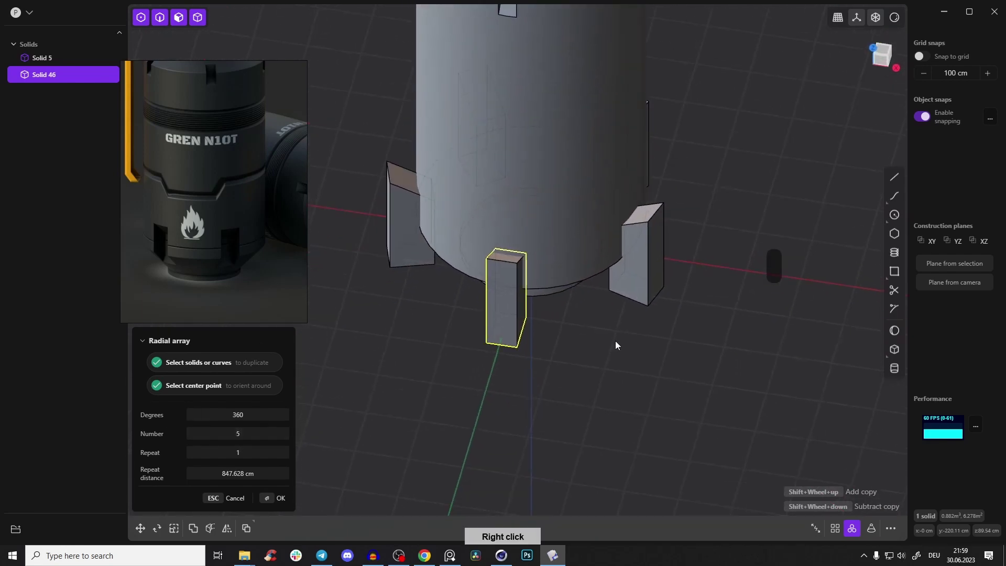
click(281, 498)
Subtract the five arrayed blocks from the grenade body with a Boolean difference to cut the lower notches
right_drag(281, 496, 525, 298)
right_drag(597, 327, 694, 173)
click(675, 162)
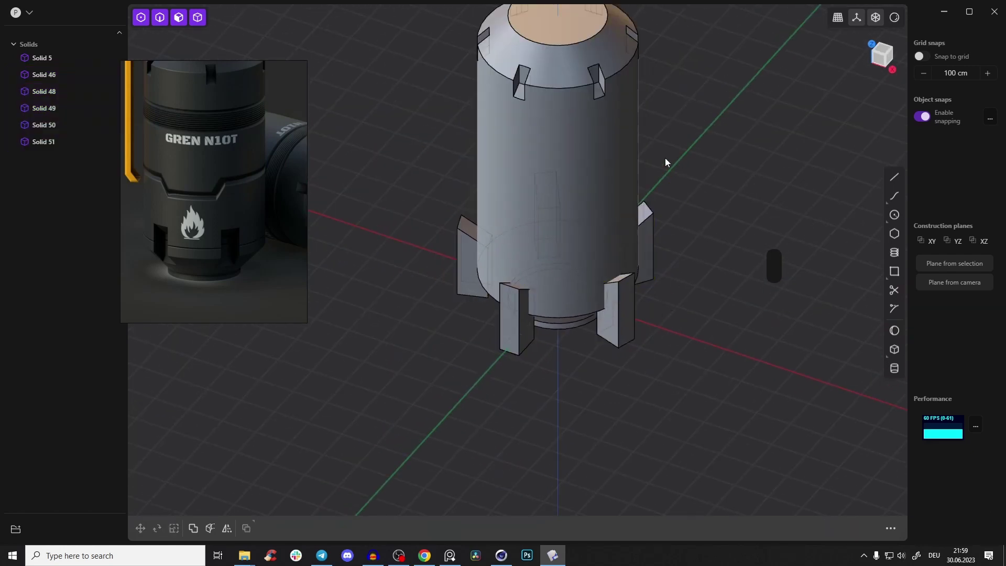
key(Tab)
click(559, 236)
key(q)
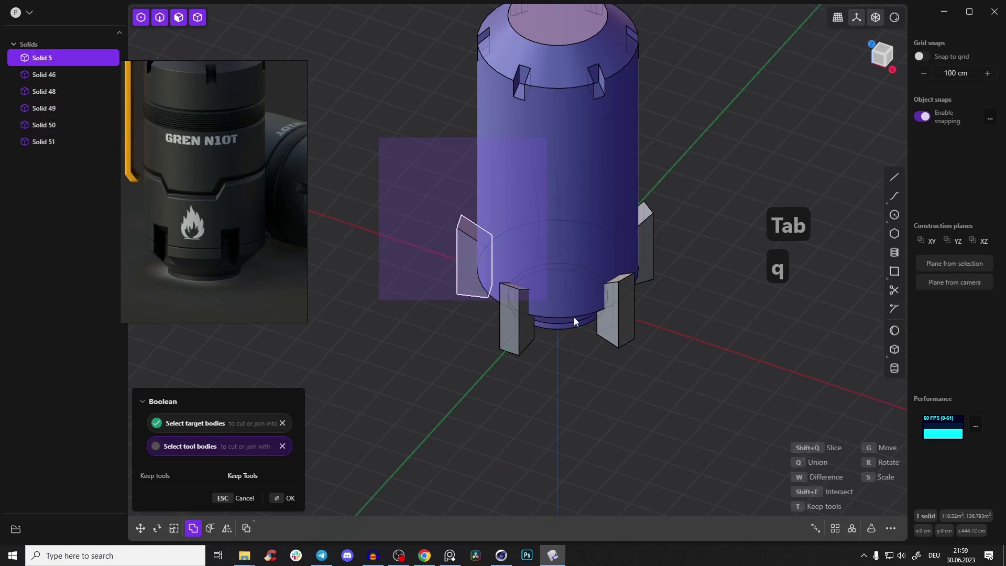
drag(528, 292, 697, 404)
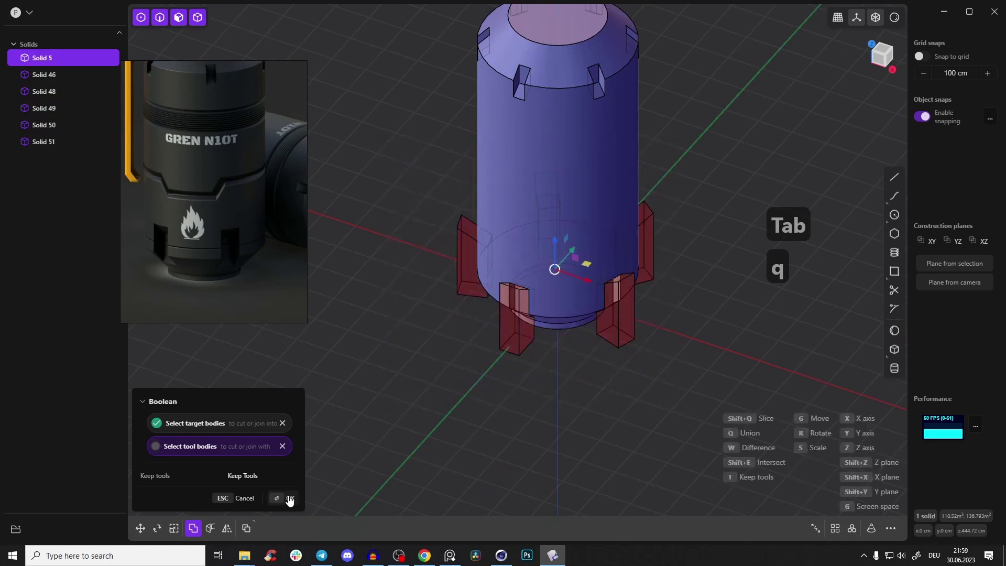
click(288, 501)
Offset the sloped top faces of all five lower notches by about -3.6 cm to make the notches slightly taller
right_drag(550, 308, 509, 223)
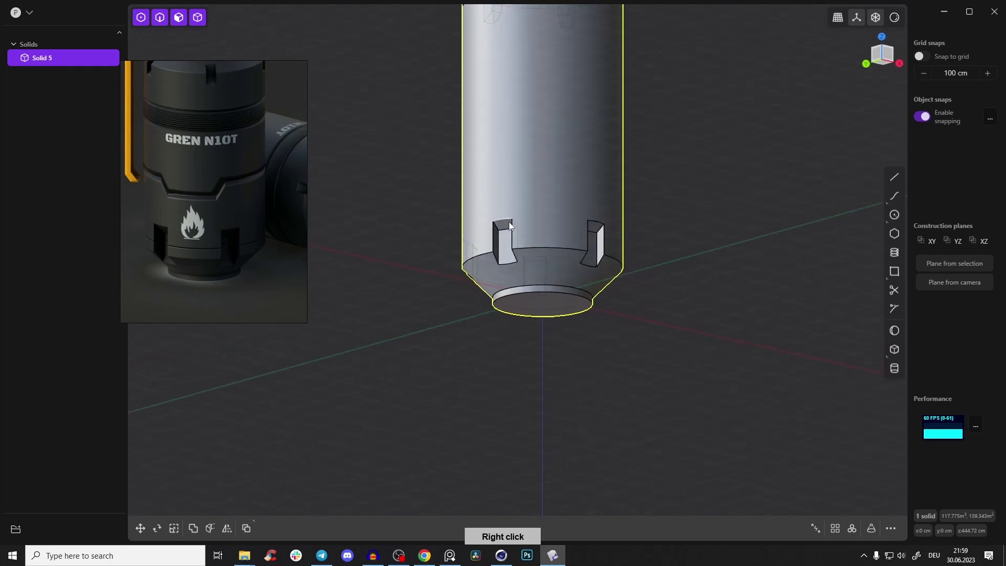
key(3)
click(504, 226)
right_drag(600, 239, 535, 201)
click(551, 207)
click(631, 222)
right_drag(618, 222, 465, 207)
click(525, 167)
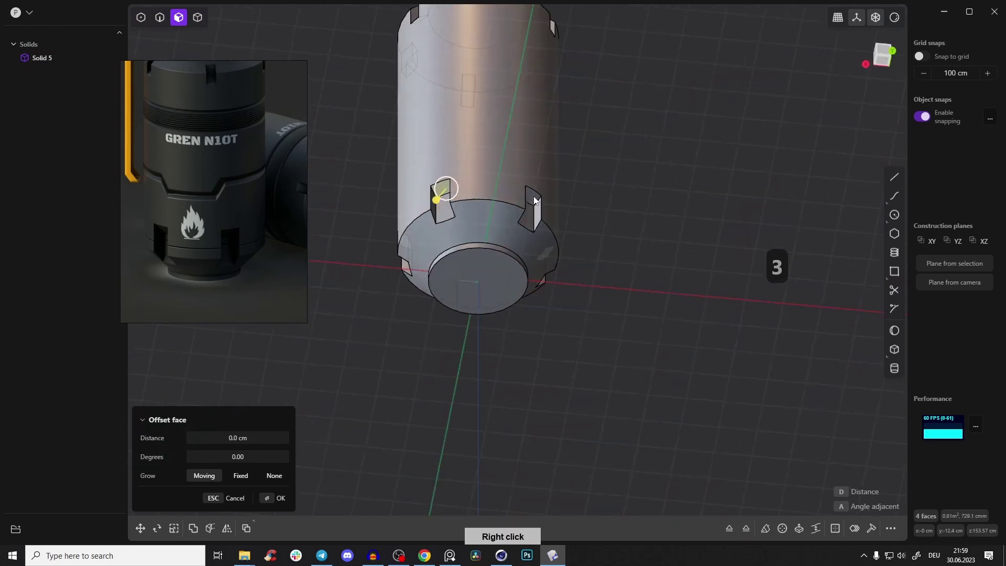
click(534, 197)
mouse_move(547, 210)
mouse_down()
mouse_move(516, 169)
mouse_move(547, 195)
mouse_up()
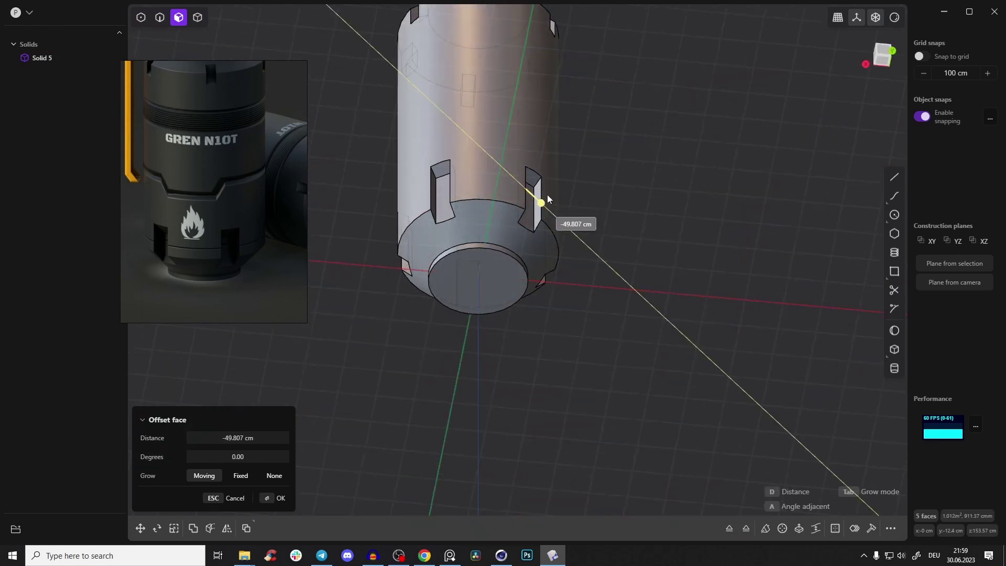
mouse_move(559, 221)
mouse_down()
mouse_move(540, 215)
mouse_move(564, 255)
mouse_move(539, 220)
mouse_move(551, 219)
mouse_up()
right_drag(552, 219, 549, 263)
drag(548, 263, 589, 245)
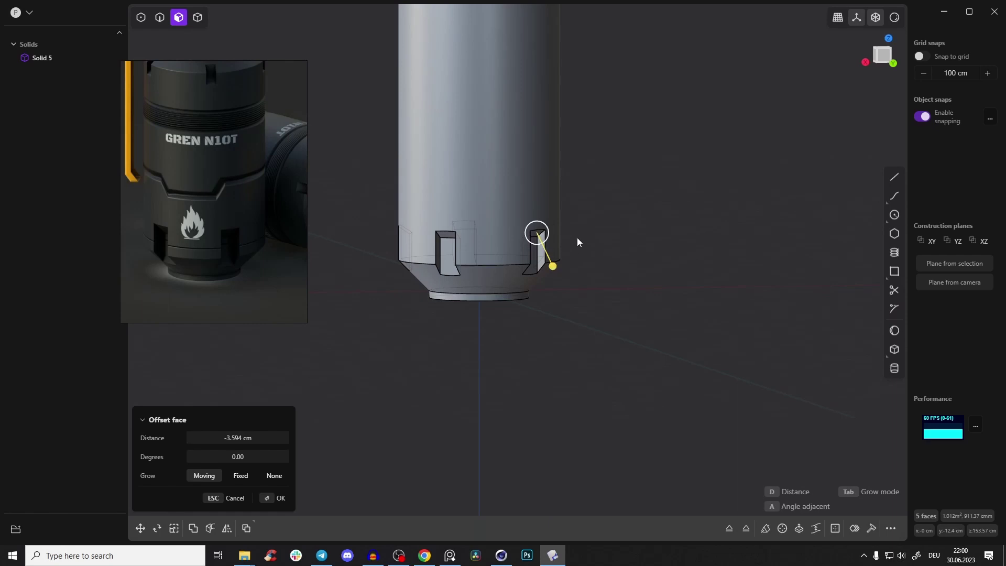
right_drag(610, 242, 605, 247)
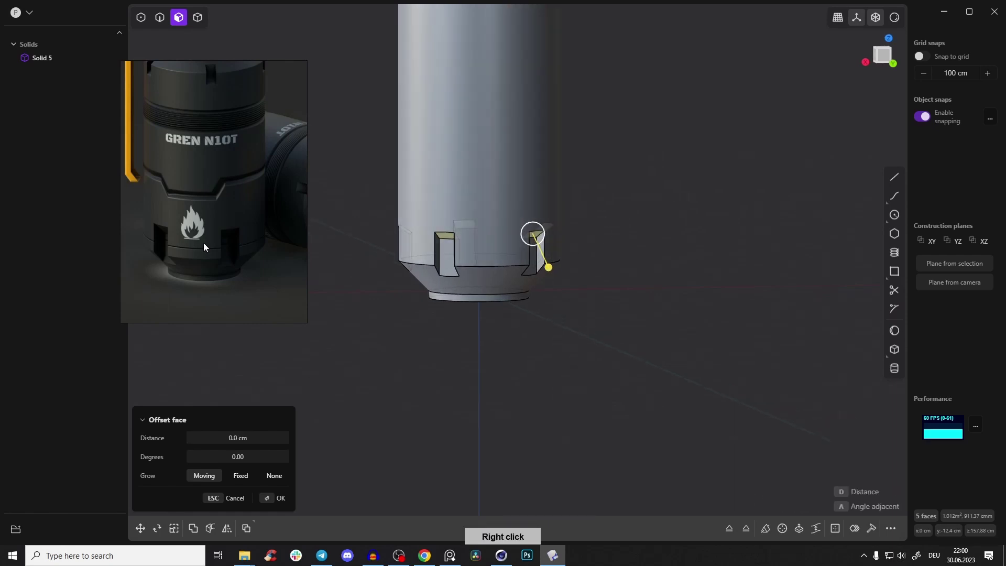
Draw a horizontal line about 535 cm long in the front view, crossing the lower notches just above the bottom chamfer's edge
click(882, 55)
right_drag(506, 233, 566, 216)
scroll(573, 236, up, 4)
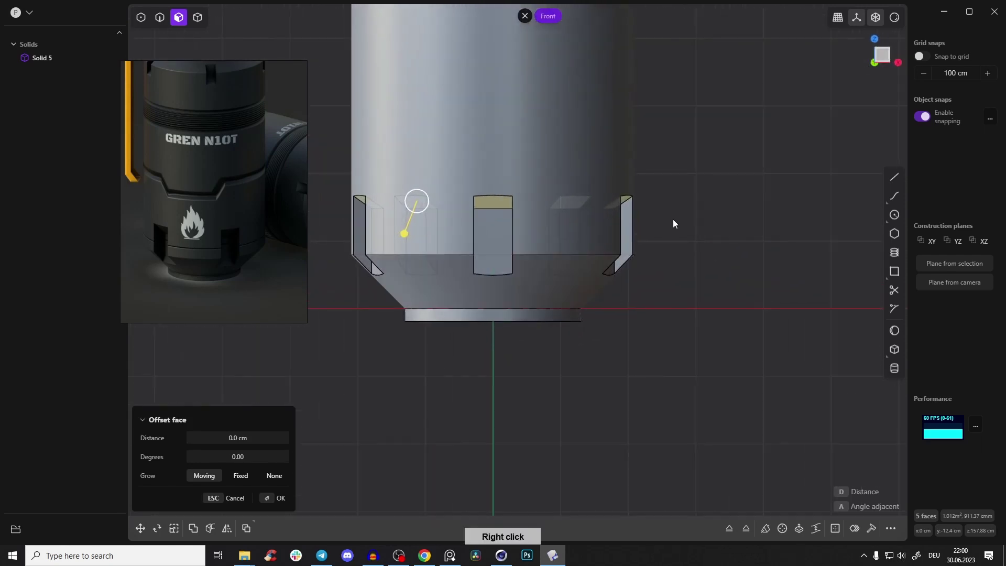
right_click(734, 210)
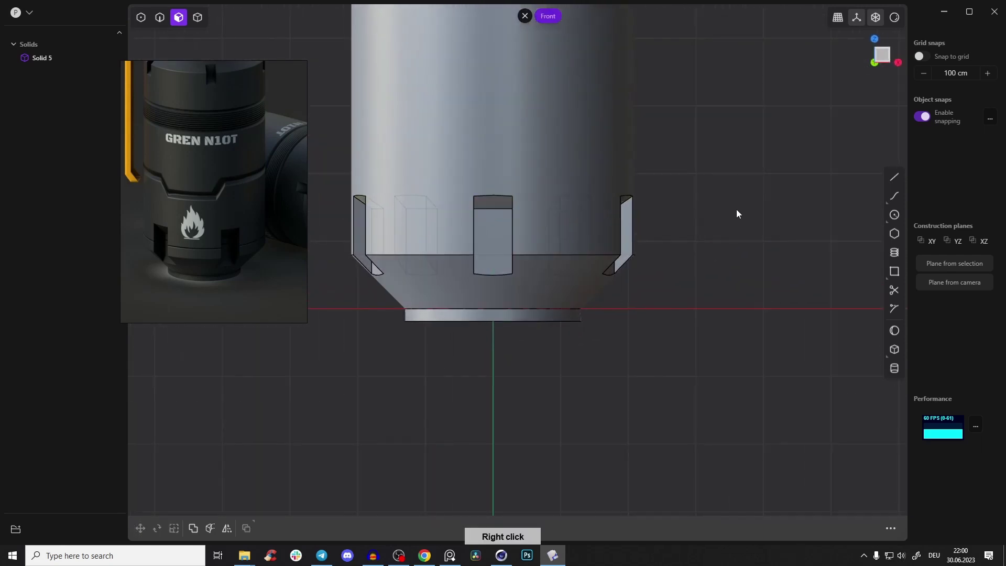
click(894, 178)
right_drag(544, 219, 483, 266)
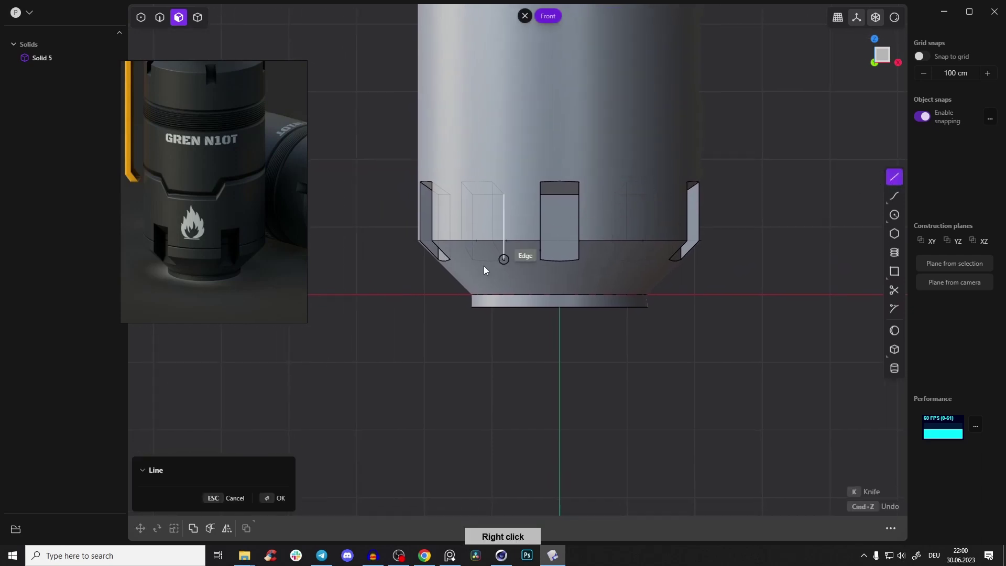
click(392, 227)
click(753, 227)
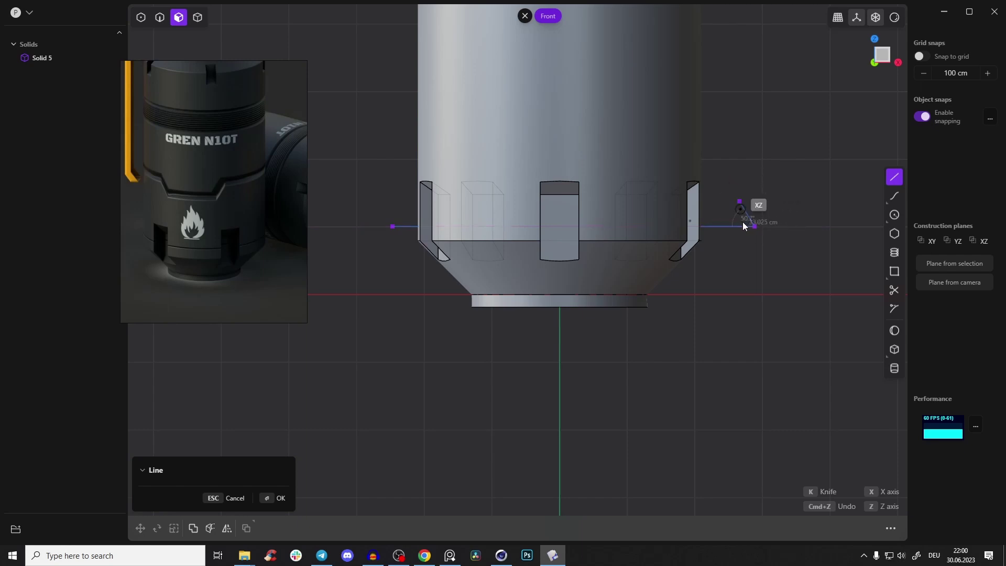
right_click(743, 191)
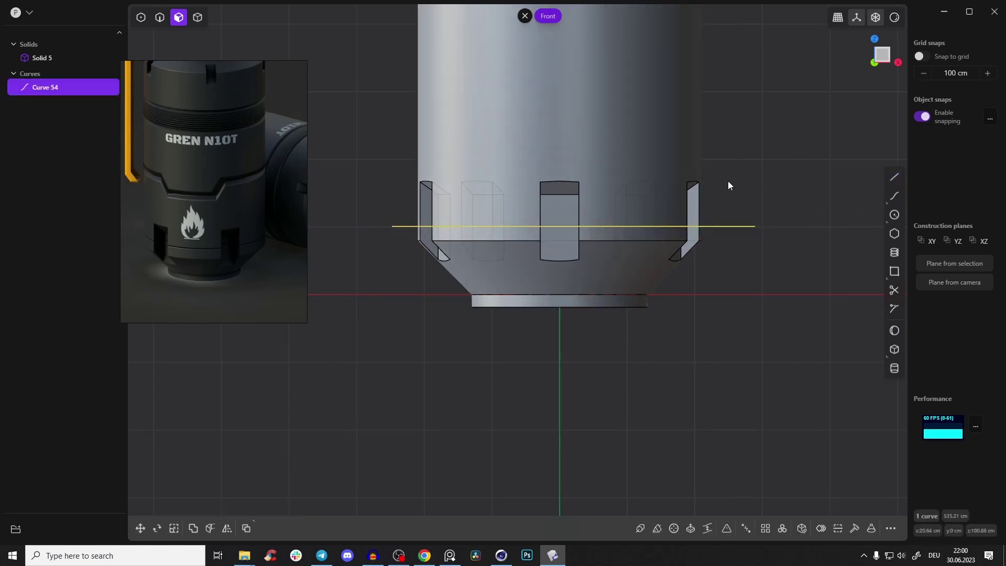
Cut the grenade body along the horizontal line to split off its lower end as a separate solid
key(c)
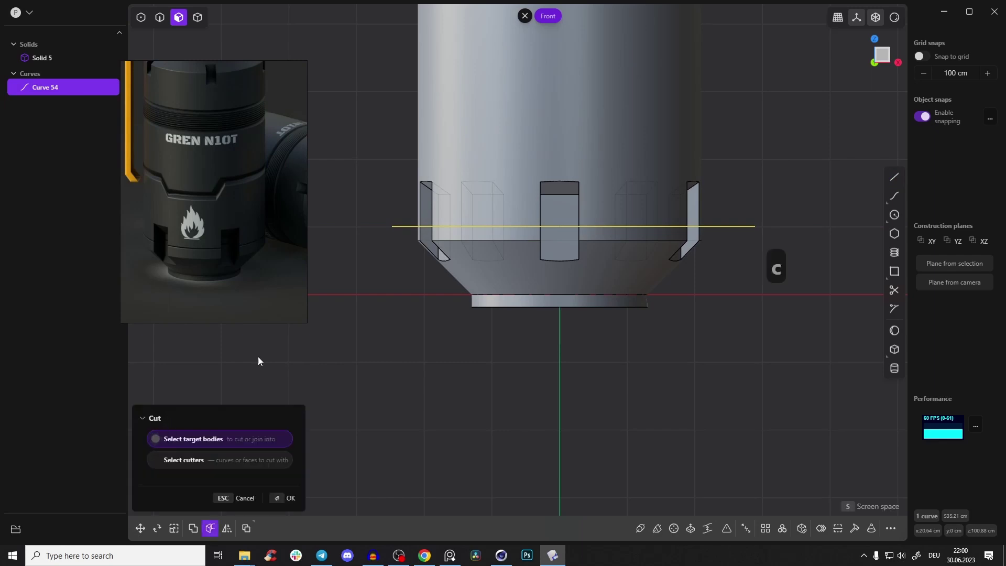
right_drag(709, 212, 654, 260)
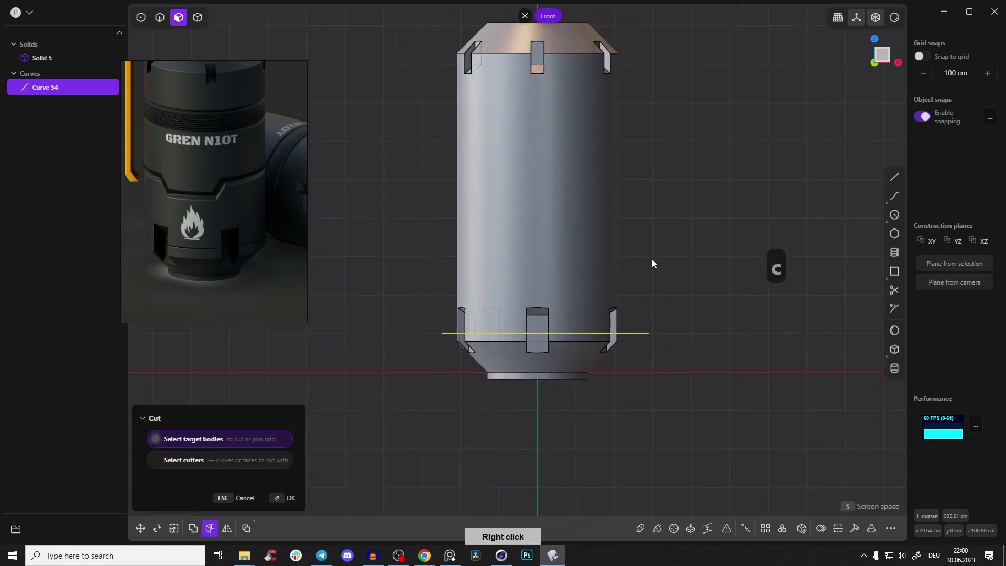
click(552, 245)
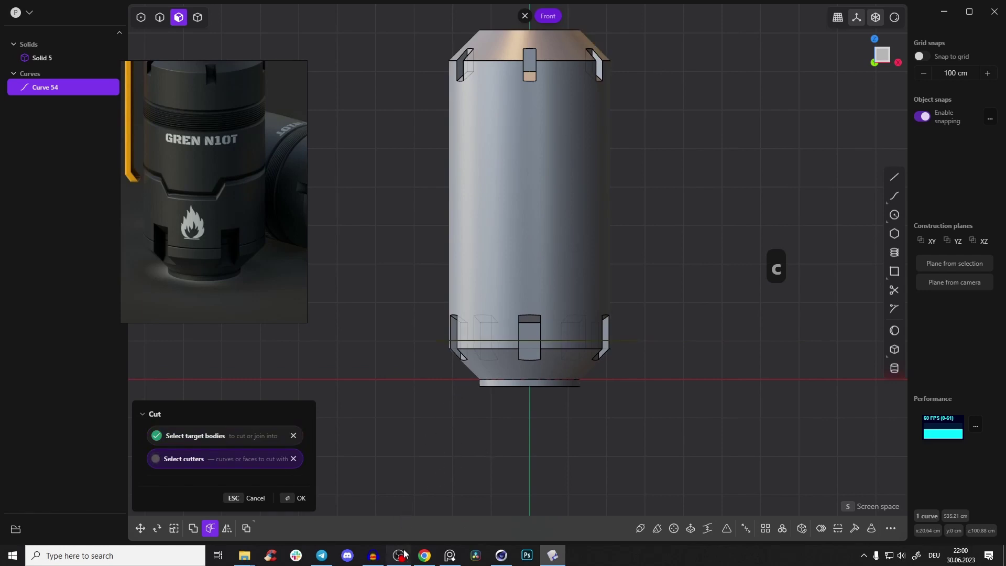
click(301, 498)
right_drag(407, 429, 426, 396)
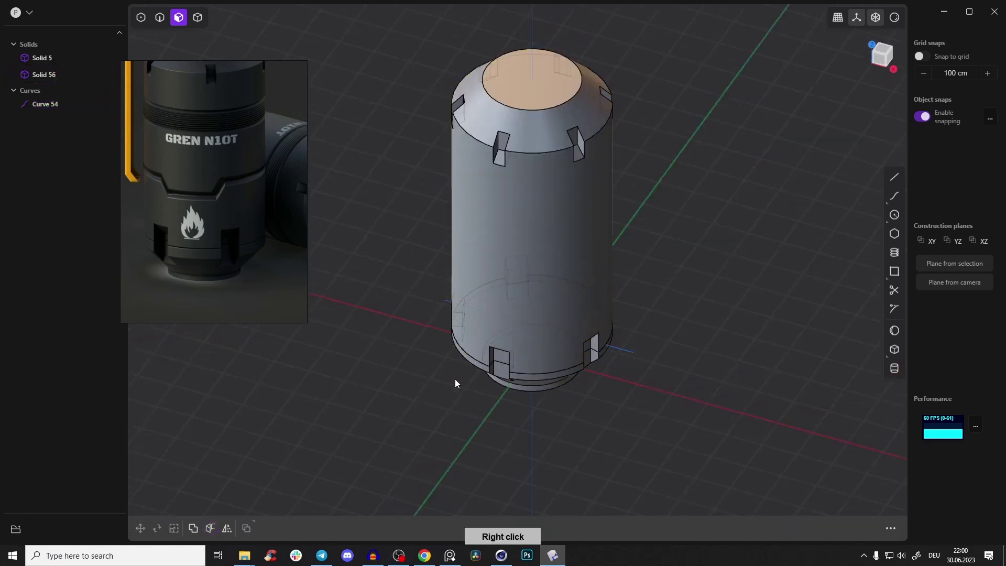
Delete the horizontal cutting line and turn off the X-ray display
key(2)
click(618, 349)
key(x)
right_drag(637, 337, 609, 348)
key(alt+z)
right_drag(511, 285, 627, 312)
key(Tab)
right_drag(509, 302, 503, 355)
scroll(506, 388, up, 8)
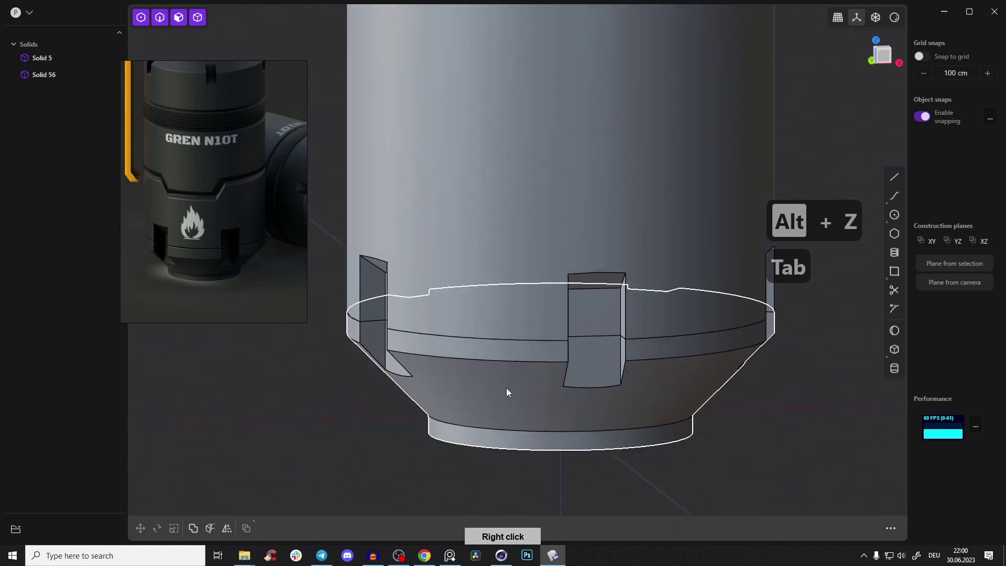
Try to fillet the seam edges between the grenade body and the split-off lower end
click(488, 303)
key(f)
mouse_move(488, 303)
right_down()
mouse_move(505, 292)
mouse_move(476, 308)
right_up()
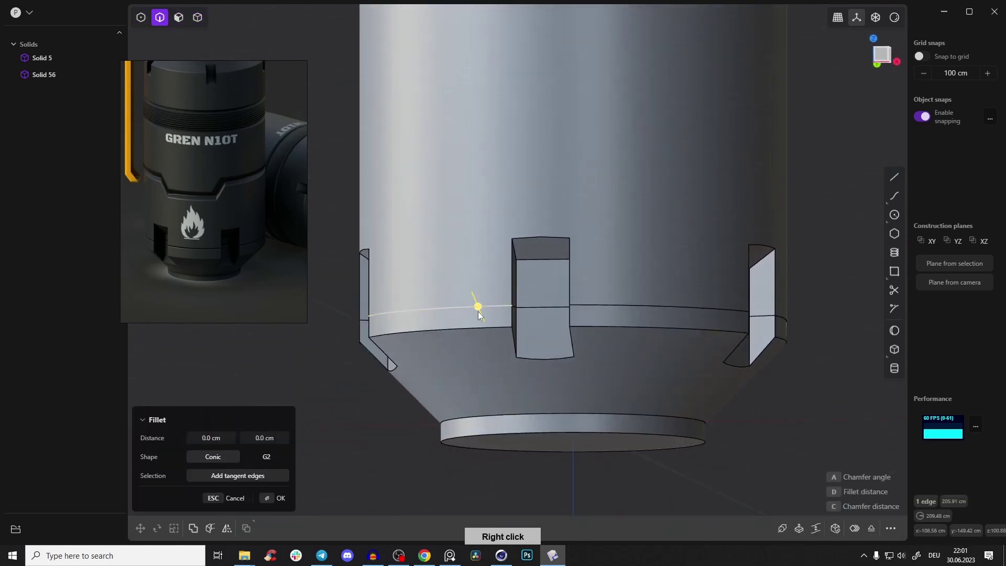
drag(477, 308, 482, 301)
key(ctrl+z)
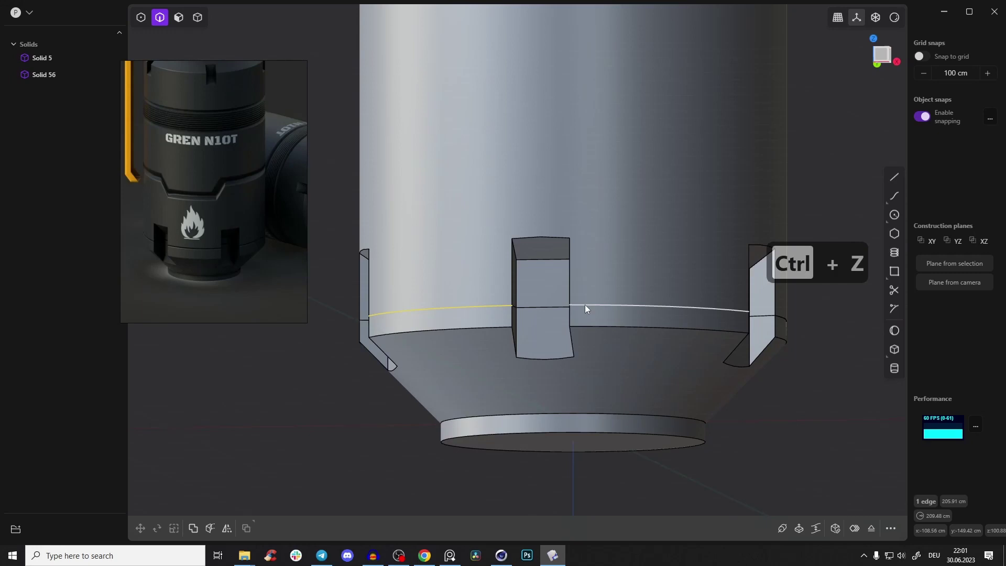
key(f)
right_drag(591, 298, 590, 343)
right_drag(498, 352, 481, 243)
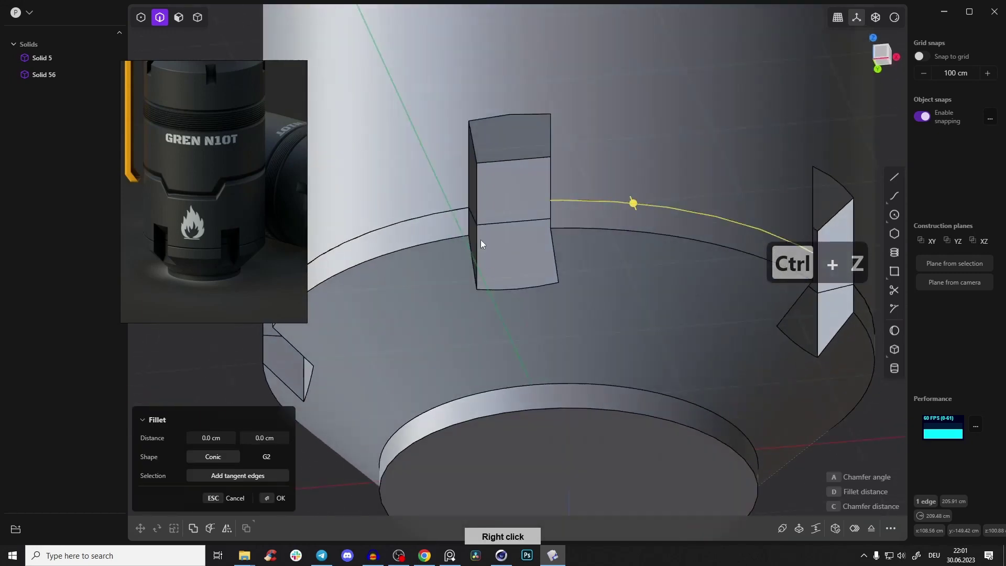
right_drag(476, 142, 511, 229)
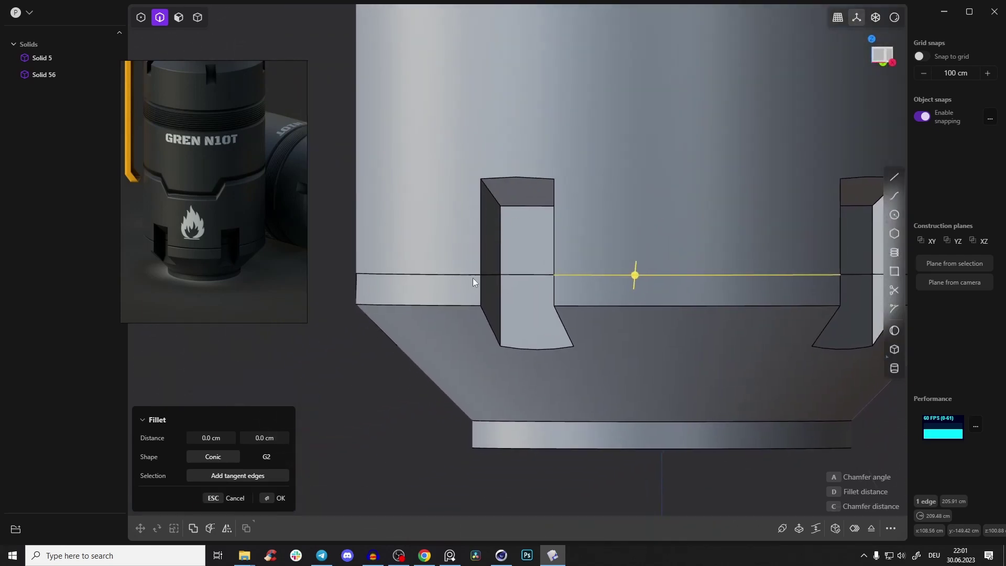
Undo the deletion of the line and the cut that split off the grenade's lower end
key(ctrl+z)
key(ctrl+z)
key(ctrl+z)
key(ctrl+z)
key(ctrl+z)
key(ctrl+z)
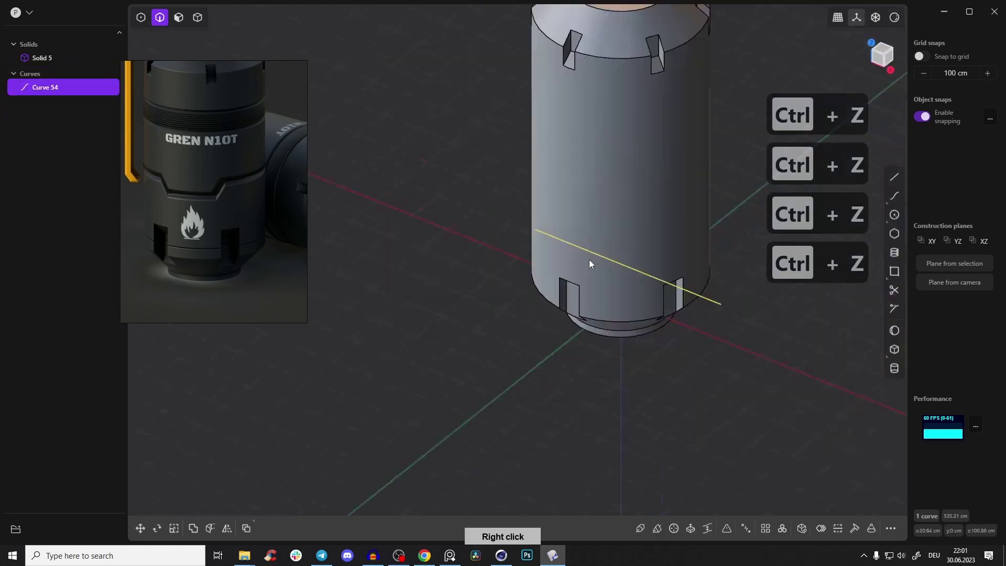
Move the horizontal line about -438.7 cm along Y, clear of the grenade body, and hide it
right_drag(589, 259, 596, 279)
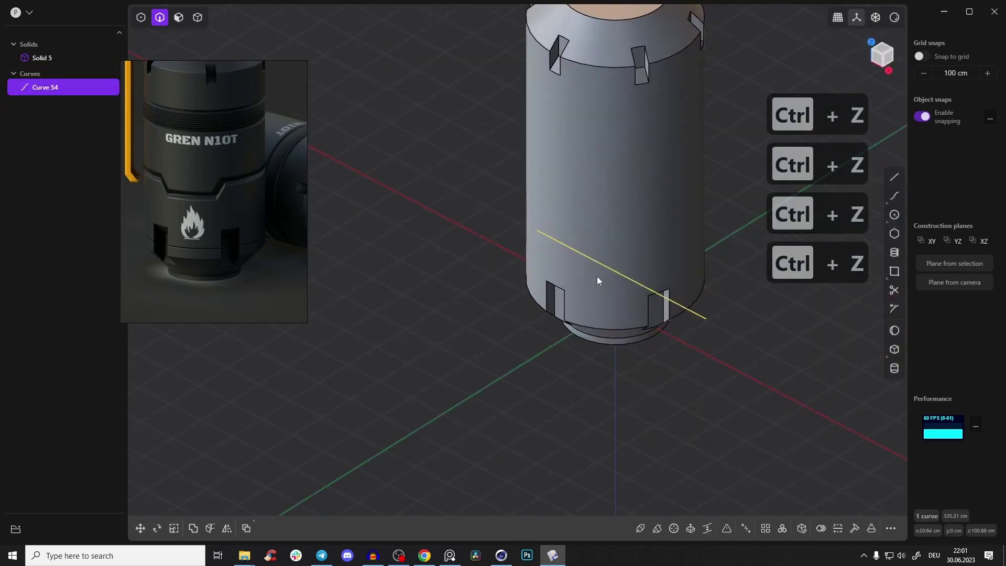
key(g)
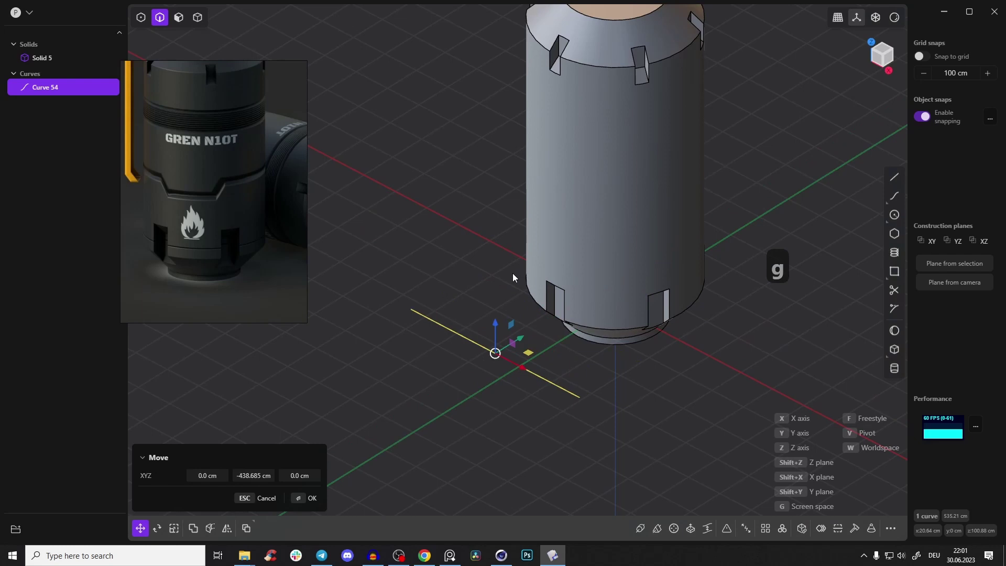
mouse_move(512, 266)
right_down()
mouse_move(651, 209)
mouse_move(522, 264)
right_up()
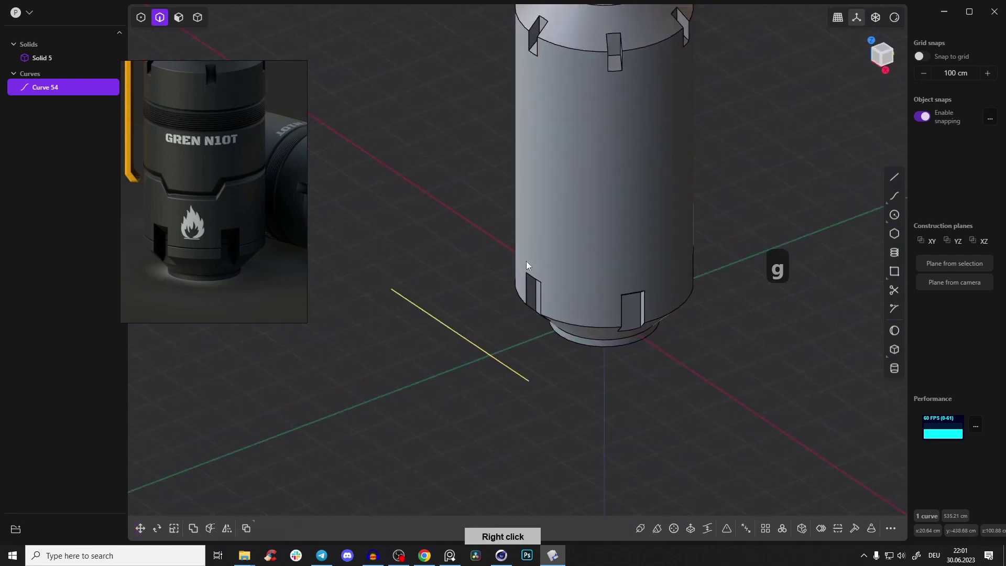
key(h)
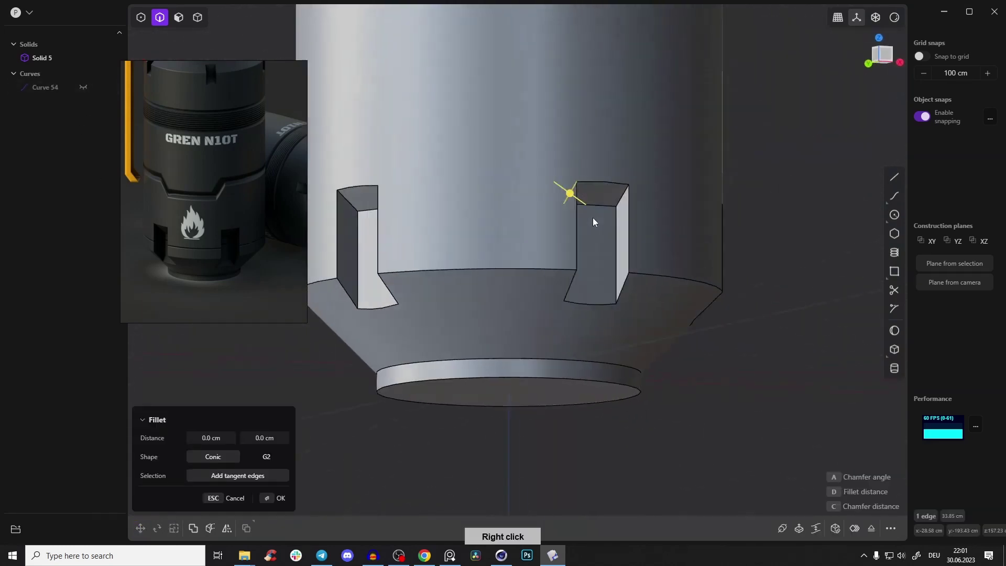
right_drag(592, 222, 426, 272)
click(618, 208)
click(466, 272)
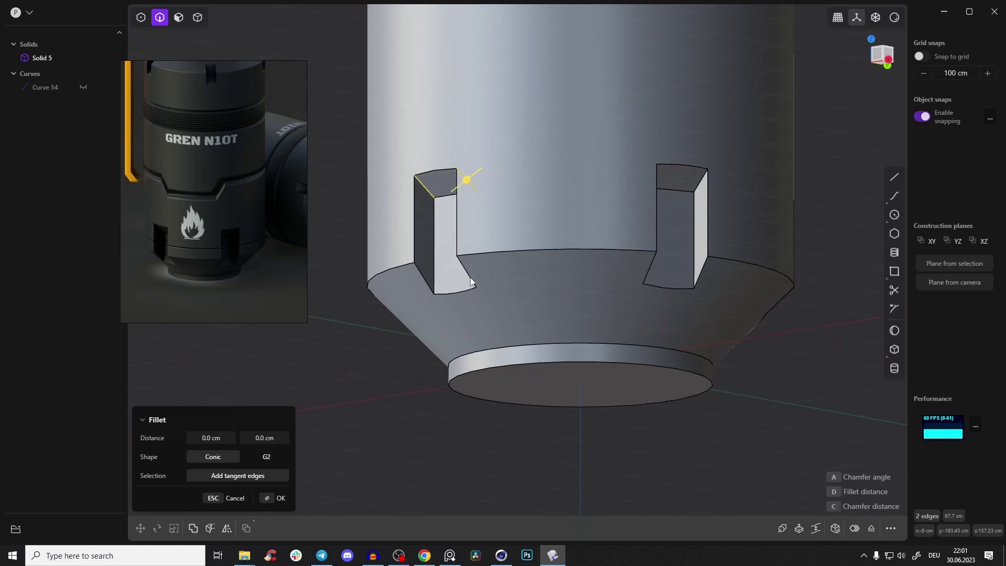
right_drag(454, 217, 477, 207)
key(ctrl+z)
Fillet all edges of the five lower notches and the bottom chamfer's upper rim together by about 5.07 cm
click(580, 229)
key(f)
click(514, 235)
drag(469, 171, 571, 330)
right_drag(556, 223, 548, 152)
drag(529, 135, 628, 275)
right_drag(658, 250, 471, 181)
drag(470, 181, 603, 336)
right_drag(601, 262, 494, 166)
drag(440, 112, 557, 259)
right_drag(536, 239, 600, 214)
click(571, 144)
right_drag(520, 166, 704, 170)
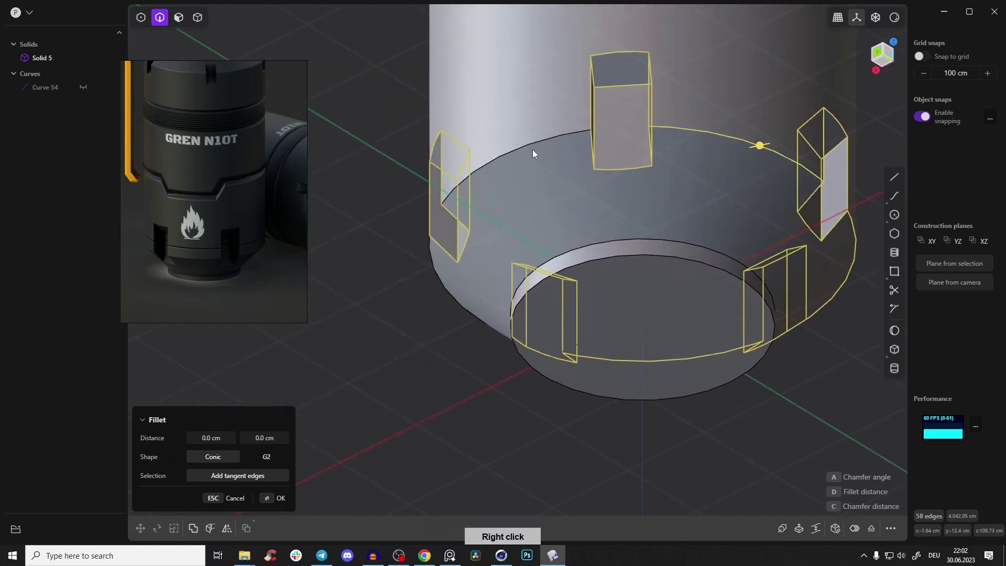
click(534, 141)
right_drag(536, 141, 492, 309)
click(495, 237)
drag(485, 308, 483, 311)
right_drag(528, 278, 508, 289)
drag(508, 289, 527, 276)
right_drag(528, 277, 620, 296)
mouse_move(840, 103)
right_down()
mouse_move(834, 109)
mouse_move(853, 99)
right_up()
right_drag(784, 107, 880, 67)
click(875, 66)
right_drag(570, 179, 501, 235)
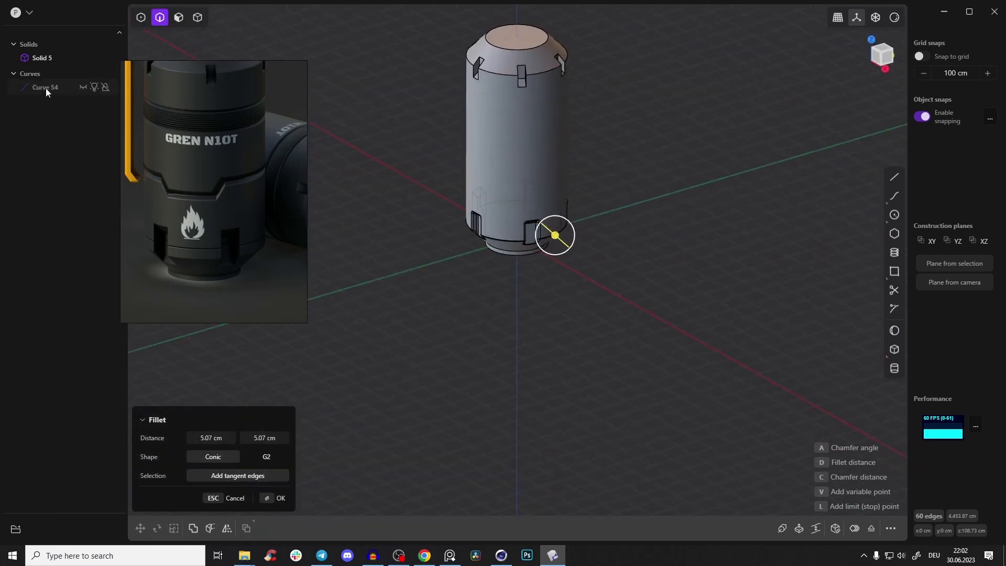
Unhide the horizontal line and cut the grenade body with it in the front view to split off the lower end
click(83, 89)
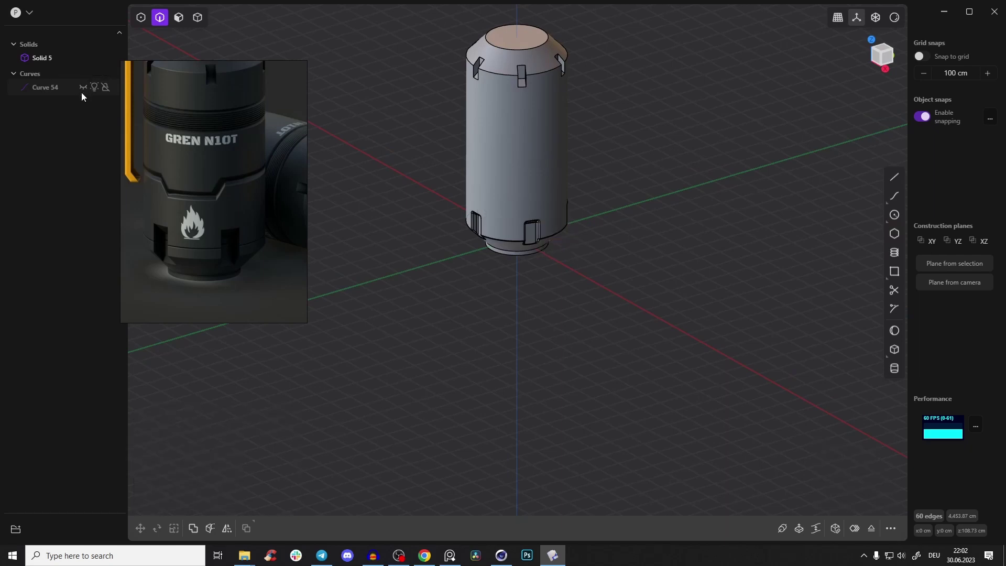
right_drag(454, 256, 500, 286)
click(476, 231)
key(2)
click(481, 283)
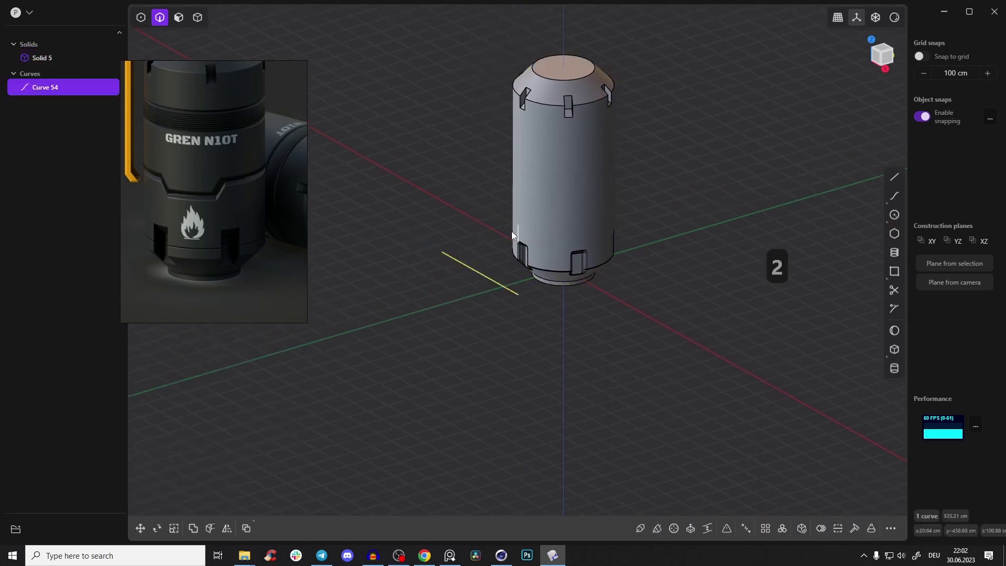
right_drag(508, 235, 737, 124)
click(882, 64)
key(c)
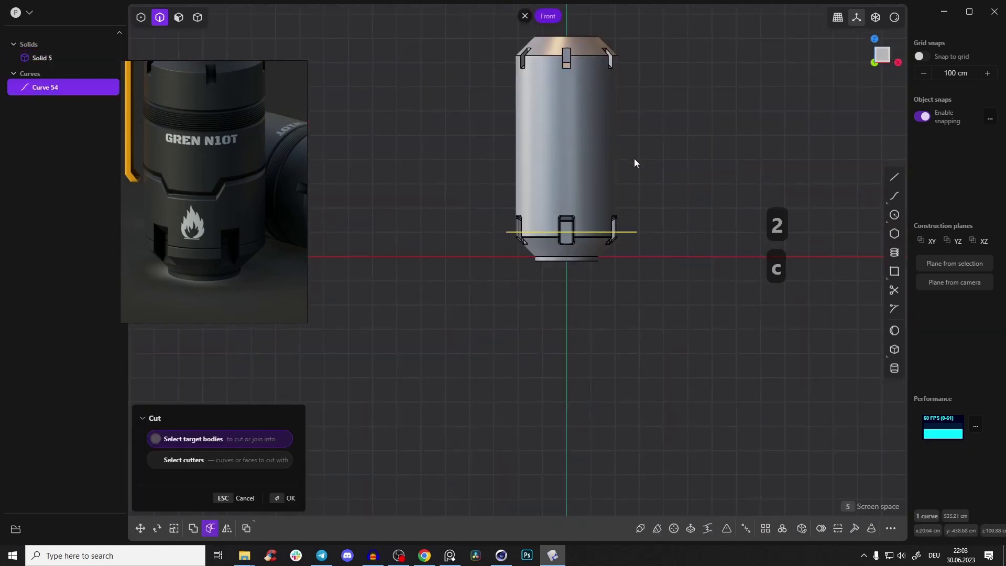
click(592, 187)
right_click(644, 189)
Delete the horizontal line used for the cut
right_drag(435, 361, 505, 299)
key(2)
key(x)
Try to fillet the outer seam edges beside the lower notch, between the body and the lower section
scroll(551, 269, up, 6)
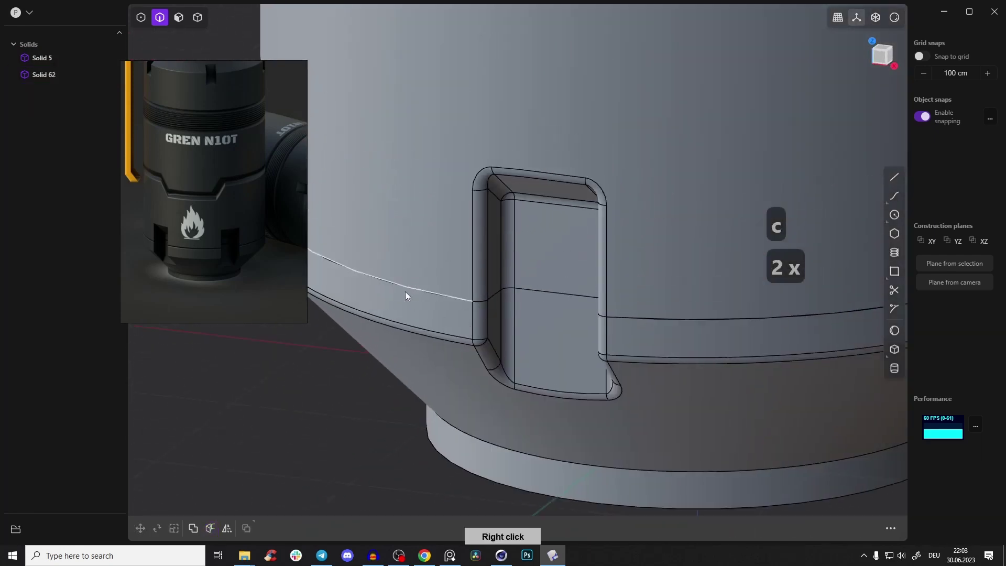
click(427, 286)
key(f)
right_drag(423, 282, 518, 290)
click(398, 350)
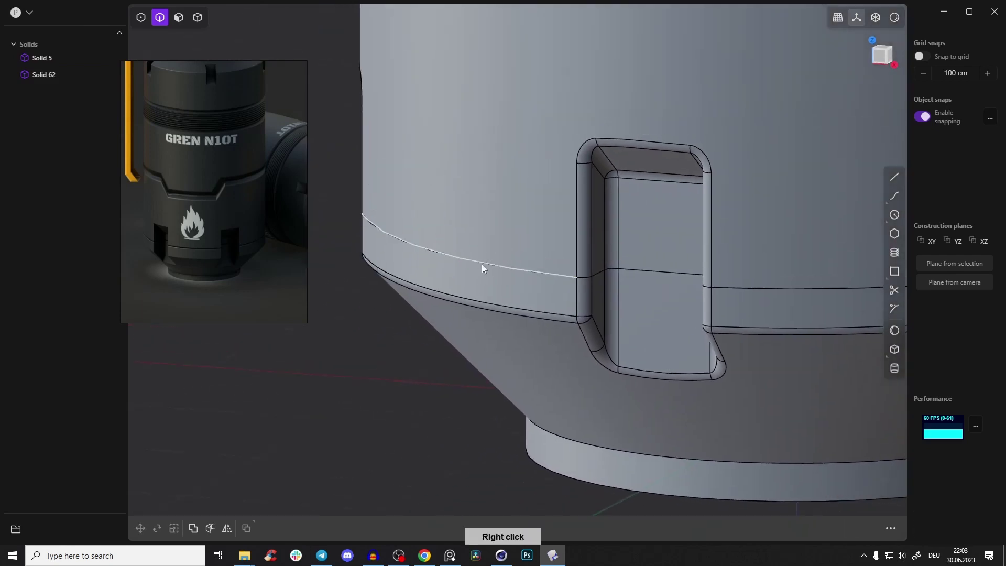
drag(490, 271, 469, 248)
key(f)
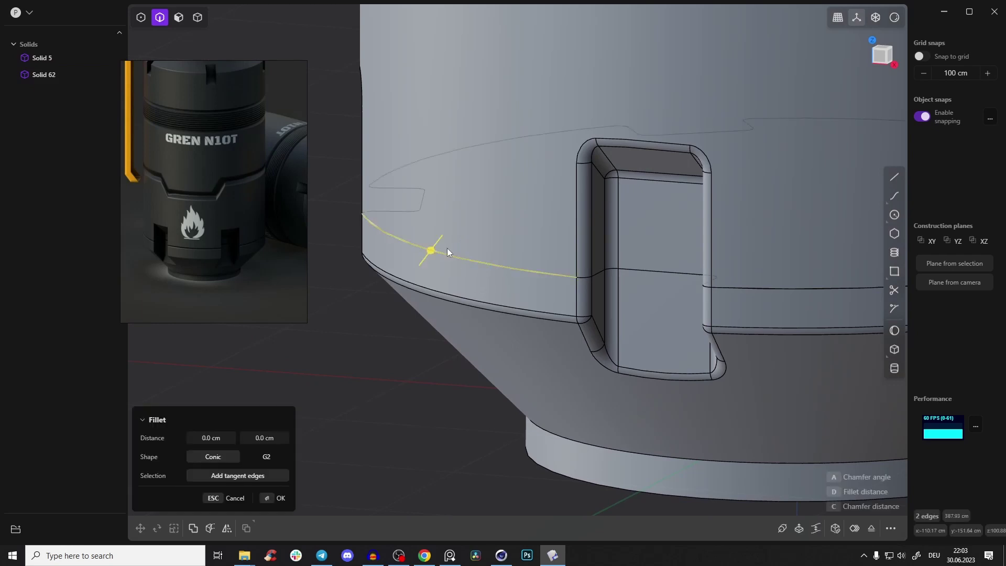
right_drag(413, 373, 501, 240)
key(f)
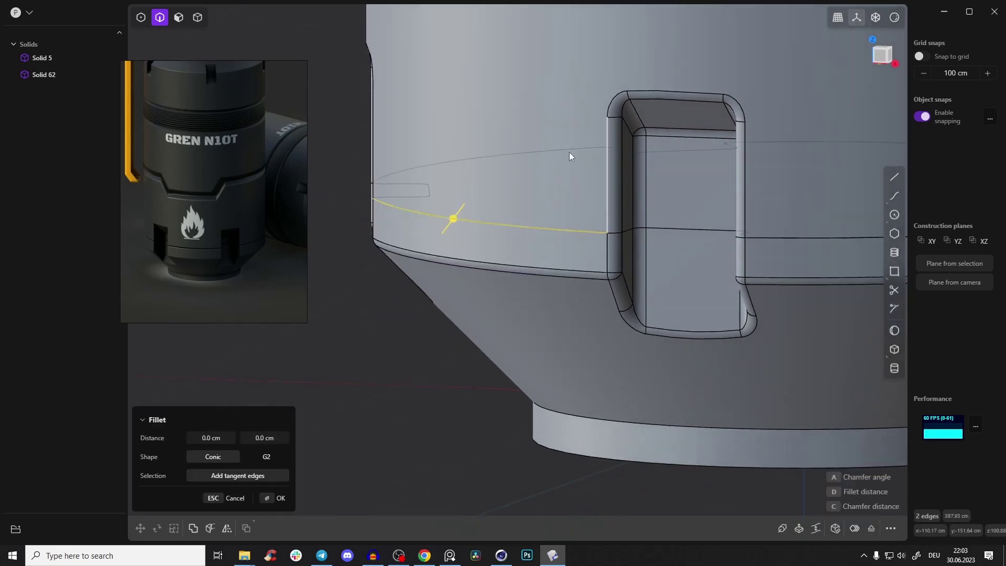
drag(460, 231, 461, 225)
right_drag(734, 218, 514, 225)
key(ctrl+z)
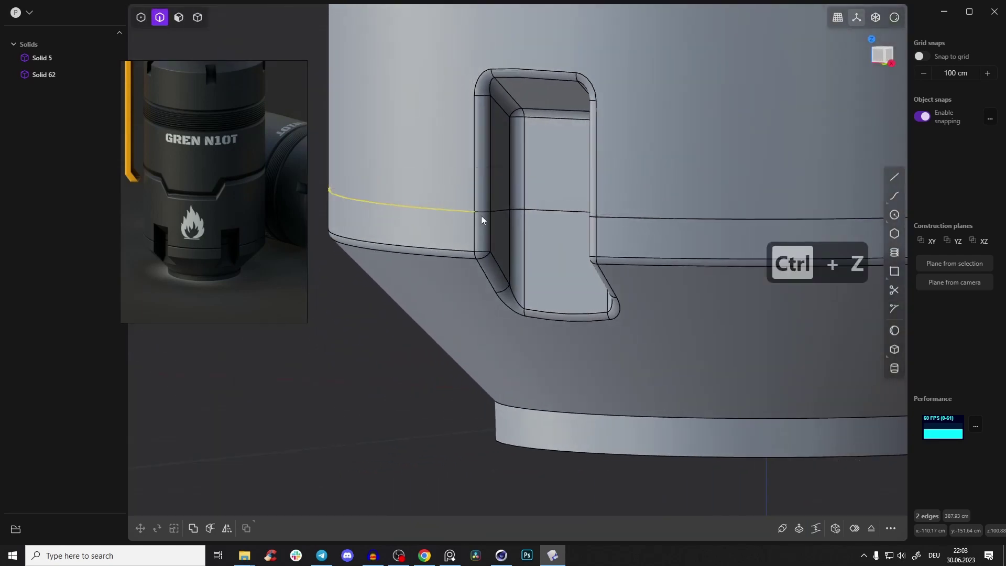
Fillet the seam edges on both the body and the lower section by about 2.01 cm
click(514, 211)
key(f)
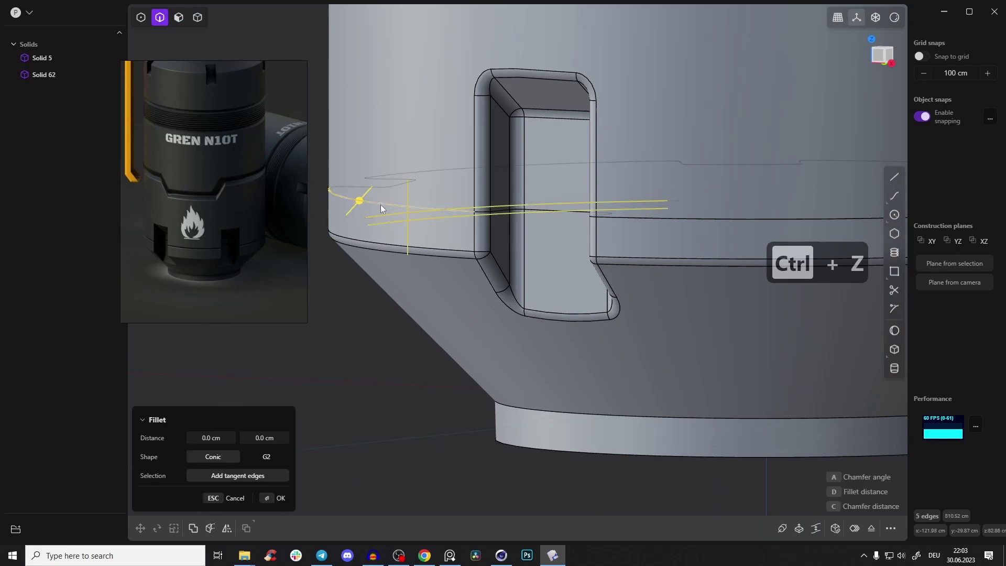
drag(365, 202, 363, 212)
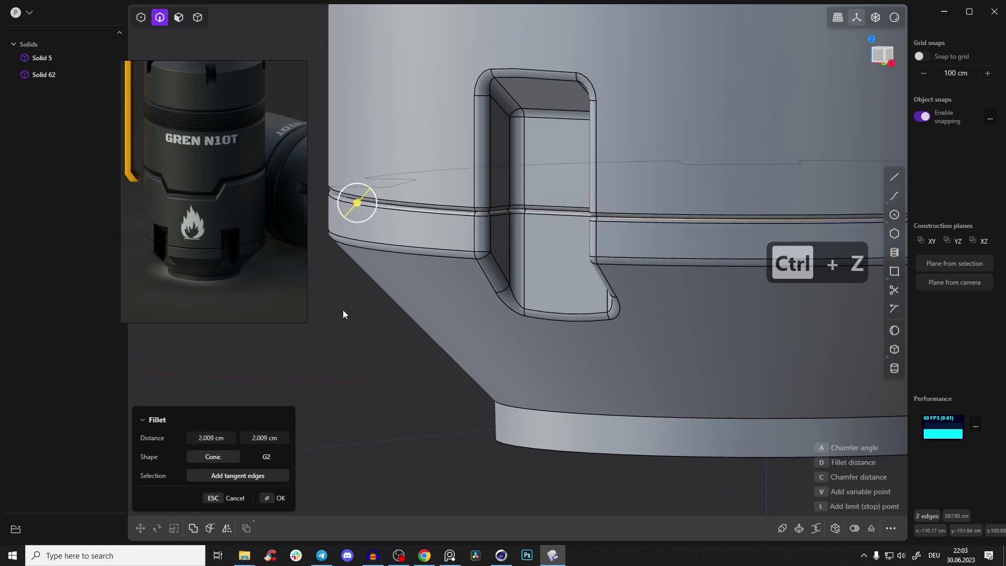
right_drag(487, 303, 526, 301)
right_click(548, 313)
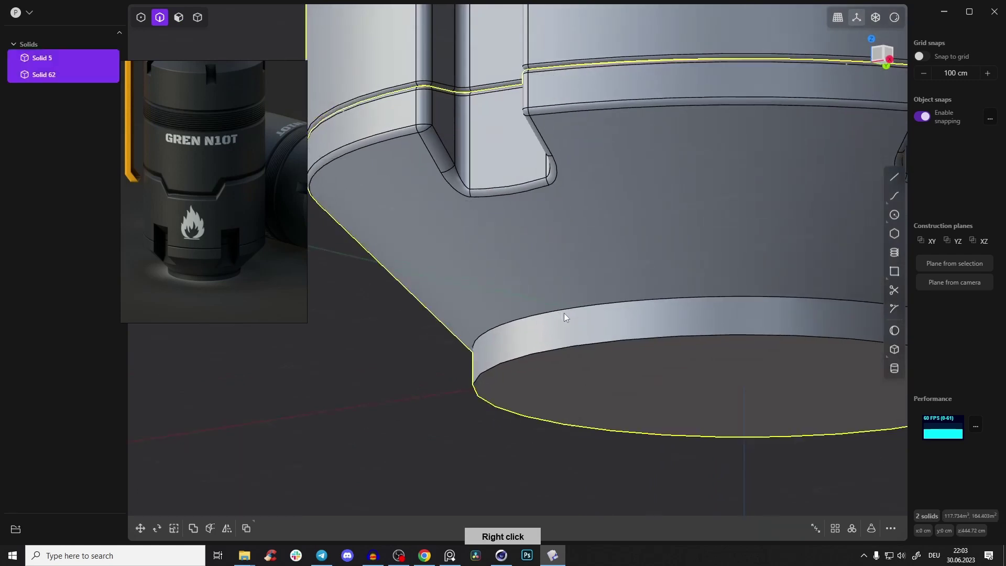
Fillet the two circular edges of the grenade's bottom rim by about 4.18 cm
click(583, 307)
shift+click(603, 342)
drag(608, 343, 608, 347)
right_drag(448, 376, 759, 178)
Inspect the fillets in the glossy red material with the edge display turned off
click(894, 17)
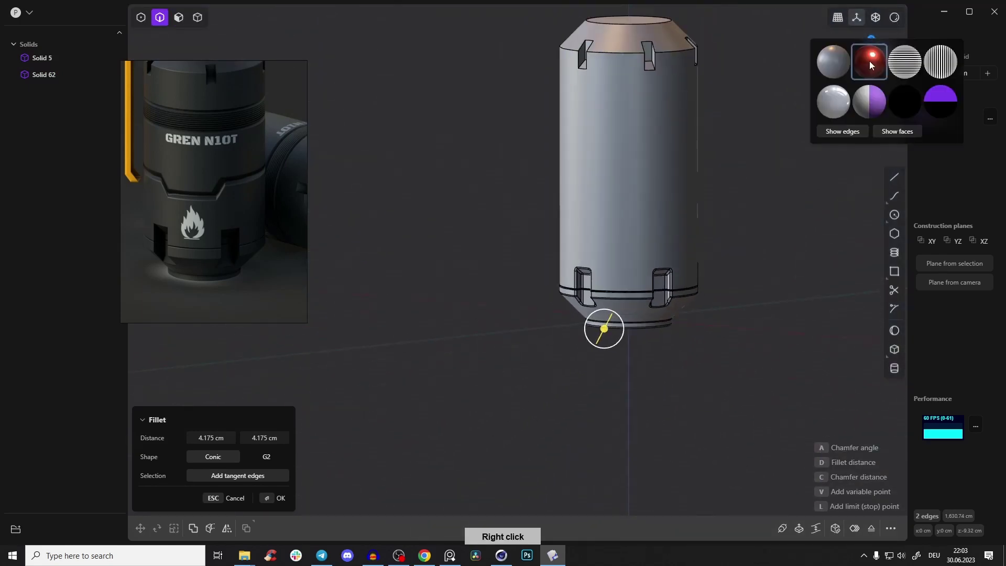
click(871, 61)
click(895, 18)
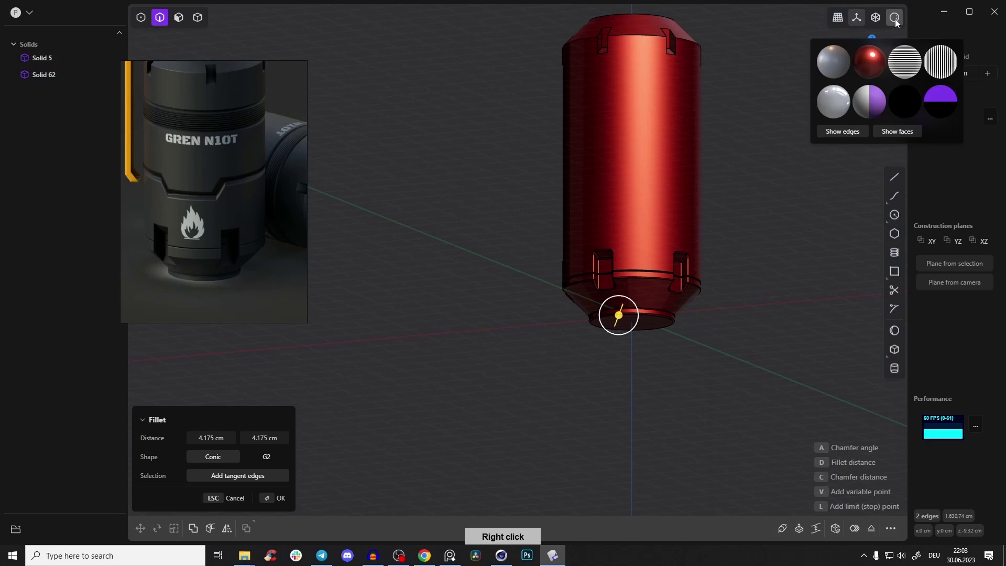
click(839, 131)
right_drag(701, 229, 663, 271)
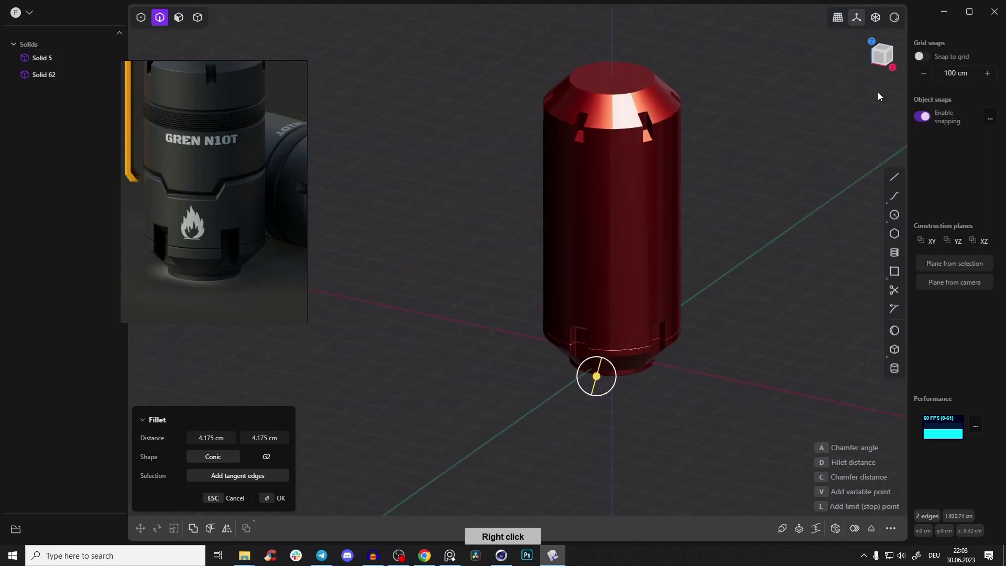
Restore the grey material and edge display in the front view, and confirm the bottom rim fillet
click(879, 57)
click(895, 20)
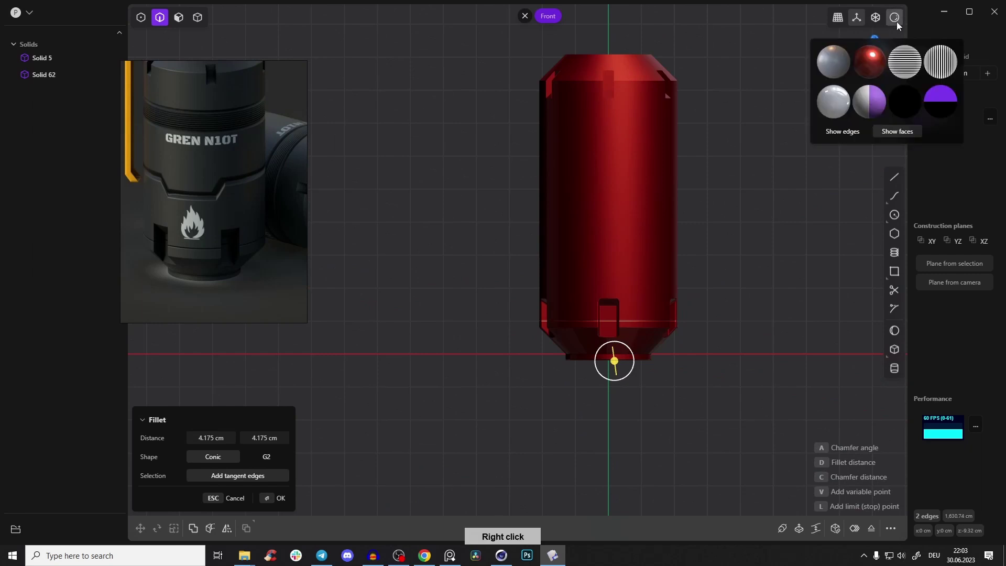
click(837, 65)
click(839, 131)
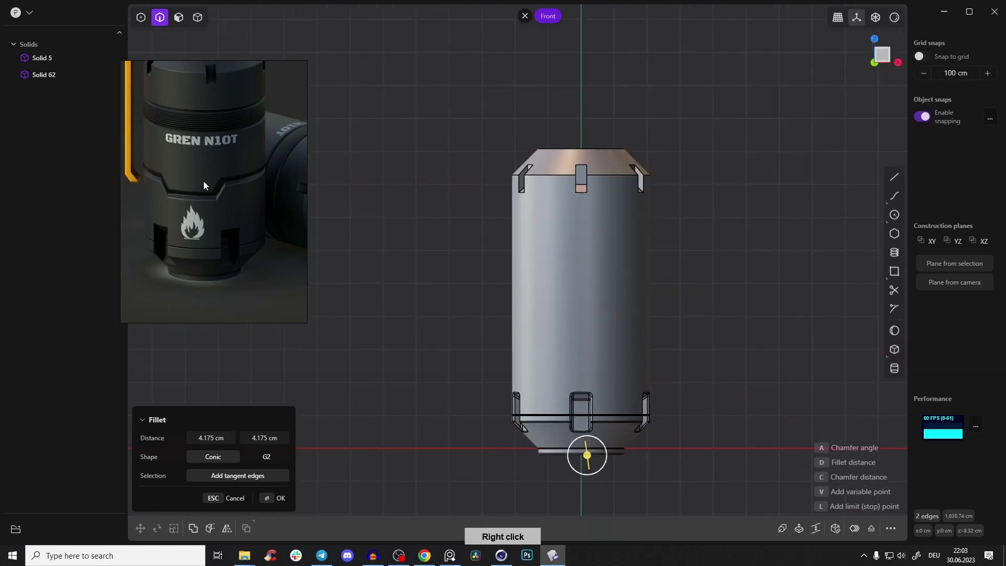
right_drag(498, 303, 454, 245)
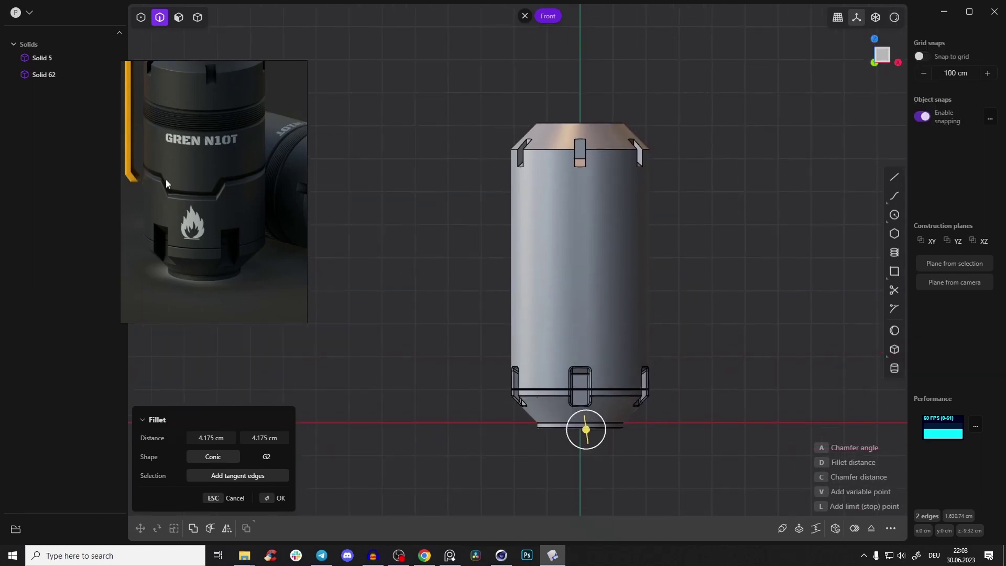
right_drag(602, 252, 645, 243)
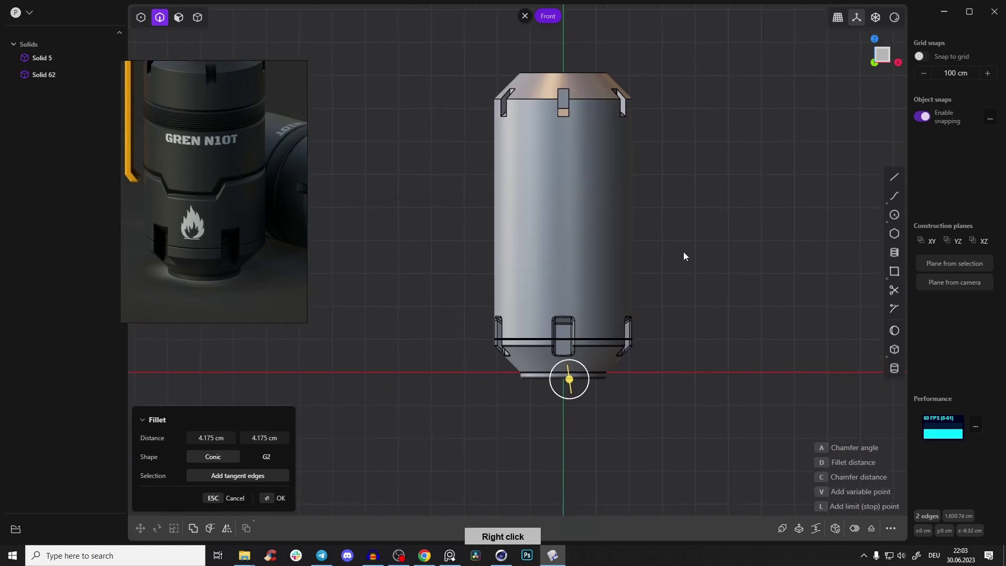
click(277, 498)
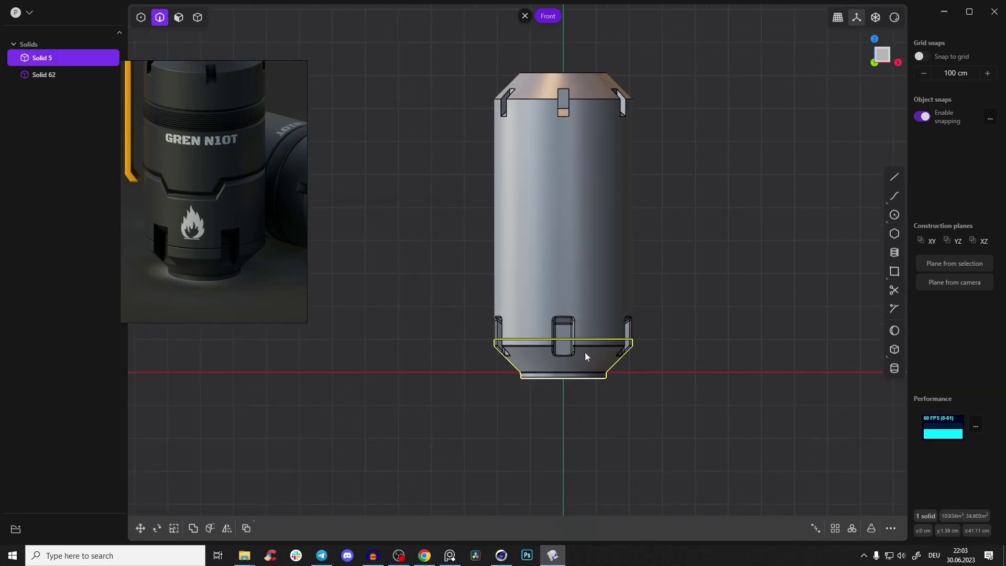
Turn on the X-ray display with the grenade body framed in the front view
right_drag(621, 254, 546, 256)
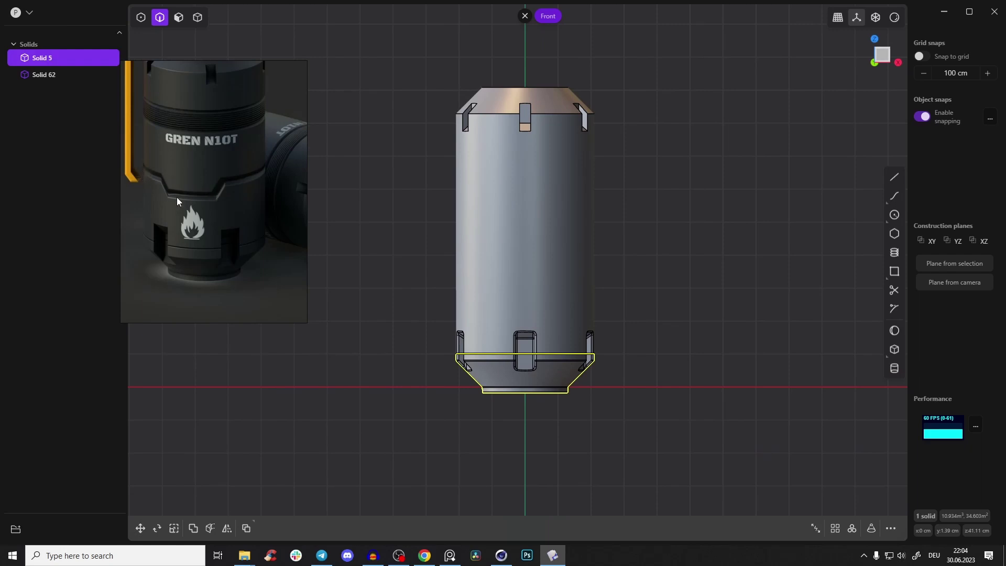
scroll(526, 350, up, 2)
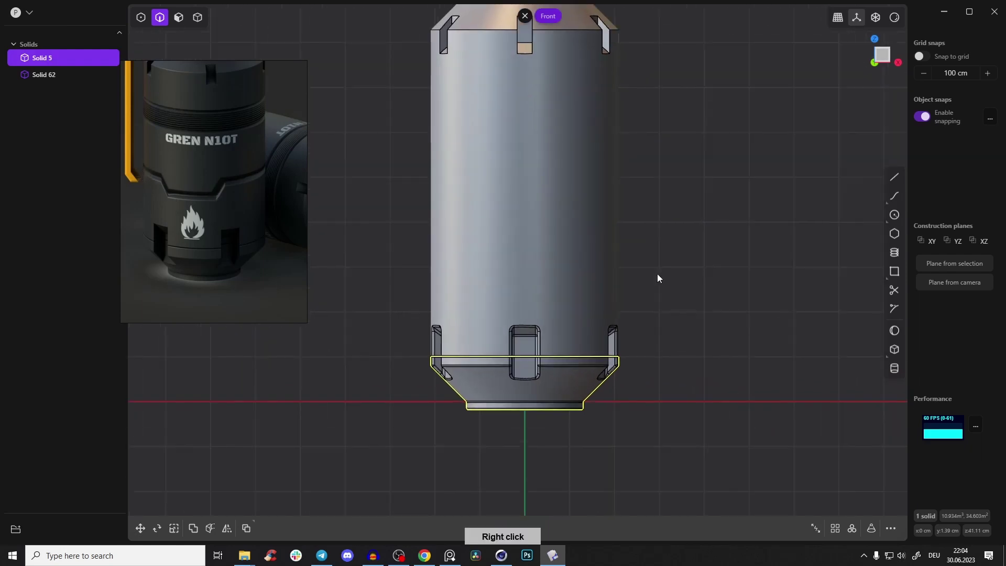
key(alt+z)
right_drag(607, 272, 643, 257)
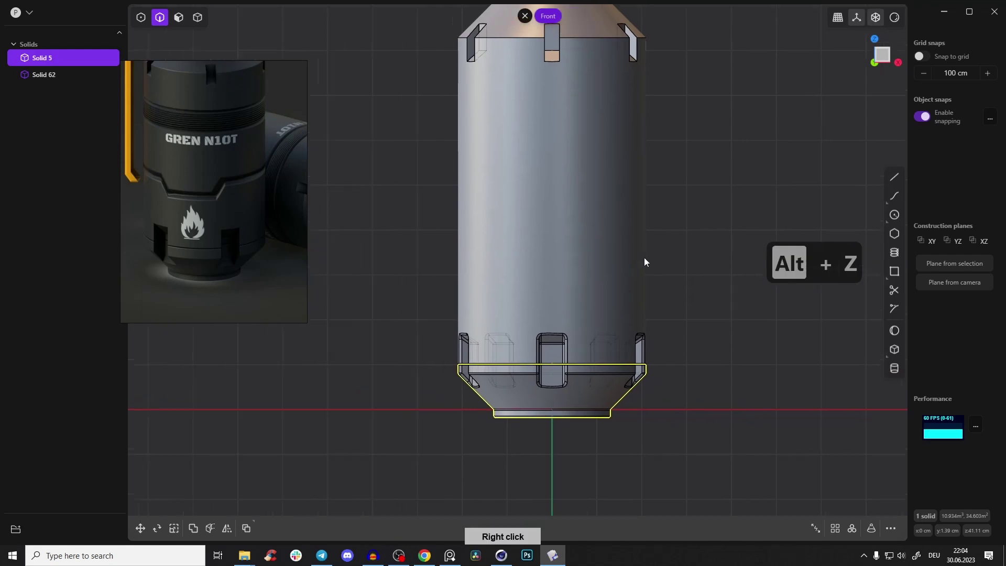
Sketch half of a stepped split line across the lower body: horizontal, diagonal downward, then horizontal, ending on the vertical centre line
click(894, 179)
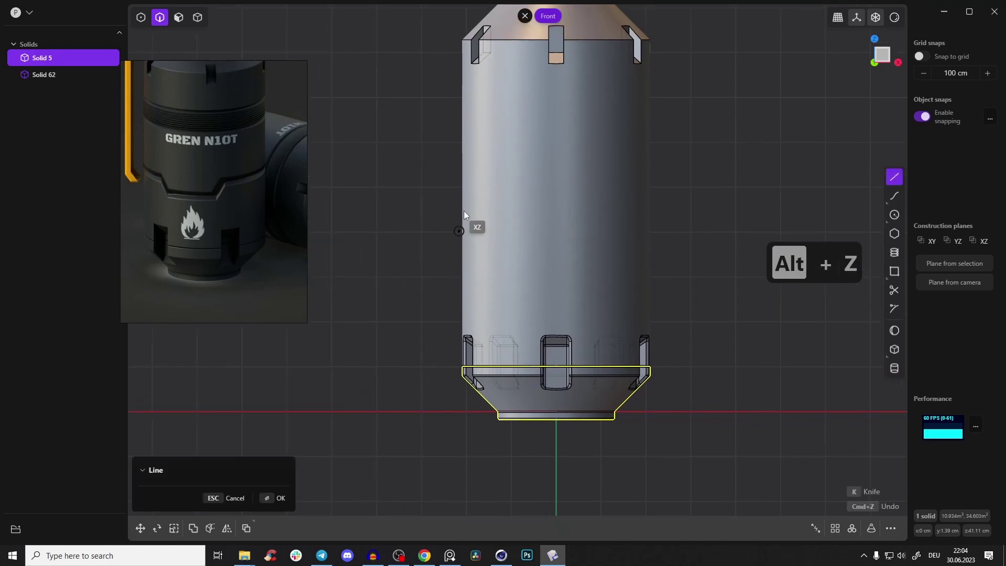
click(421, 250)
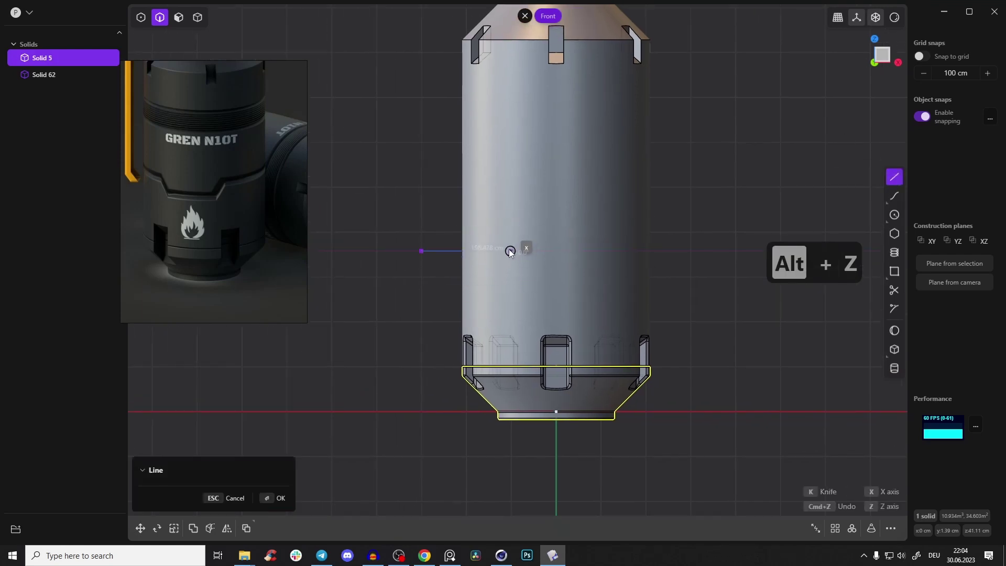
click(509, 250)
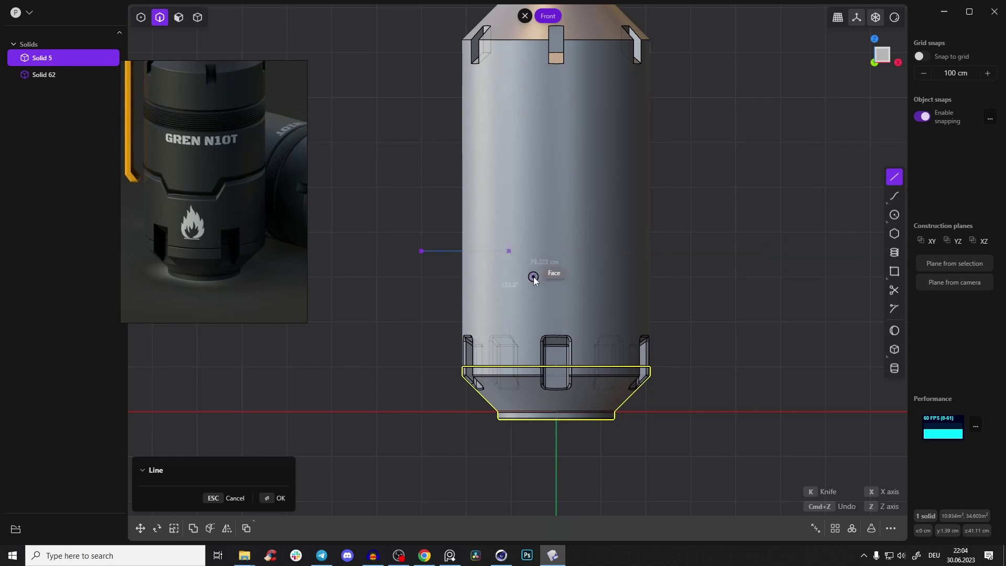
click(531, 273)
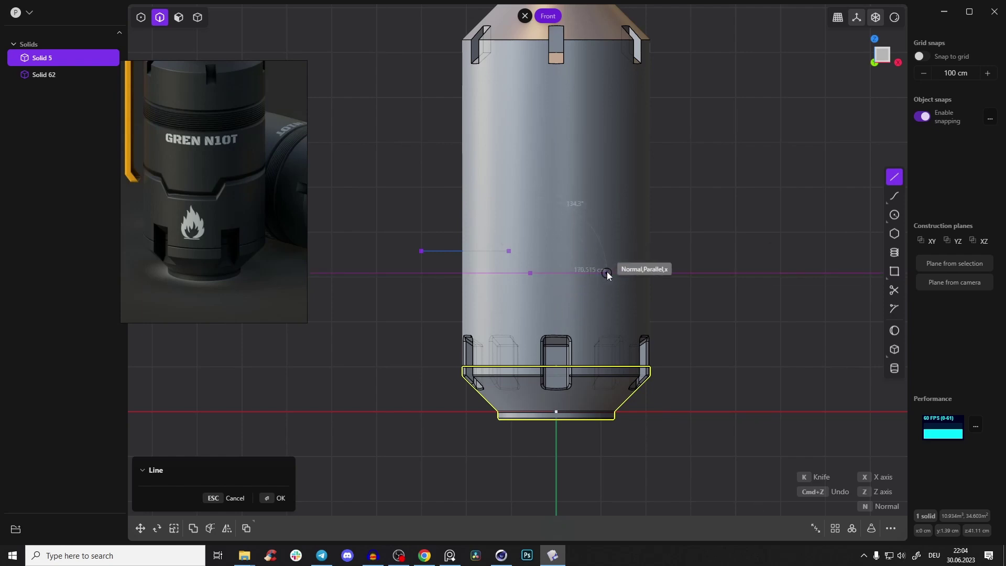
key(alt+z)
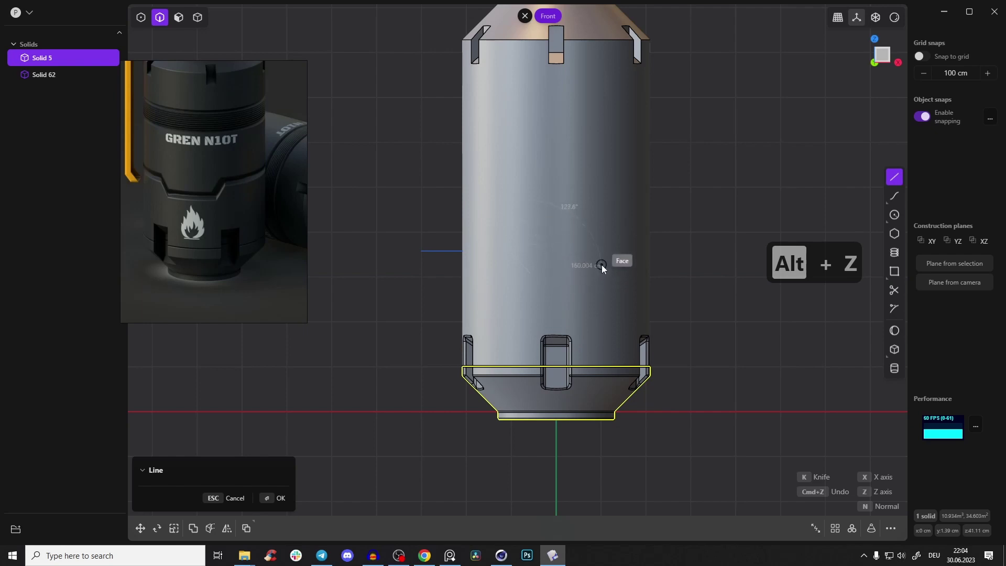
key(alt+z)
scroll(558, 291, up, 3)
right_click(554, 322)
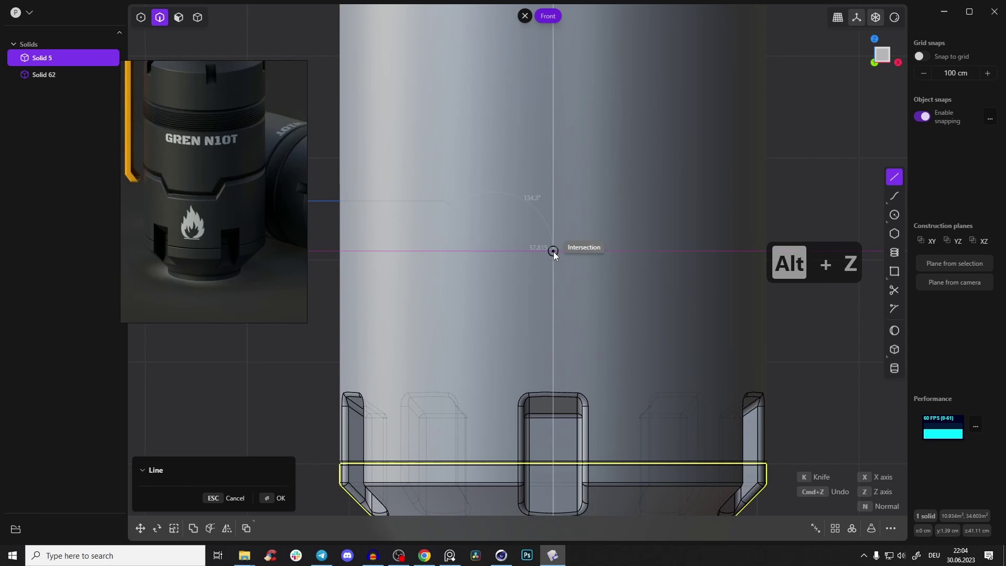
click(553, 251)
right_click(783, 196)
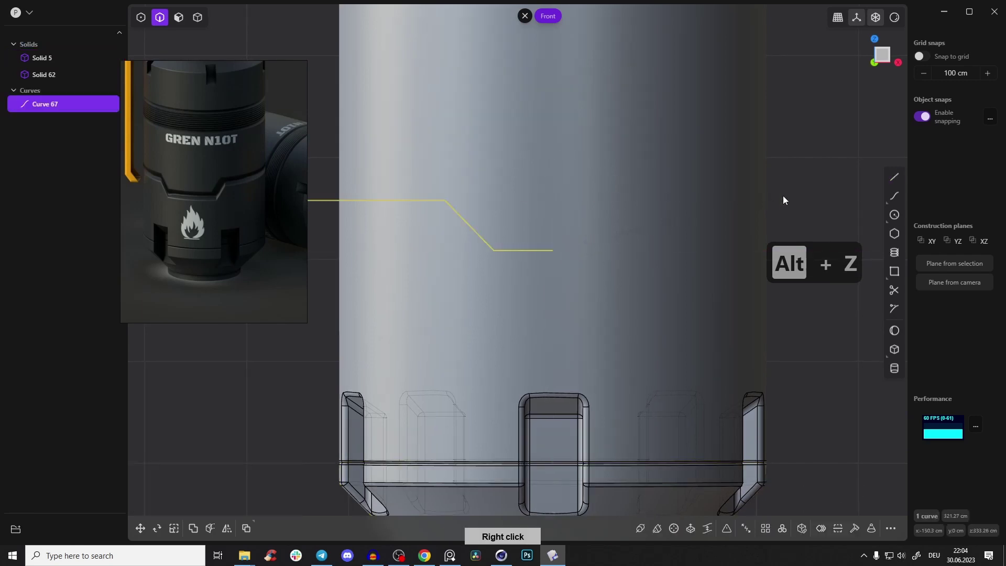
Mirror the stepped line across the X axis and join both halves into a single curve
scroll(750, 229, up, 2)
scroll(754, 214, down, 3)
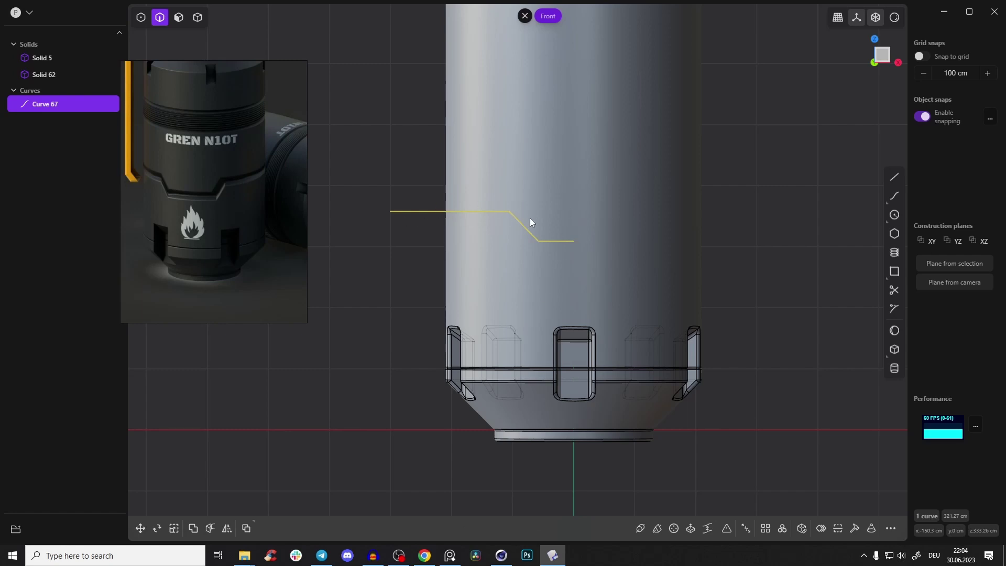
key(alt+x)
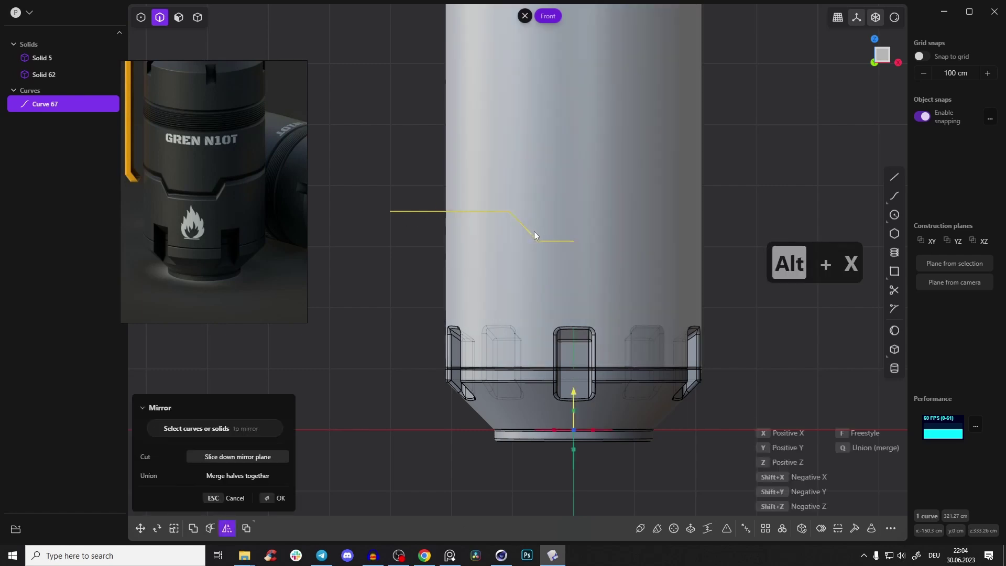
key(x)
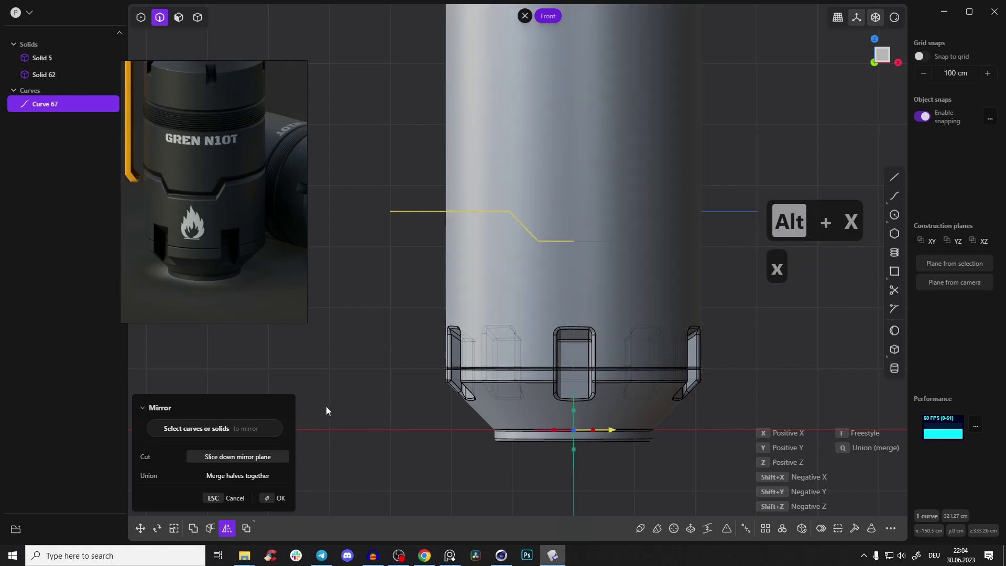
click(281, 498)
mouse_move(545, 282)
right_down()
mouse_move(465, 299)
mouse_move(529, 274)
right_up()
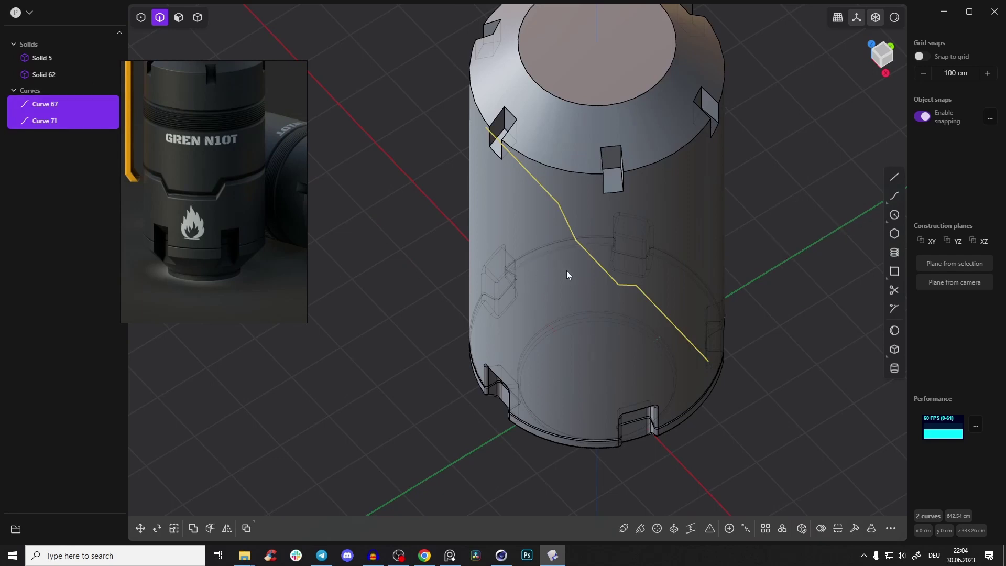
key(j)
Move the joined curve about -337 cm along Y, in front of the grenade body
key(g)
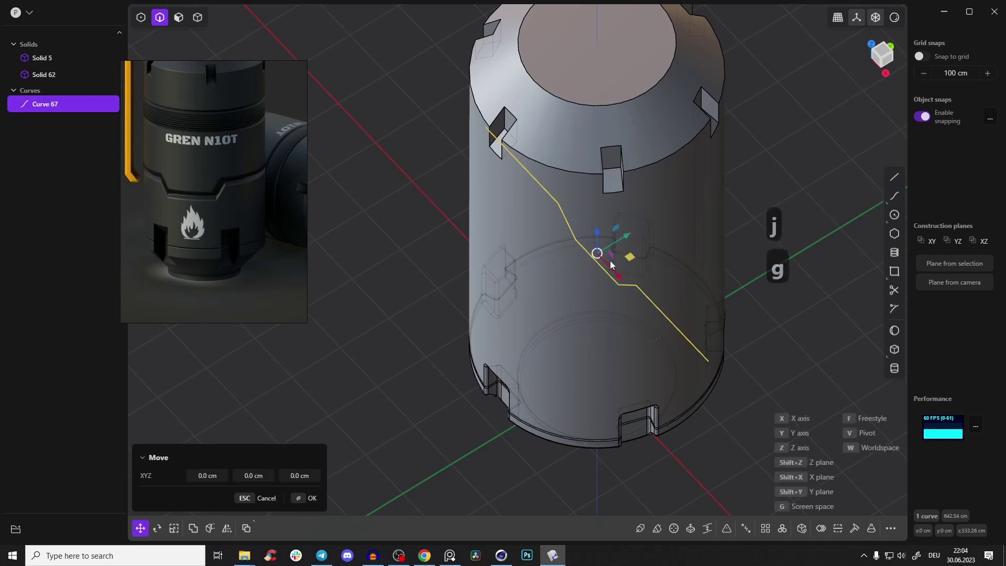
drag(627, 239, 465, 339)
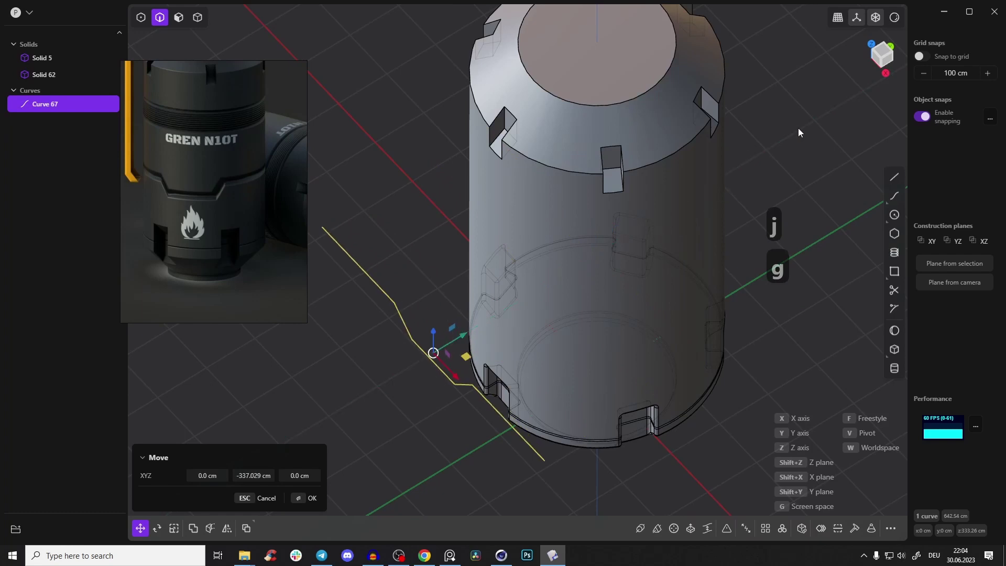
click(879, 64)
click(307, 498)
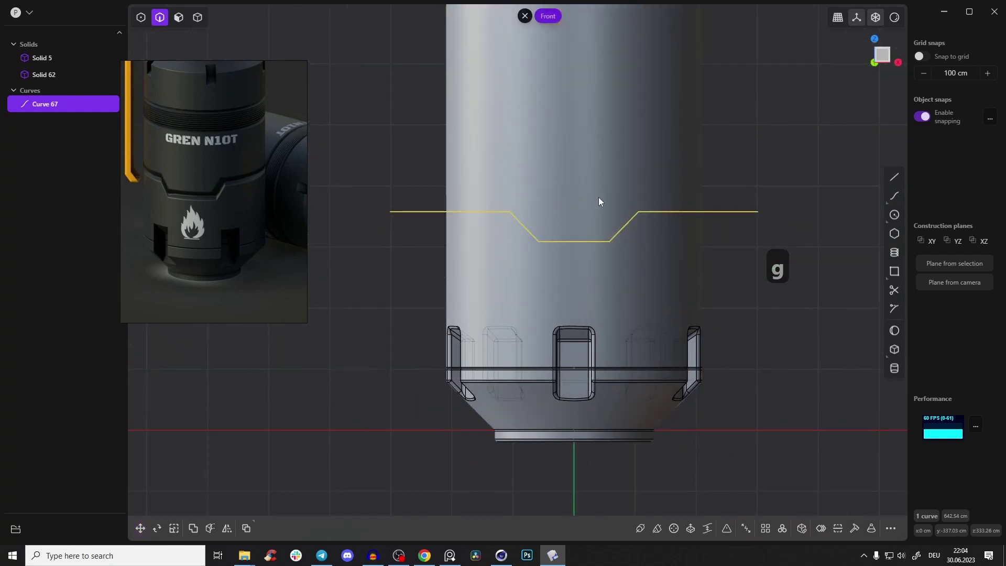
Cut the grenade body with the sharp-cornered stepped curve and delete the curve
key(c)
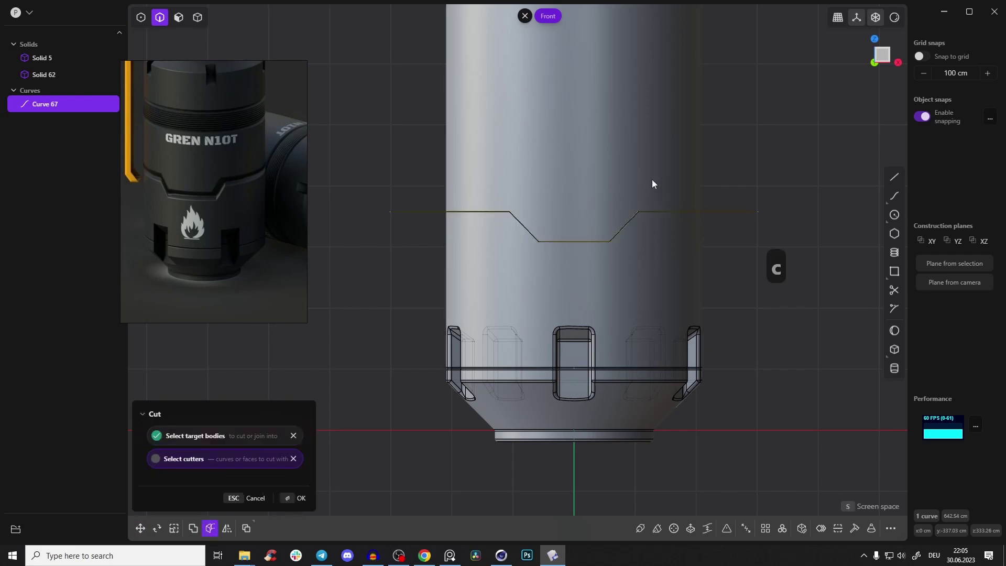
click(300, 497)
right_drag(381, 426, 417, 341)
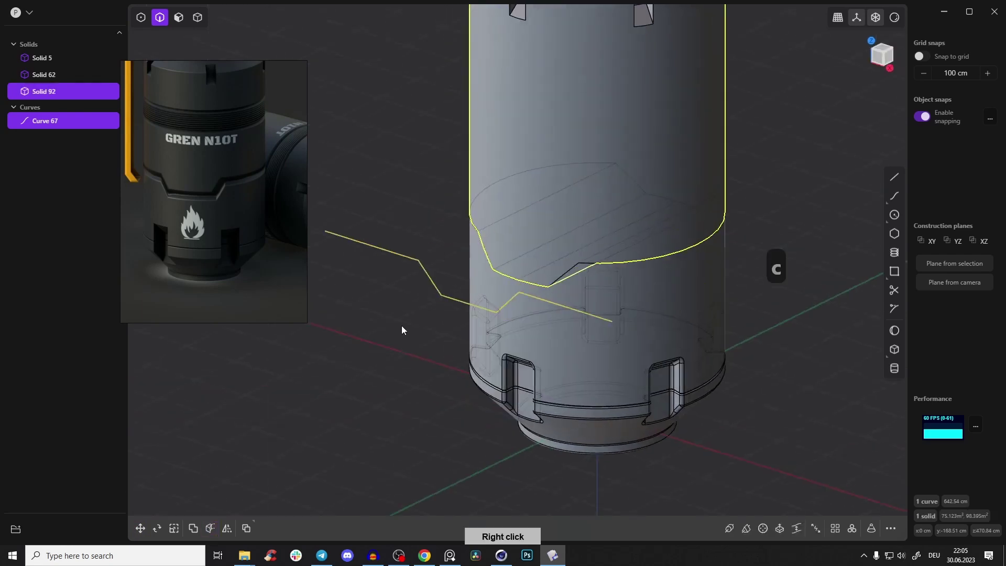
key(2)
key(x)
right_drag(411, 265, 466, 229)
Try to fillet the side edge of the stepped seam
click(498, 214)
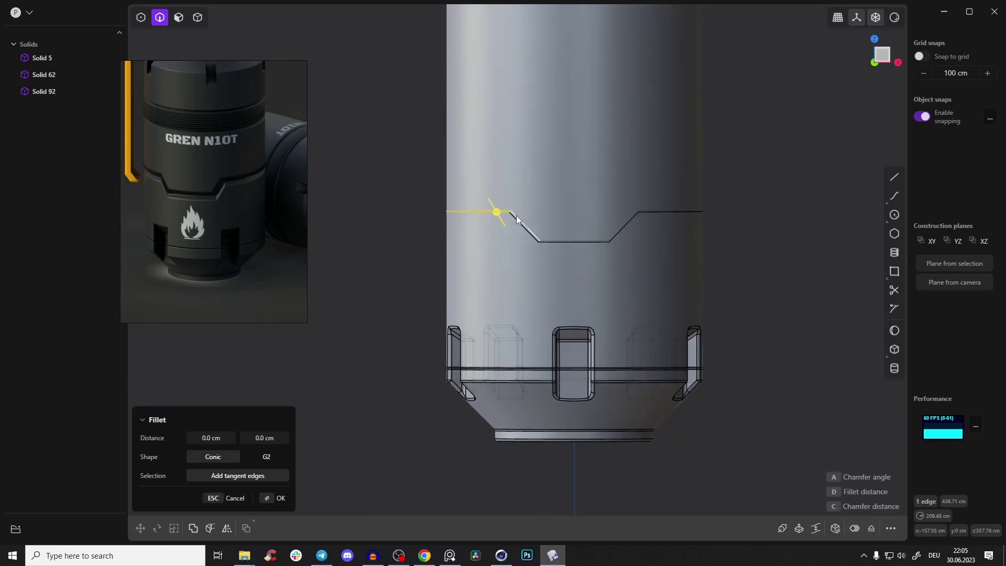
mouse_move(504, 212)
mouse_down()
mouse_move(504, 224)
mouse_move(491, 204)
mouse_up()
key(ctrl+z)
mouse_move(512, 229)
right_down()
mouse_move(483, 261)
mouse_move(495, 229)
right_up()
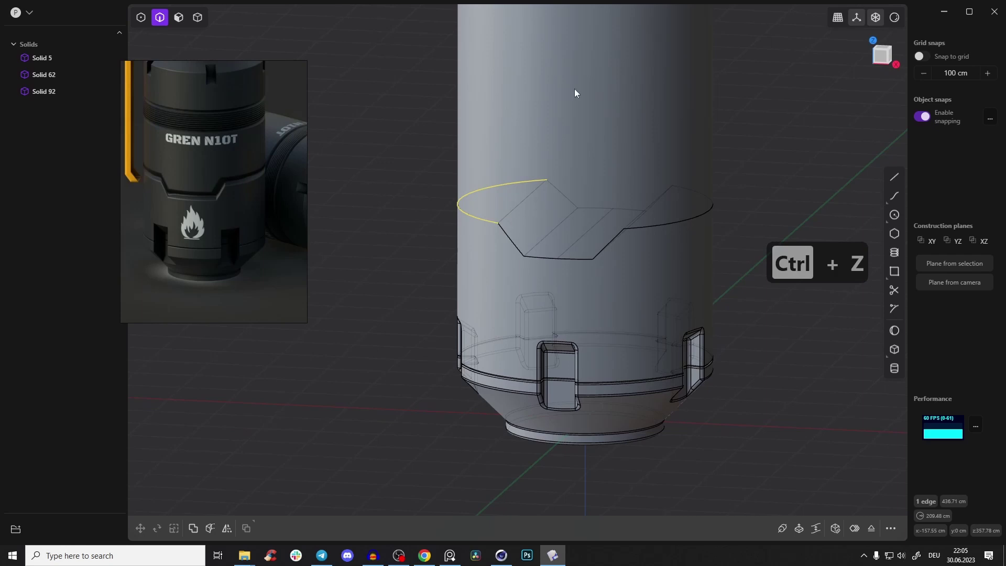
Undo the curve deletion and the body cut, keeping the joined stepped curve
key(ctrl+z)
key(ctrl+z)
key(ctrl+z)
key(ctrl+z)
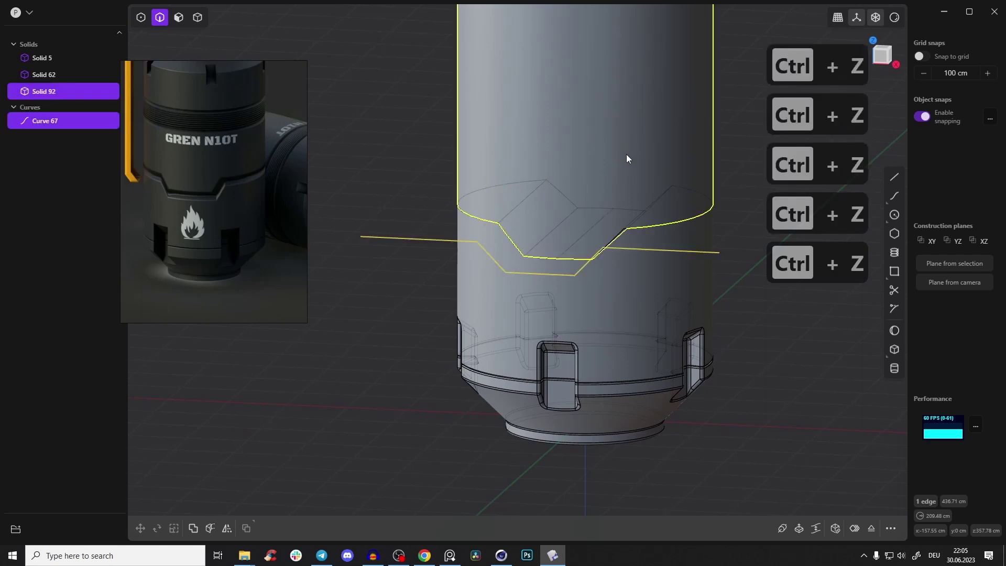
key(ctrl+z)
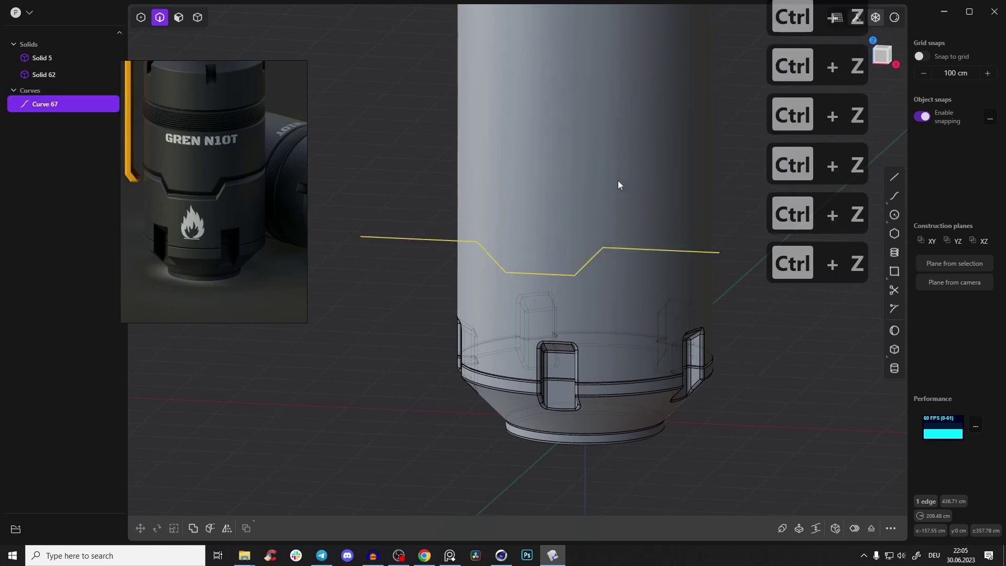
Round all corners of the stepped curve with a fillet of about 10 cm
click(890, 55)
scroll(640, 231, up, 2)
right_drag(642, 227, 616, 225)
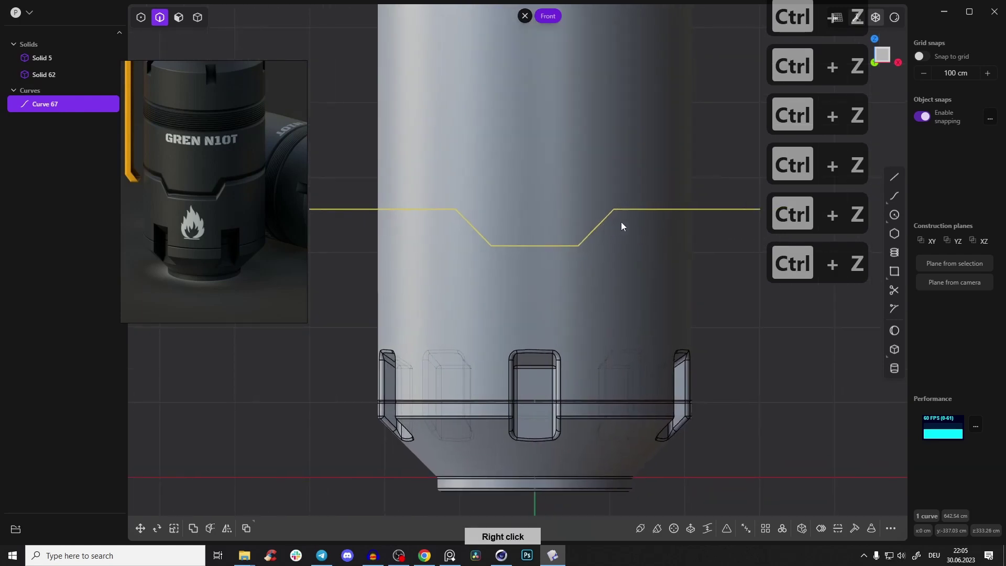
scroll(627, 219, down, 3)
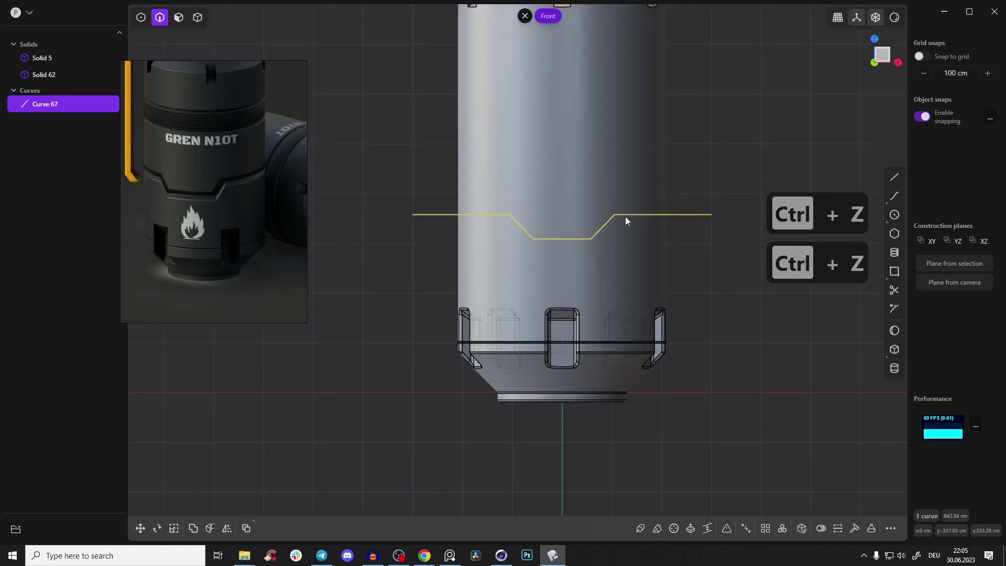
key(b)
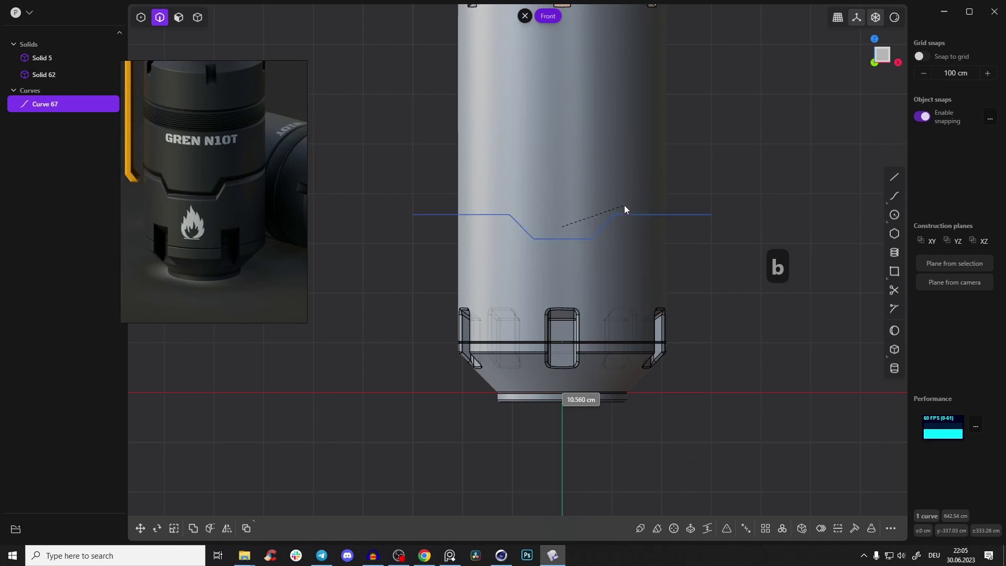
click(625, 210)
Cut the grenade body with the rounded stepped curve, and delete the curve
right_drag(639, 214, 582, 304)
scroll(582, 302, up, 5)
scroll(597, 224, down, 7)
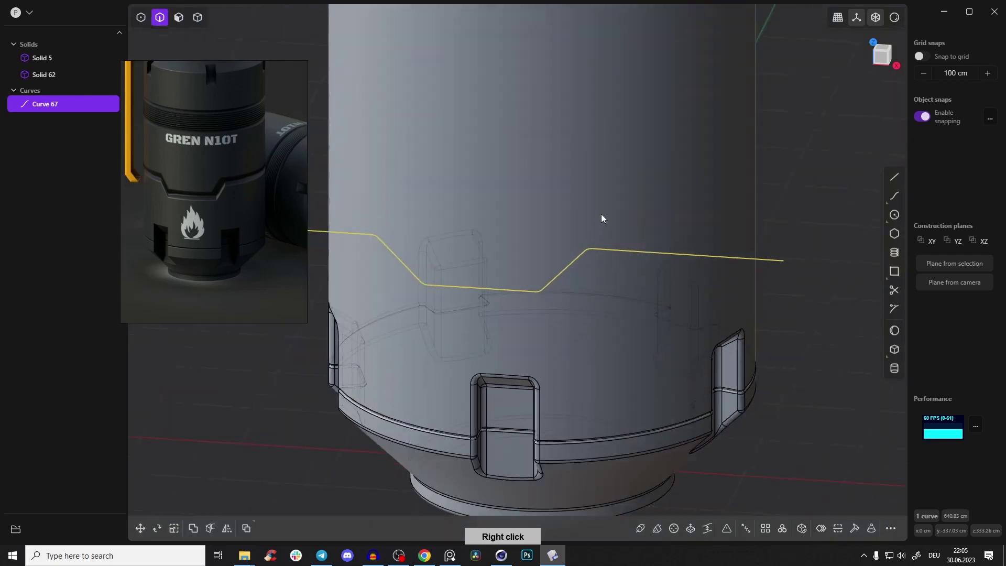
key(c)
click(599, 228)
right_drag(617, 216, 557, 215)
click(299, 498)
click(452, 286)
key(2)
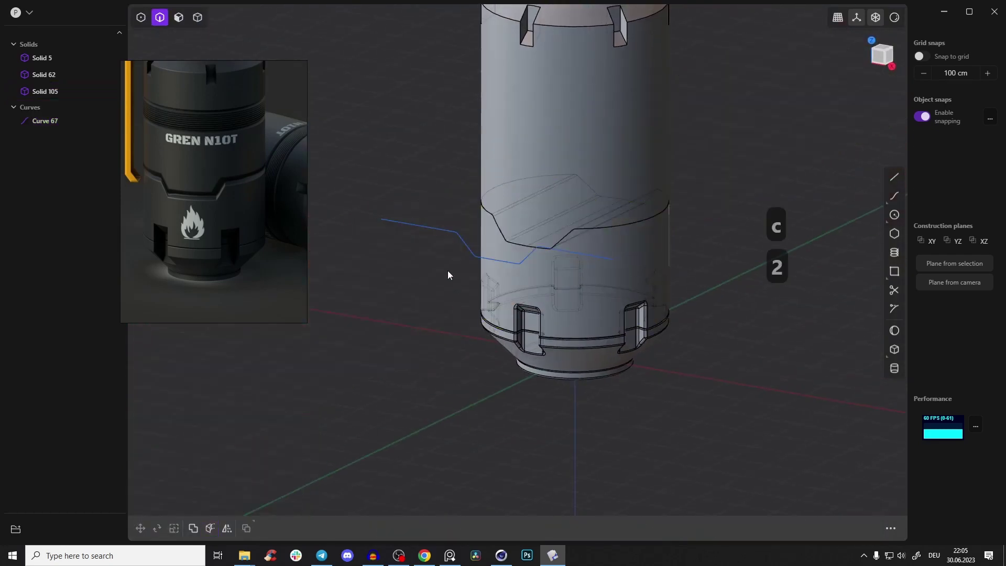
key(x)
Chamfer the two side edges of the stepped seam by about 7.63 cm, including tangent edges
right_drag(545, 218, 490, 250)
scroll(489, 249, up, 5)
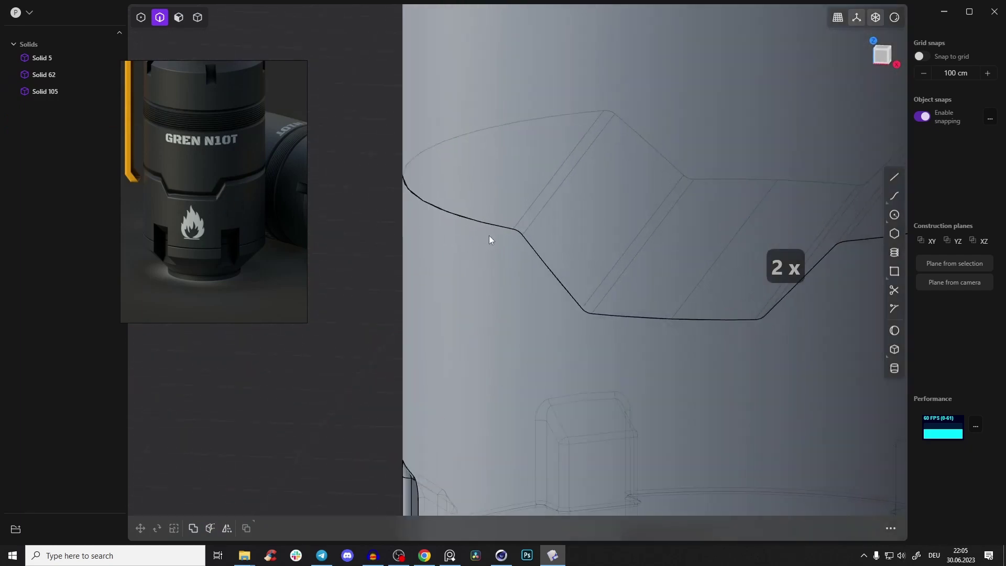
click(465, 217)
key(f)
right_drag(482, 207, 399, 146)
drag(400, 146, 406, 153)
right_drag(492, 223, 511, 198)
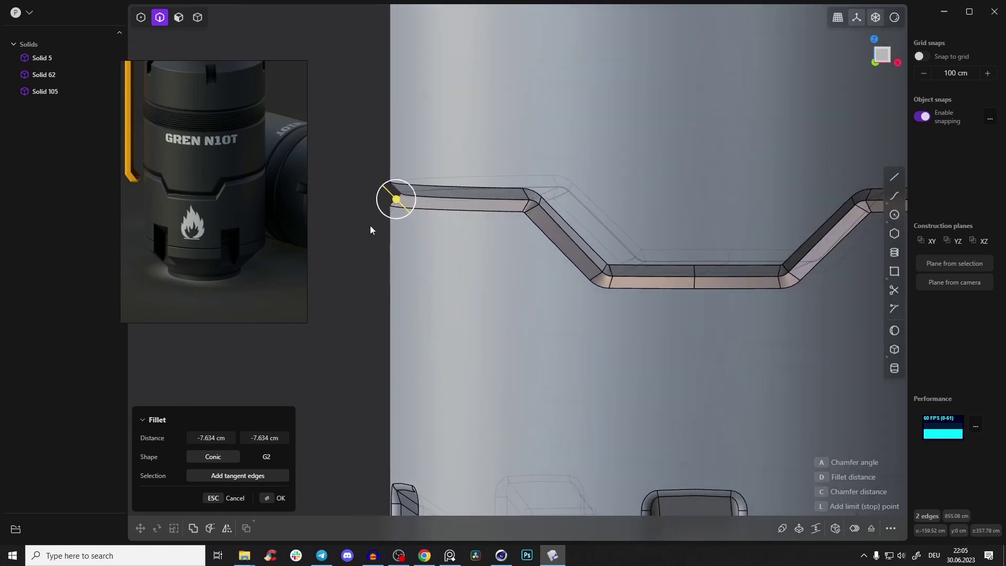
click(287, 497)
Fillet the upper and lower outer edges of the chamfered seam by about 2.41 cm
right_drag(490, 274, 654, 191)
key(super+space)
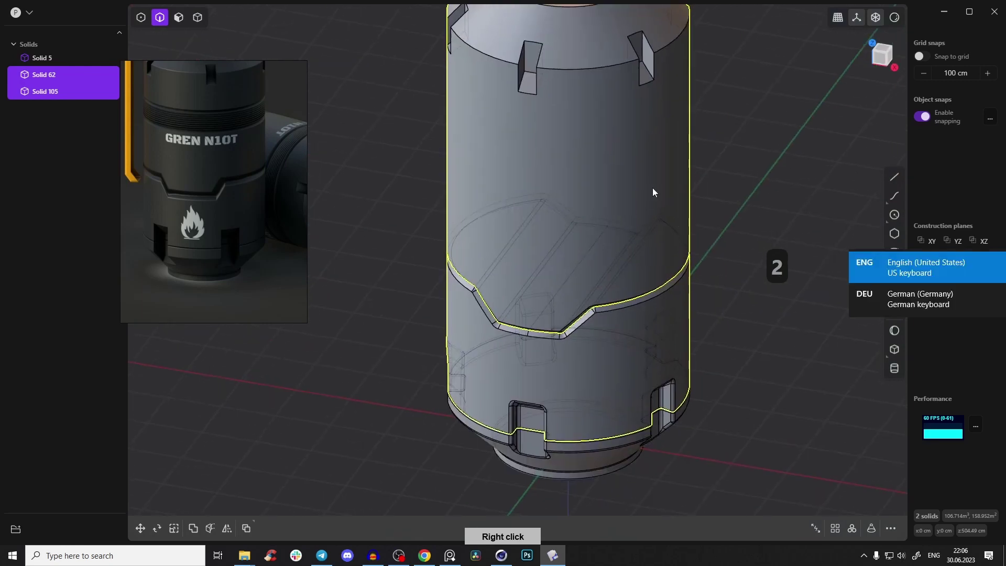
right_drag(617, 282, 619, 245)
scroll(445, 282, up, 10)
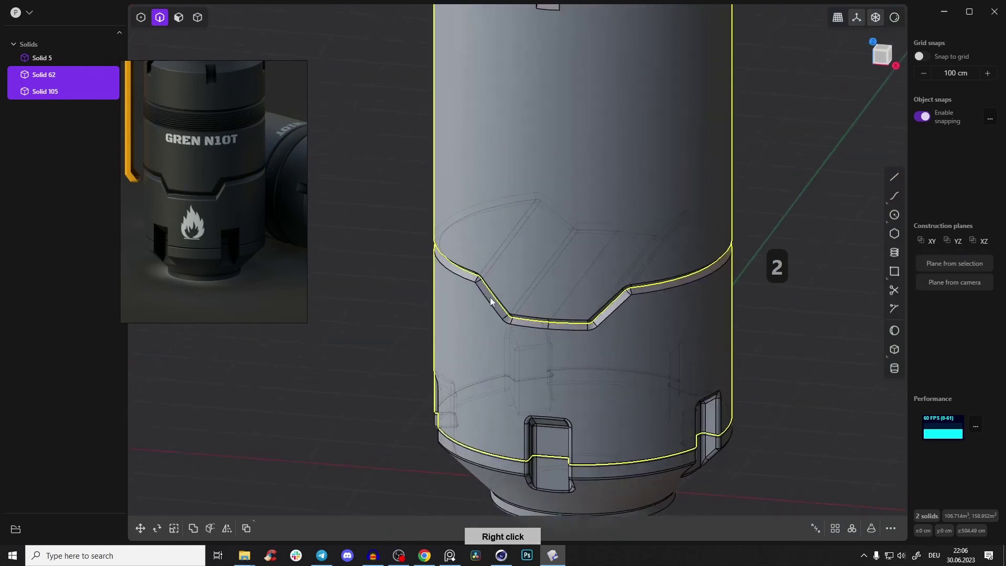
key(super+space)
right_drag(446, 281, 478, 268)
key(2)
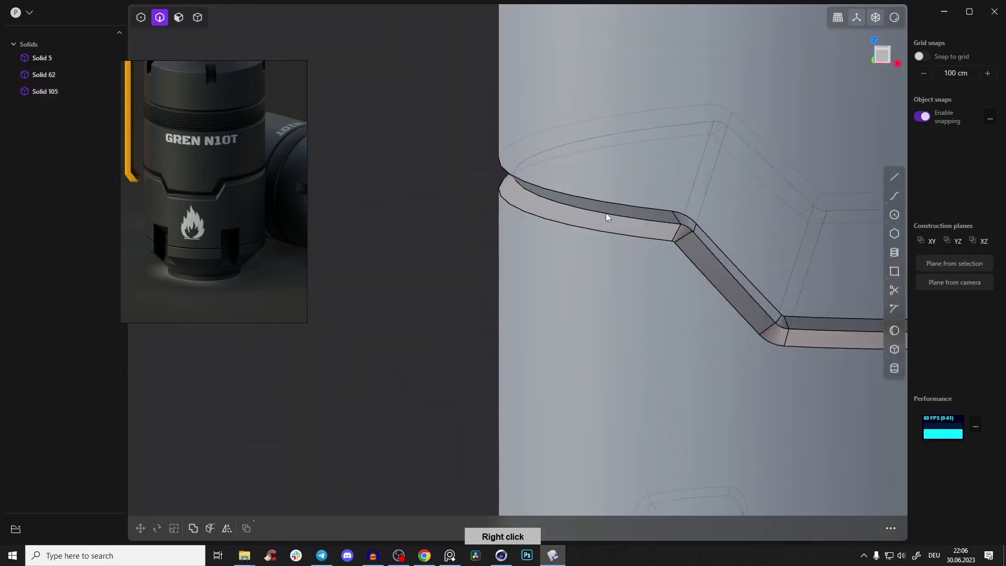
click(596, 204)
key(b)
click(602, 234)
drag(602, 234, 602, 227)
right_drag(602, 226, 631, 237)
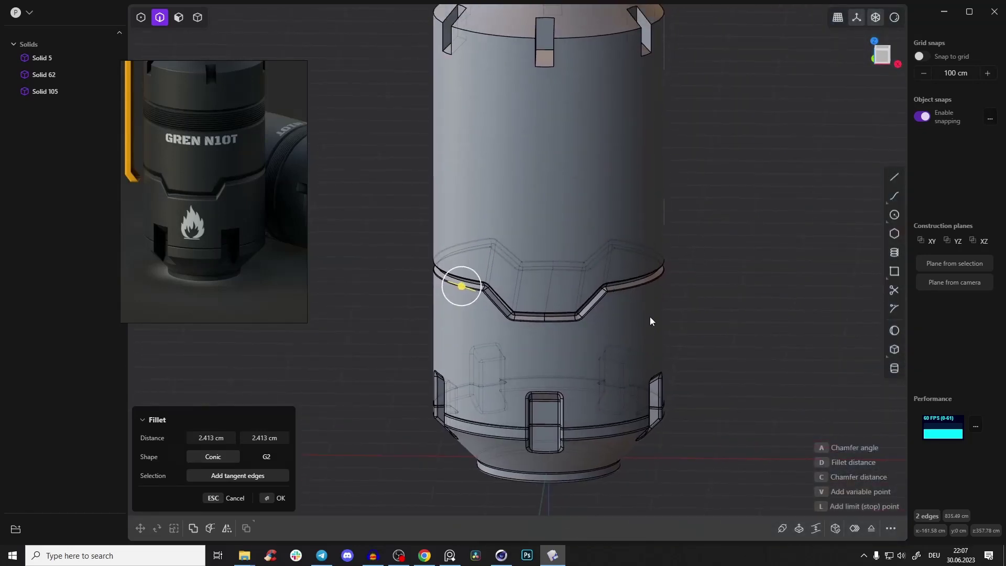
click(278, 498)
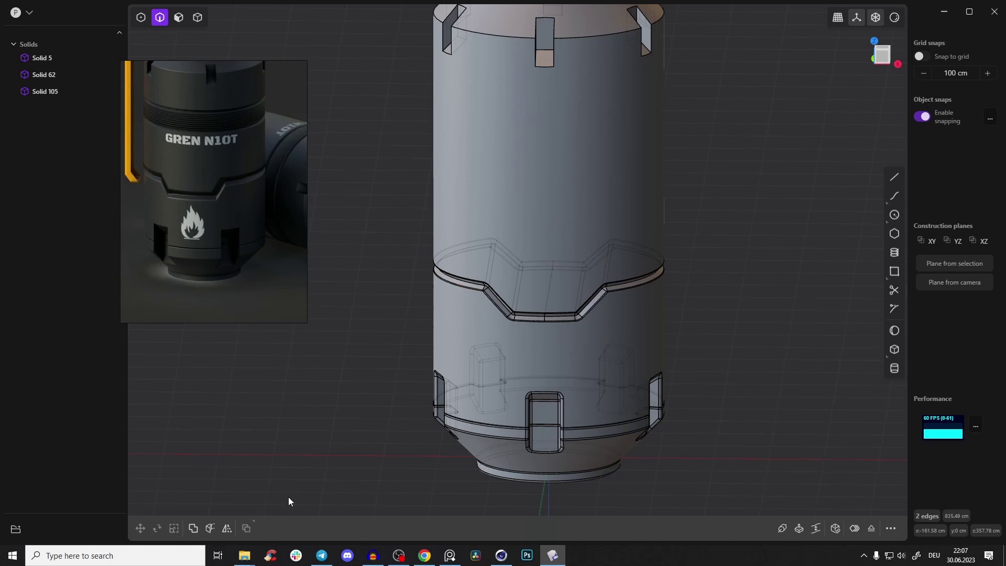
Examine the stepped seam and its fillets in the glossy red material with the edges hidden
right_click(894, 23)
click(870, 65)
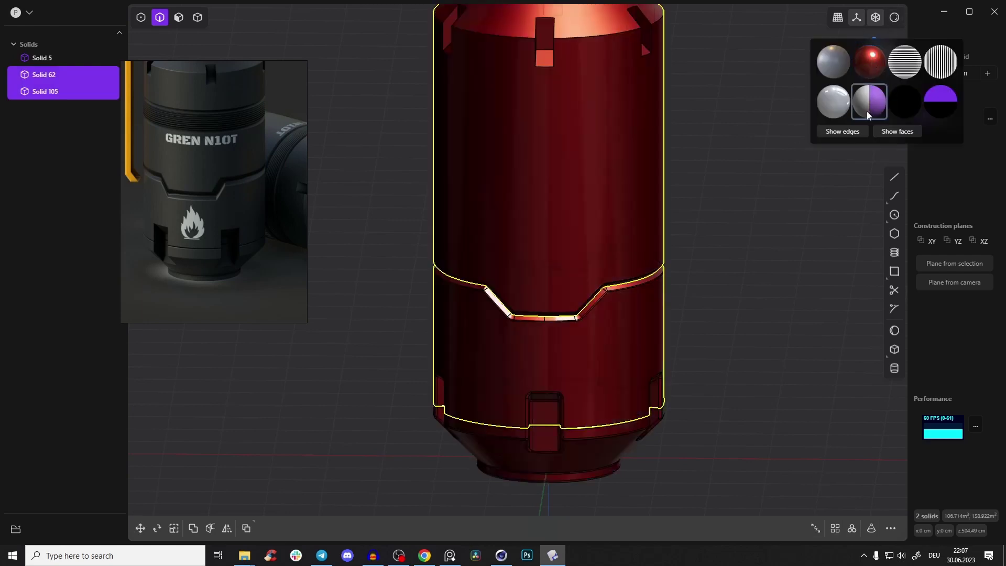
click(844, 133)
right_drag(556, 233, 589, 243)
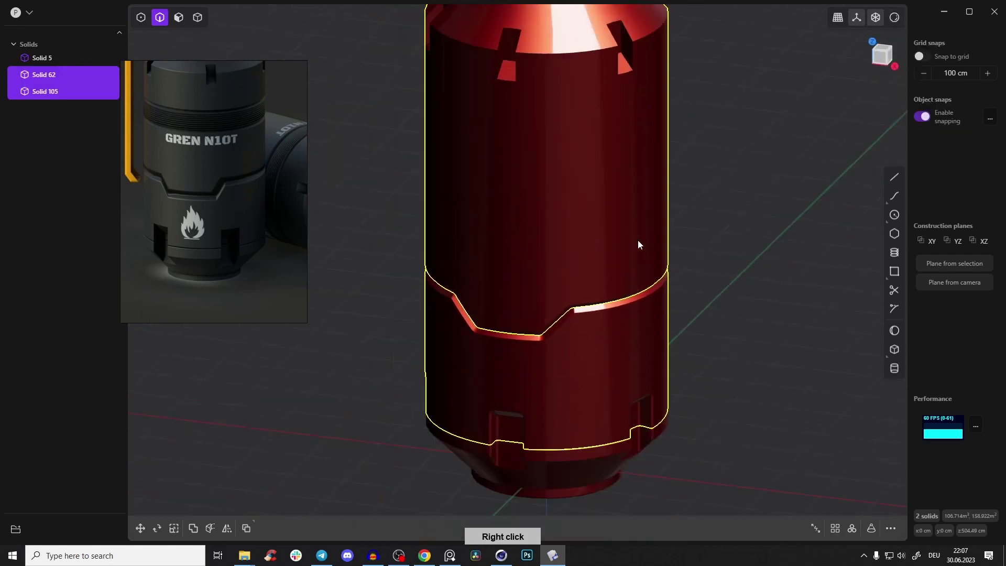
scroll(716, 202, down, 5)
key(Escape)
right_drag(717, 202, 696, 203)
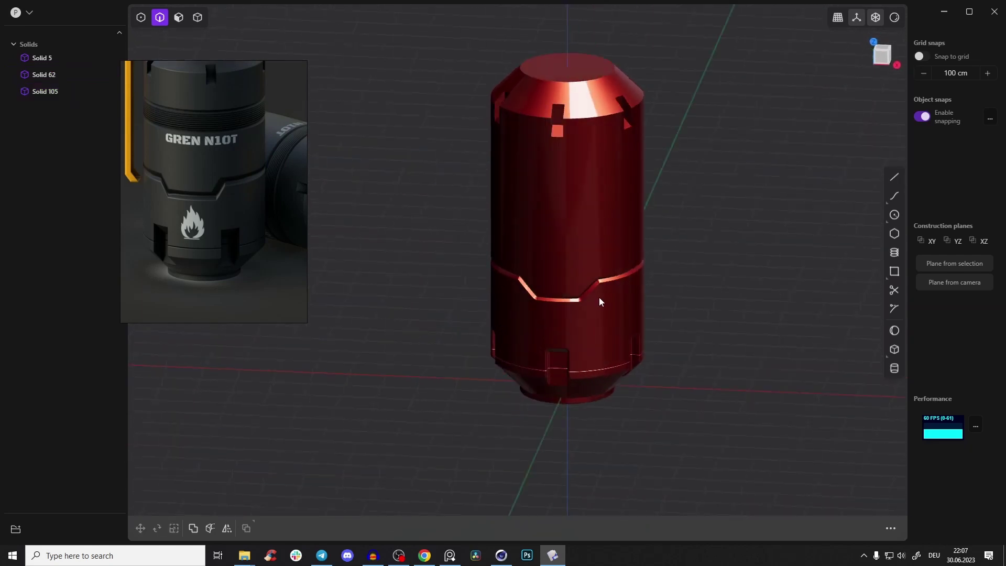
Examine the whole grenade body in the glossy red material, including the upper notches and the stepped seam
right_drag(599, 297, 599, 334)
scroll(598, 334, up, 4)
scroll(603, 248, up, 2)
scroll(604, 250, down, 5)
right_drag(723, 123, 616, 205)
scroll(580, 173, down, 2)
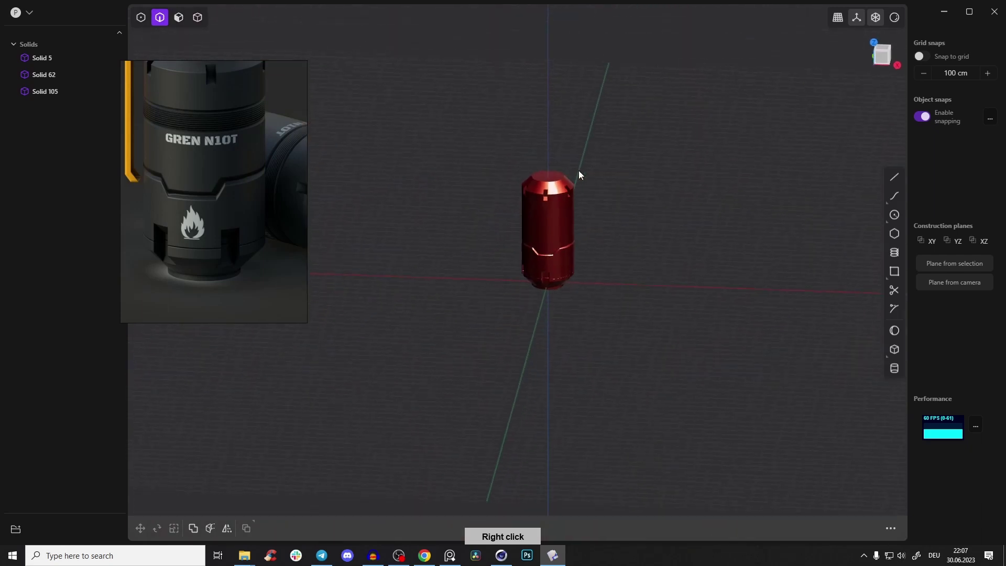
scroll(514, 291, up, 6)
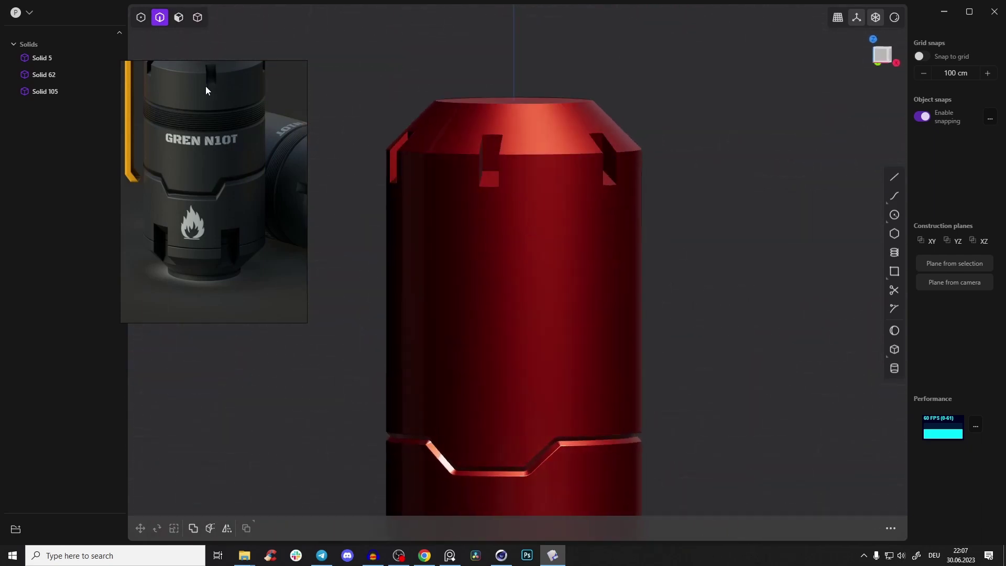
Switch the viewport display to the grey metallic material and show the model's edges
right_click(896, 20)
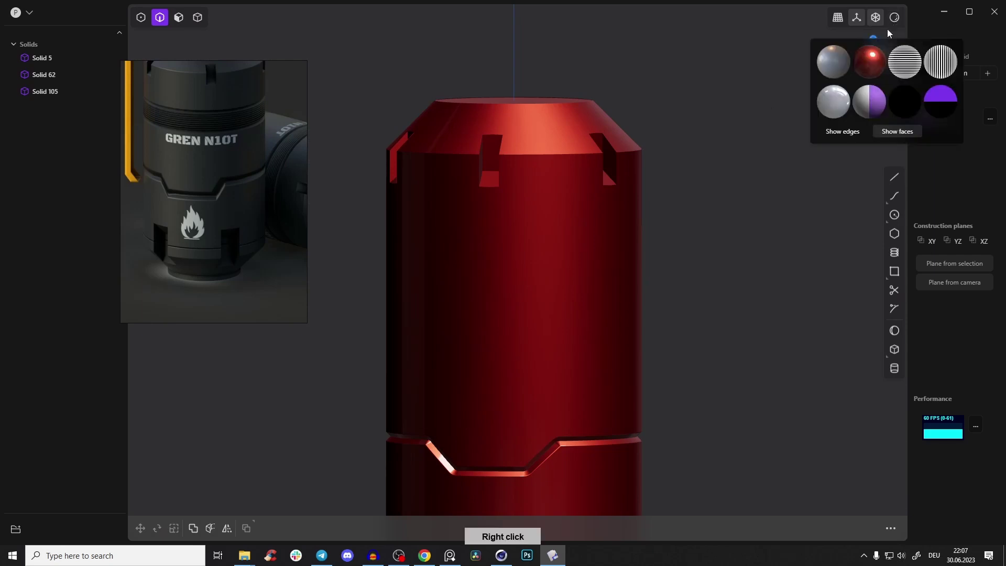
click(835, 61)
click(839, 134)
mouse_move(806, 178)
right_down()
mouse_move(521, 190)
mouse_move(485, 171)
mouse_move(497, 169)
right_up()
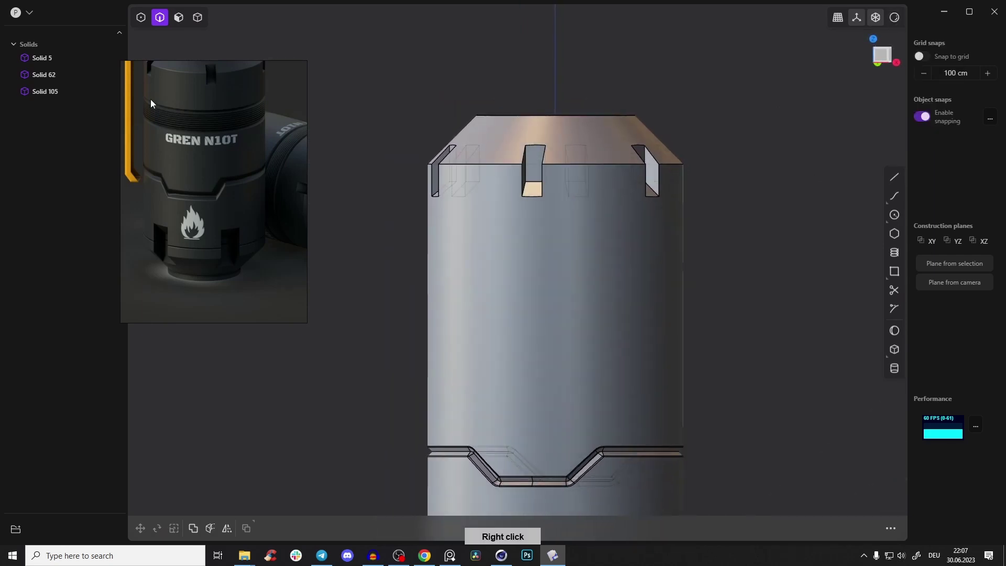
Fillet all the upper notch edges and the shoulder edge between them by about 3.07 cm
drag(397, 131, 711, 217)
key(f)
right_drag(710, 217, 535, 214)
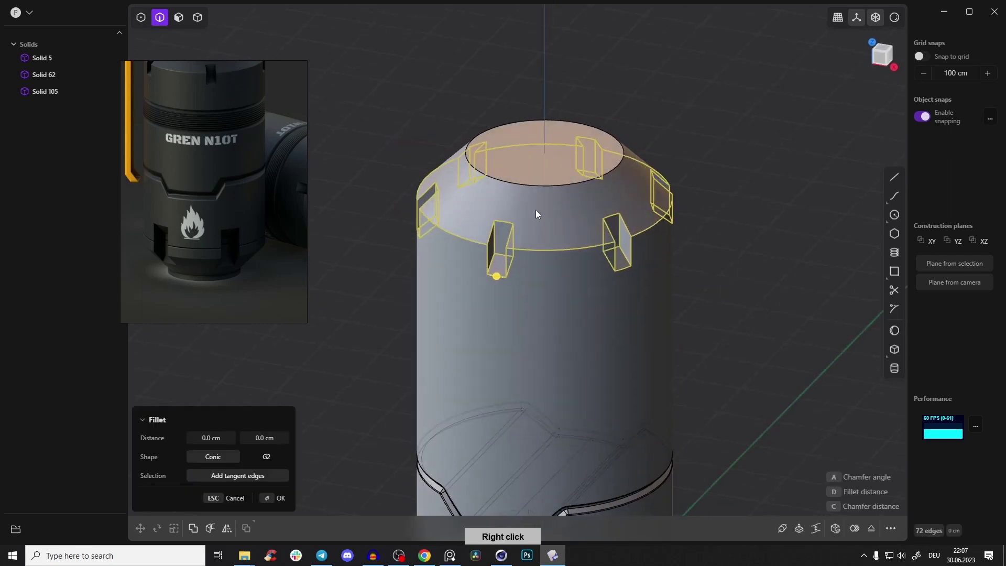
scroll(499, 283, up, 6)
drag(493, 268, 508, 266)
scroll(552, 182, down, 6)
right_drag(539, 247, 585, 163)
right_drag(770, 105, 764, 114)
drag(202, 205, 225, 217)
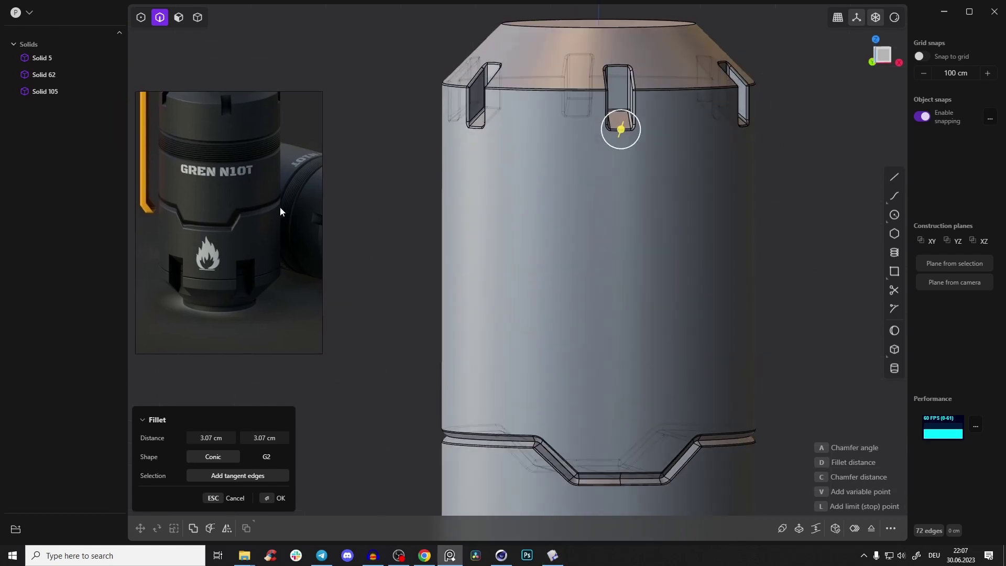
scroll(269, 204, up, 4)
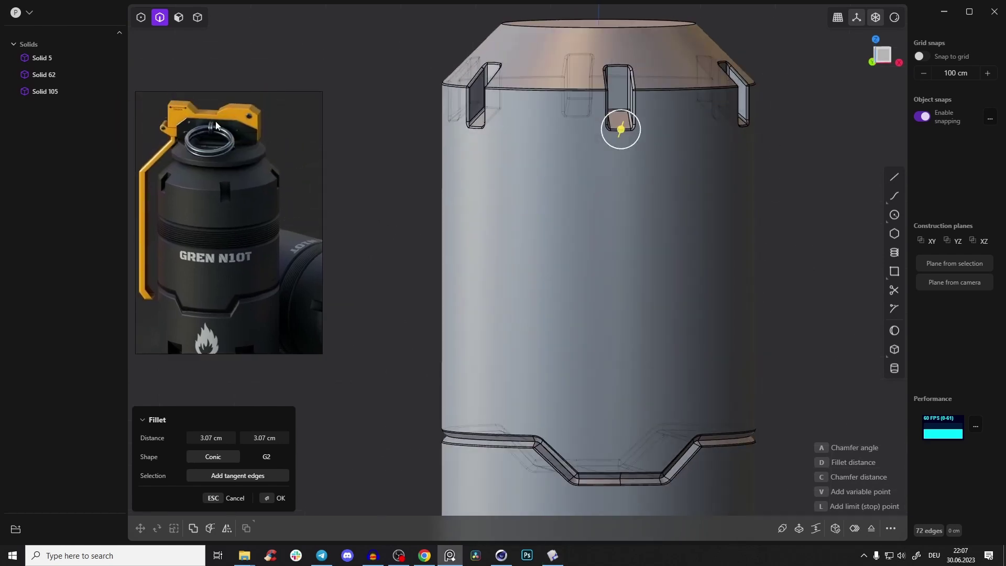
middle_drag(228, 149, 243, 157)
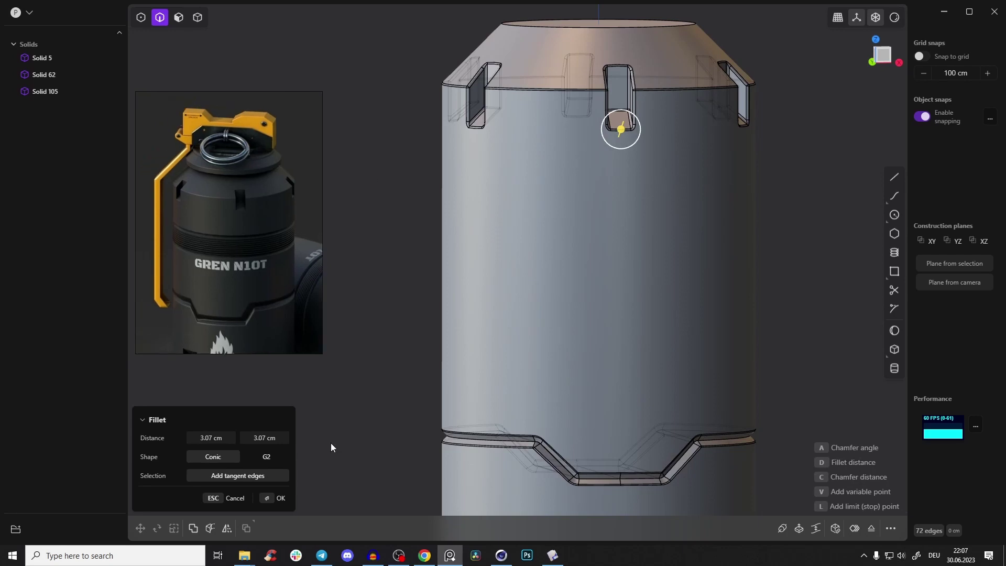
click(281, 498)
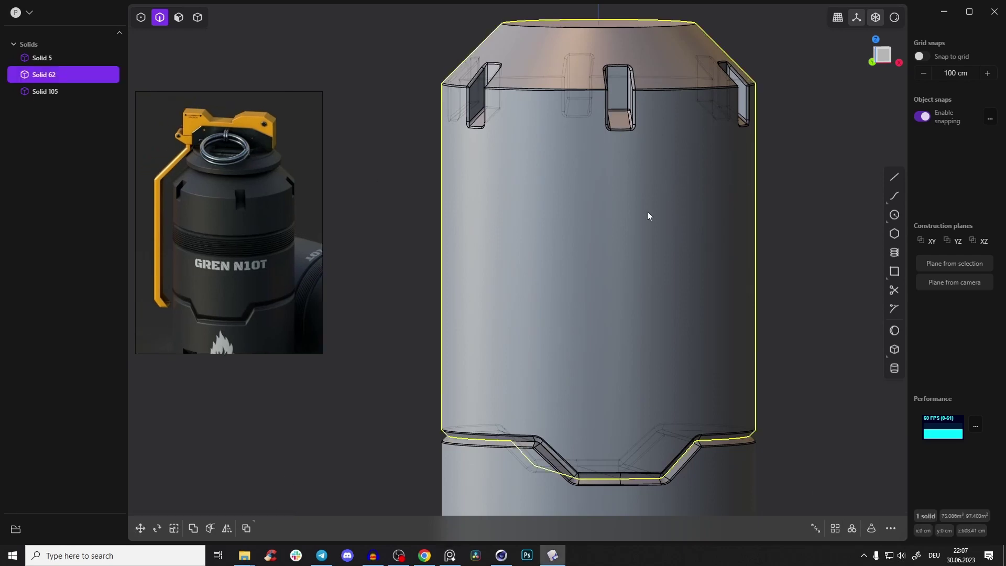
Duplicate the circular edge of the body's flat top as a separate curve, leaving the copy in place
click(878, 62)
right_drag(587, 68, 555, 330)
scroll(557, 204, up, 2)
right_drag(557, 204, 638, 221)
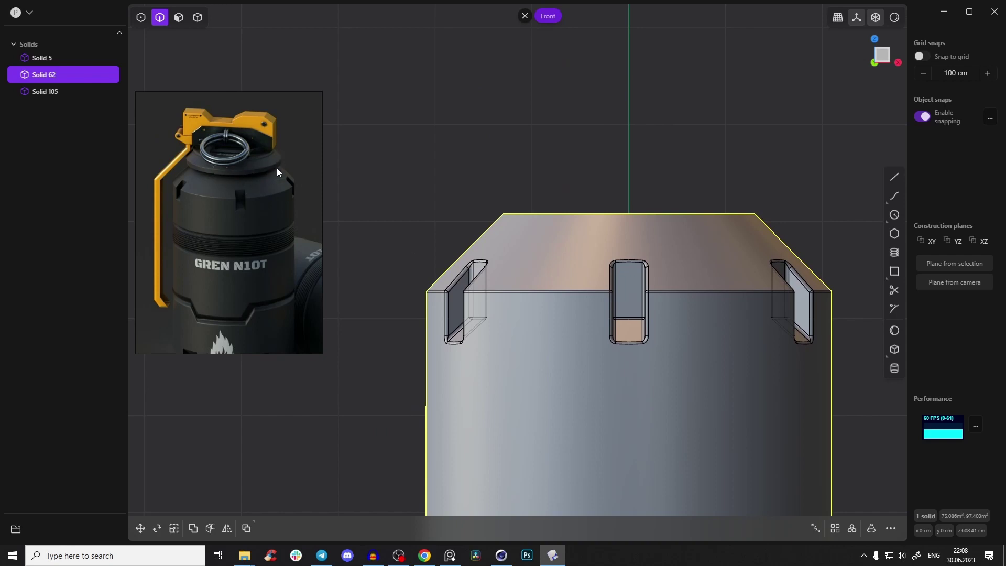
right_drag(555, 216, 559, 324)
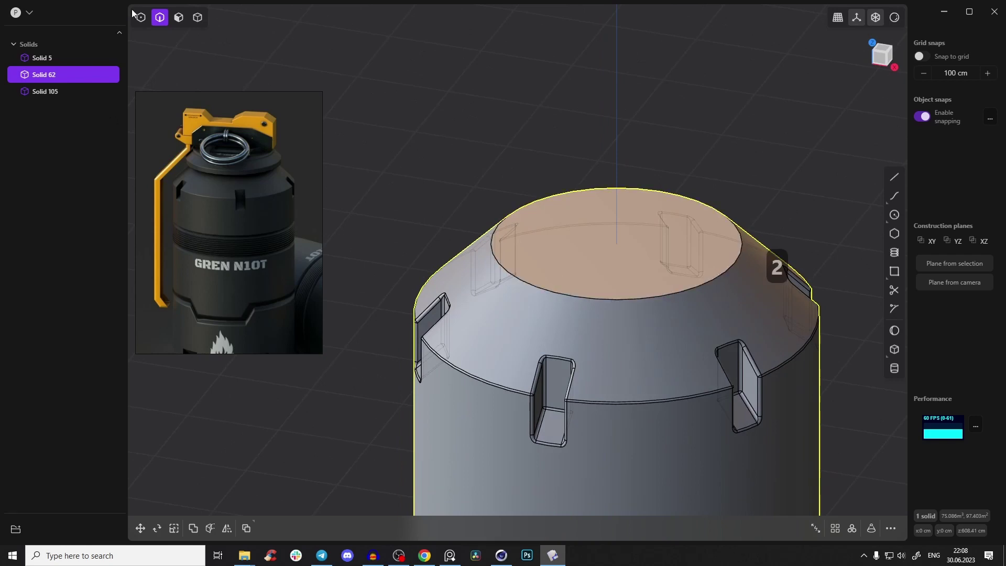
click(573, 299)
key(f)
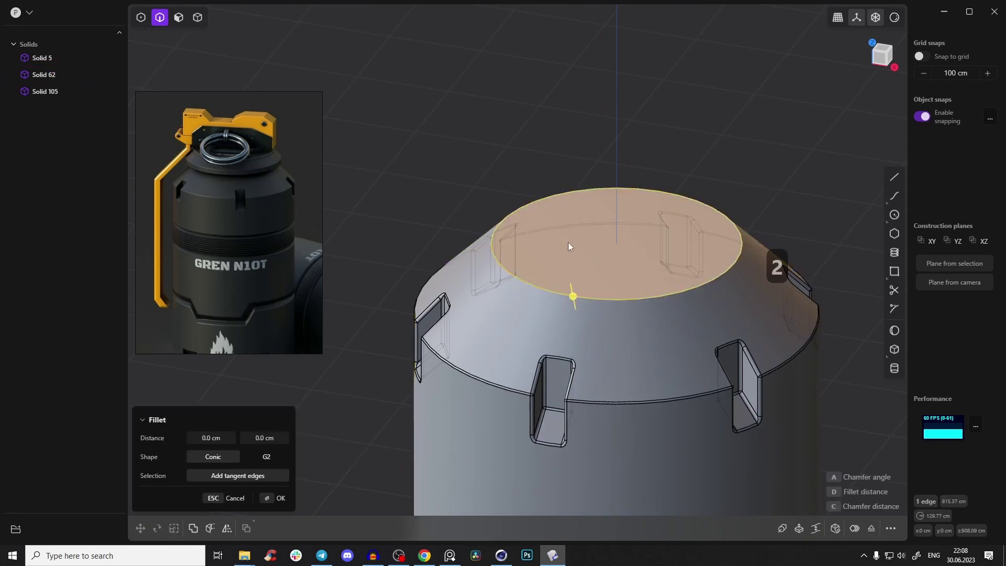
key(shift+d)
right_drag(571, 249, 521, 221)
drag(568, 181, 586, 113)
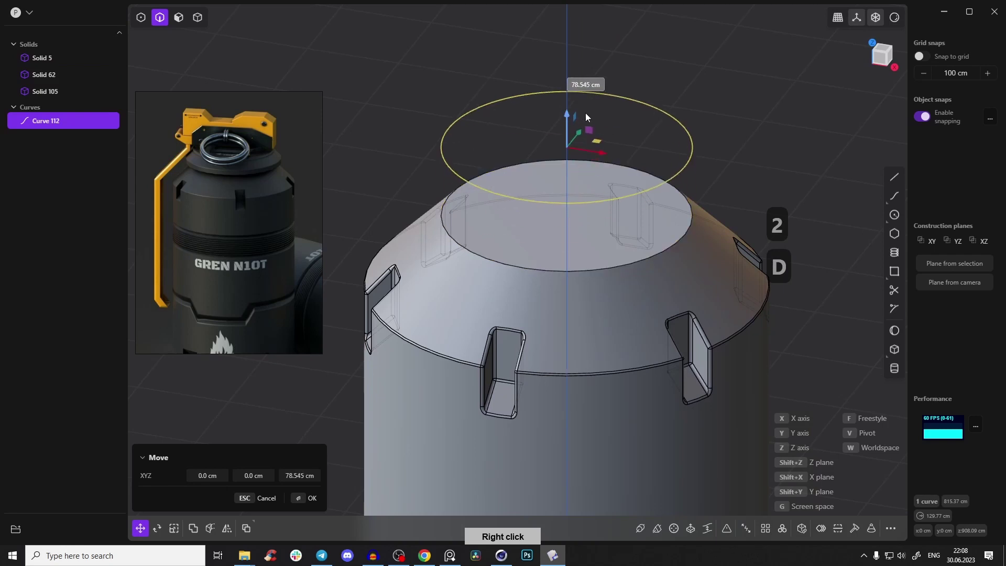
key(ctrl+y)
key(Escape)
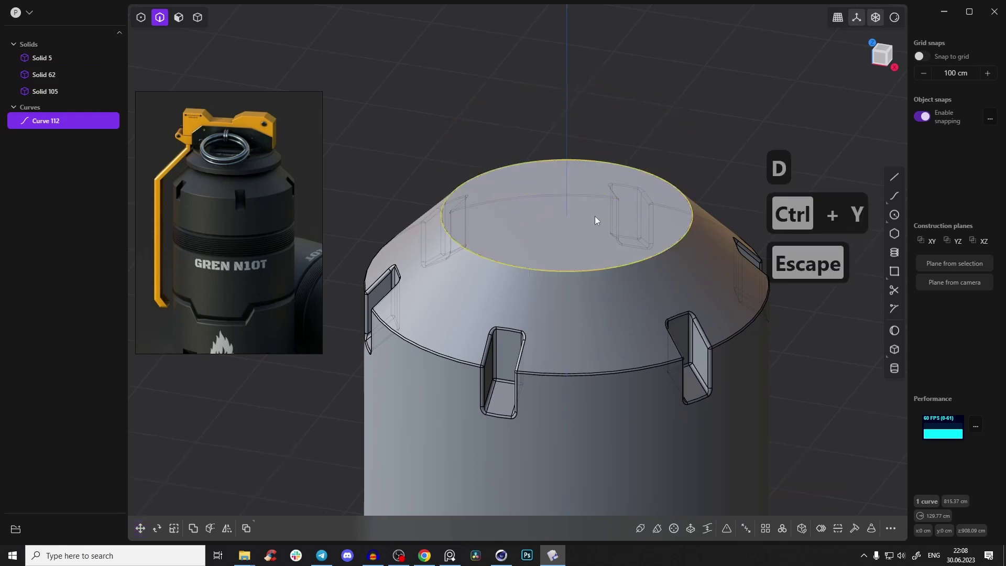
Scale the duplicated circle uniformly by about 1.2 so it overhangs the flat top
key(alt+Caps_Lock)
key(Caps_Lock)
right_drag(581, 250, 492, 236)
key(s)
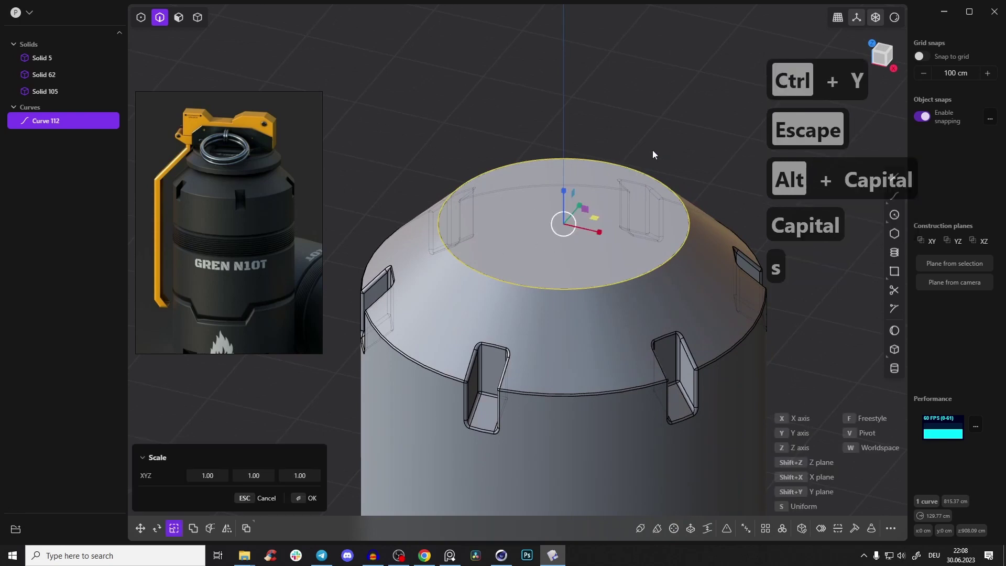
key(s)
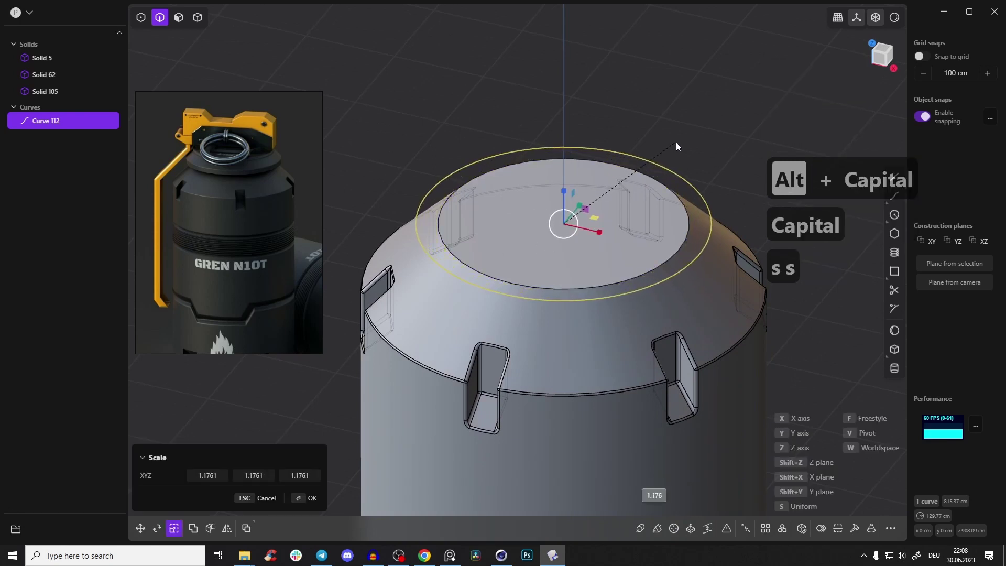
click(677, 141)
right_click(501, 228)
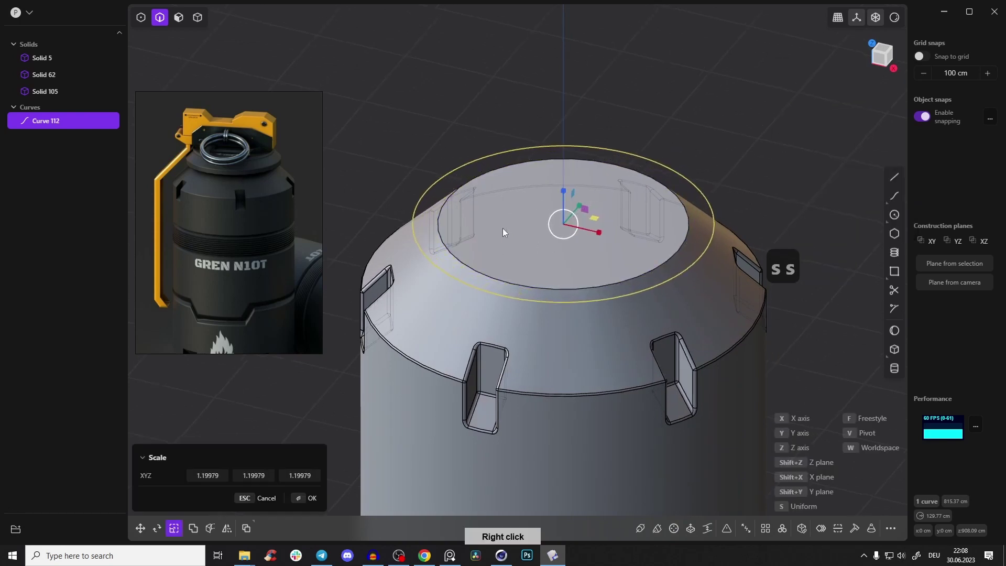
Extrude the enlarged circle region upward by about 14.85 cm as a new solid disc
key(3)
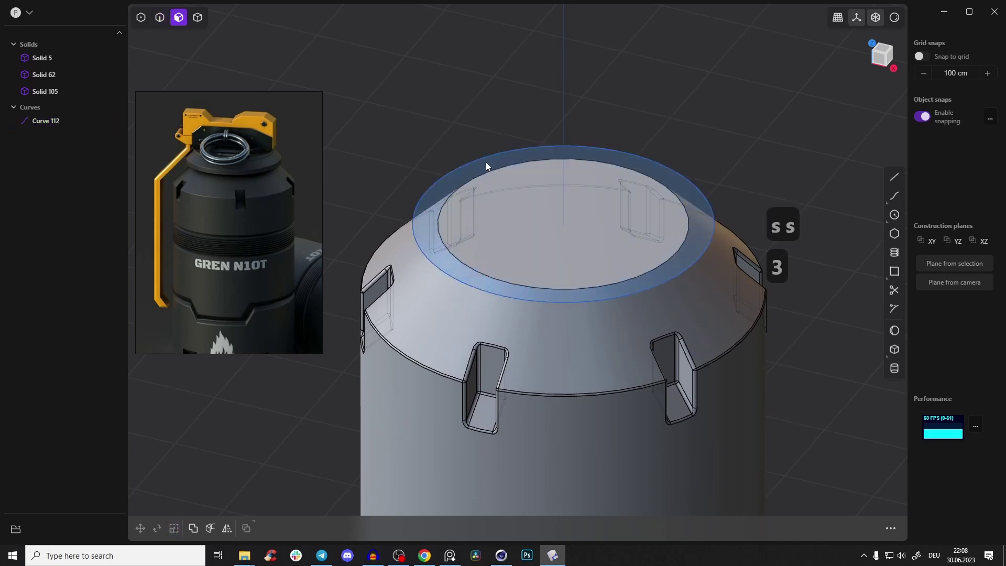
right_click(485, 162)
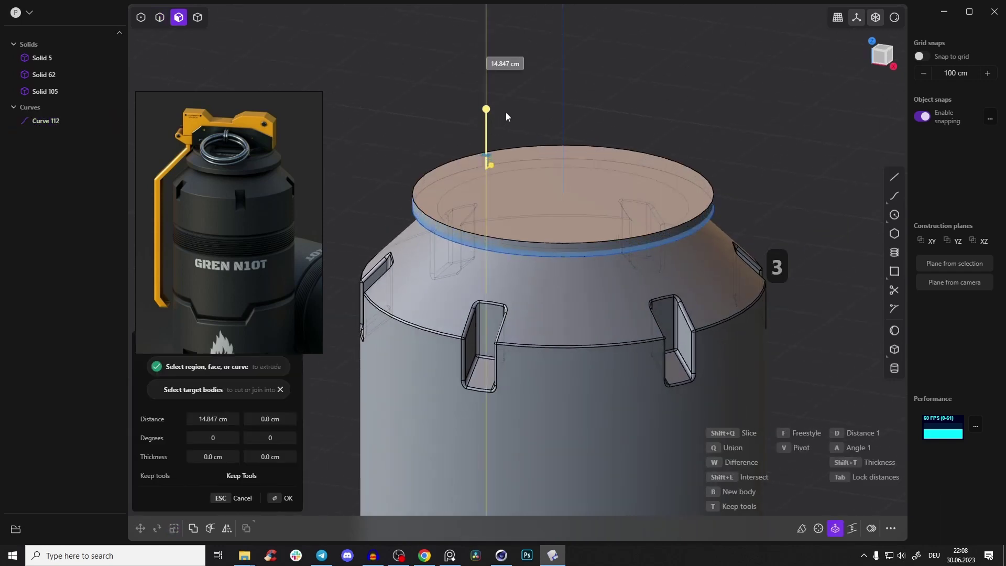
click(507, 111)
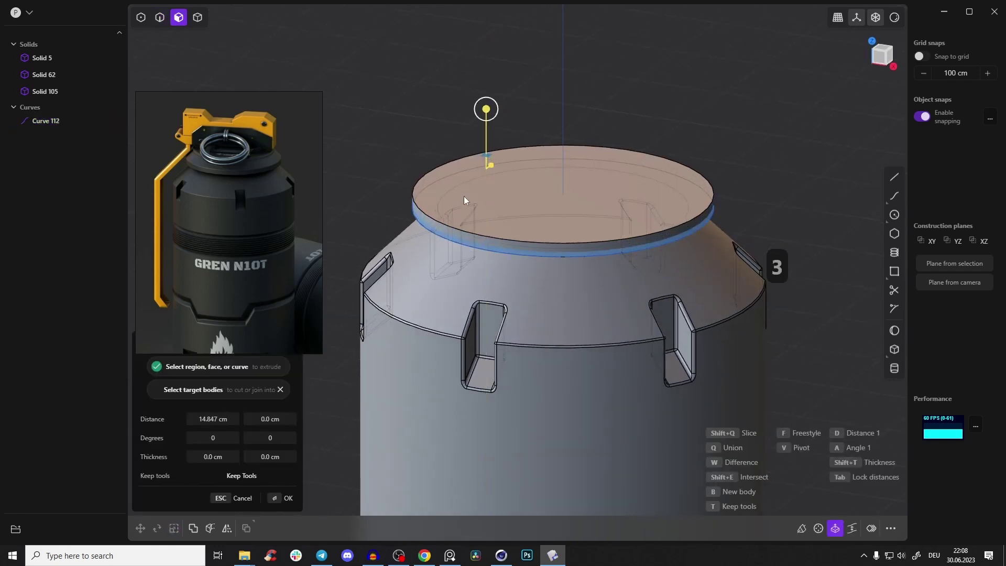
click(293, 501)
Extrude the disc's top face upward by about 17.88 cm with an inward taper of about 57.07 degrees
click(532, 181)
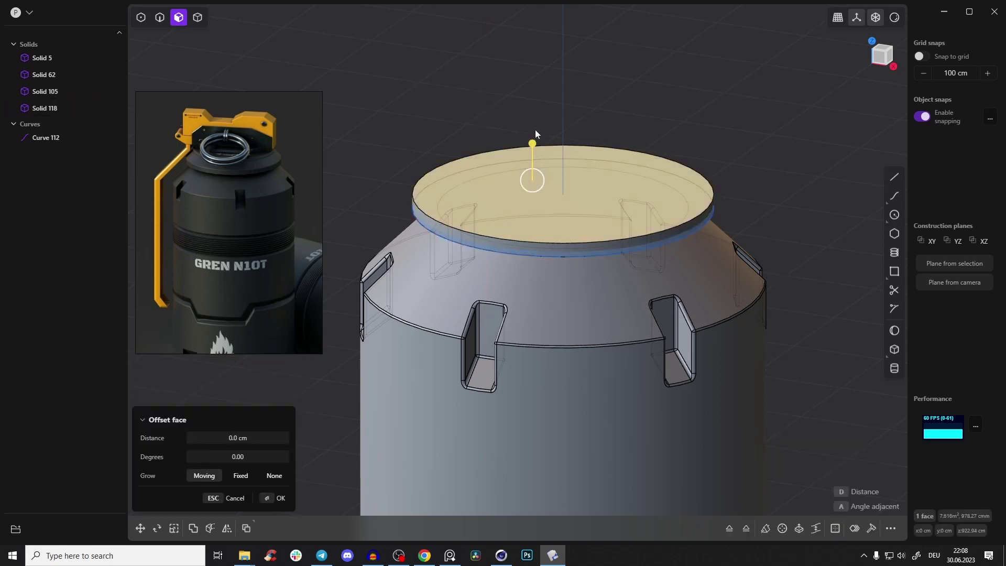
right_drag(507, 187, 545, 172)
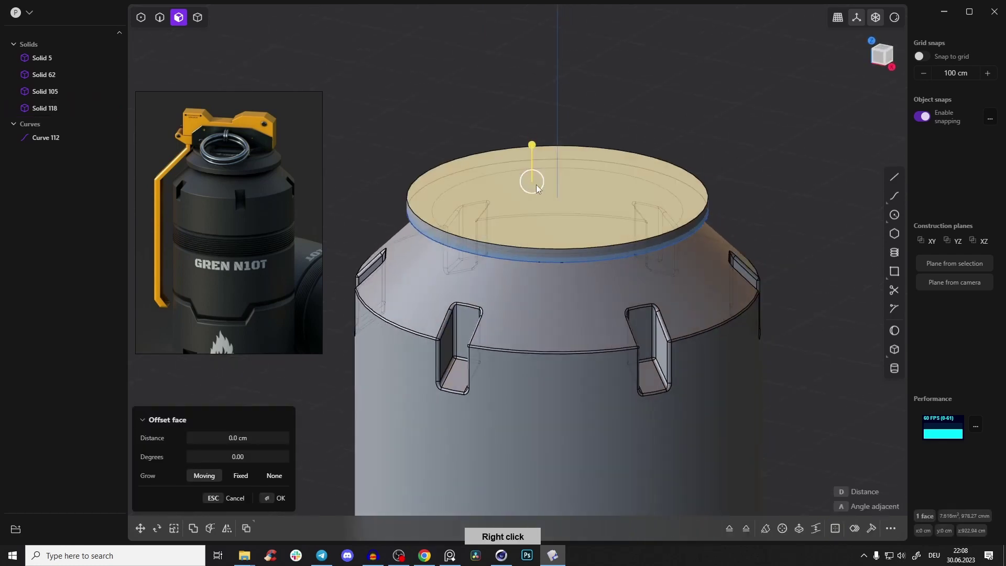
key(e)
drag(557, 151, 574, 133)
mouse_move(574, 127)
mouse_down()
mouse_move(559, 140)
mouse_move(570, 137)
mouse_up()
mouse_move(570, 138)
right_down()
mouse_move(595, 89)
mouse_move(571, 136)
right_up()
drag(565, 136, 568, 136)
right_drag(567, 136, 551, 147)
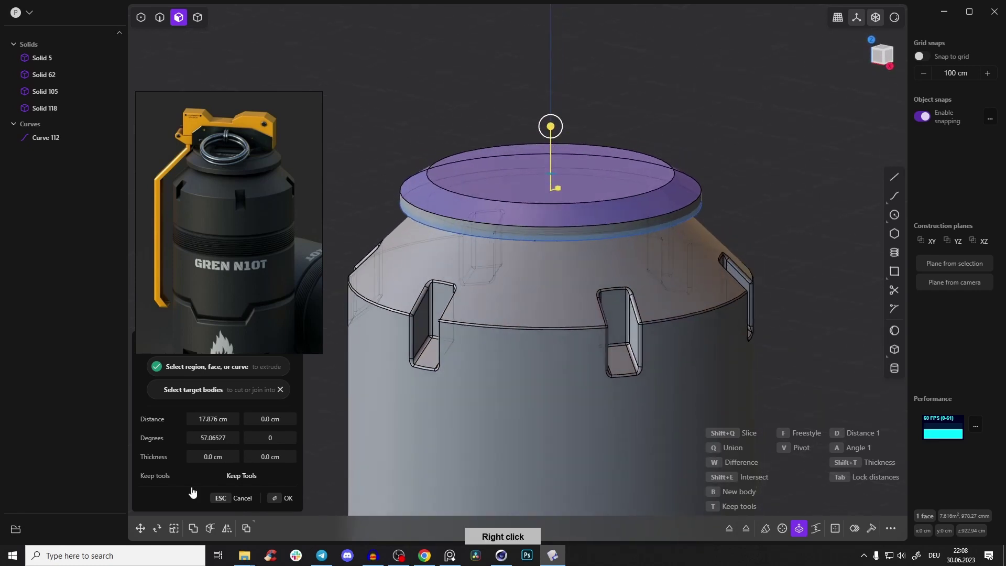
click(287, 502)
Delete the leftover circle curve at the base of the cap disc and turn off the see-through display
key(Tab)
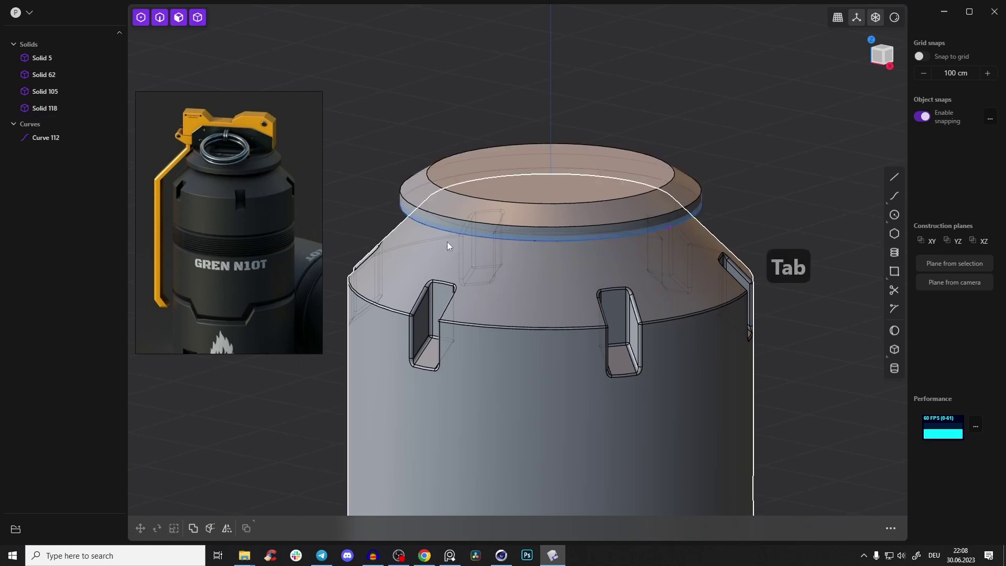
key(2)
key(3)
click(449, 234)
key(3)
key(2)
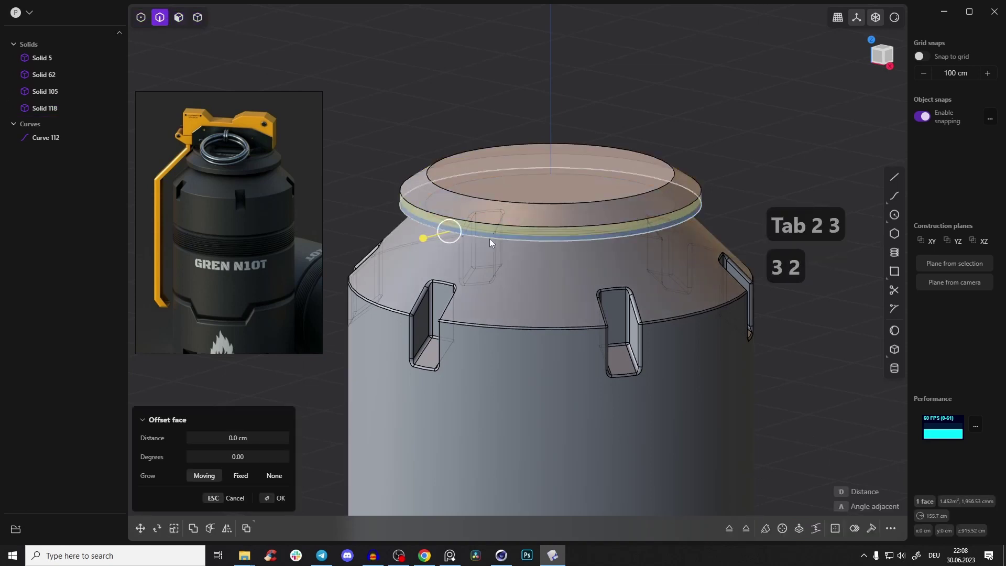
click(526, 203)
key(x)
right_drag(519, 206, 432, 221)
key(alt+z)
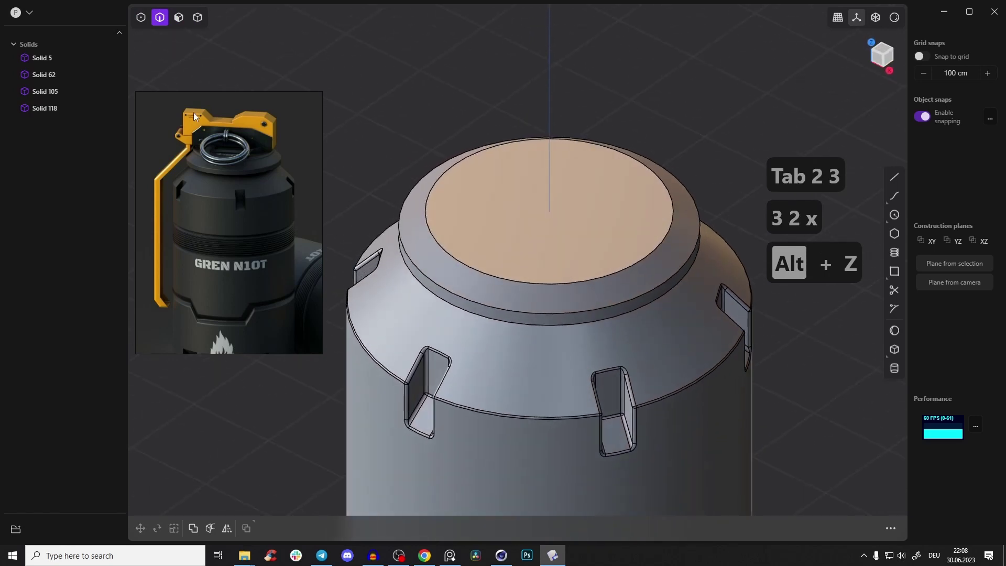
Examine the yellow safety lever in the enlarged reference image and frame the grenade's cap in the front view
scroll(210, 122, up, 4)
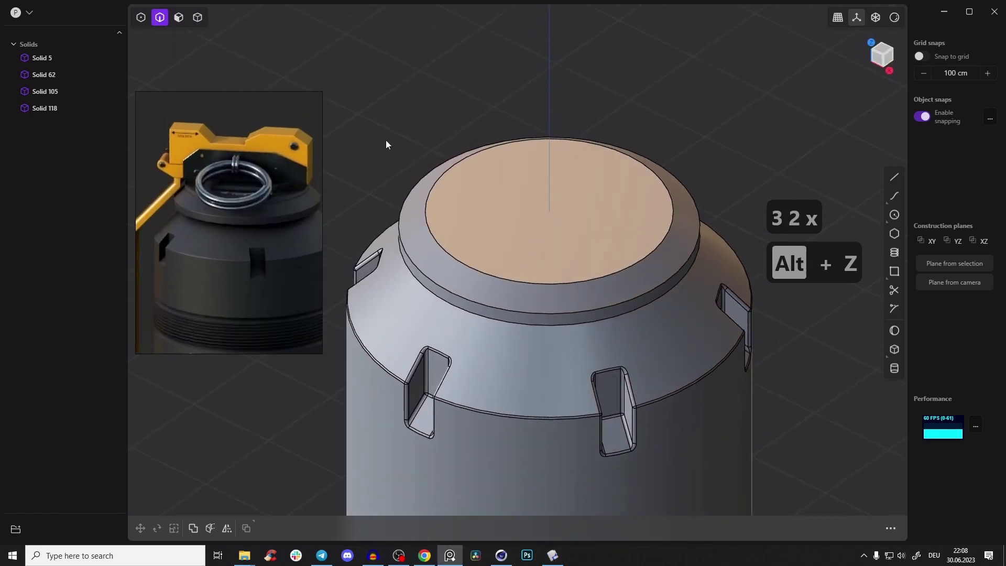
click(880, 62)
right_click(574, 202)
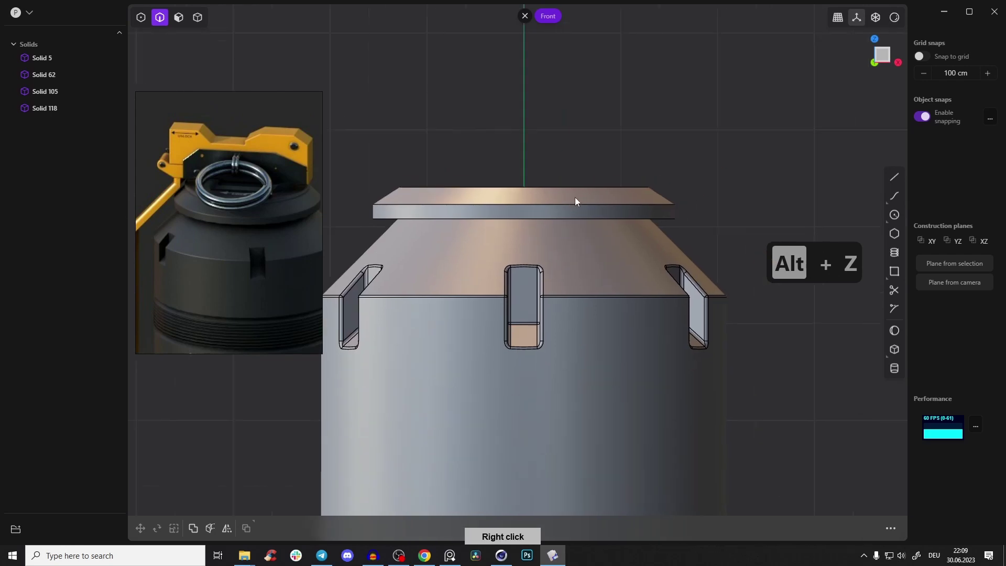
right_drag(574, 201, 608, 237)
right_drag(542, 278, 530, 248)
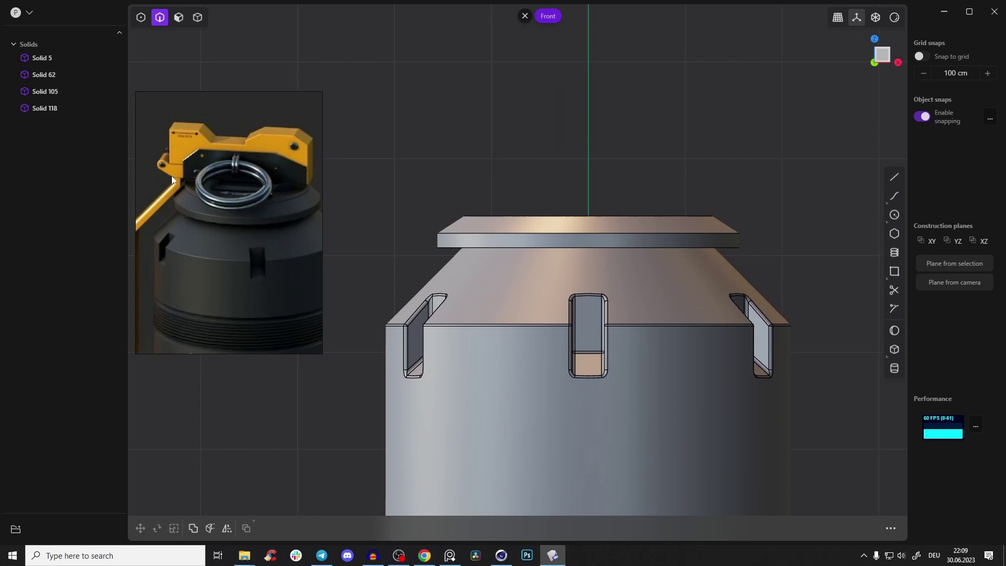
right_drag(538, 225, 607, 270)
scroll(537, 202, down, 2)
scroll(538, 202, up, 3)
scroll(600, 234, down, 2)
right_drag(599, 234, 582, 255)
scroll(588, 254, up, 1)
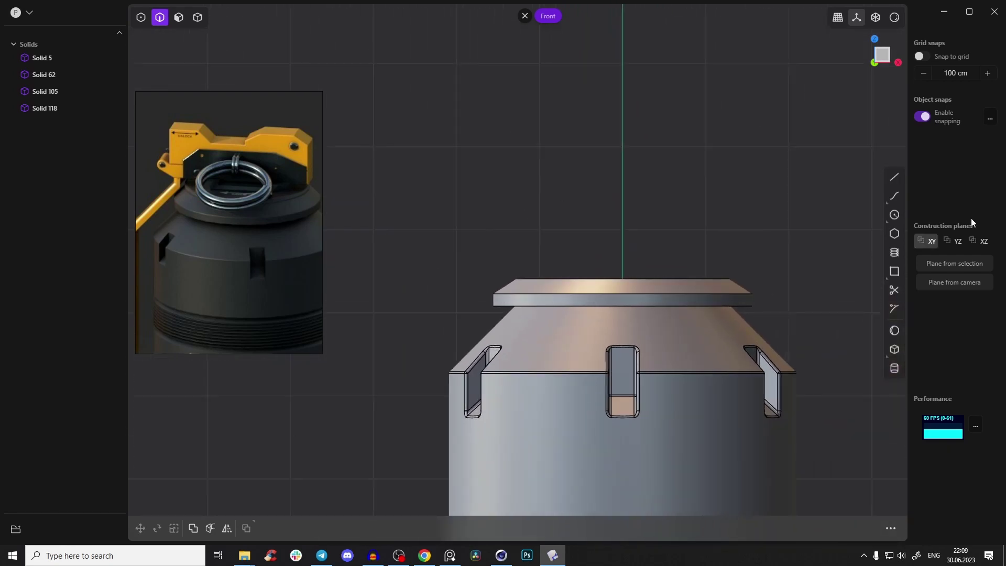
right_drag(741, 234, 558, 237)
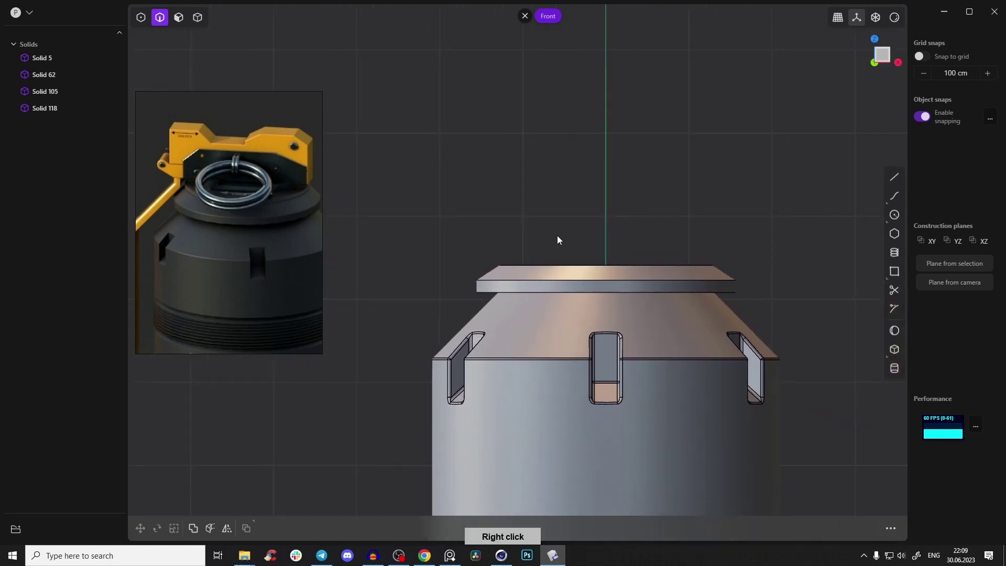
Draw the safety lever's upper outline above the cap with connected lines: a right edge about 103 cm tall, sloped corners and a recessed middle
click(894, 178)
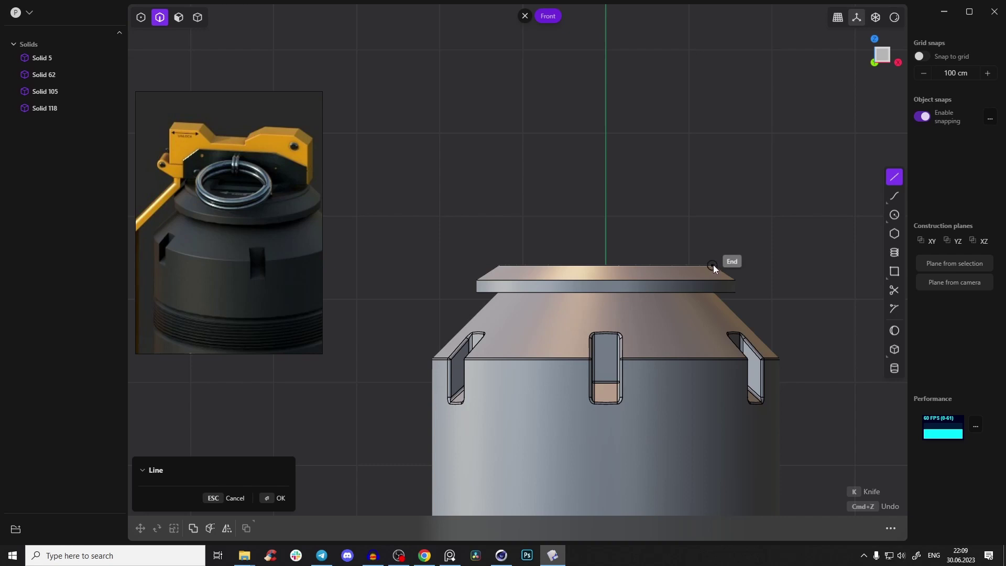
click(713, 265)
click(758, 265)
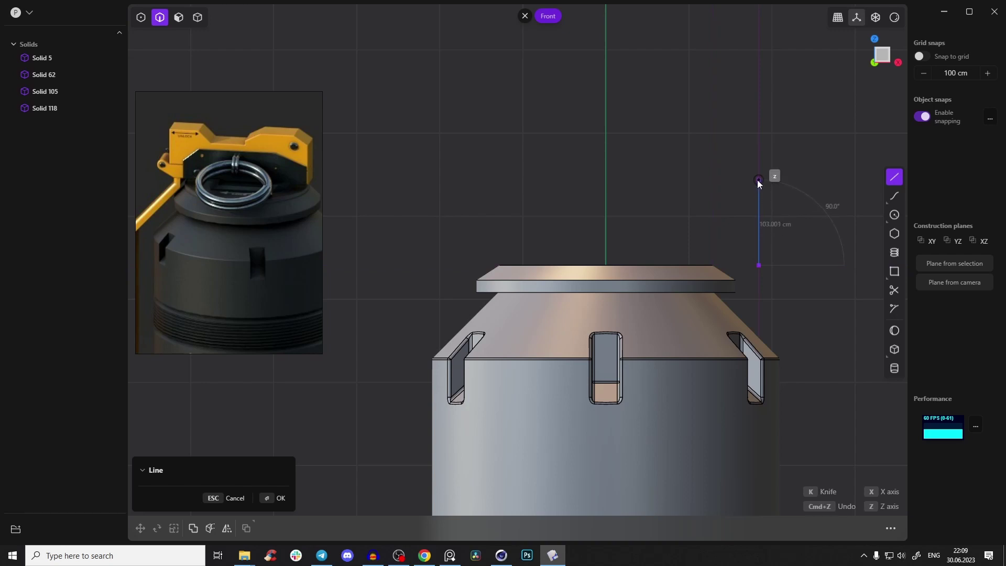
click(759, 179)
click(738, 159)
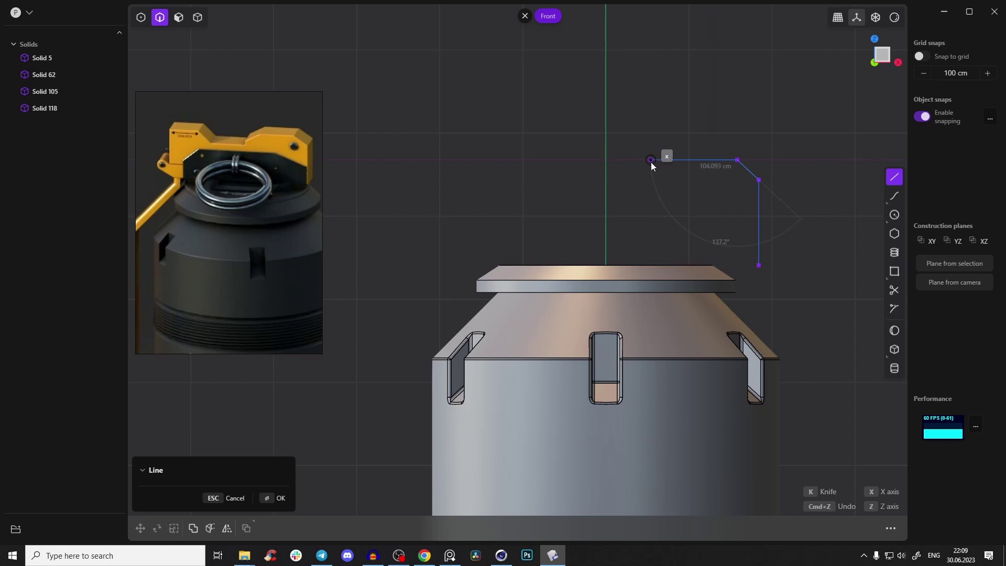
click(633, 159)
click(610, 173)
click(611, 182)
click(523, 182)
click(495, 160)
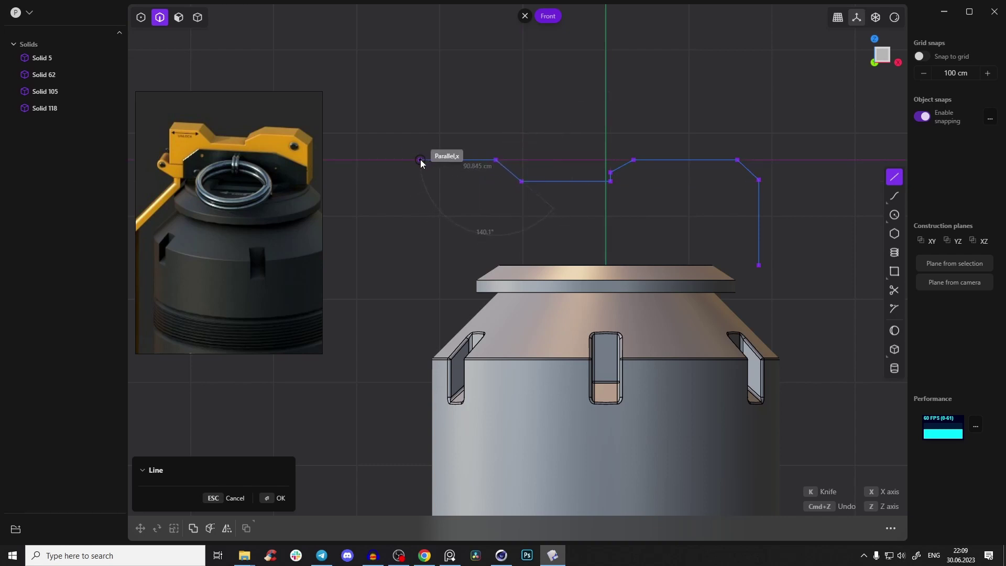
click(422, 160)
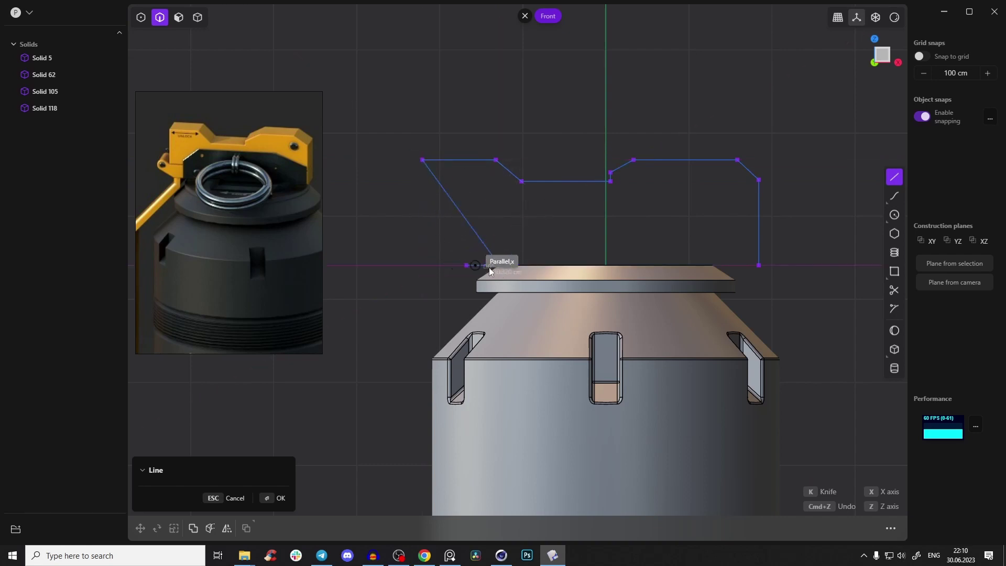
click(500, 263)
key(ctrl+y)
key(ctrl+z)
key(ctrl+z)
key(ctrl+z)
key(ctrl+z)
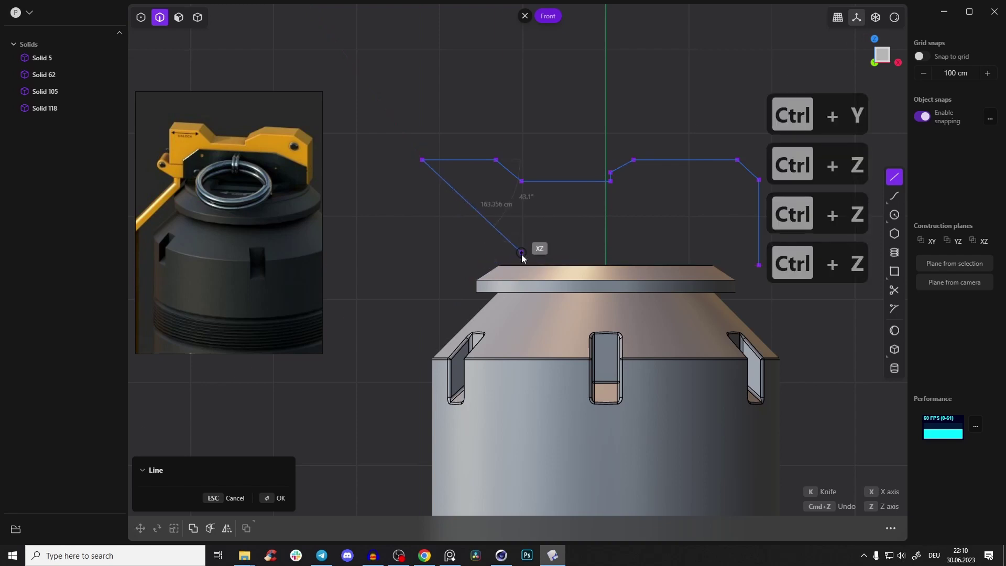
click(517, 257)
key(ctrl+z)
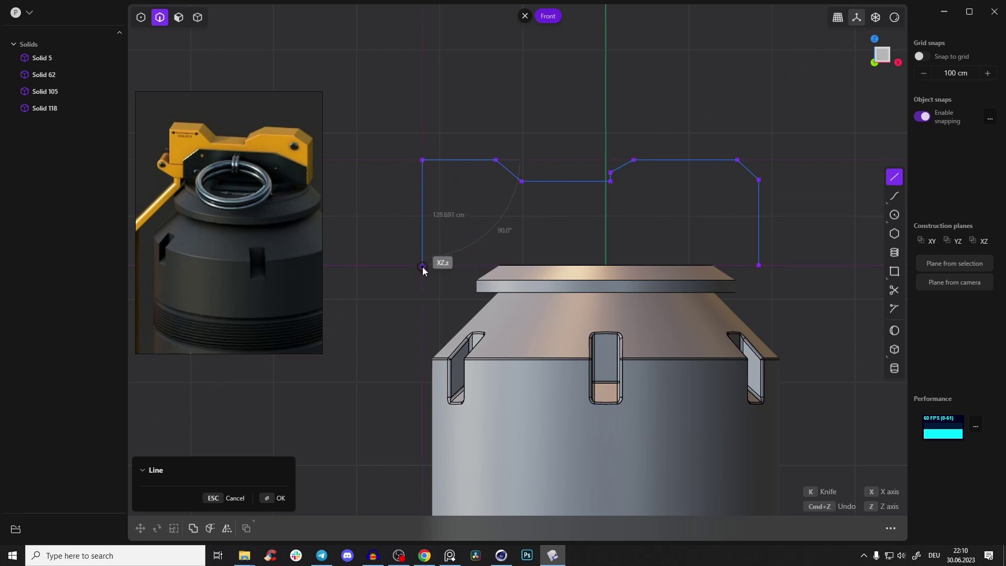
Close the lever outline with a vertical left edge about 128.7 cm long and a bottom edge level with the cap's top
scroll(422, 268, up, 3)
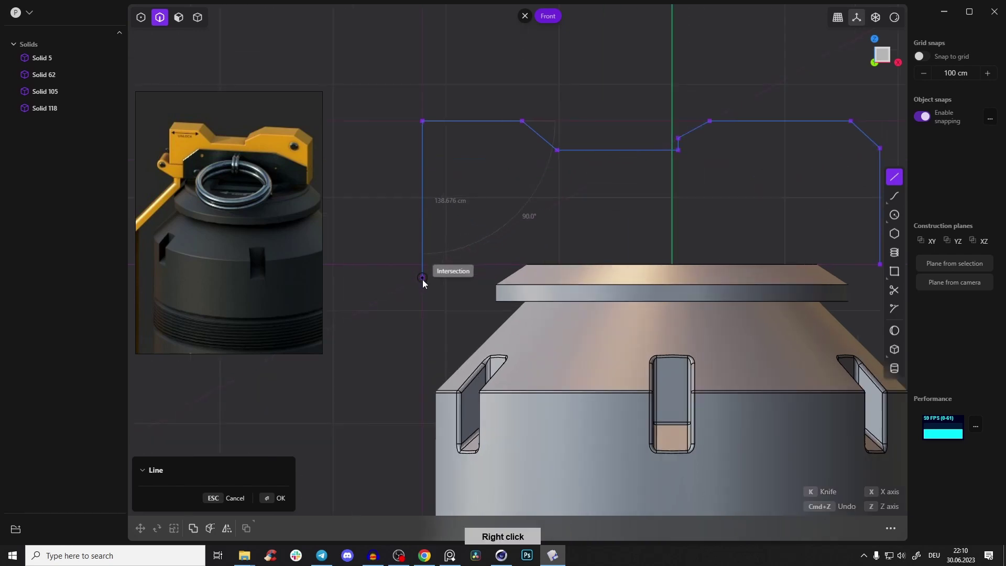
scroll(422, 272, up, 3)
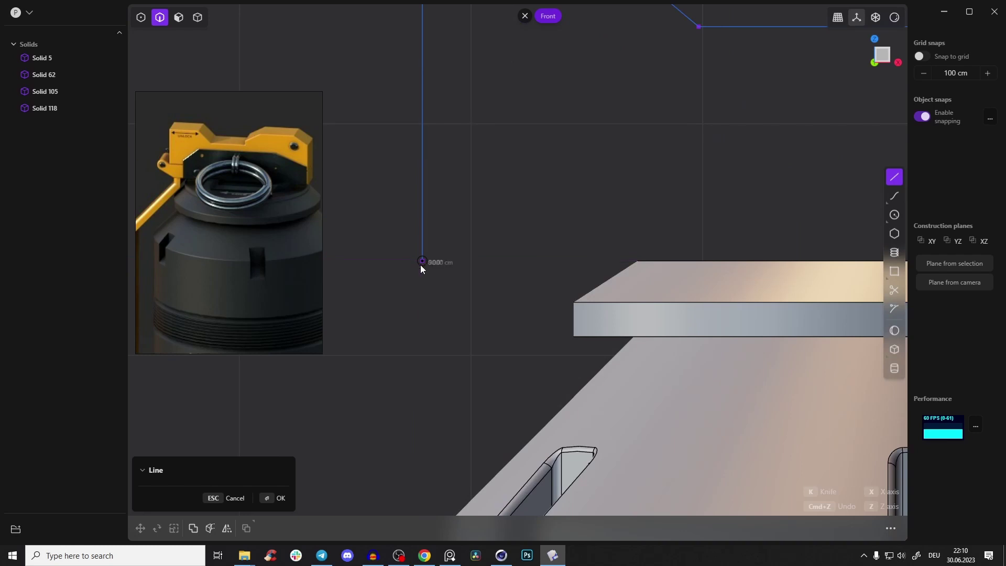
right_drag(597, 272, 650, 217)
middle_drag(649, 225, 520, 195)
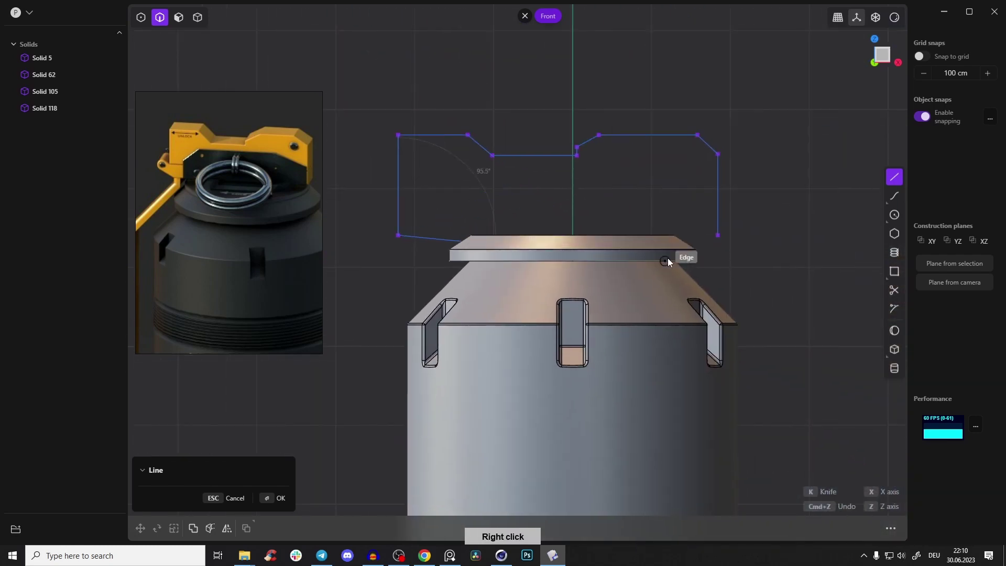
click(717, 236)
middle_drag(556, 232, 665, 205)
mouse_move(666, 204)
right_down()
mouse_move(542, 209)
mouse_move(640, 212)
mouse_move(629, 210)
mouse_move(650, 143)
mouse_move(575, 218)
right_up()
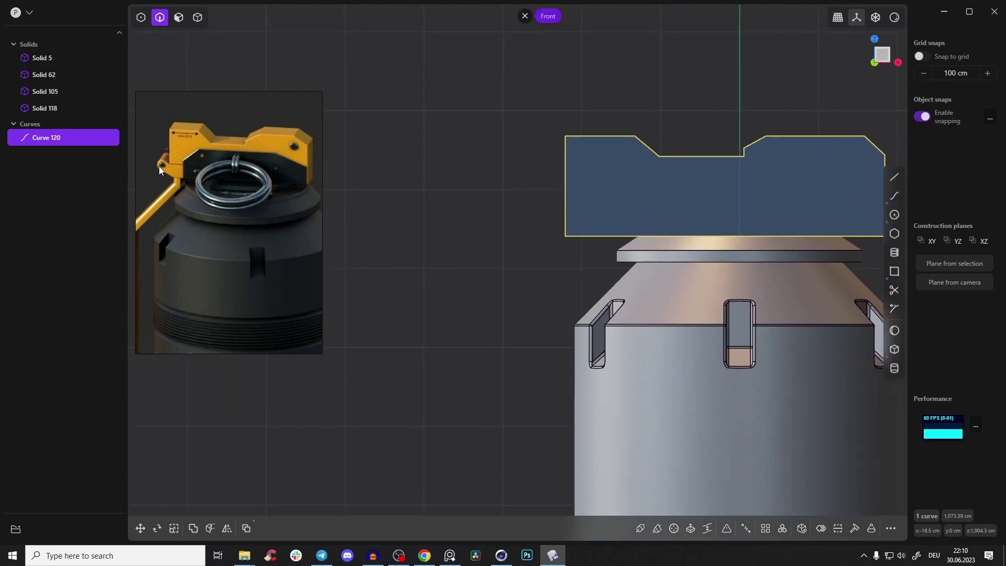
Draw a circle of about 20.42 cm radius beside the lever outline's left edge and move it about -2.51 cm in X and 8.37 cm in Z
mouse_move(557, 212)
right_down()
mouse_move(561, 220)
mouse_move(539, 234)
mouse_move(546, 241)
mouse_move(153, 225)
right_up()
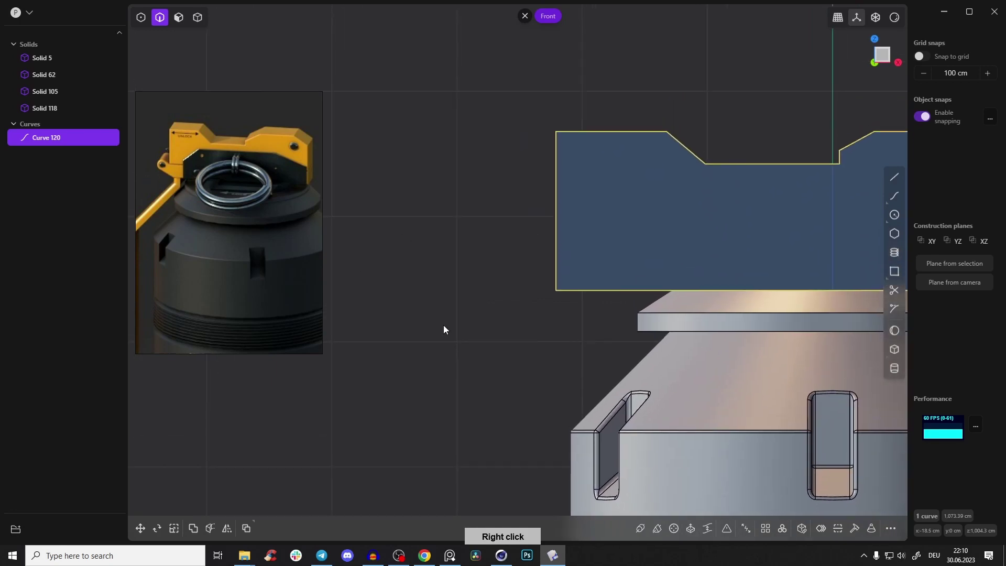
click(893, 217)
click(509, 254)
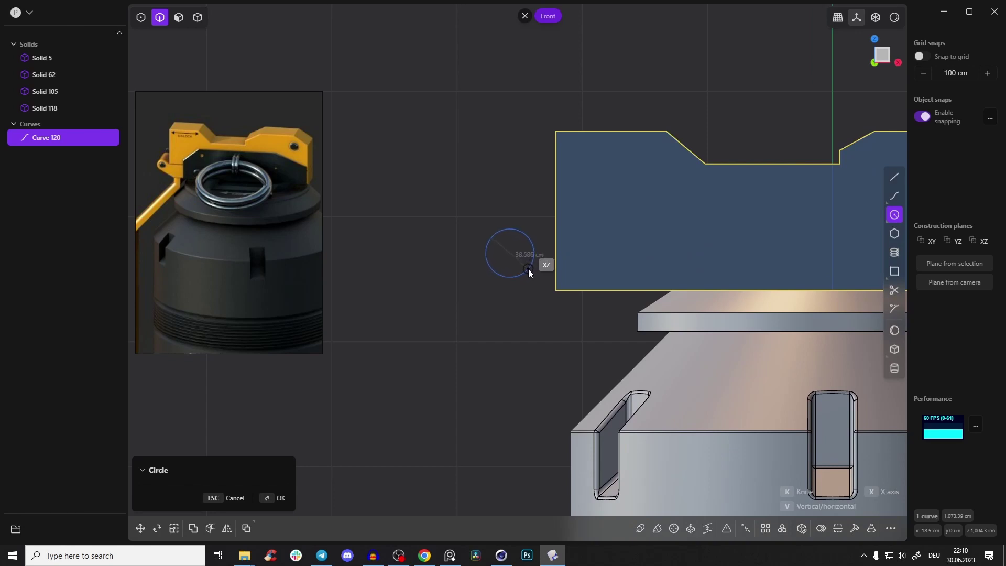
right_click(530, 242)
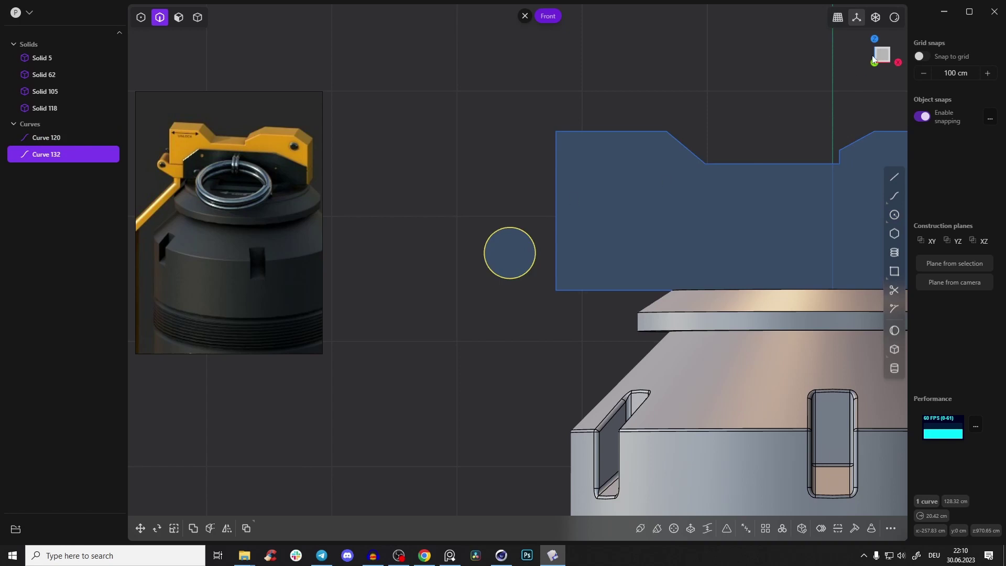
key(g)
key(g)
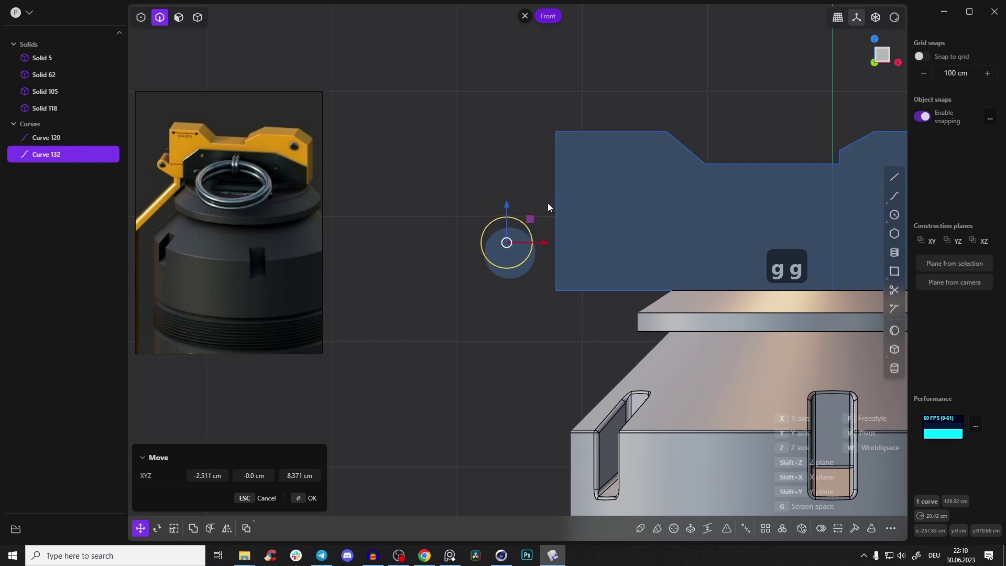
right_click(545, 206)
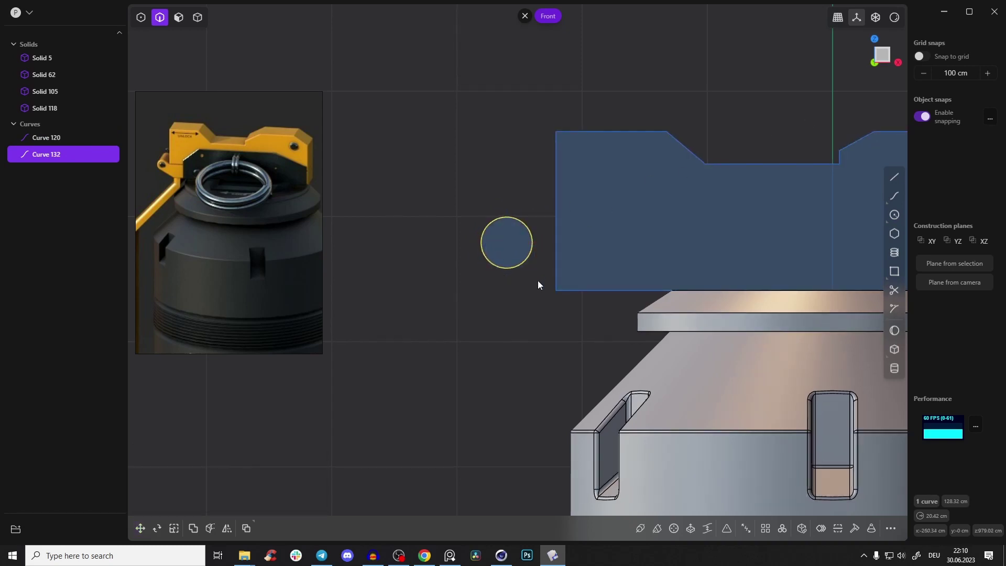
Draw a line about 50.89 cm long from the lever outline's lower left corner to the underside of the circle
scroll(538, 272, up, 2)
click(894, 177)
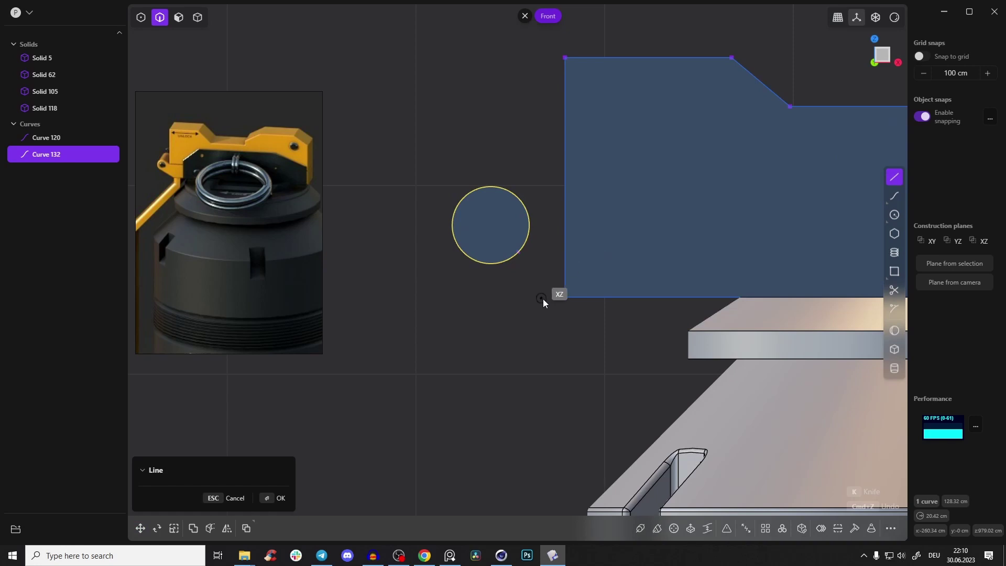
click(564, 297)
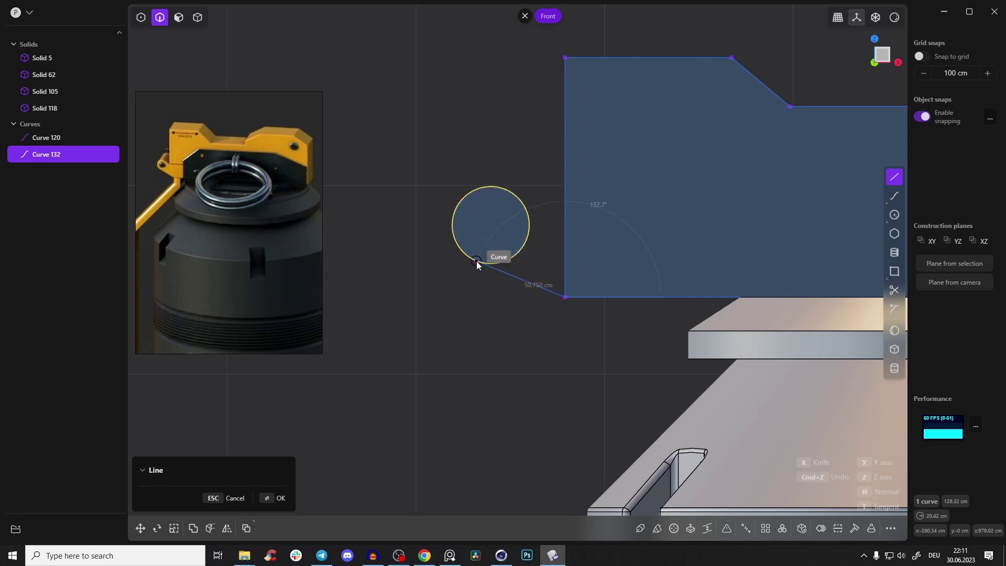
click(475, 260)
right_click(524, 198)
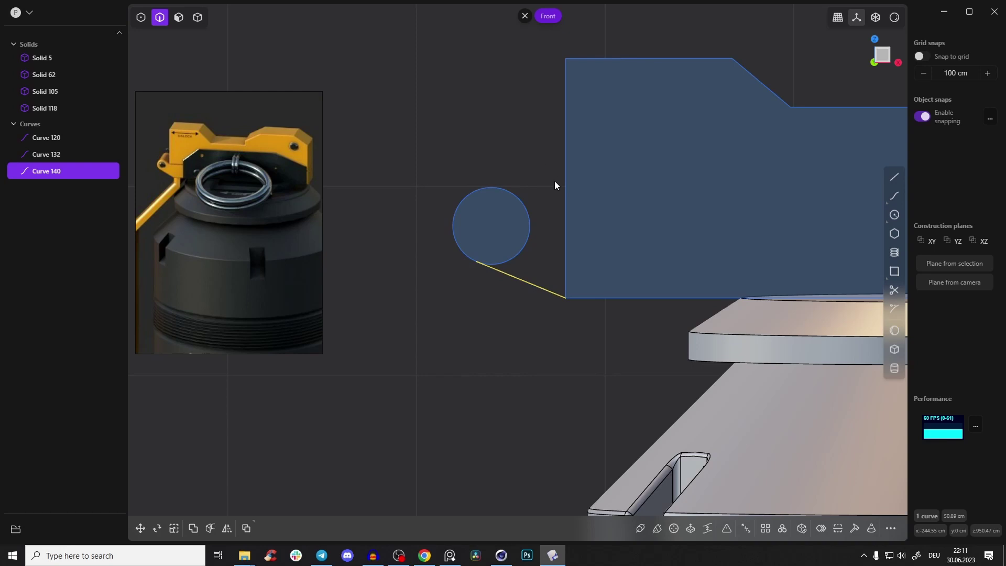
Draw a second line from the lever outline's left edge to the upper side of the circle to complete the hinge arm
key(a)
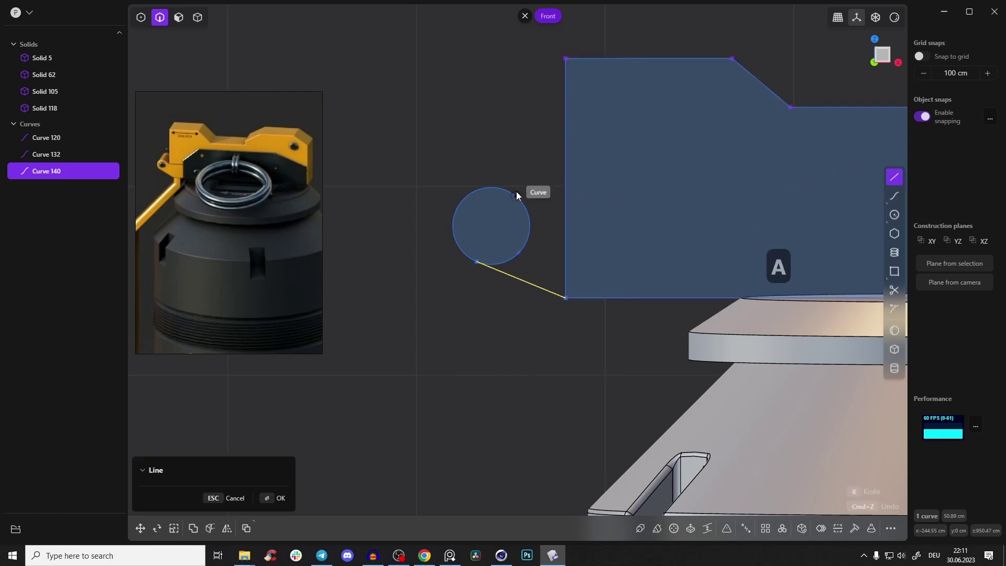
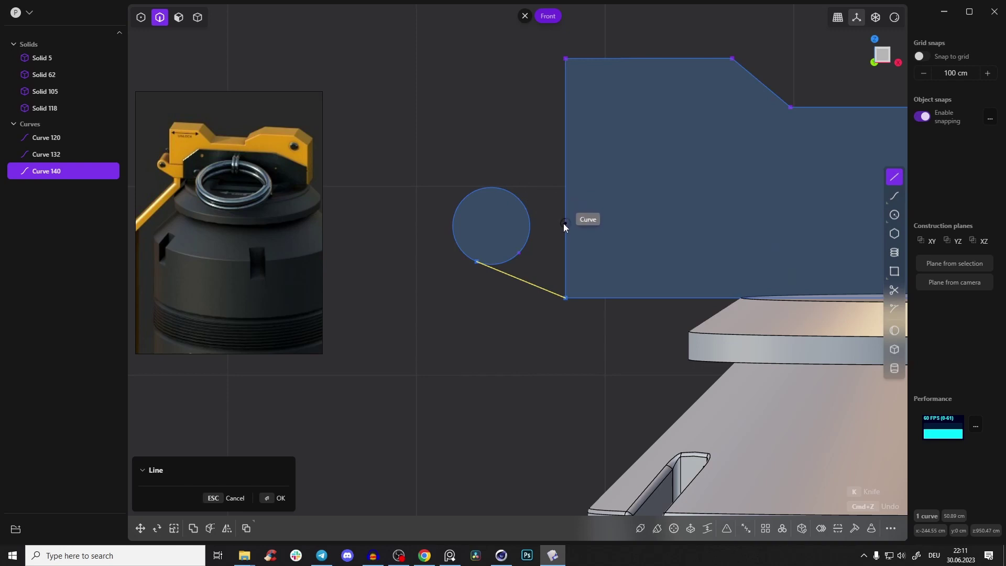
click(564, 222)
click(510, 192)
right_click(532, 173)
click(534, 174)
right_drag(567, 188, 544, 184)
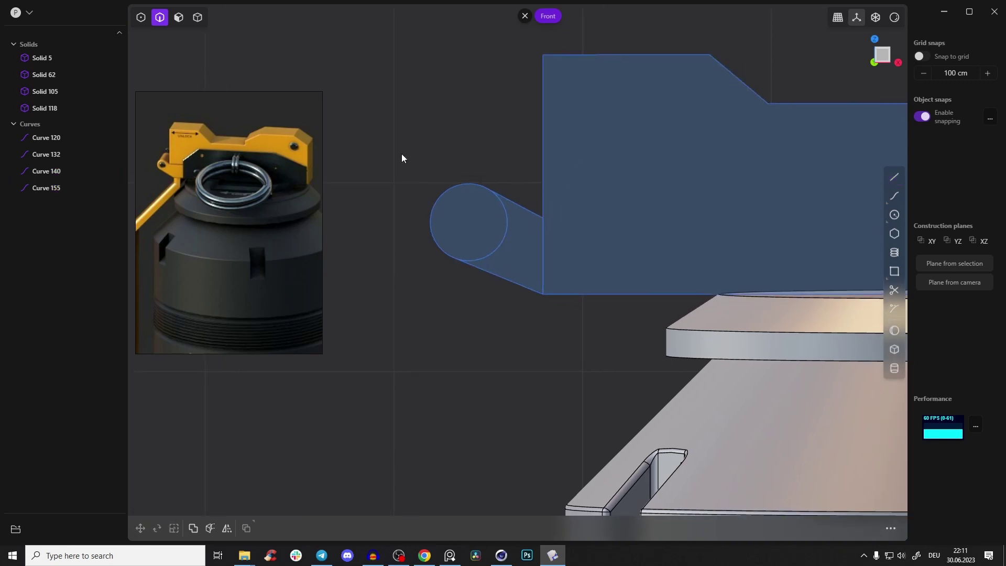
Trim away the circle's inner arc and the part of the lever's left edge between the two connecting lines
click(542, 245)
click(543, 254)
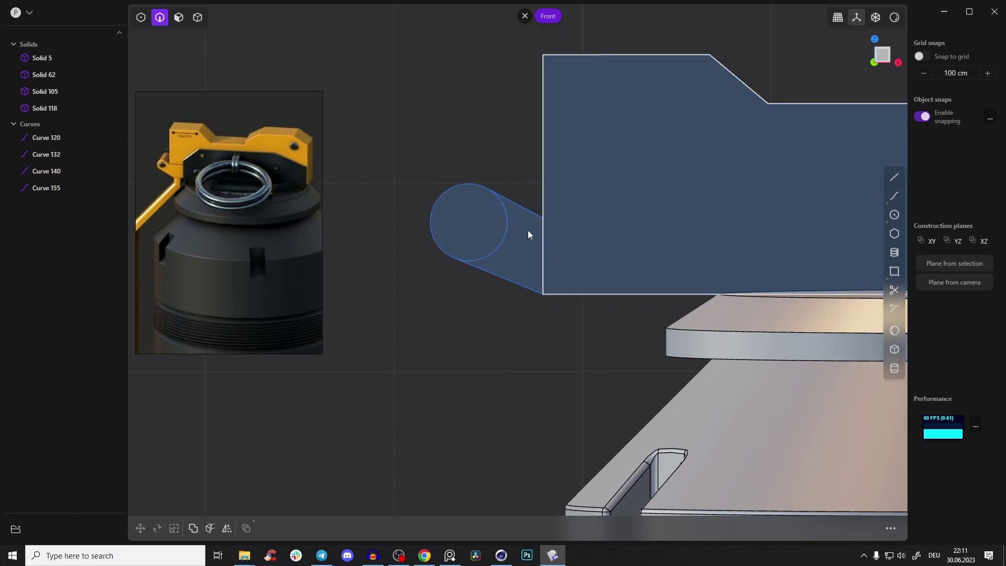
right_drag(527, 231, 502, 236)
key(t)
click(492, 234)
click(529, 265)
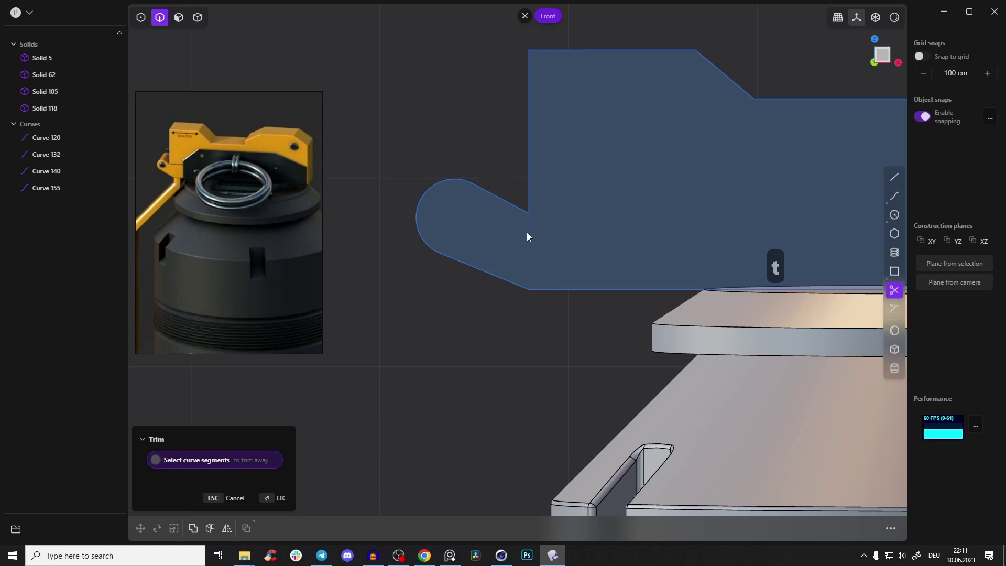
right_click(518, 173)
Select all four lever curves and join them into one closed curve
scroll(532, 203, up, 3)
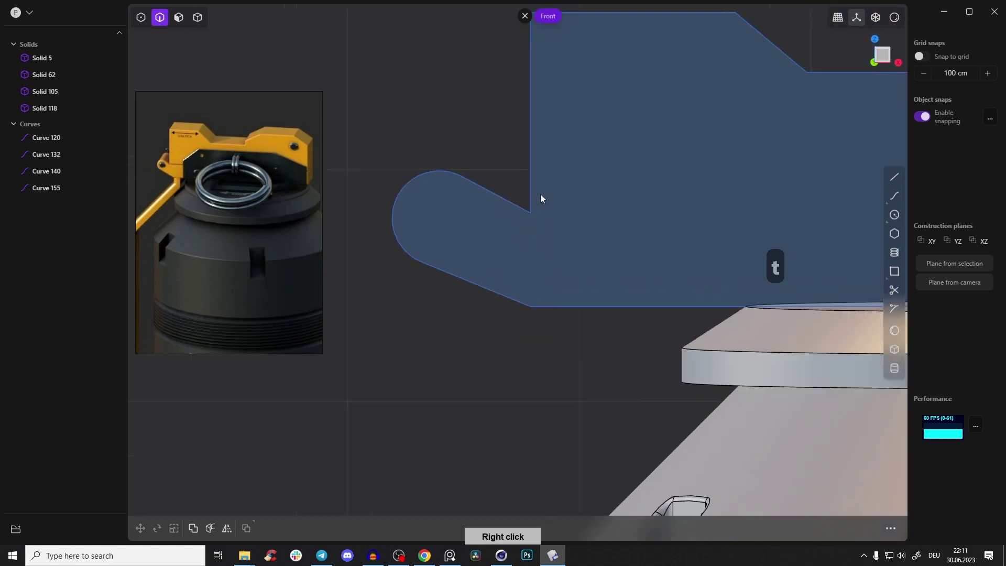
scroll(534, 204, down, 10)
right_drag(556, 161, 497, 165)
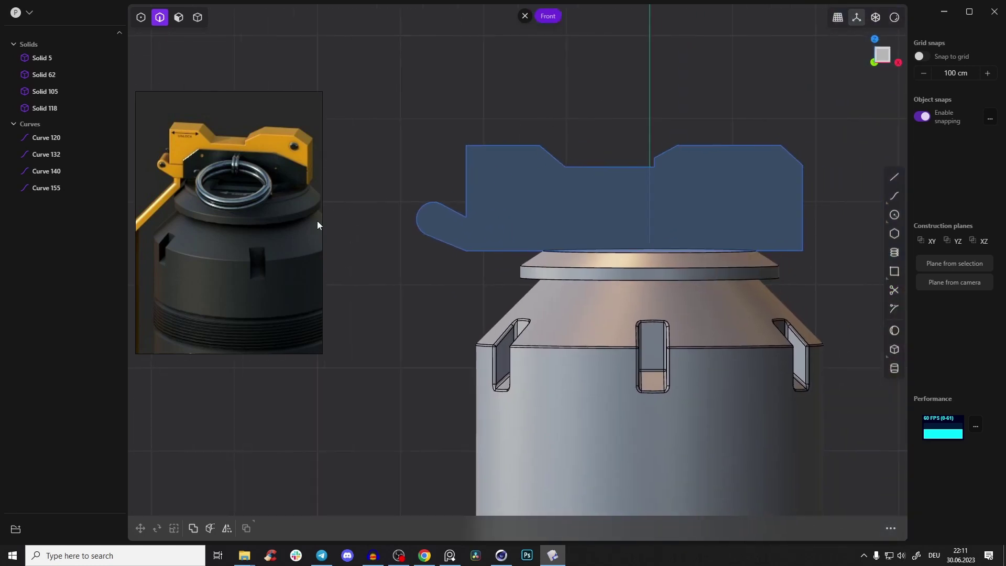
click(468, 151)
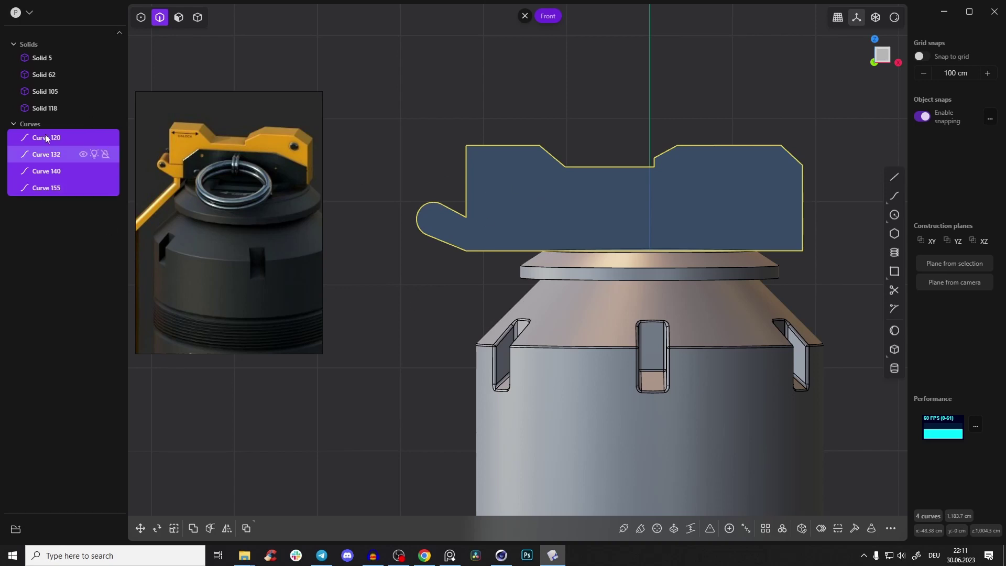
click(579, 157)
right_drag(549, 224, 527, 224)
Extrude the lever profile region to both sides of its sketch plane as a new solid centred above the cap
key(3)
right_drag(440, 209, 533, 218)
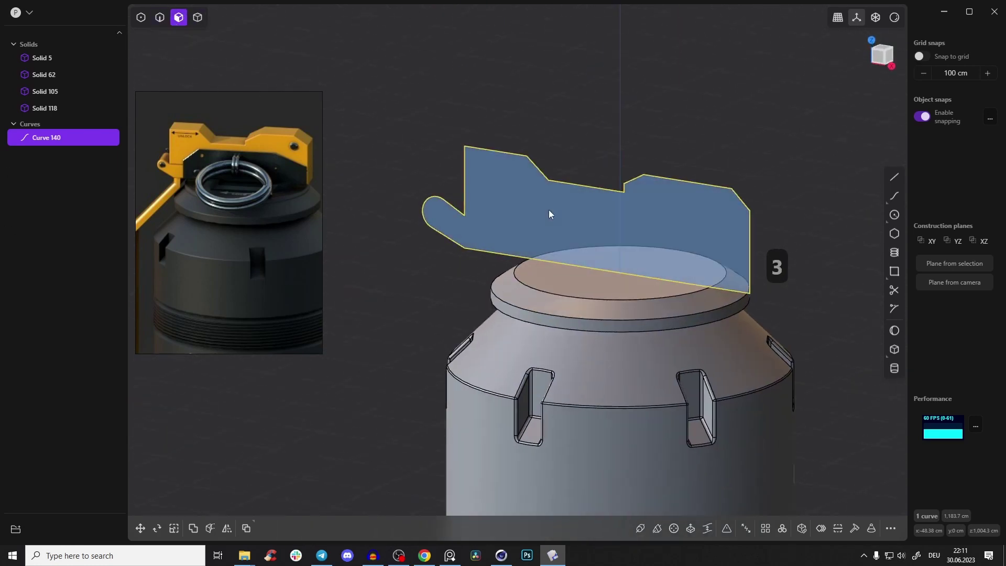
click(498, 215)
right_drag(499, 216, 469, 237)
drag(470, 237, 450, 260)
right_drag(450, 259, 490, 273)
right_drag(523, 169, 549, 199)
key(Tab)
right_drag(473, 170, 628, 155)
right_click(584, 115)
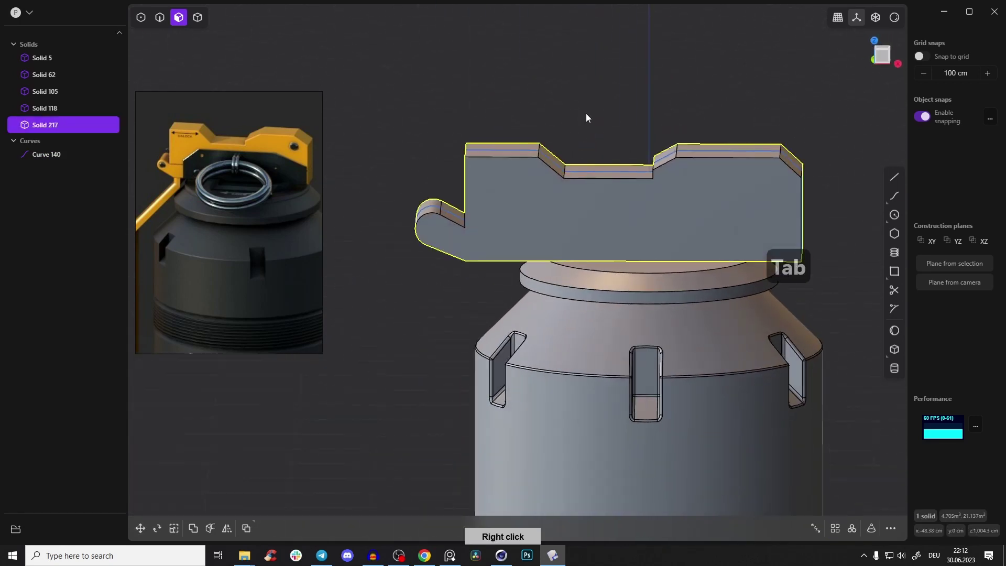
Delete the leftover profile curve inside the lever solid
key(2)
click(553, 164)
right_drag(552, 164, 522, 124)
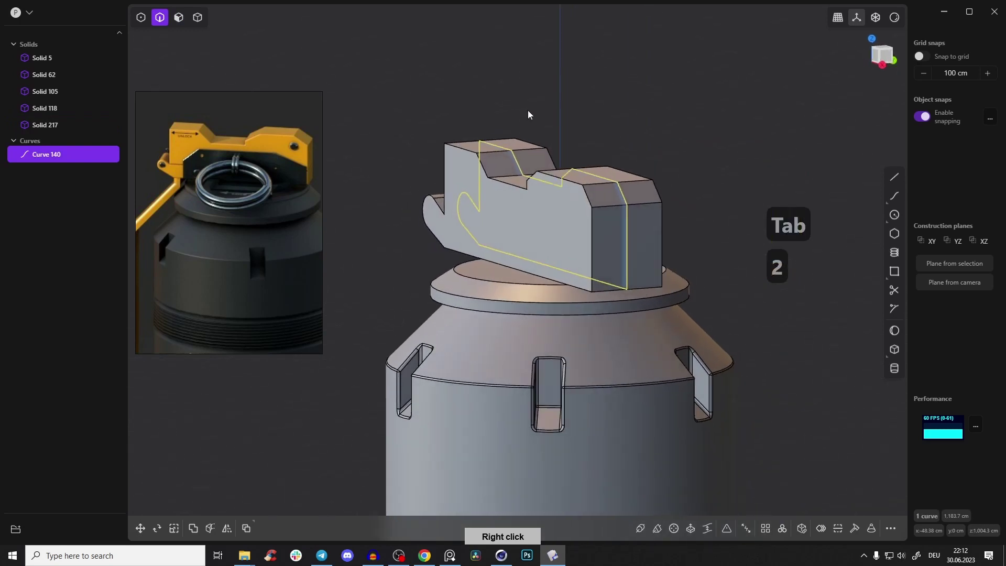
key(x)
right_drag(435, 173, 503, 205)
In the front view, draw a closed six-sided profile with two sloped upper corners along the lever body's bottom edge
click(884, 58)
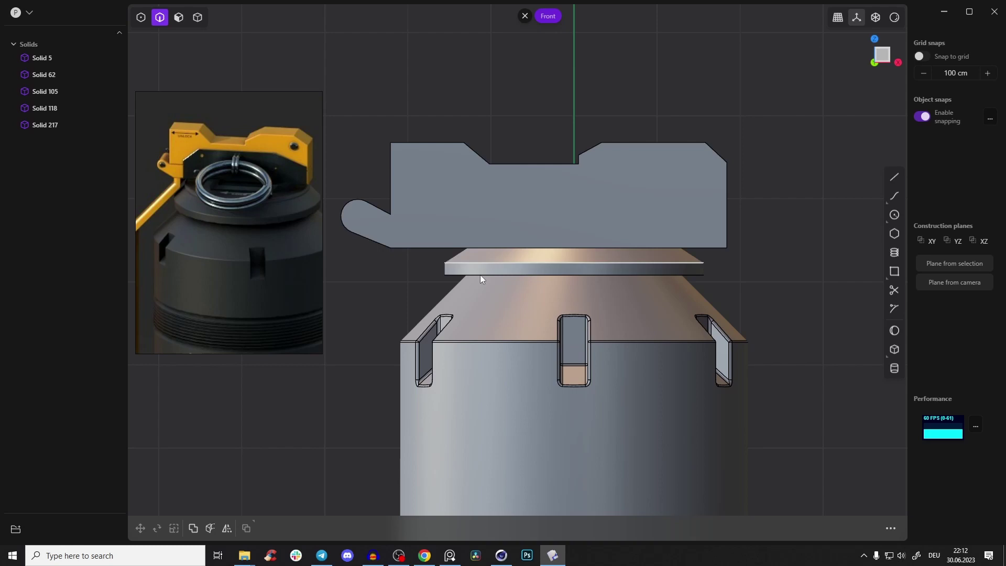
click(895, 178)
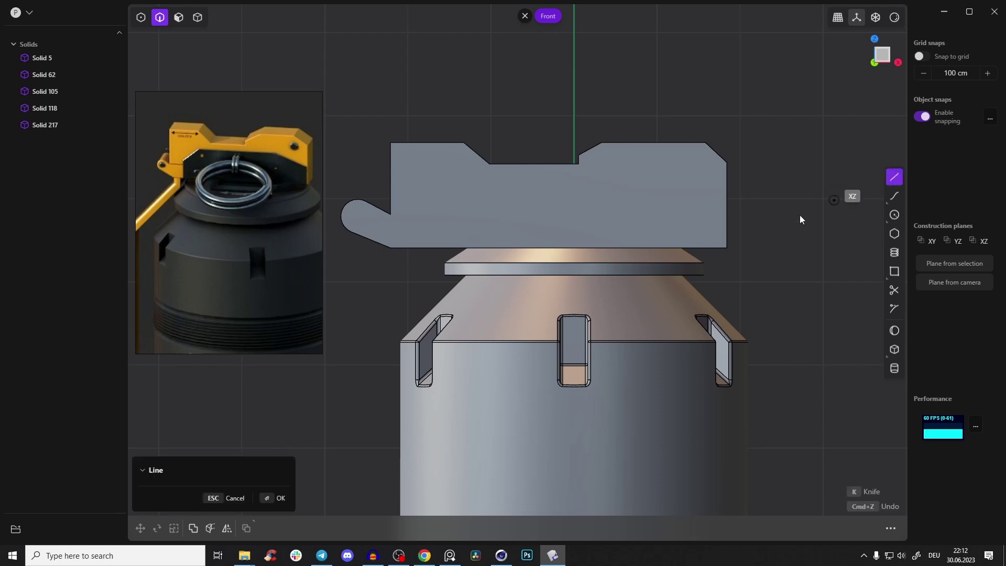
click(719, 247)
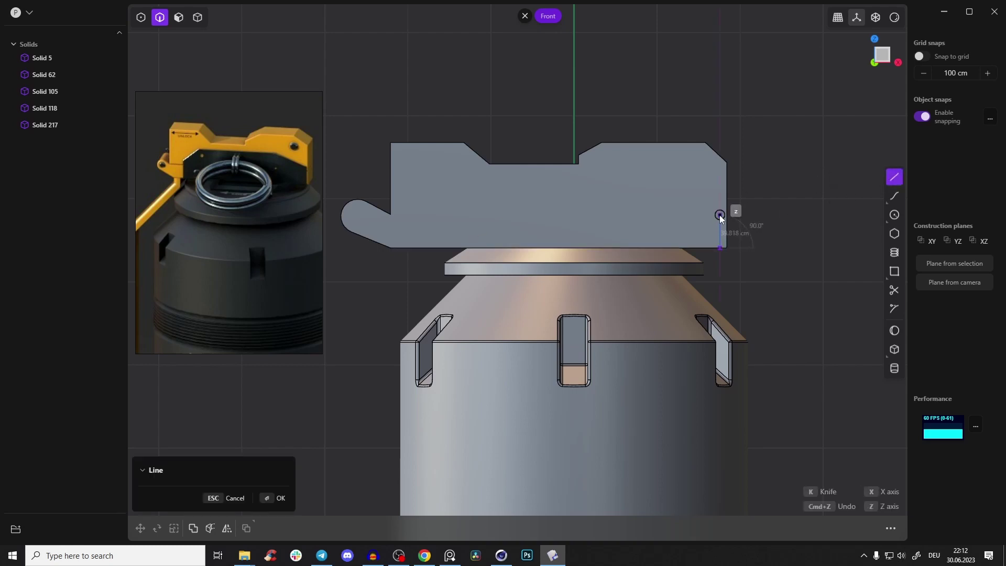
click(720, 216)
click(473, 186)
click(442, 207)
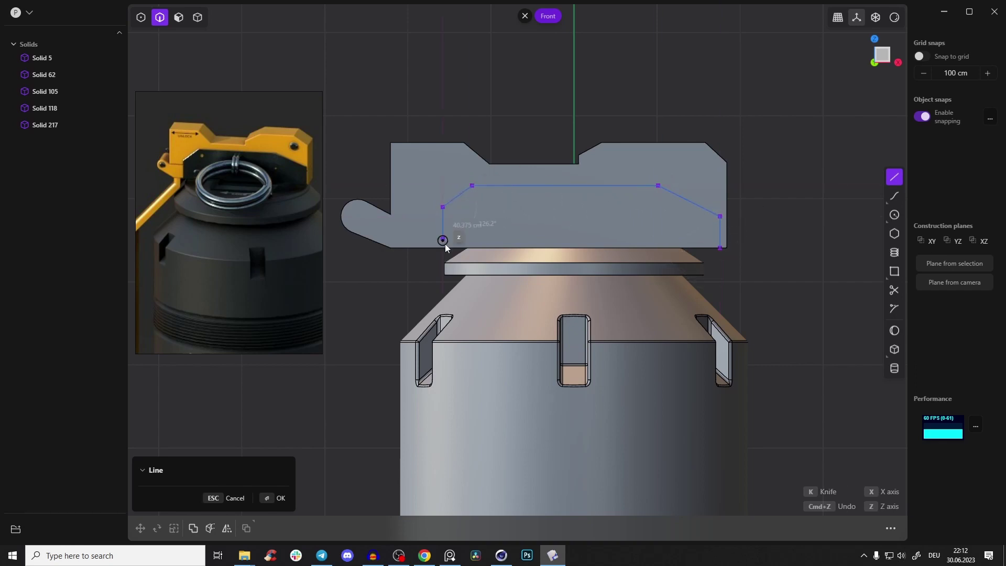
click(721, 247)
Undo the latest operations back to the closed profile curve on the lever body
right_drag(655, 155, 565, 168)
key(ctrl+z)
key(ctrl+z)
key(ctrl+z)
key(ctrl+z)
key(ctrl+z)
key(ctrl+z)
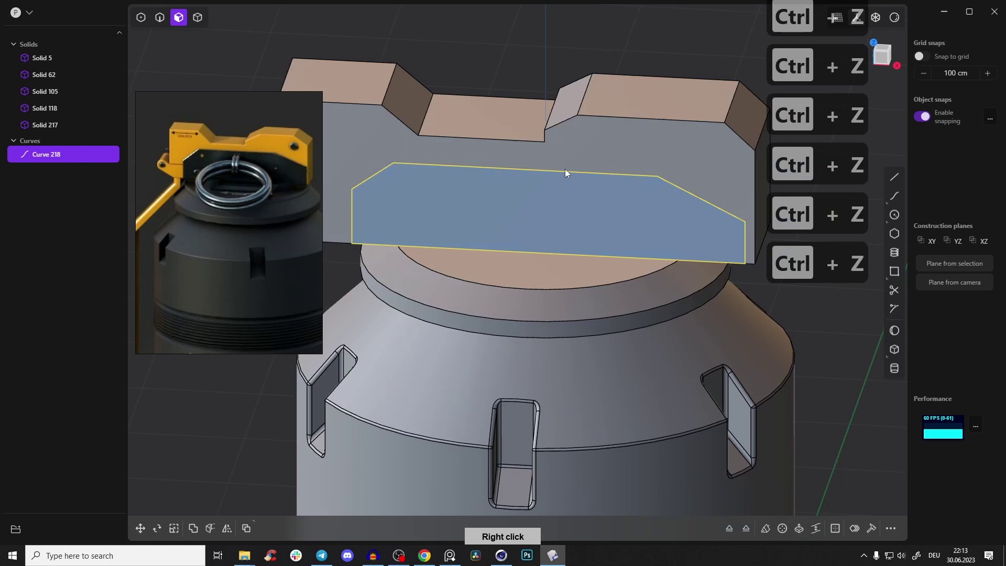
Fillet the four upper corner vertices of the profile curve on the lever side by about 8.8 cm
key(2)
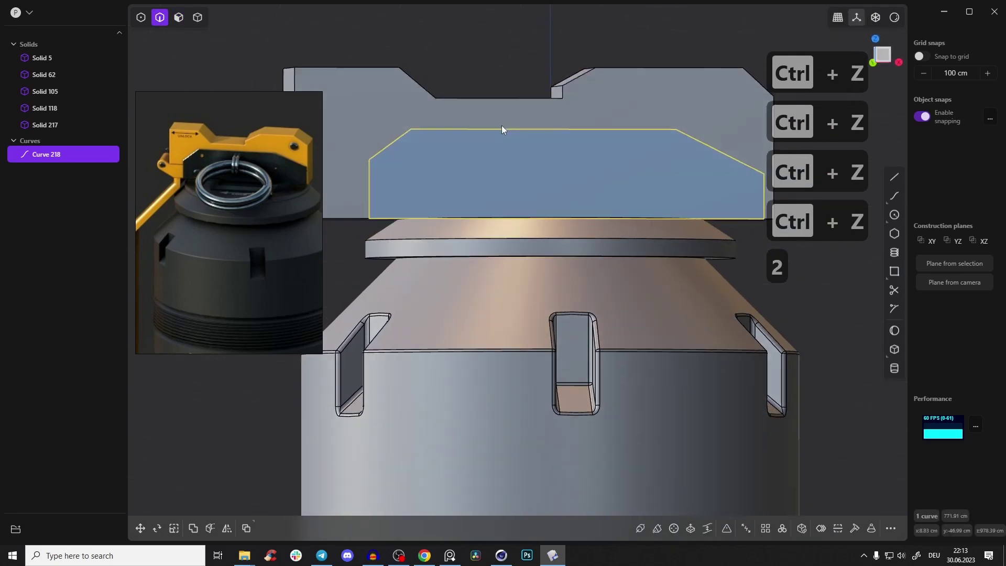
right_drag(502, 124, 374, 171)
key(1)
drag(340, 124, 754, 182)
right_drag(720, 161, 523, 153)
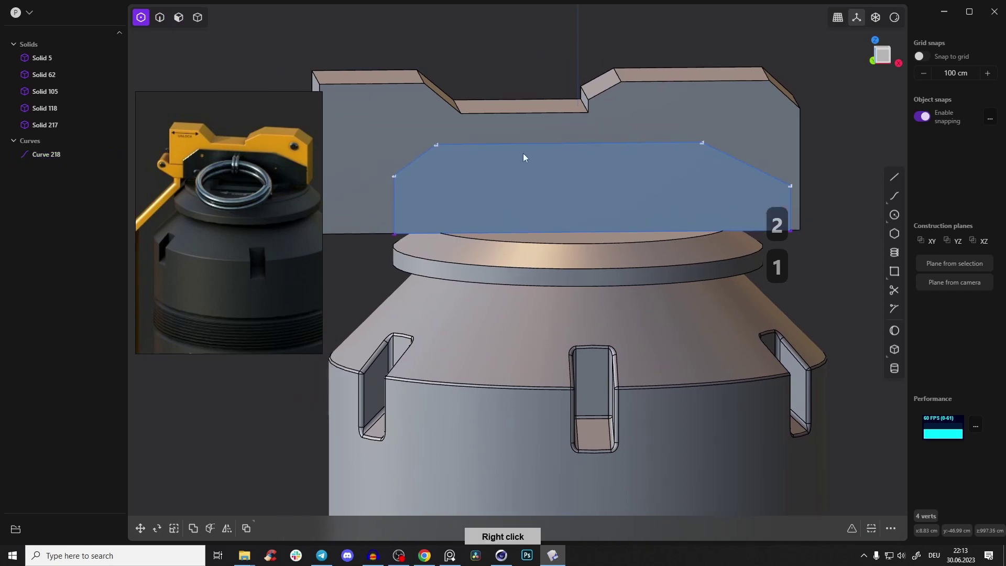
key(b)
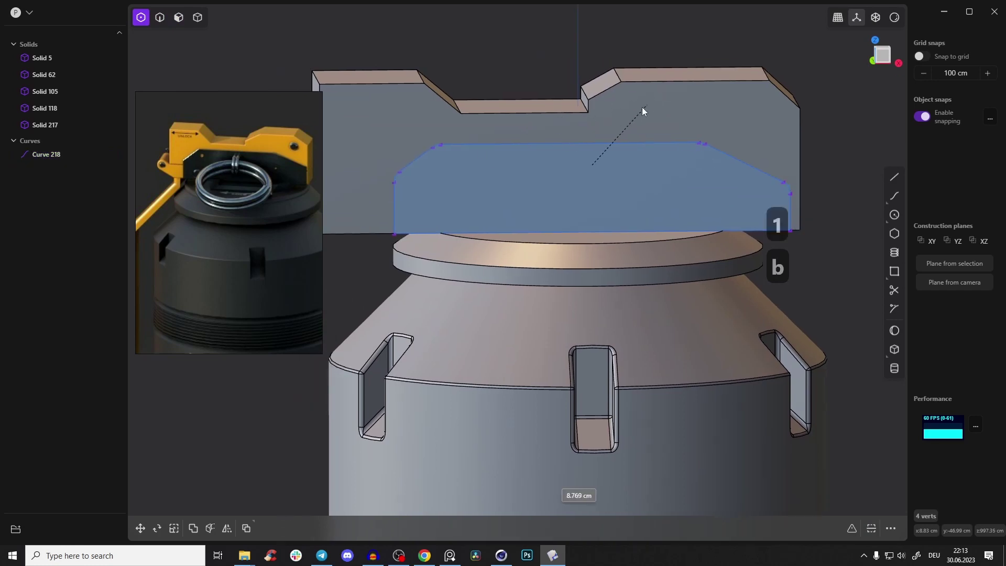
click(648, 105)
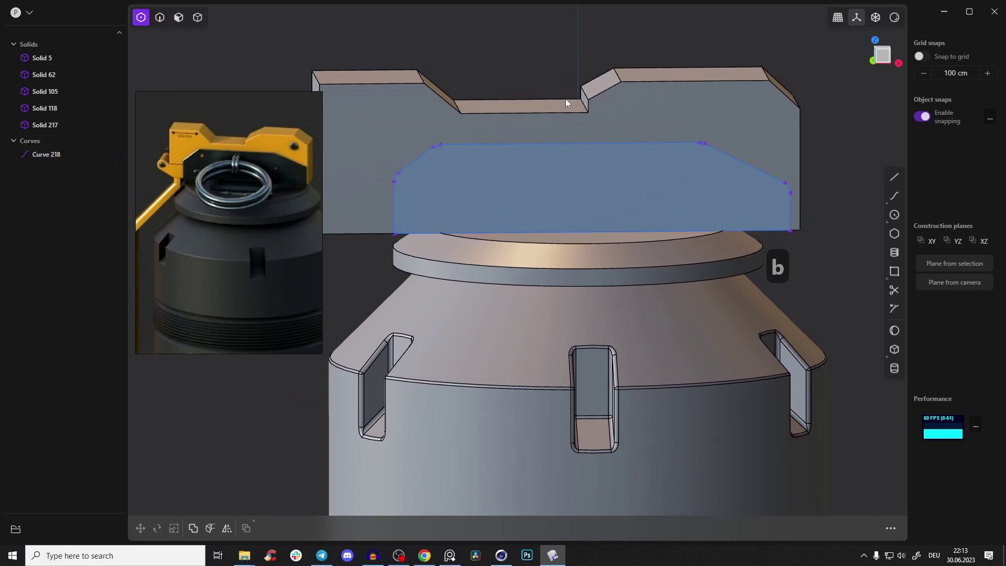
Cut the lever body with the rounded profile curve to separate the side panel as its own solid
key(2)
click(538, 150)
right_drag(537, 152, 496, 182)
key(c)
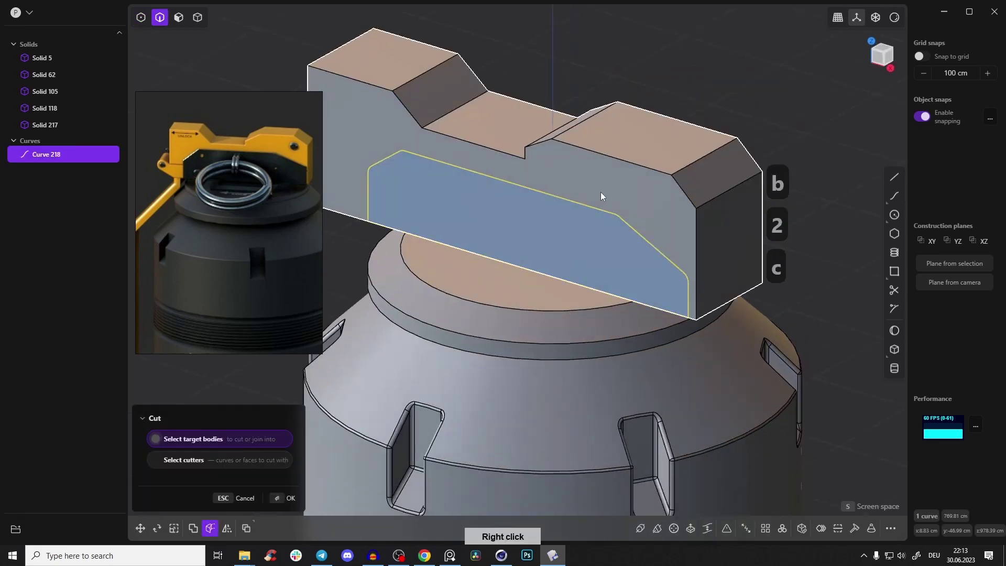
click(592, 175)
right_drag(592, 175, 529, 282)
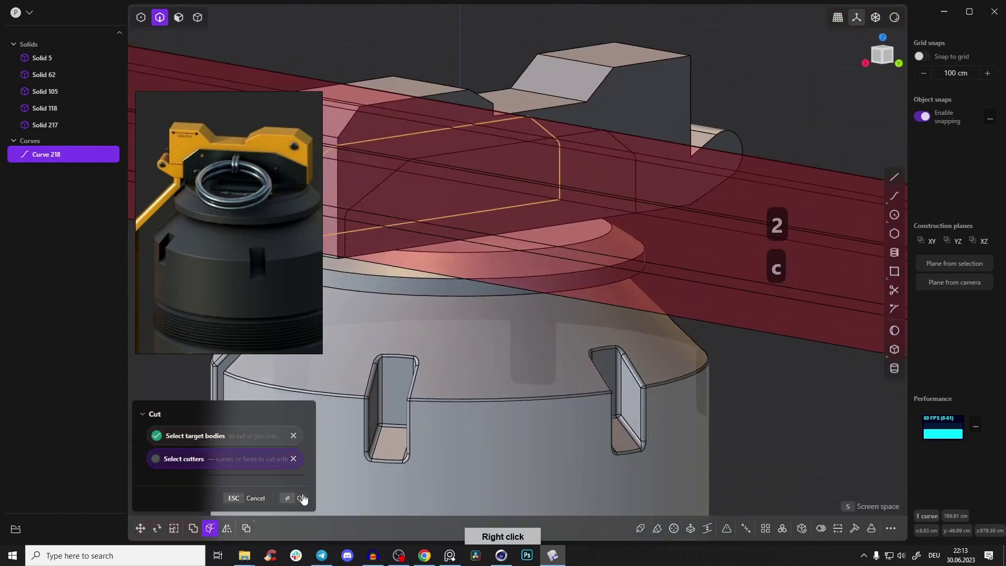
key(Return)
Offset the two opposite side faces of the cut panel outward so it protrudes slightly from the lever body
key(2)
right_drag(504, 173, 539, 148)
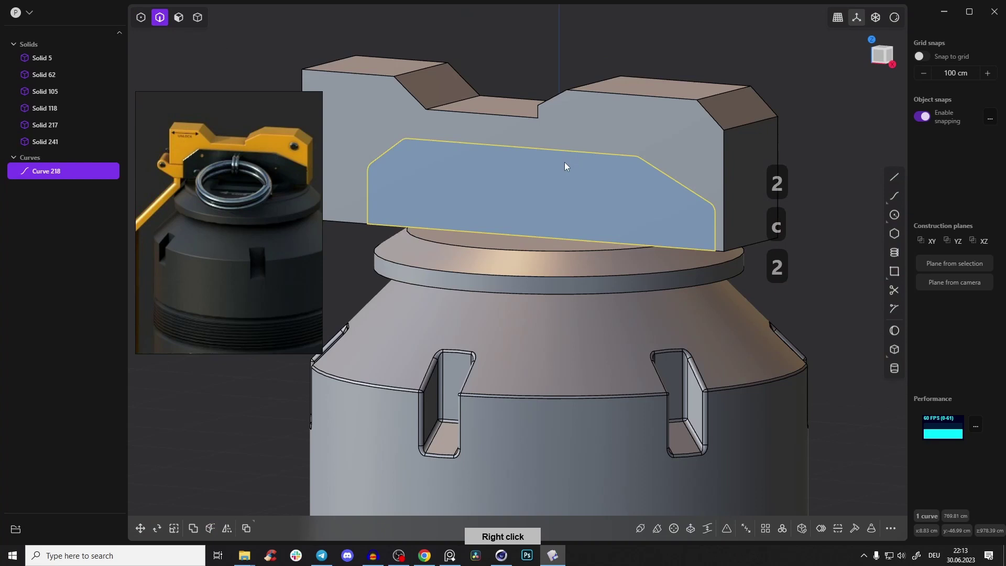
key(2)
key(2)
click(457, 183)
right_drag(461, 182, 293, 178)
shift+click(523, 184)
drag(536, 194, 530, 188)
right_drag(530, 188, 735, 187)
right_drag(429, 169, 446, 261)
click(279, 498)
Fillet the ten crosswise edges at the corners and steps of the lever body
right_drag(412, 320, 375, 194)
key(2)
click(388, 202)
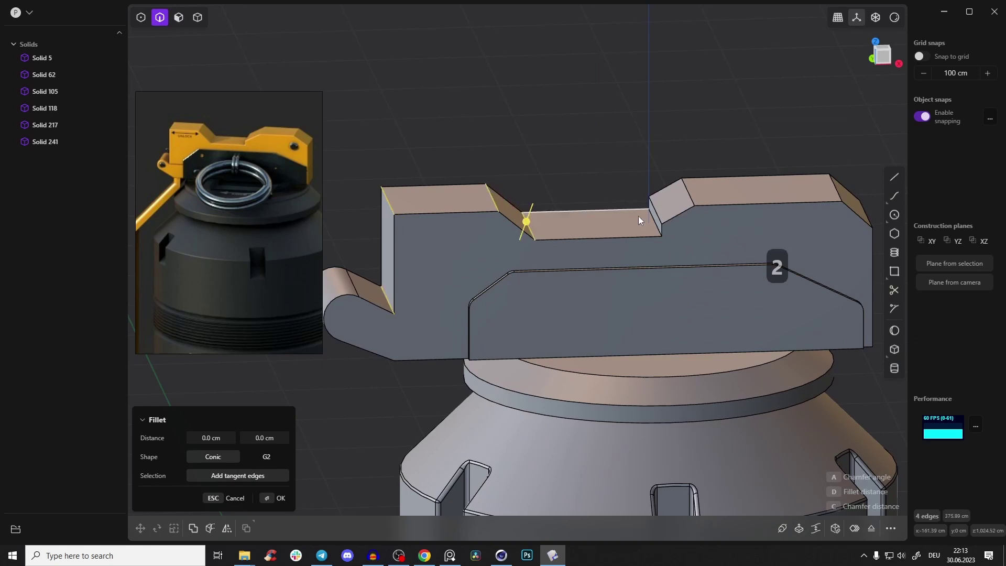
click(654, 224)
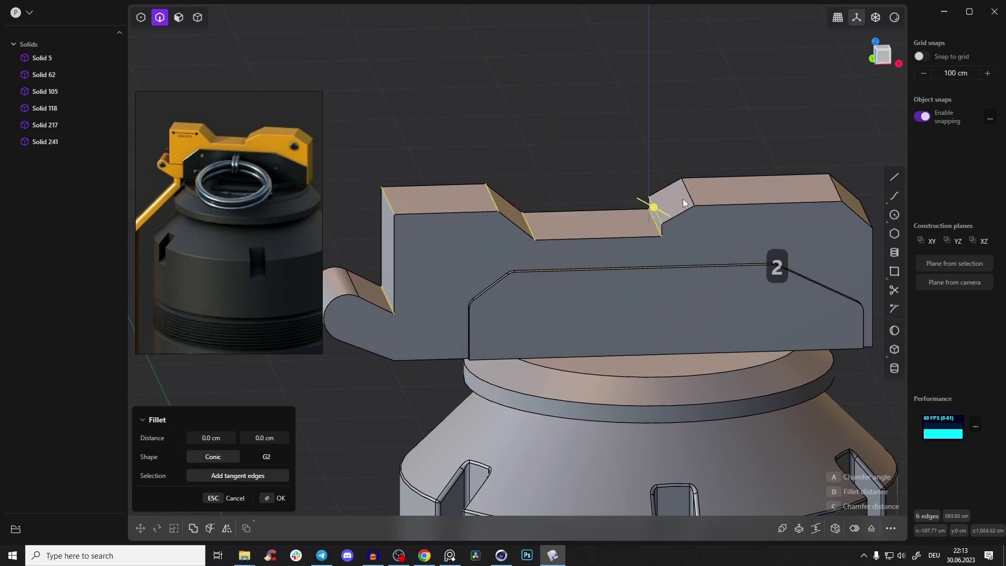
right_drag(726, 193, 727, 215)
click(766, 299)
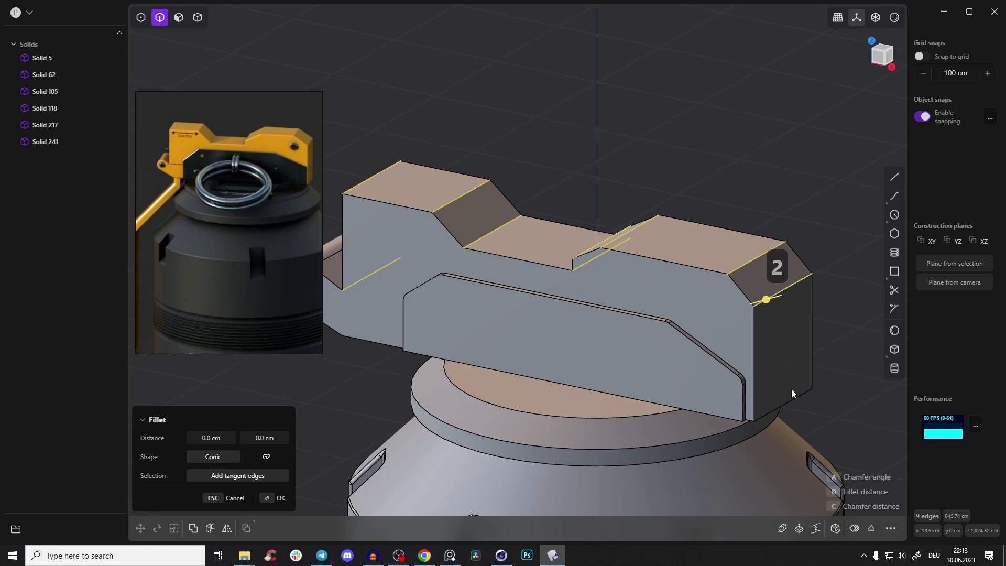
right_drag(779, 373, 552, 307)
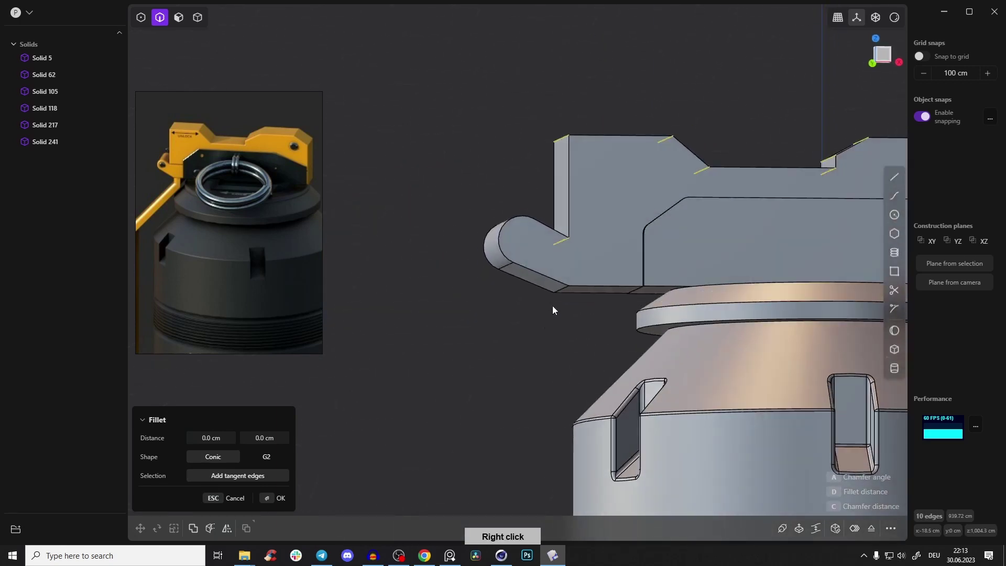
click(564, 294)
drag(564, 297, 565, 297)
right_drag(566, 302, 580, 278)
key(Return)
right_drag(646, 329, 691, 166)
key(Escape)
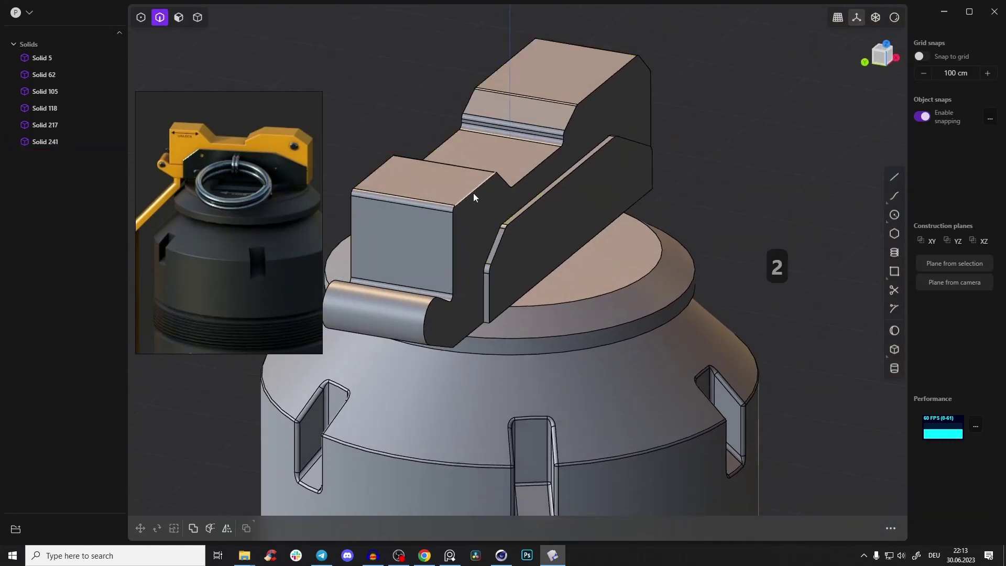
Fillet the outline edges along both sides of the lever body
click(473, 195)
key(f)
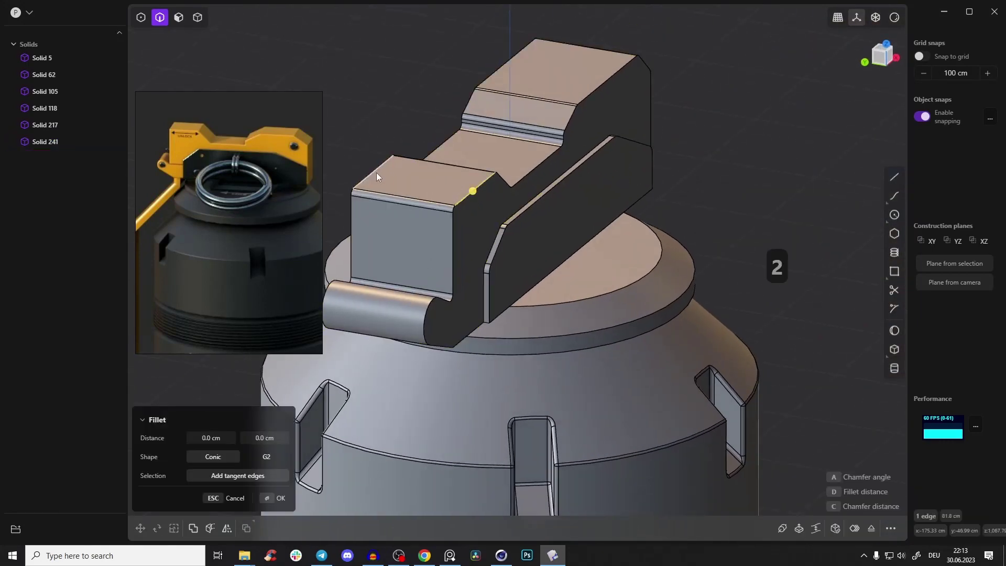
drag(377, 175, 375, 173)
right_drag(375, 172, 535, 256)
right_click(532, 246)
Fillet the outer outline edges of the protruding side panel by about 1.73 cm
key(2)
click(531, 245)
right_drag(461, 229, 507, 252)
click(483, 246)
drag(483, 247, 483, 246)
right_drag(666, 174, 527, 263)
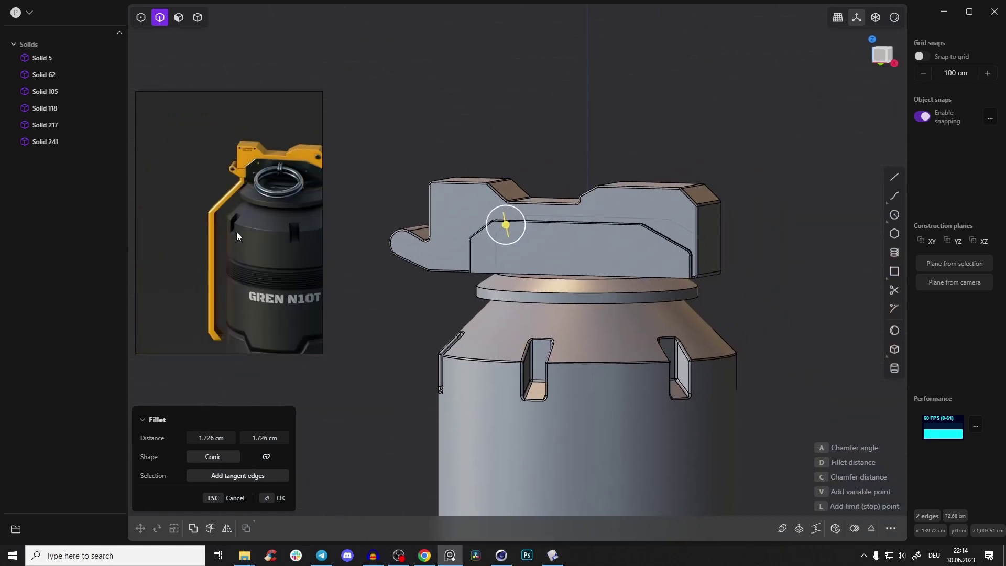
click(281, 497)
In the front view, draw the handle's inner line from below the lever: short vertical, outward diagonal, and long vertical alongside the body
click(886, 62)
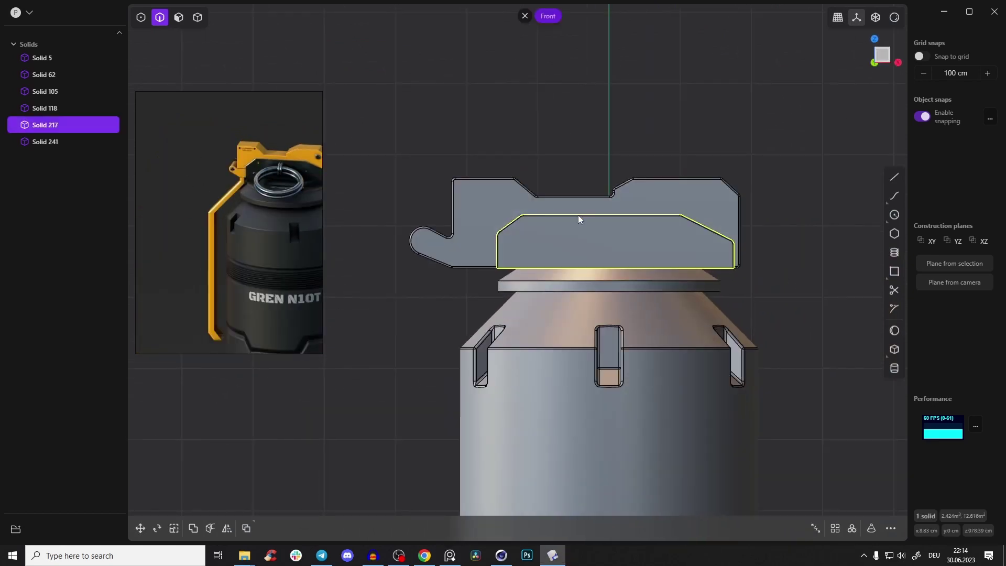
right_drag(456, 267, 528, 154)
key(Escape)
right_drag(470, 211, 514, 126)
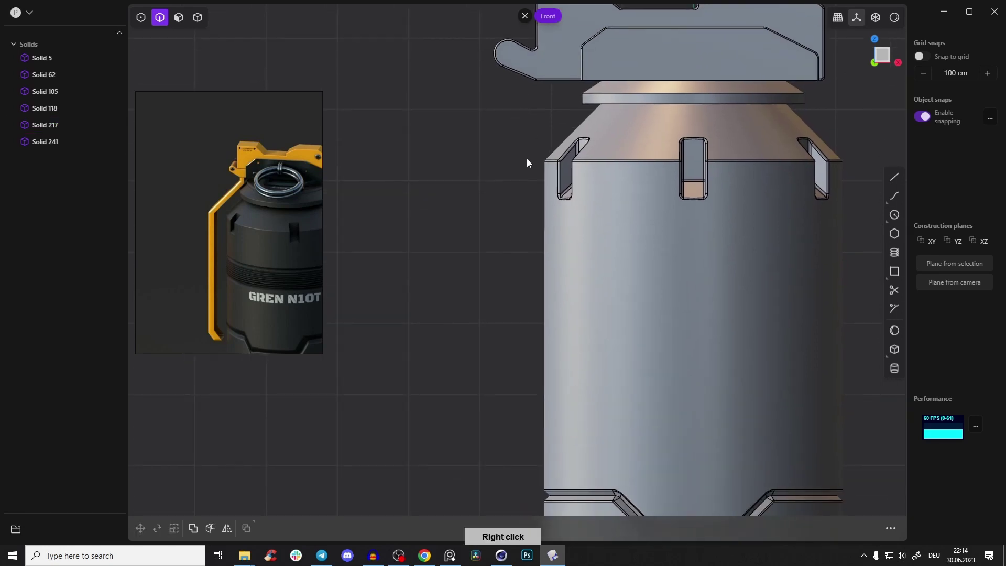
click(892, 180)
right_drag(487, 118, 500, 87)
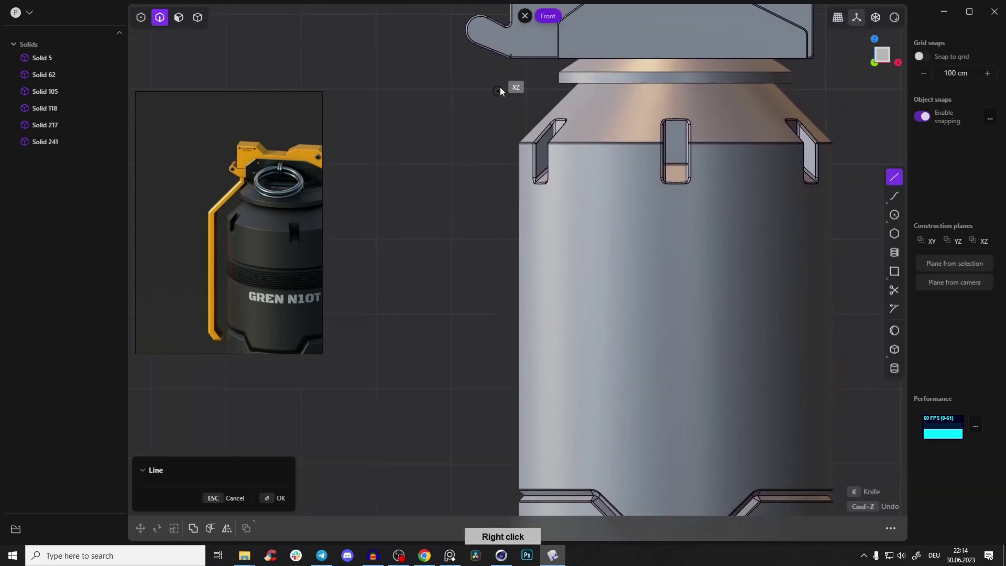
click(527, 52)
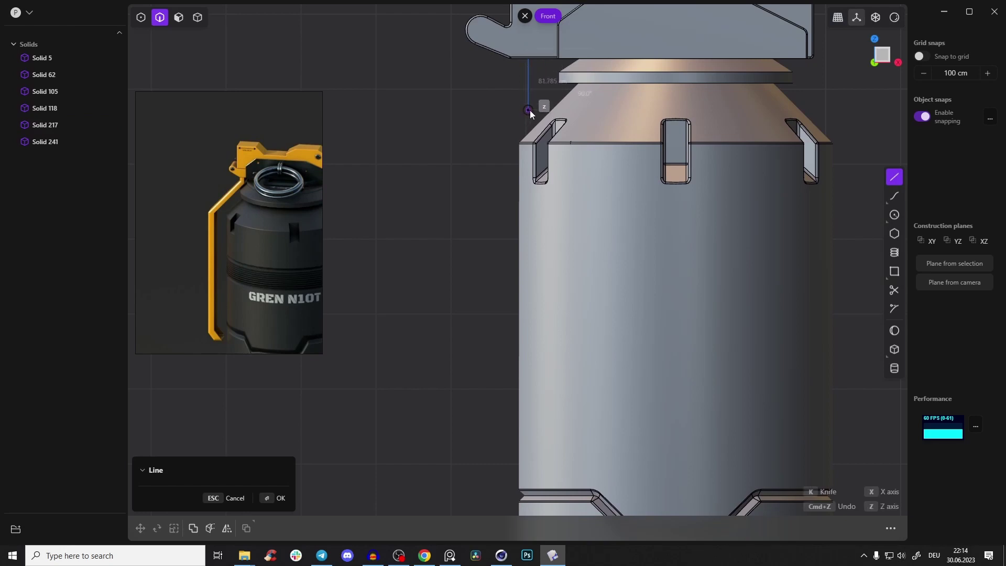
click(529, 95)
click(480, 145)
click(481, 413)
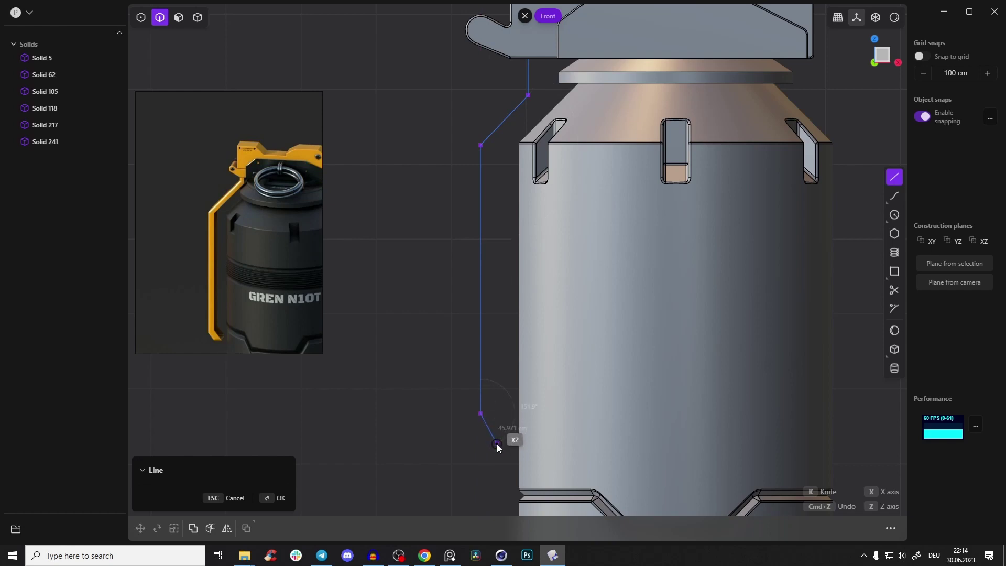
Close the handle profile with an angled lower end and a parallel outer line running up into the lever body
click(480, 435)
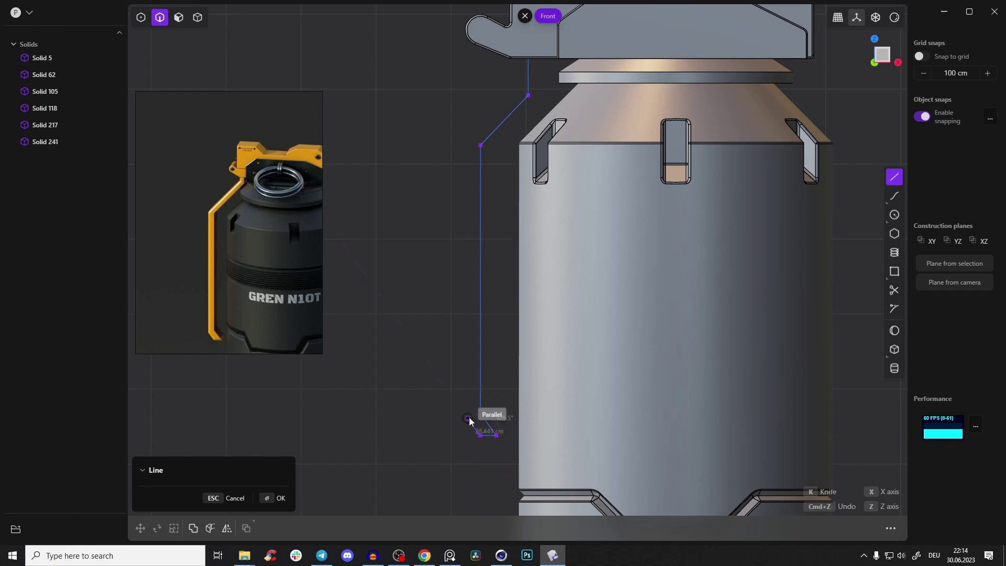
click(466, 414)
click(465, 143)
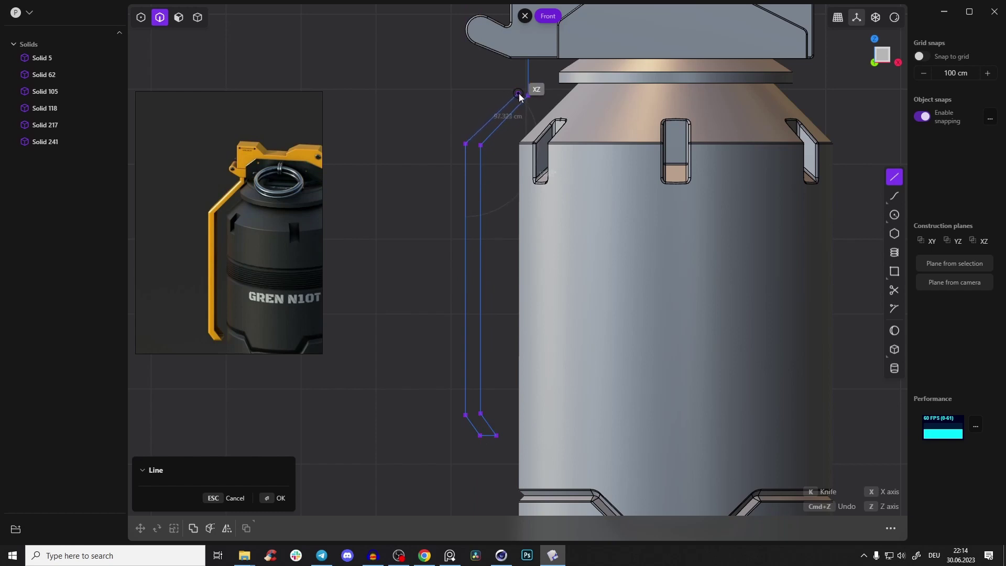
right_drag(523, 46, 489, 173)
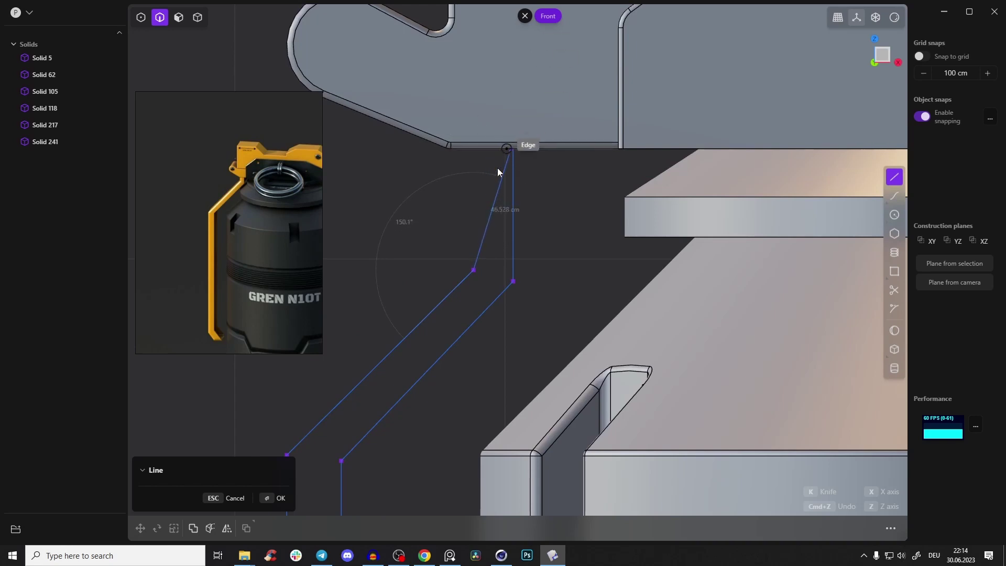
key(alt+z)
right_drag(519, 86, 517, 183)
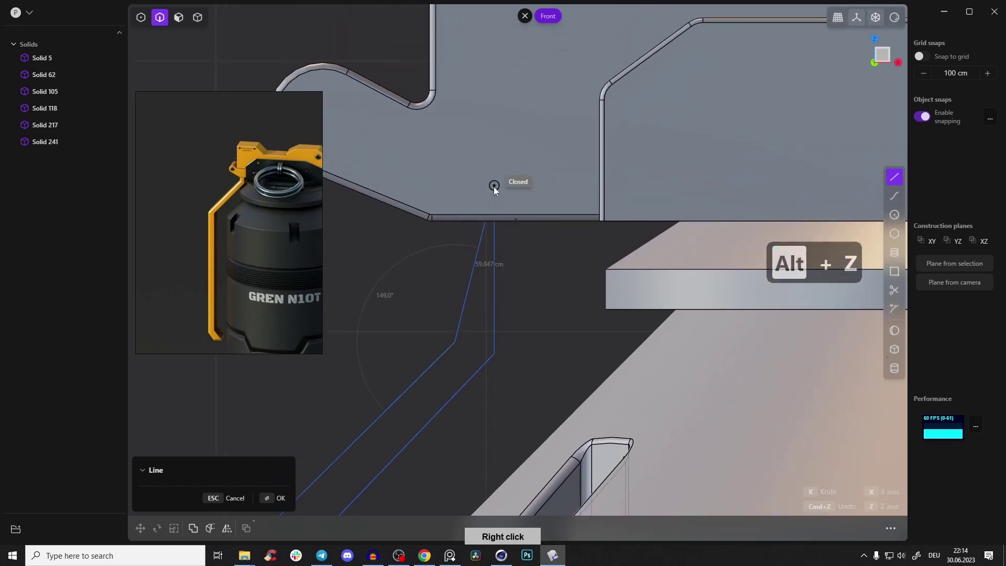
click(454, 186)
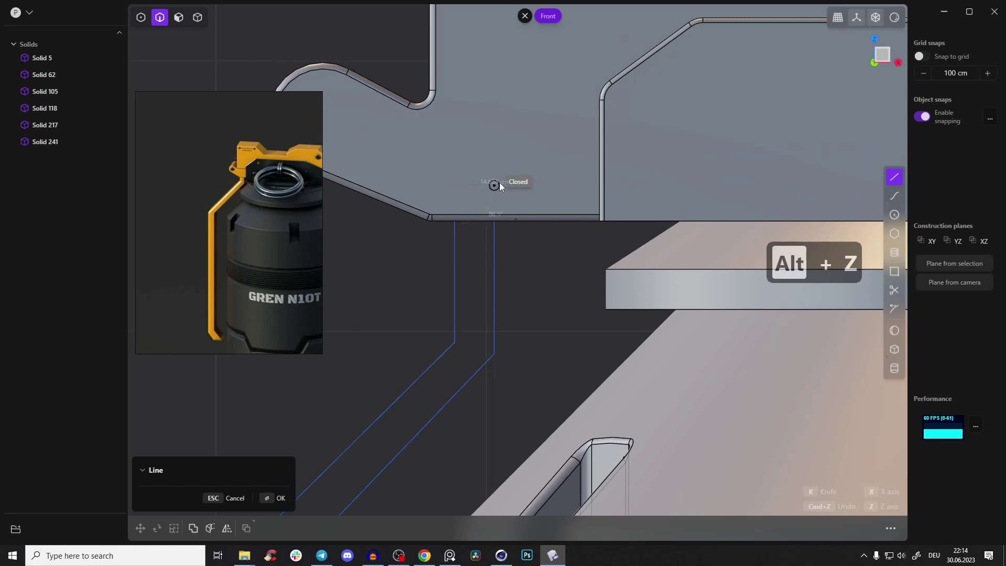
click(494, 187)
Extrude the closed handle profile to both sides of its sketch plane as a new solid
right_drag(512, 189, 556, 142)
key(3)
key(e)
right_drag(392, 190, 511, 178)
key(Tab)
right_click(709, 197)
key(Tab)
Fillet the eight crosswise edges at the handle's bends and lower end by about 5 cm
scroll(511, 178, down, 4)
click(495, 175)
click(546, 121)
right_drag(546, 122, 509, 97)
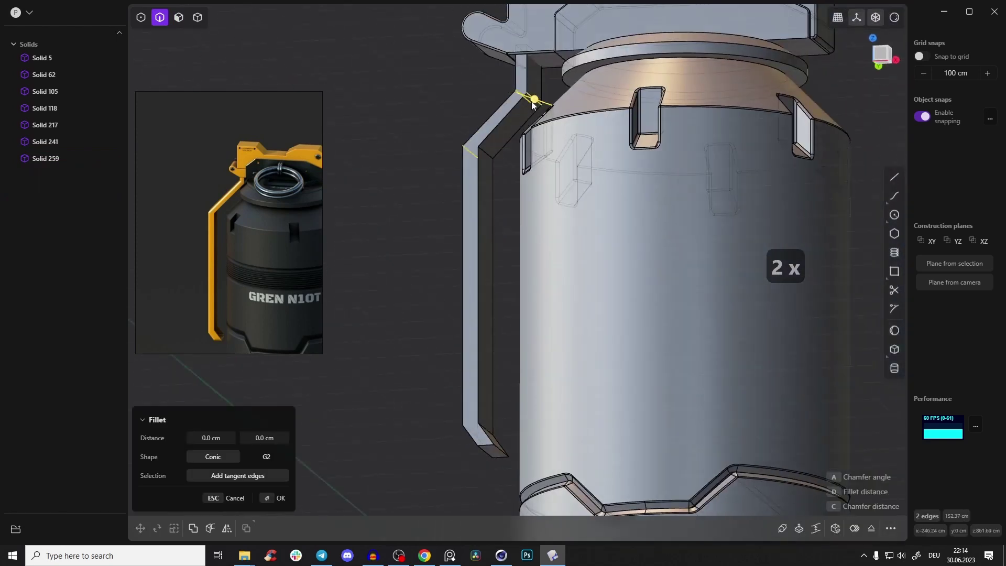
click(486, 158)
right_drag(487, 158, 498, 400)
click(476, 464)
click(498, 400)
drag(499, 400, 502, 411)
right_drag(504, 412, 571, 179)
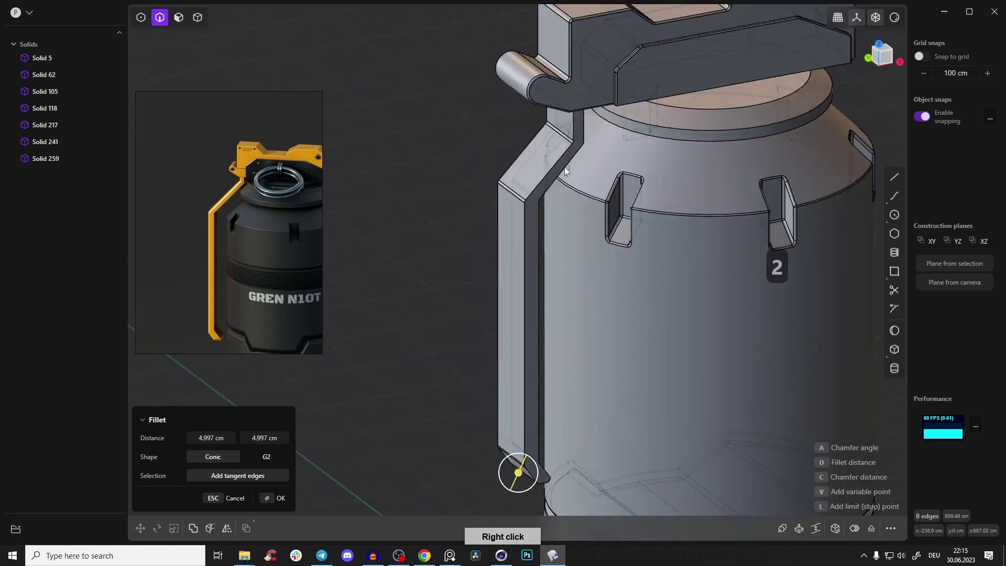
right_click(563, 164)
Fillet the lengthwise outline edges on both sides of the handle by about 2.86 cm
click(554, 164)
click(561, 171)
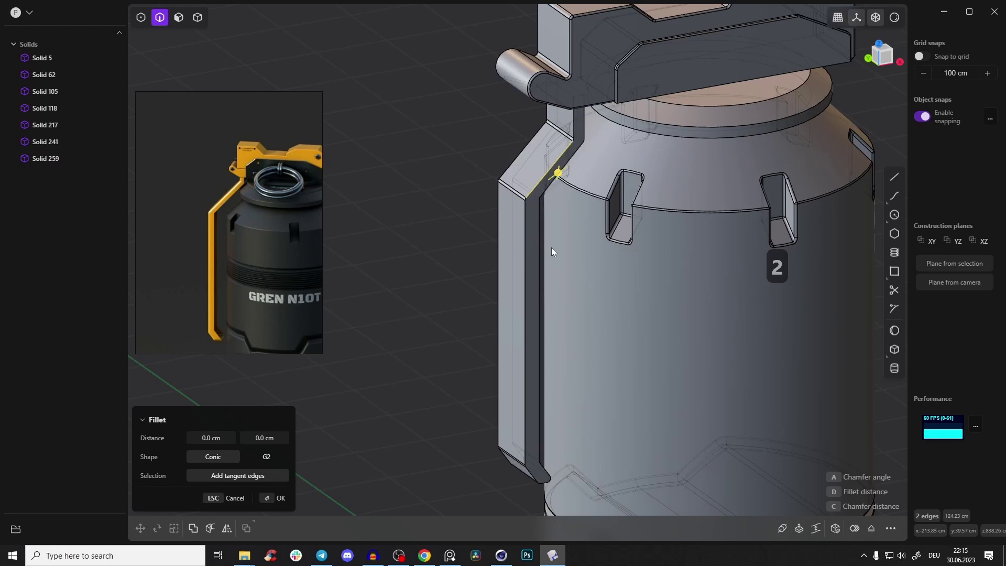
drag(523, 157, 531, 173)
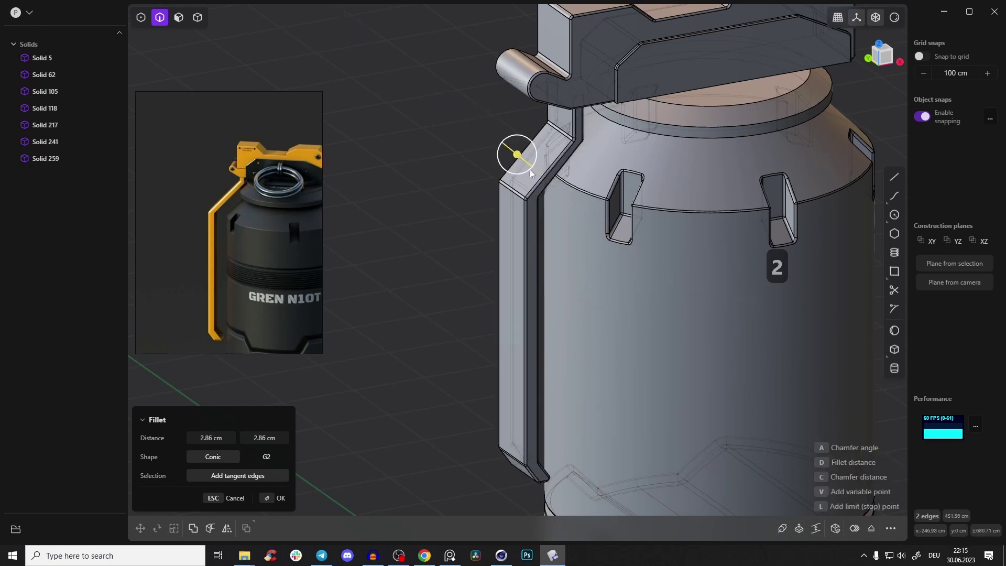
click(283, 499)
Union the lever body and the handle into a single solid
right_drag(556, 263, 541, 76)
key(Tab)
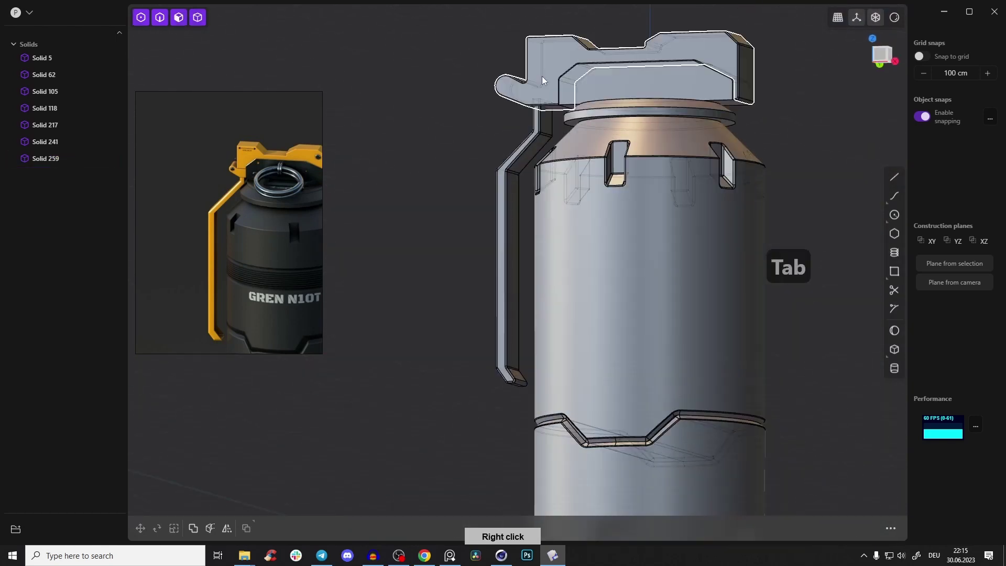
click(558, 61)
click(542, 126)
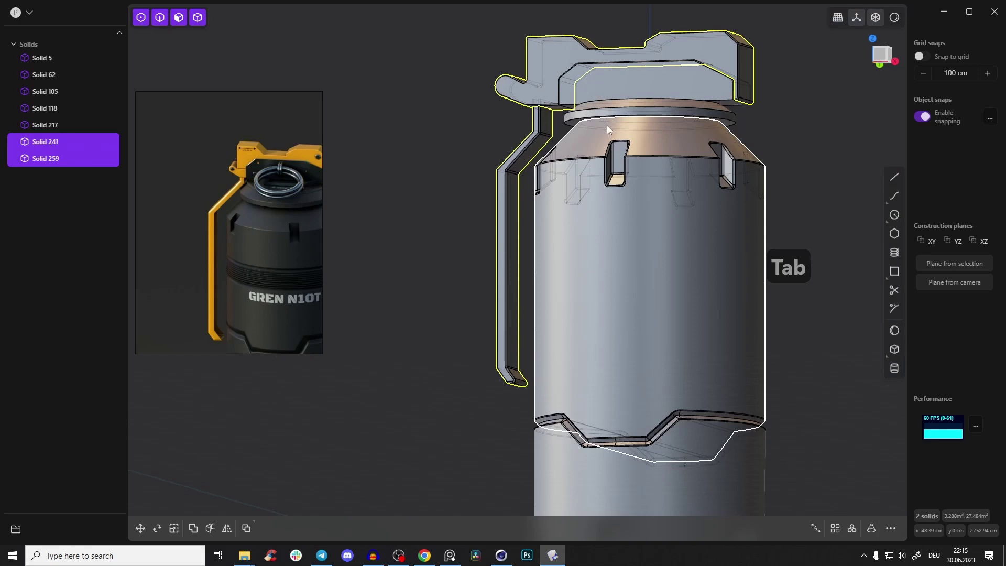
key(q)
right_drag(602, 146, 761, 445)
key(q)
right_drag(638, 288, 260, 467)
click(285, 498)
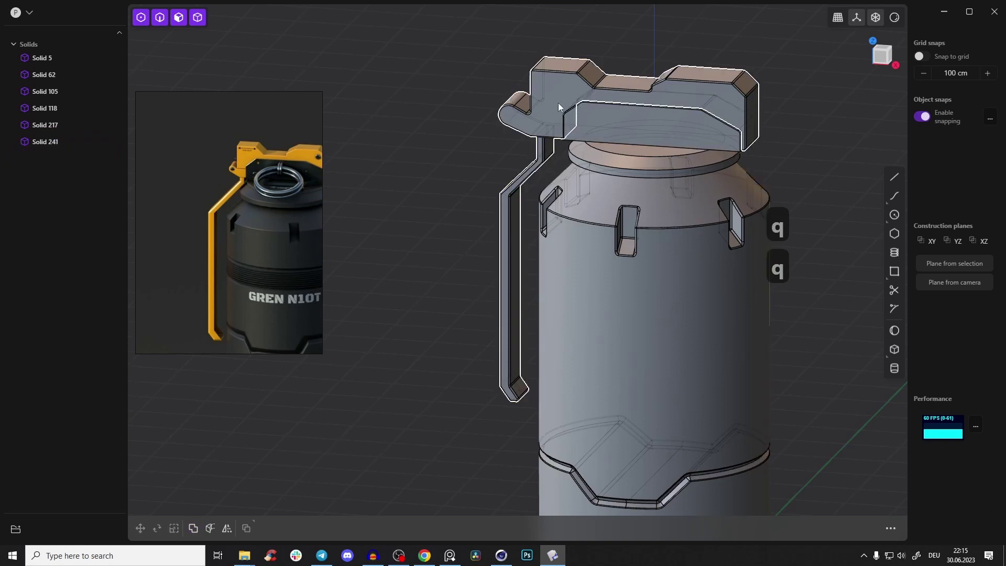
Turn off X-ray and switch the viewport to a glossy red matcap with the model edges hidden
key(alt+z)
right_drag(675, 124, 650, 233)
scroll(650, 233, down, 6)
middle_drag(685, 163, 582, 152)
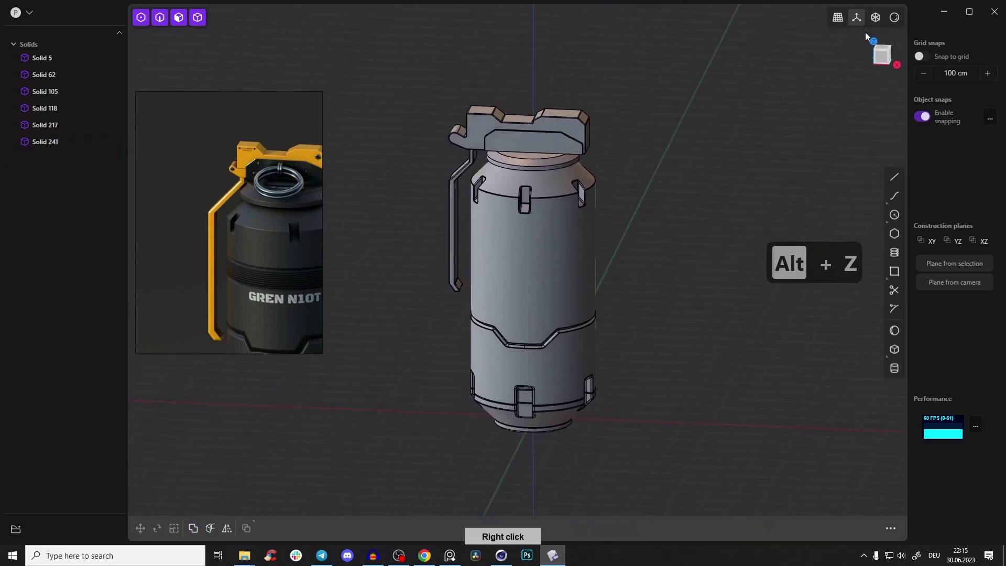
click(894, 19)
click(867, 62)
click(842, 128)
Inspect the shaded grenade from several angles and compare the lever's ring area with the reference image
right_drag(574, 222, 636, 152)
scroll(595, 203, up, 2)
right_drag(650, 69, 603, 163)
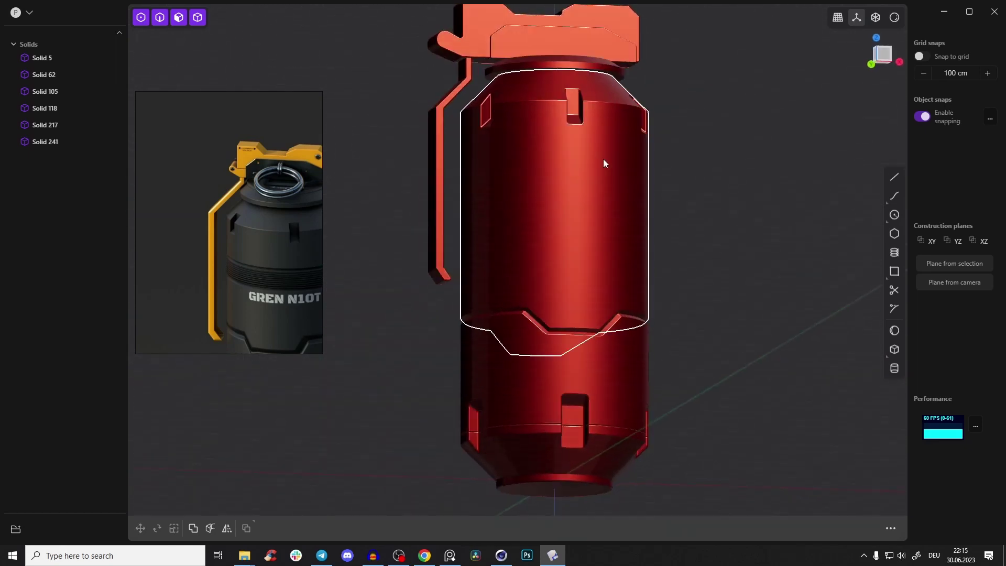
scroll(608, 151, down, 6)
right_drag(622, 114, 547, 194)
scroll(570, 236, up, 5)
scroll(573, 275, down, 3)
scroll(556, 243, up, 3)
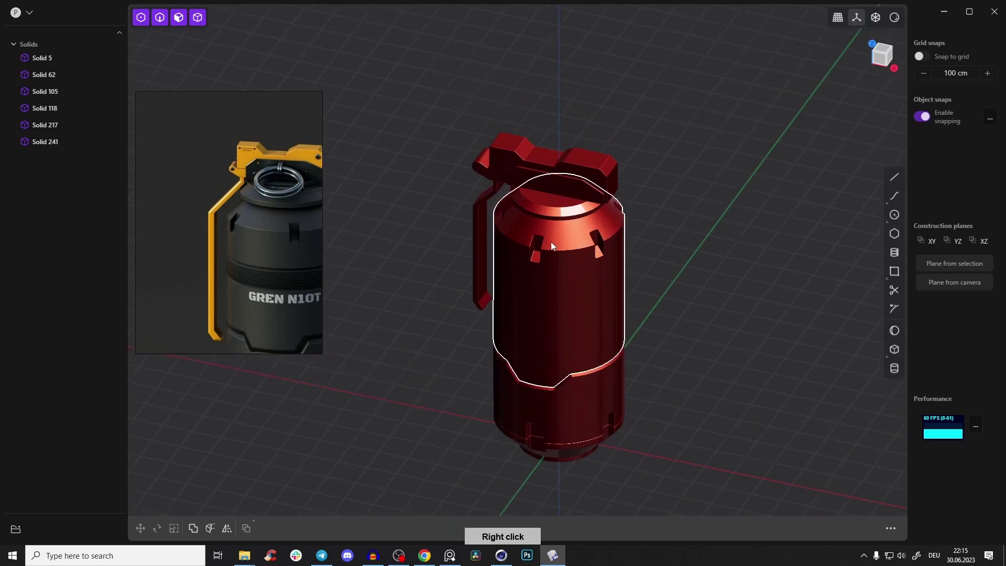
scroll(280, 188, up, 2)
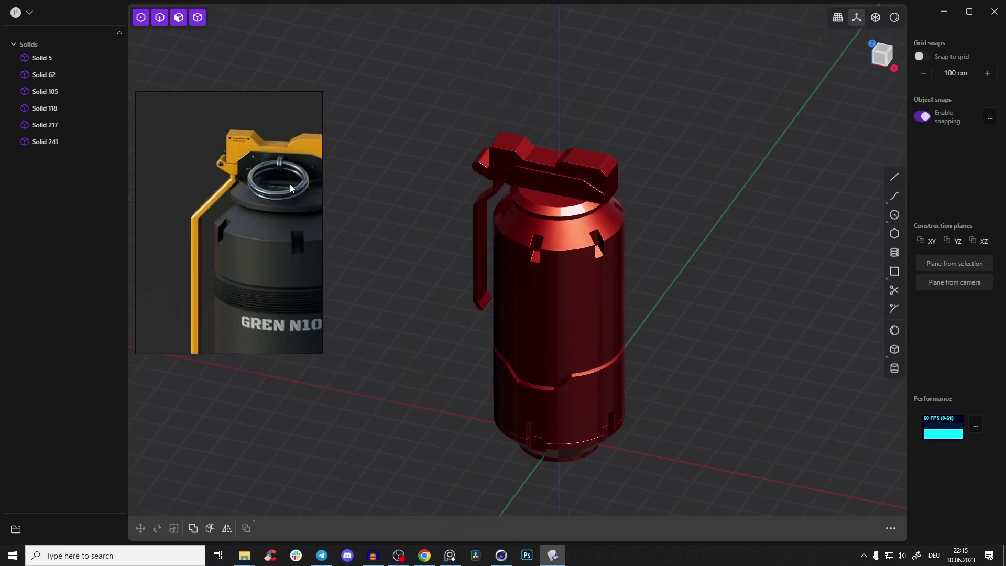
Switch the viewport back to the gray shaded display with the model edges visible
middle_drag(290, 184, 261, 203)
scroll(251, 177, up, 1)
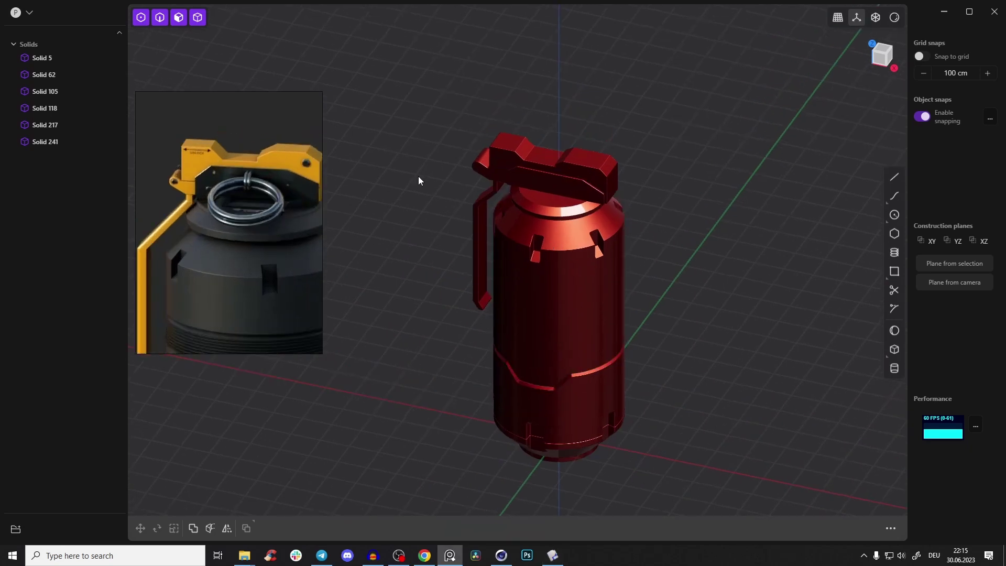
click(882, 59)
right_drag(477, 266, 591, 84)
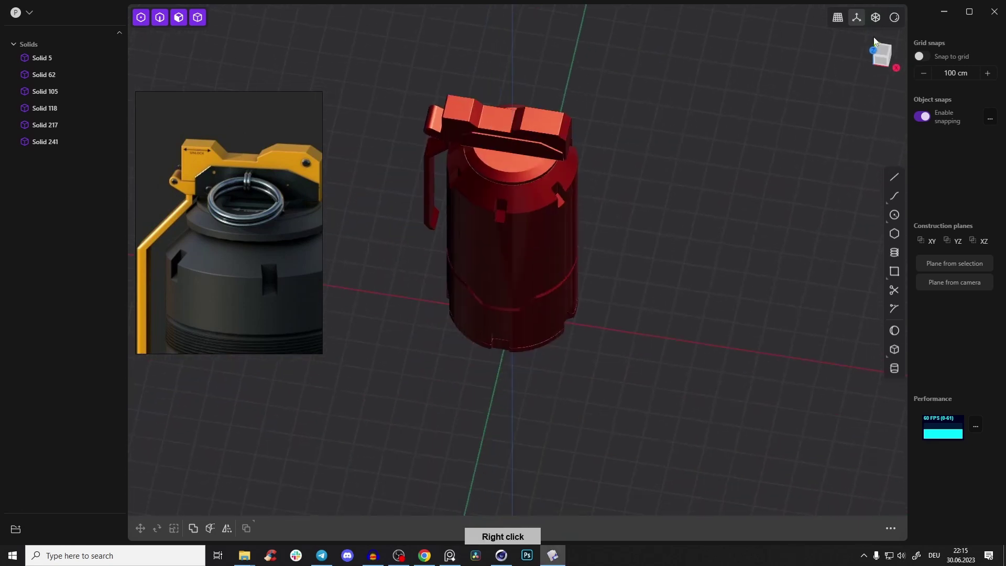
click(884, 49)
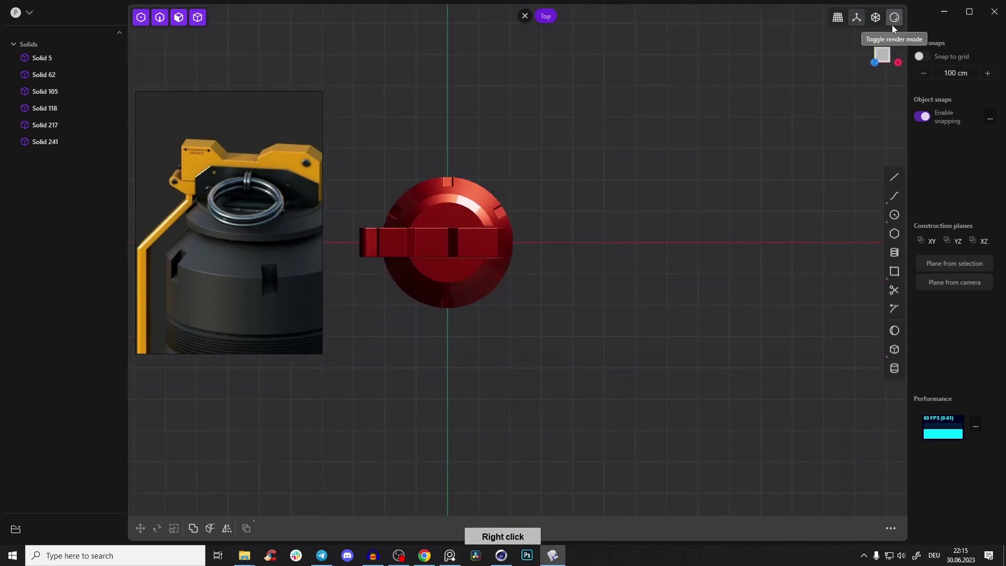
mouse_move(895, 24)
click(838, 71)
Draw an upright spiral on the X axis beside the grenade's base with a radius of about 81.3 cm
right_drag(676, 218, 608, 208)
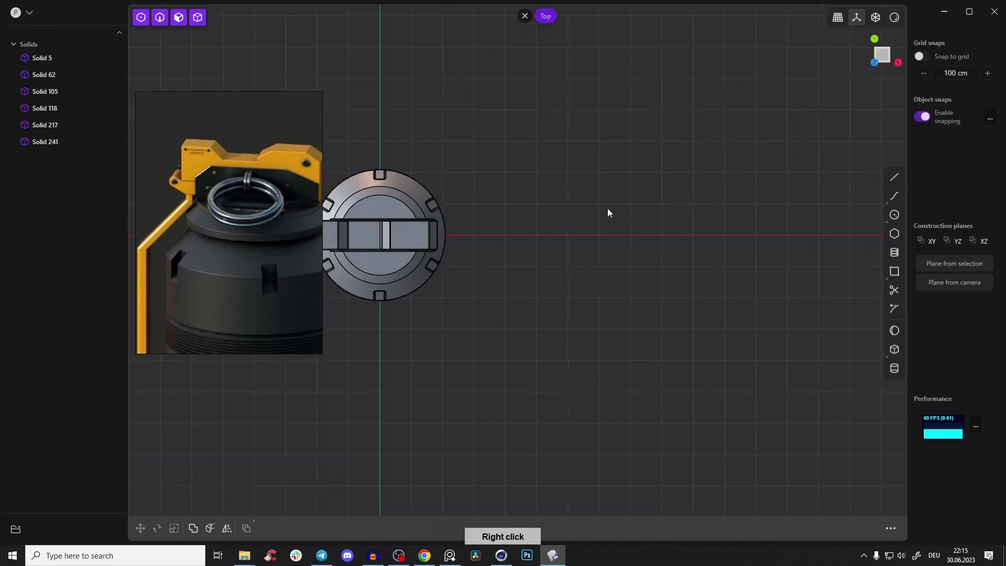
right_drag(872, 279, 552, 335)
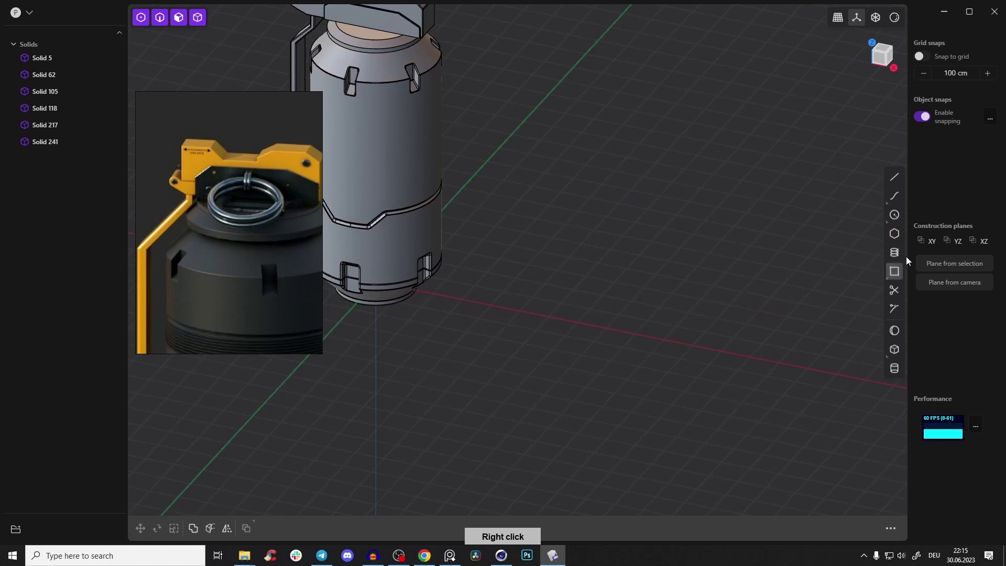
right_drag(442, 218, 552, 386)
right_drag(447, 198, 489, 125)
scroll(482, 220, up, 4)
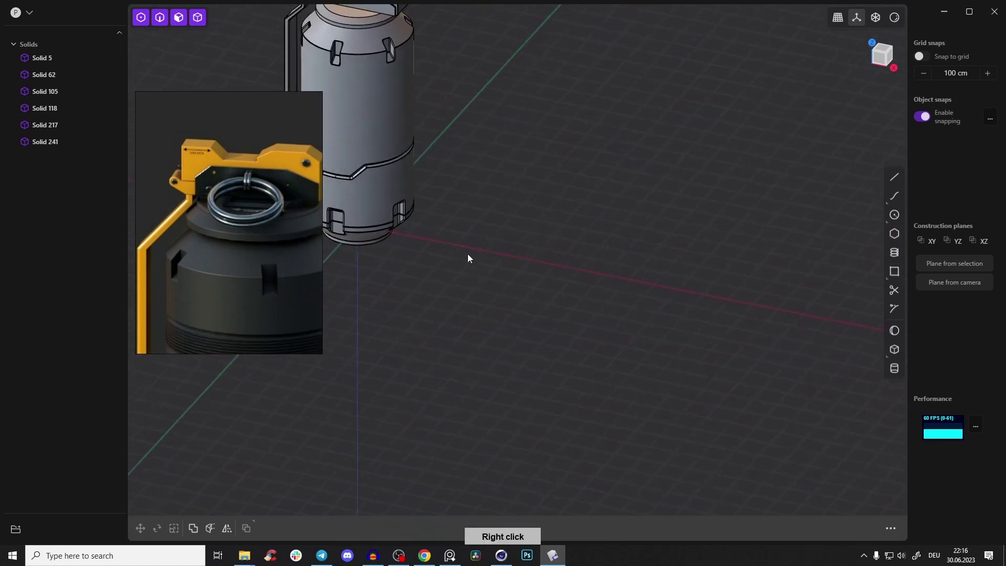
right_drag(467, 254, 501, 291)
click(895, 254)
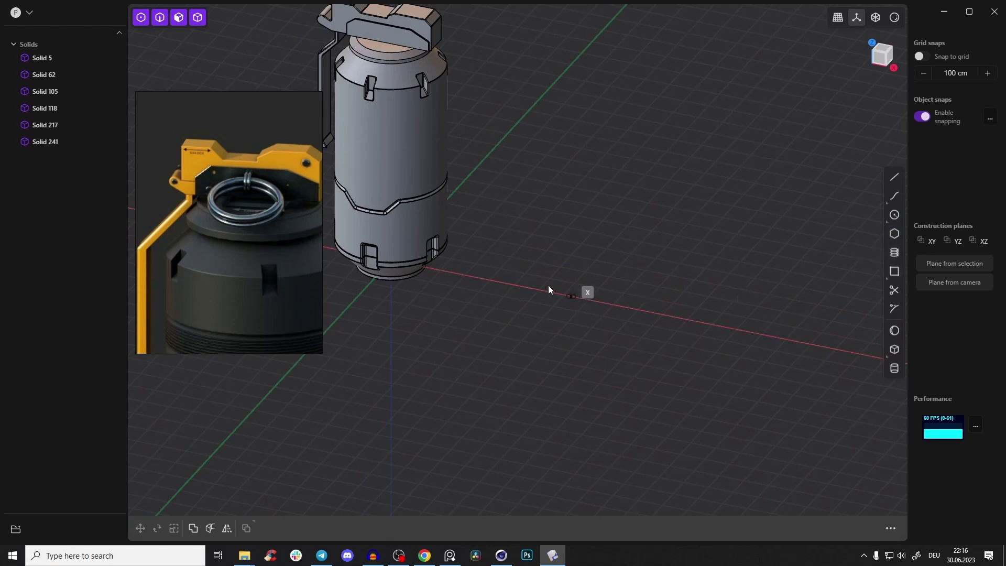
click(509, 284)
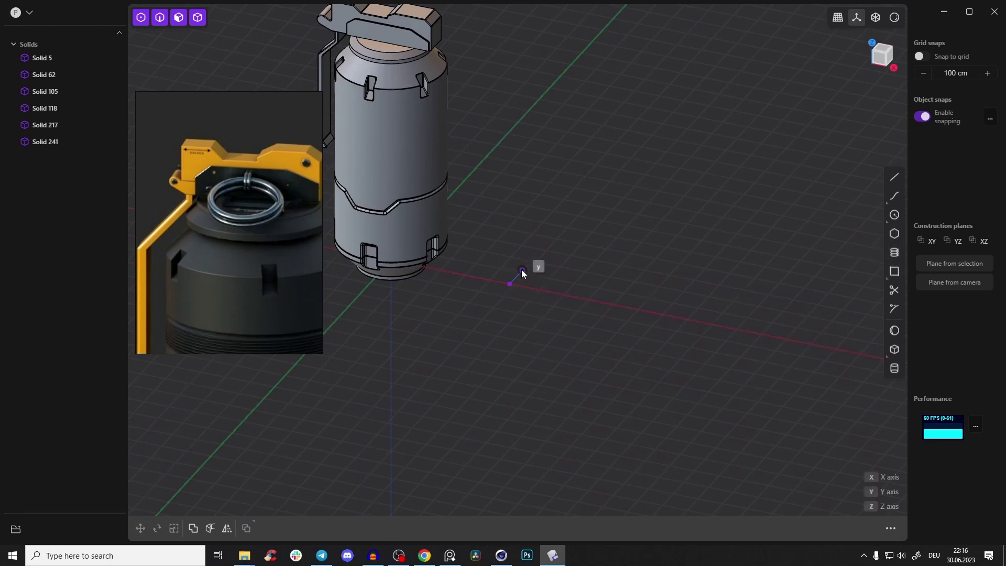
right_drag(512, 272, 507, 284)
scroll(514, 274, up, 3)
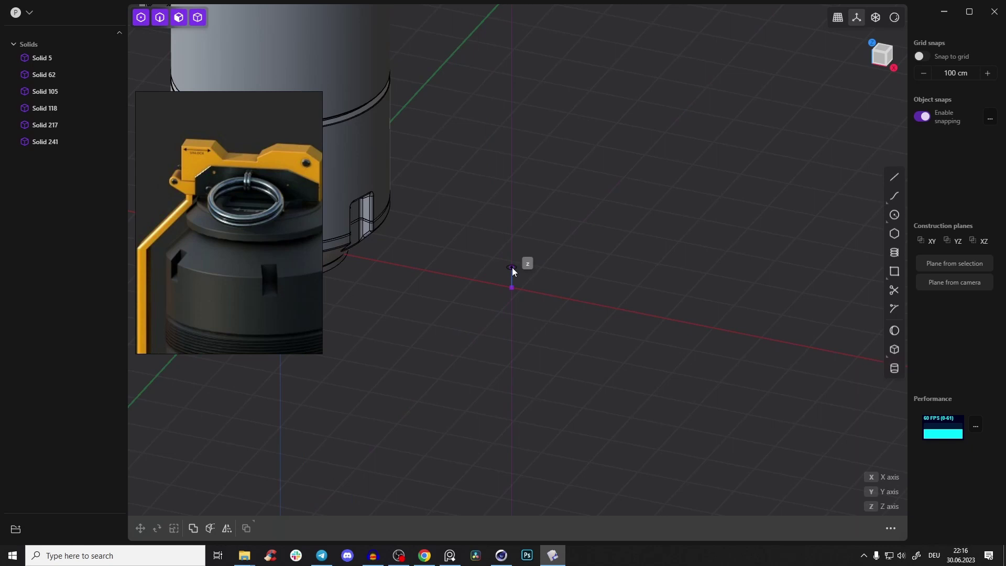
click(511, 268)
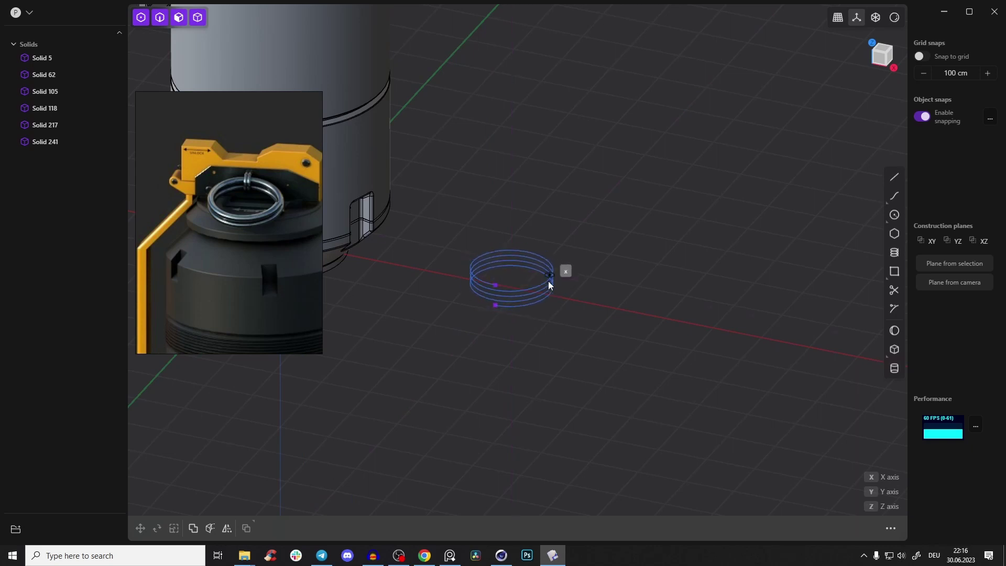
click(550, 282)
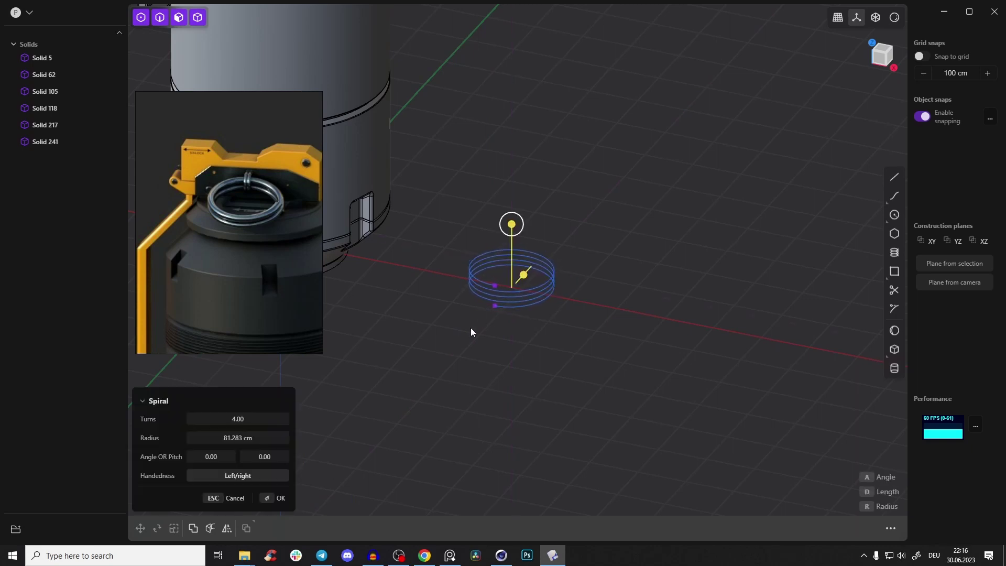
Set the spiral to 2 turns and finish it
right_click(494, 307)
scroll(493, 307, up, 5)
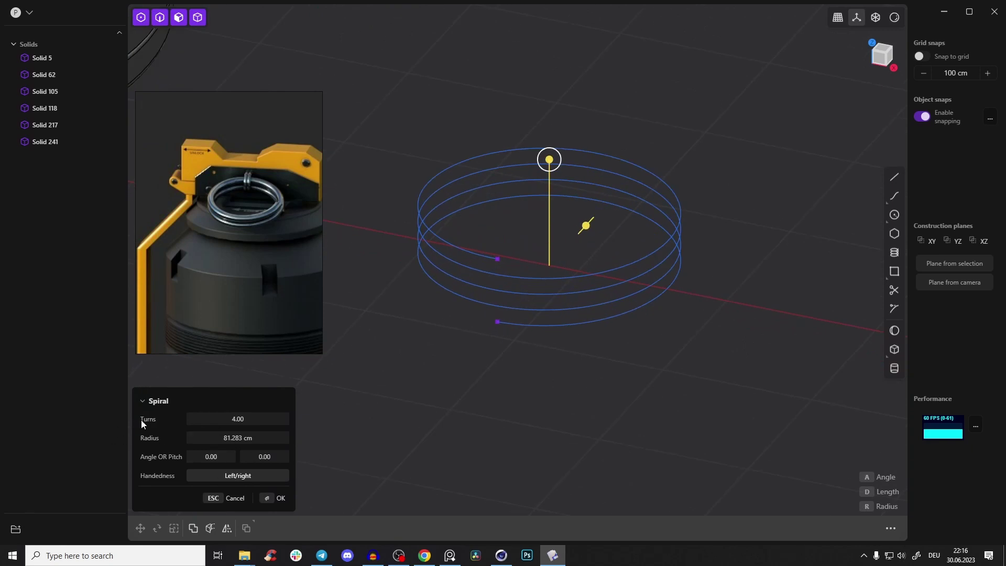
drag(237, 419, 231, 418)
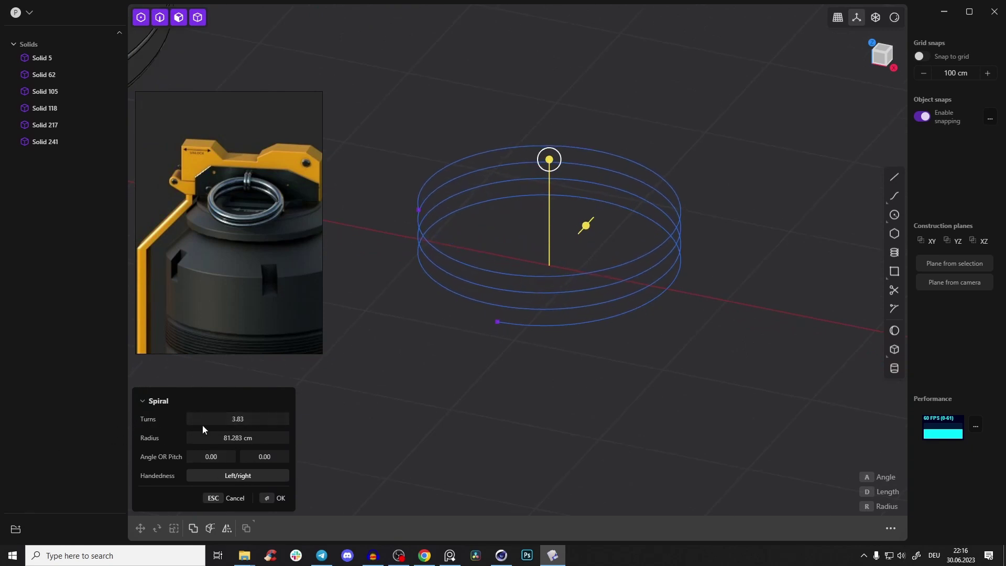
text(2)
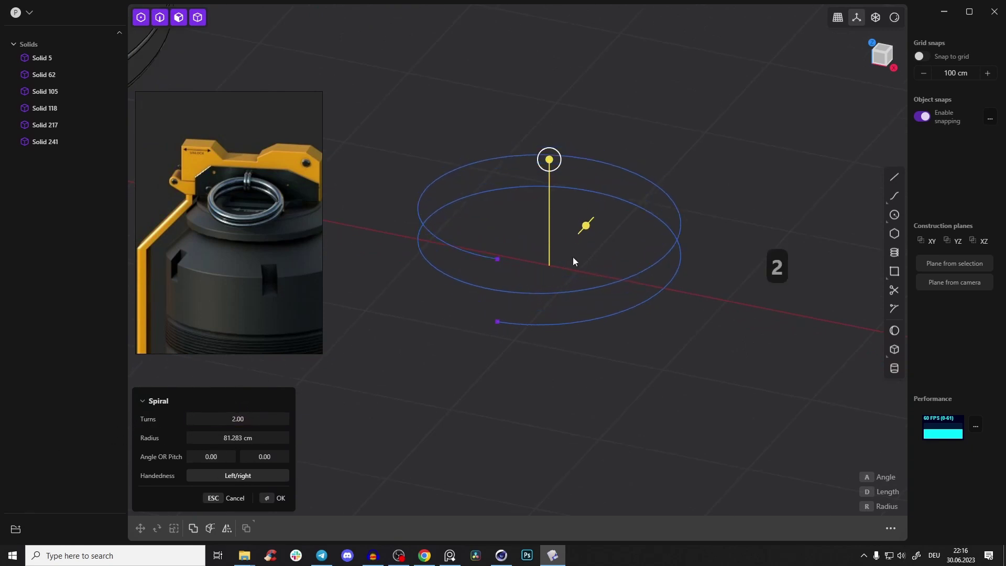
click(280, 500)
Create a round pipe along the spiral with a section size of about 8.1 cm
right_drag(520, 297, 526, 357)
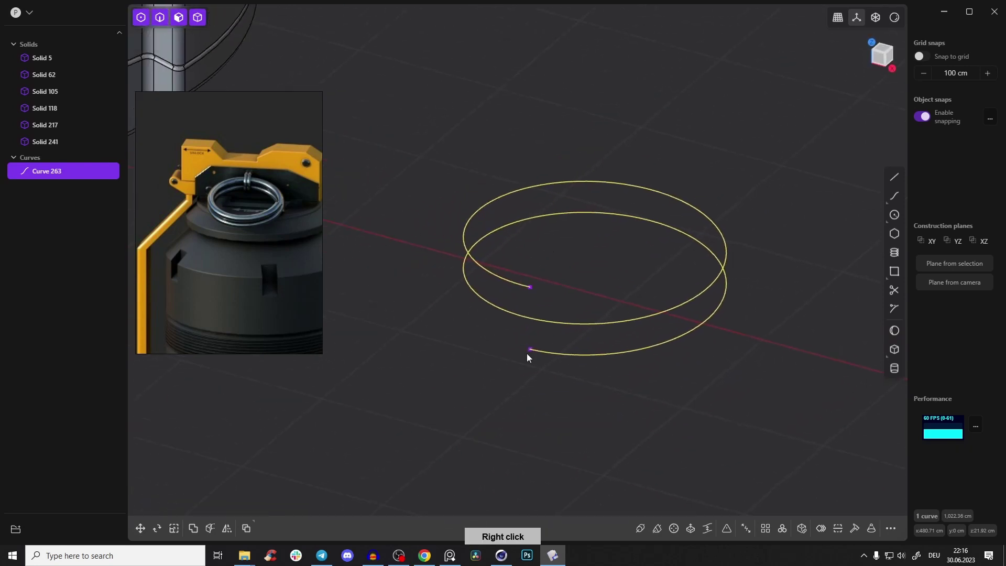
key(2)
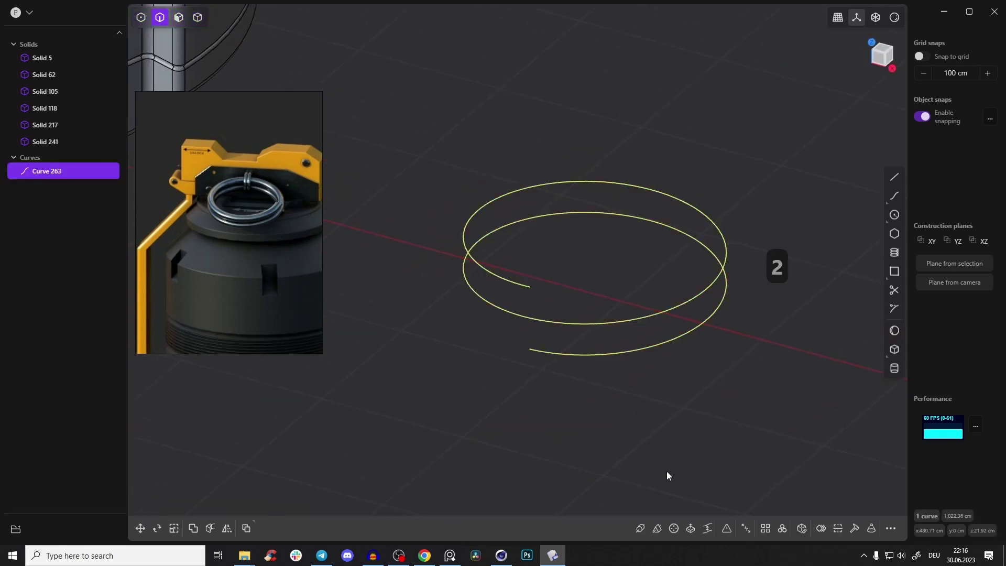
click(640, 526)
mouse_move(530, 354)
right_down()
mouse_move(533, 315)
mouse_move(534, 369)
right_up()
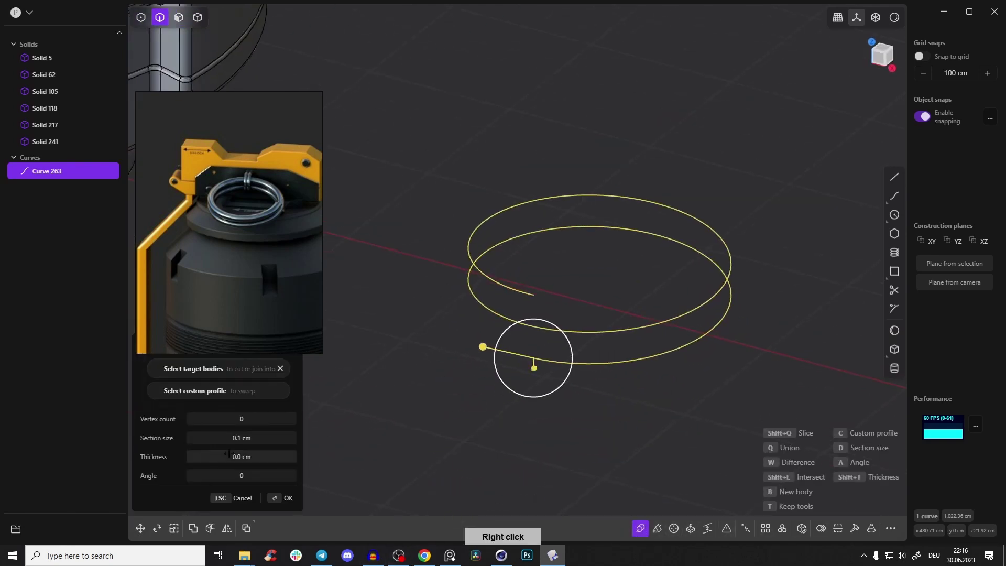
key(d)
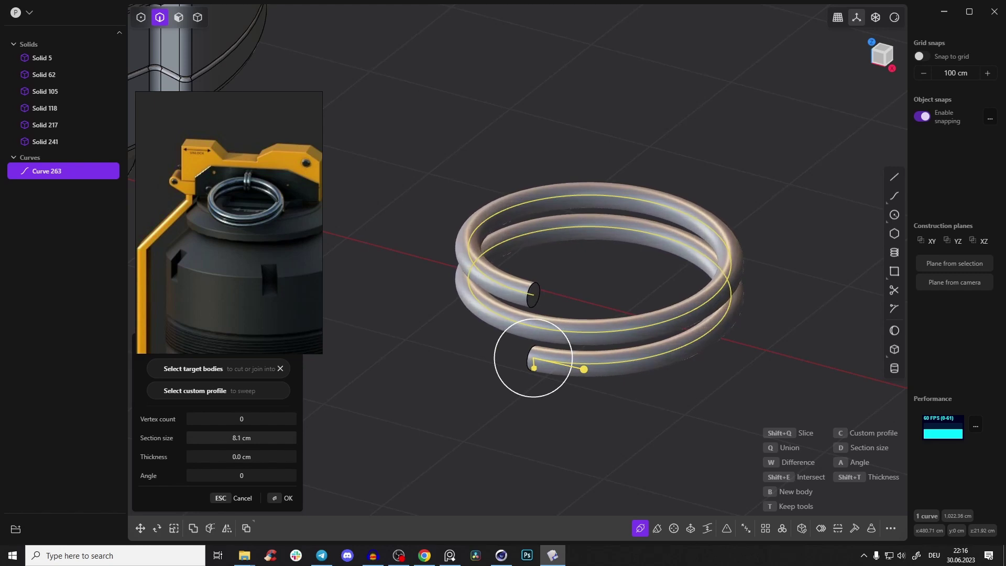
right_drag(802, 196, 626, 196)
right_click(416, 281)
Turn on X-ray and delete the spiral curve inside the pipe
right_drag(513, 294, 569, 330)
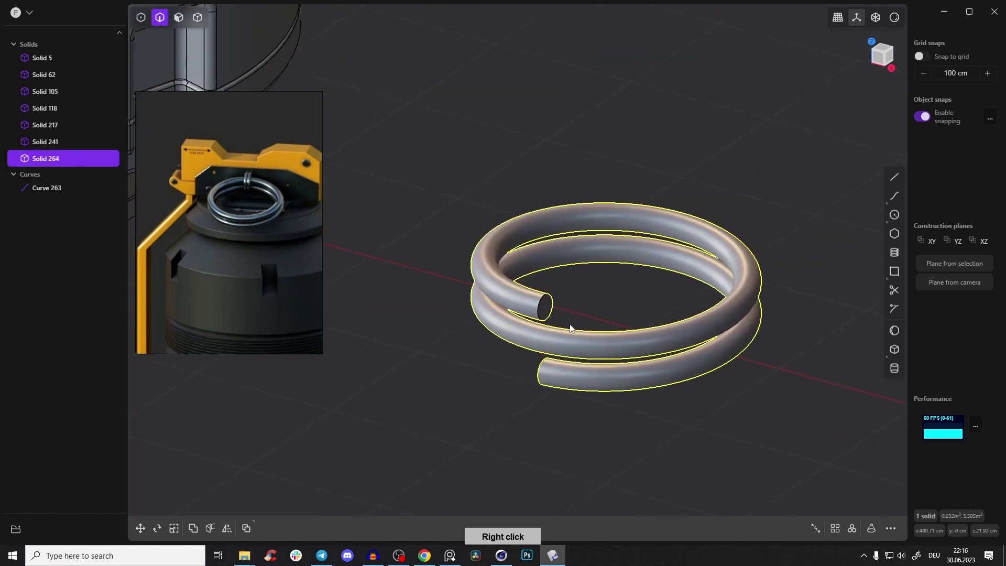
key(2)
key(alt+z)
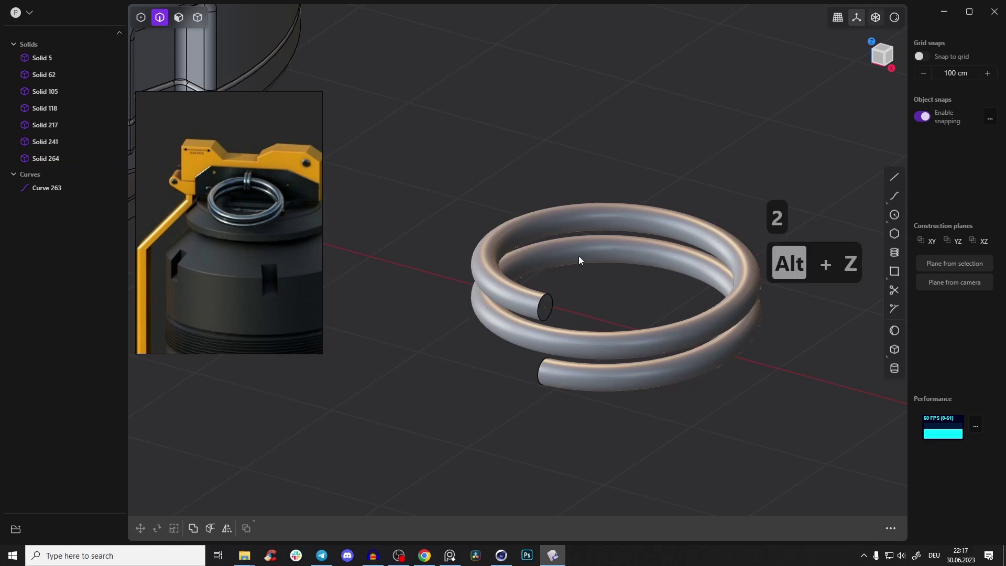
click(533, 307)
mouse_move(532, 307)
right_down()
mouse_move(592, 264)
mouse_move(595, 287)
mouse_move(530, 315)
right_up()
key(x)
Apply a small fillet to the edges at both open ends of the coiled ring
scroll(527, 391, up, 5)
click(528, 257)
shift+click(533, 369)
drag(532, 367, 528, 368)
right_click(573, 266)
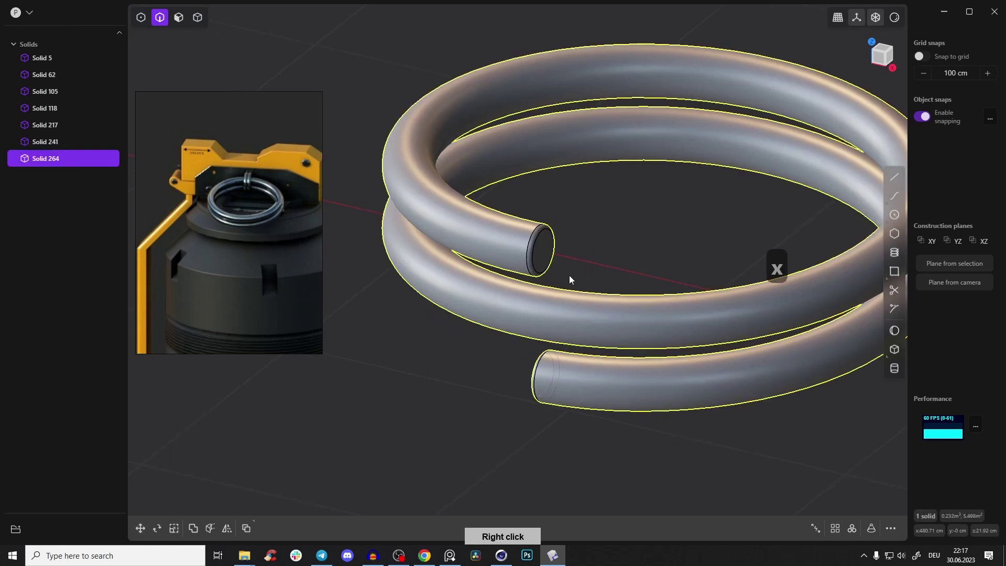
Move the coiled ring up to the lever in the front view, about -482 cm in X and 948 cm in Z
scroll(574, 266, down, 5)
right_drag(597, 225, 744, 320)
scroll(665, 238, down, 8)
right_drag(620, 279, 576, 355)
click(883, 63)
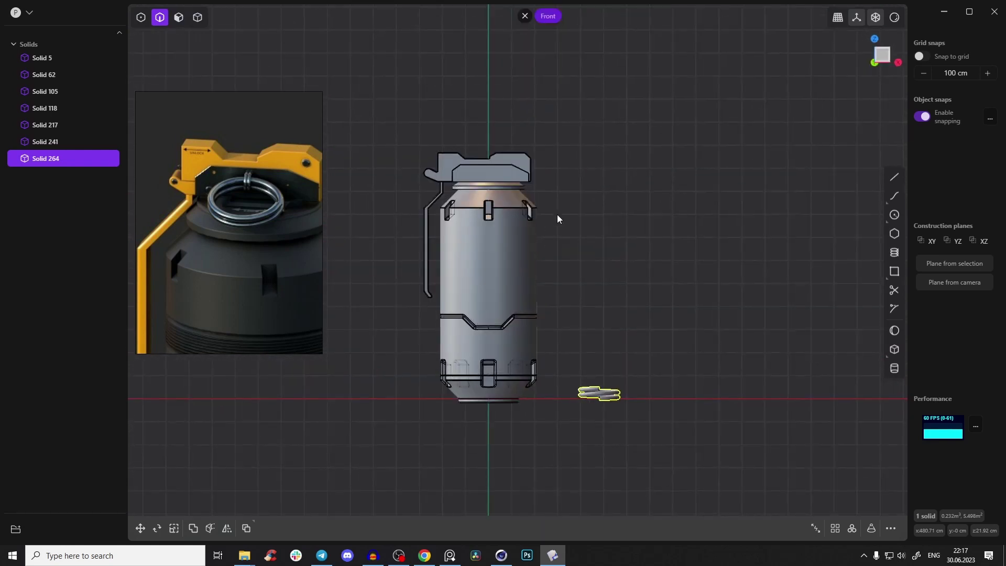
key(Tab)
click(619, 386)
key(Escape)
click(610, 393)
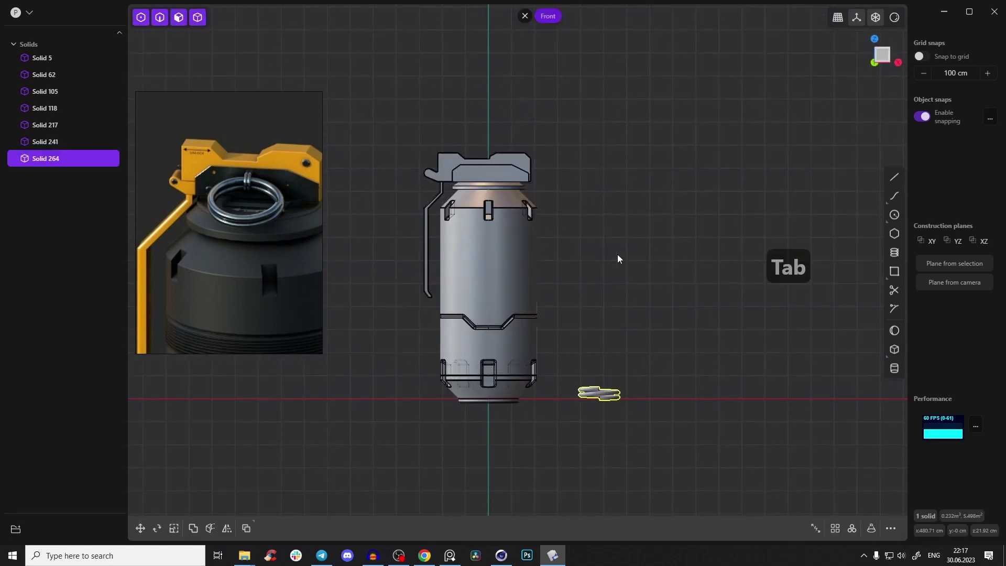
key(g)
key(g)
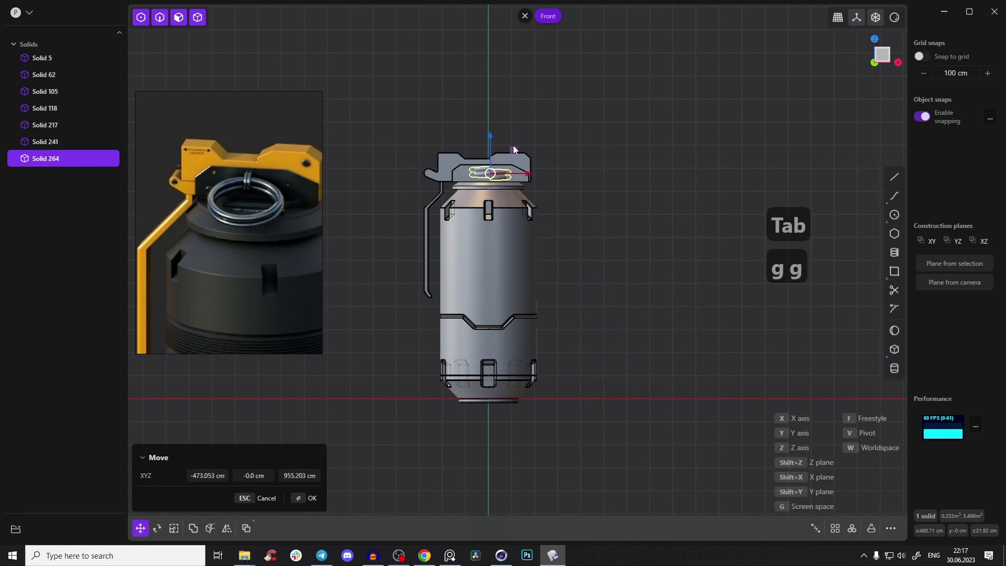
right_drag(483, 183, 461, 241)
scroll(512, 215, up, 5)
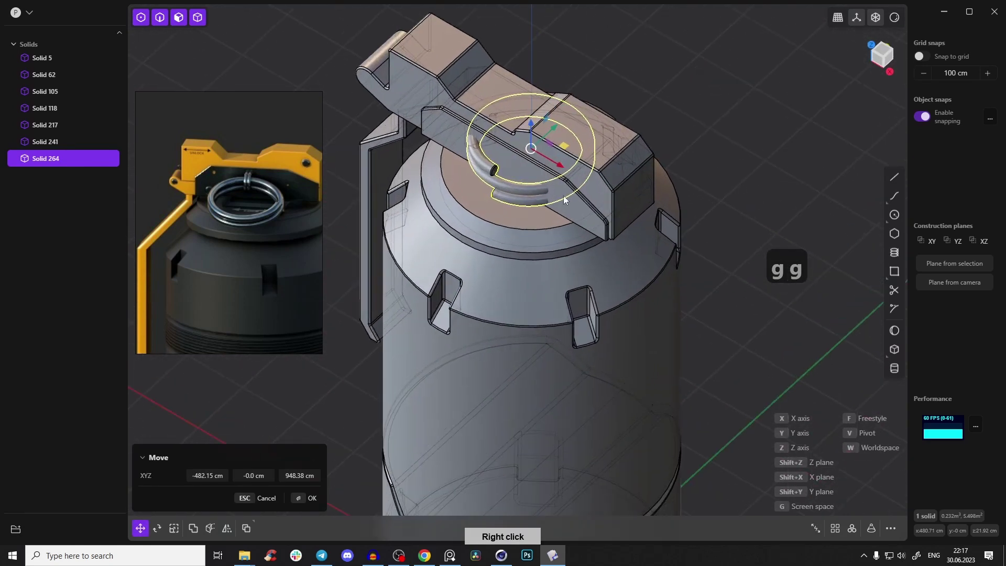
Turn off X-ray and shift the ring about -130 cm in Y, out in front of the lever's side panel
key(alt+y)
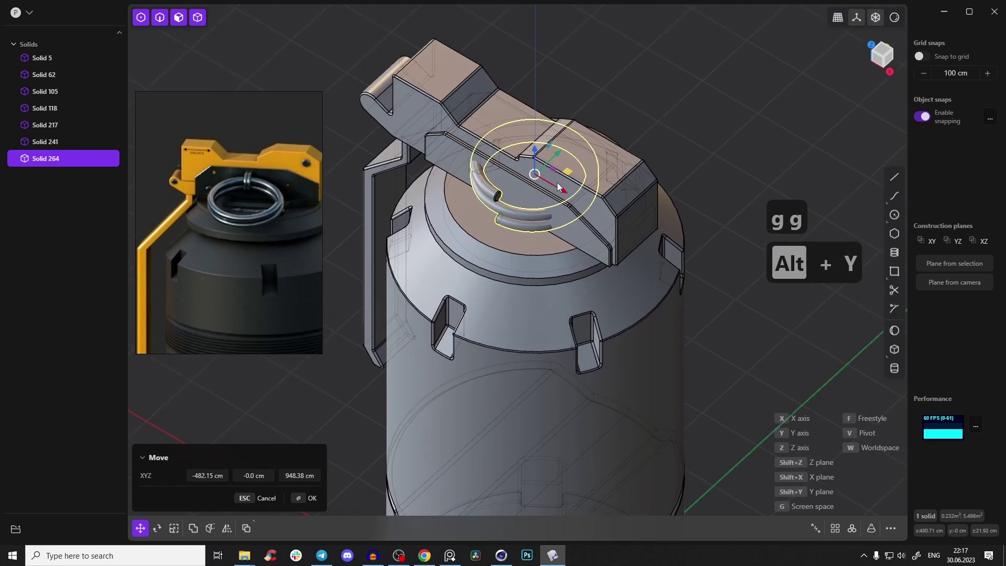
key(alt+z)
right_drag(526, 211, 531, 222)
drag(563, 175, 506, 228)
Scale the ring down uniformly by a factor of about 0.838
right_drag(517, 220, 569, 156)
key(s)
key(s)
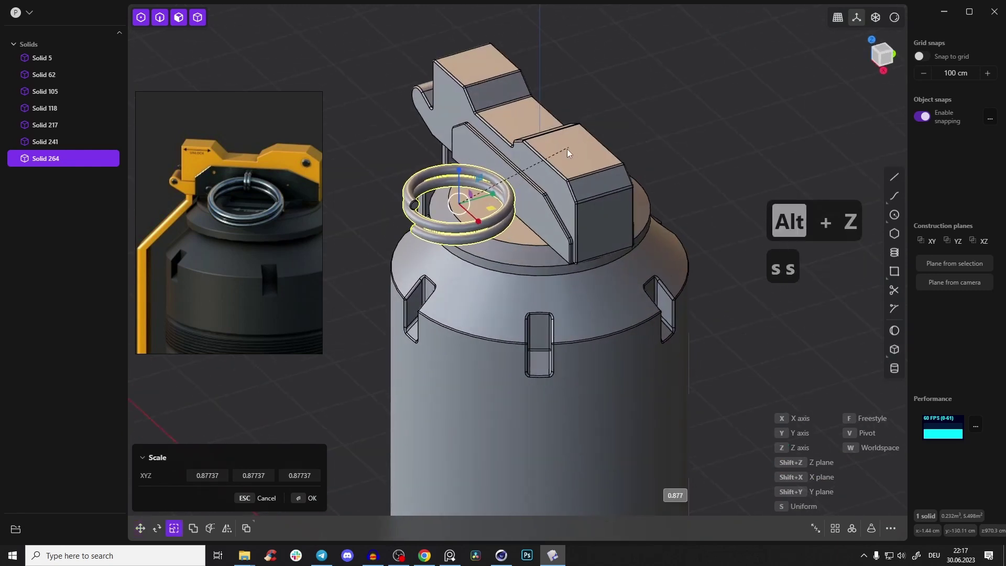
click(565, 151)
Try to rotate the ring in the right view about a pivot placed near the lever's side panel
right_drag(561, 169, 594, 252)
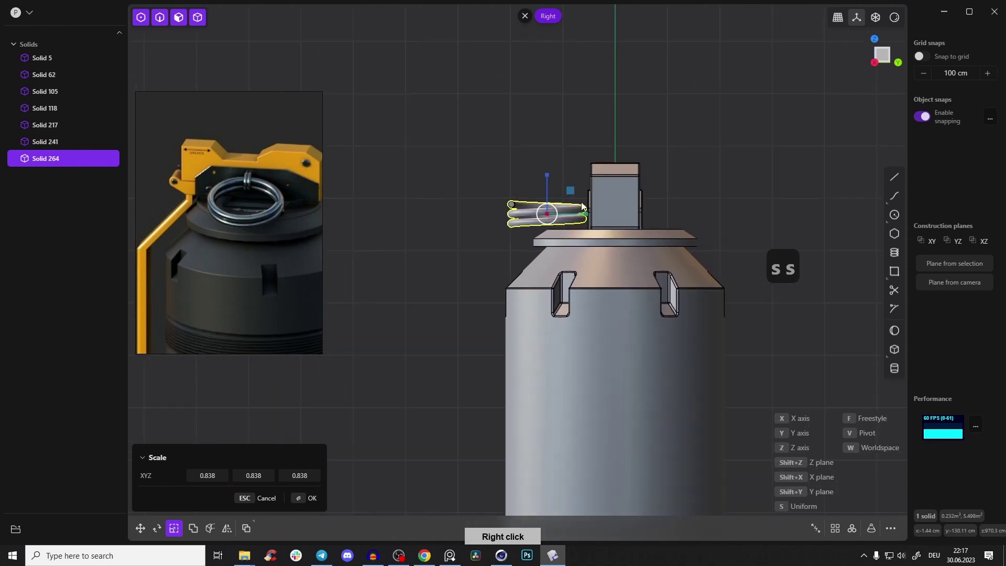
scroll(556, 226, up, 5)
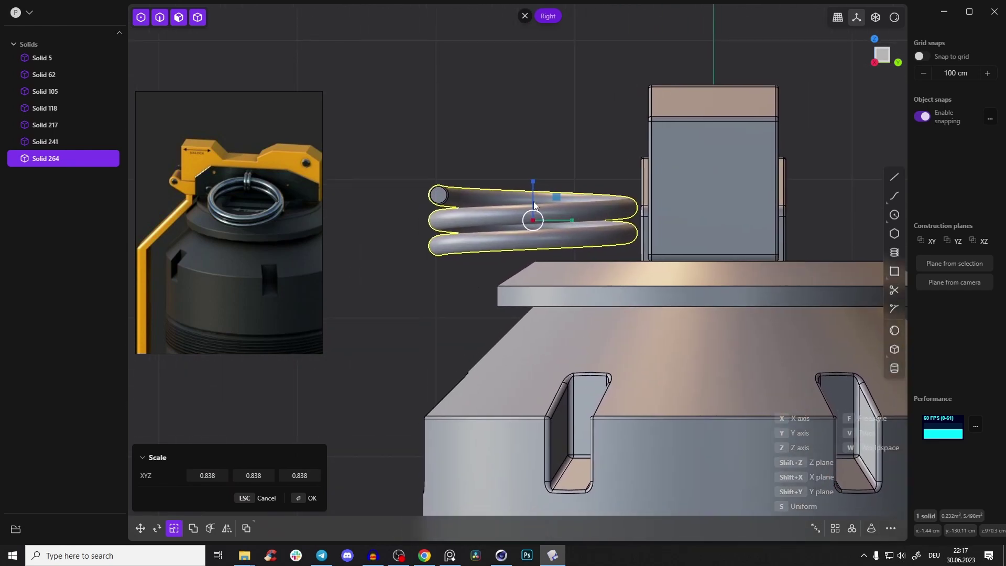
key(r)
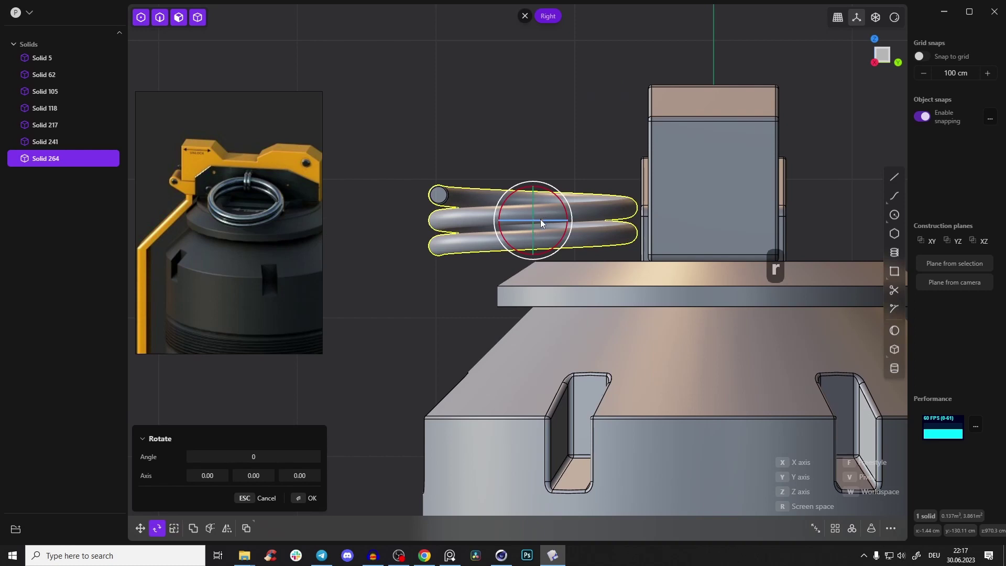
key(f)
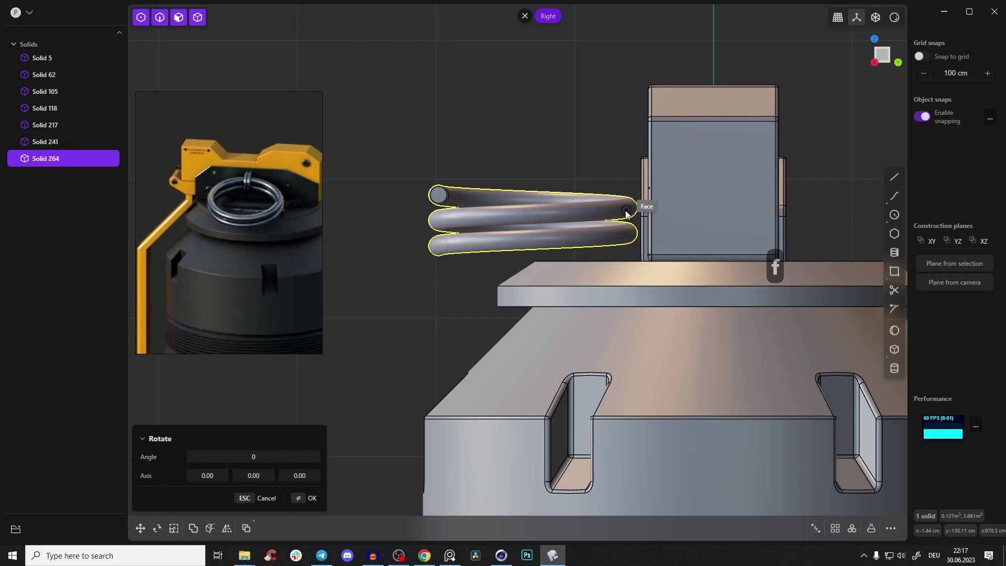
key(Escape)
key(r)
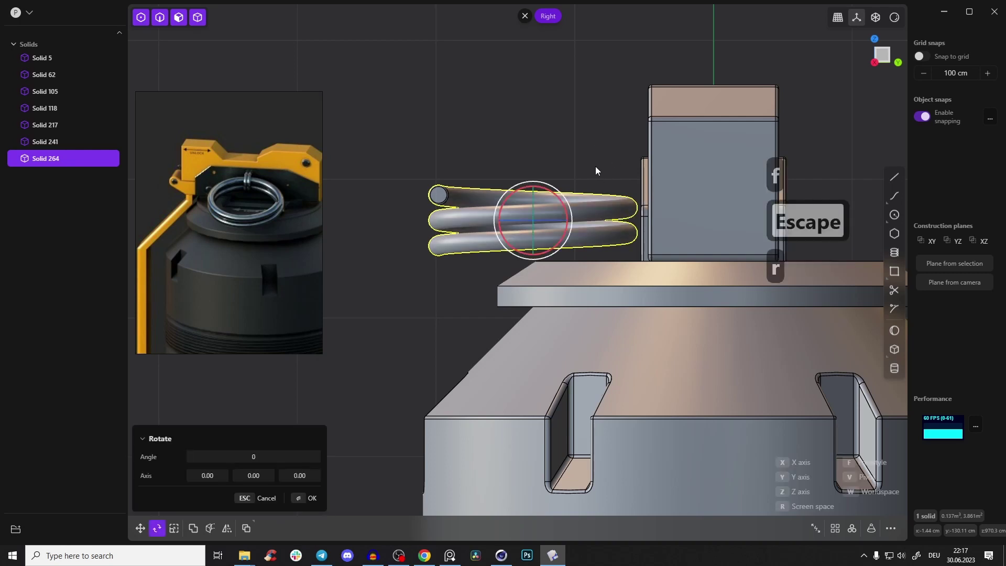
key(v)
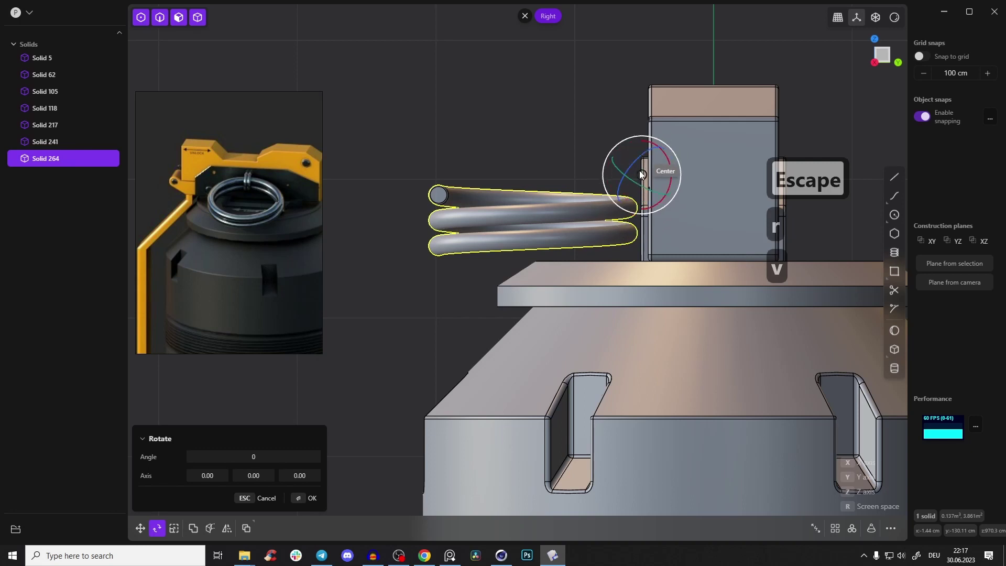
click(656, 213)
Undo the ring's last scaling and scale it down uniformly by a factor of about 0.82 instead
key(ctrl+z)
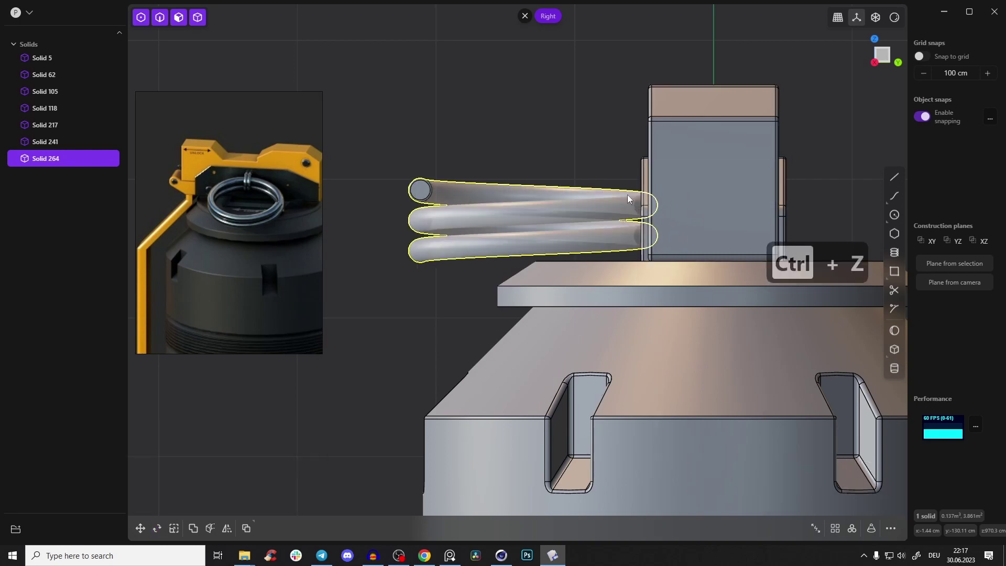
key(s)
key(s)
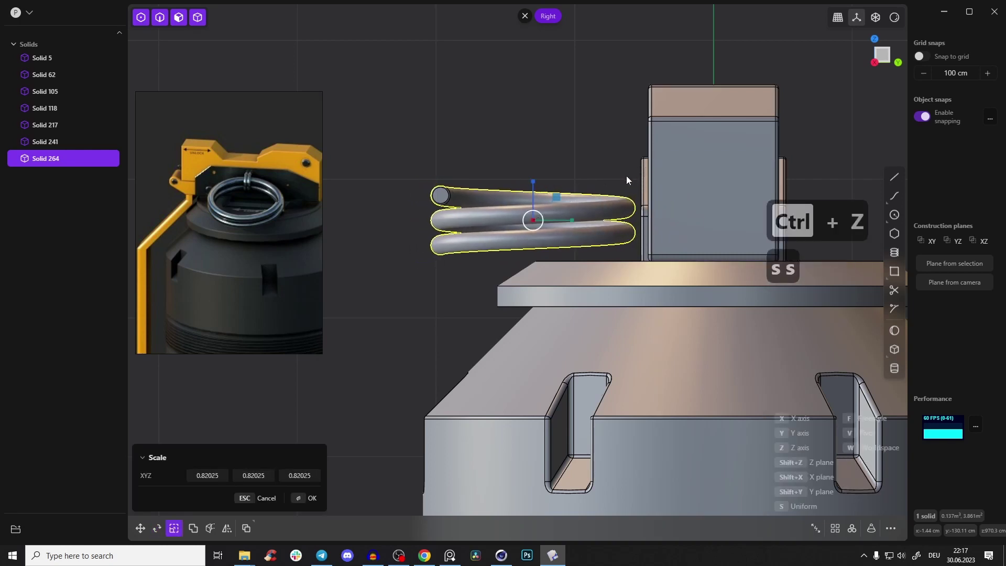
right_click(623, 178)
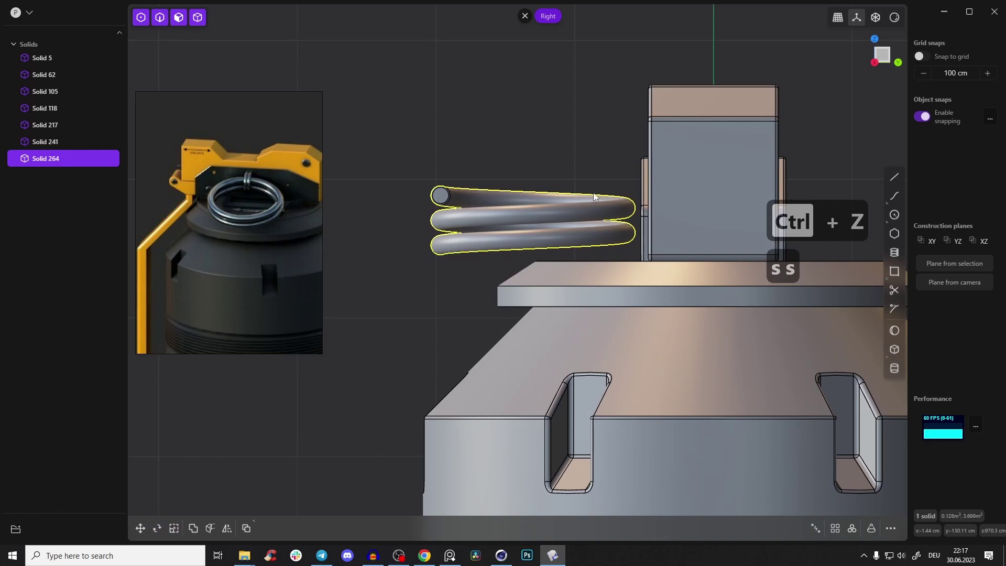
Rotate the ring about 16.2° around the X axis, using a pivot at the edge of the lever's side panel
key(r)
key(v)
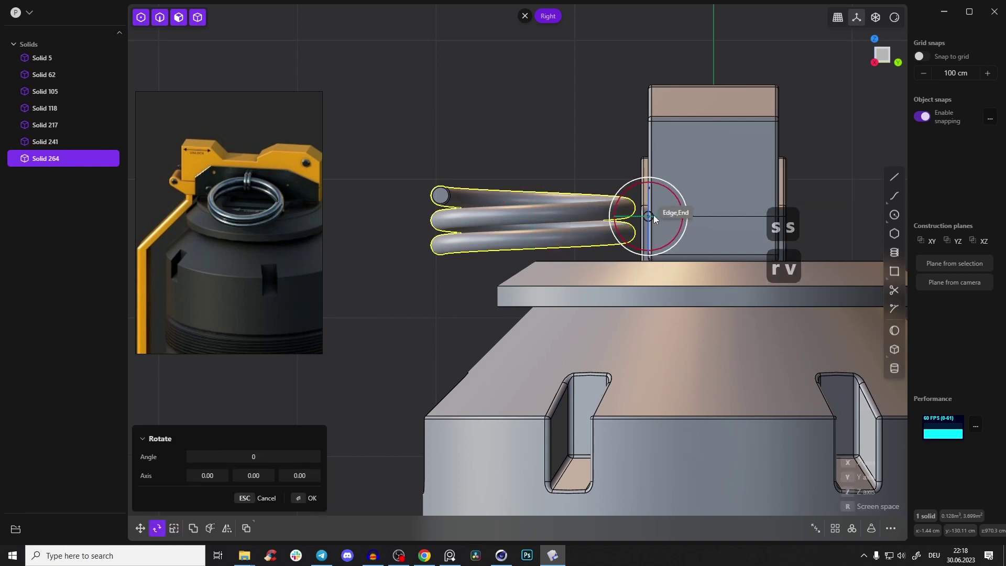
click(645, 215)
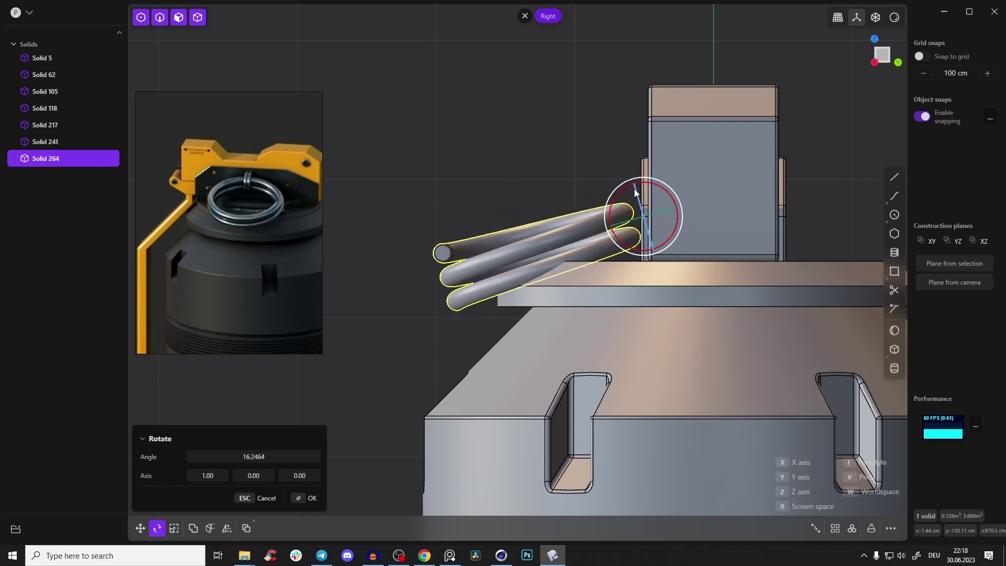
Move the tilted ring about -1.1 cm in Y and 16.6 cm up in Z
key(g)
key(g)
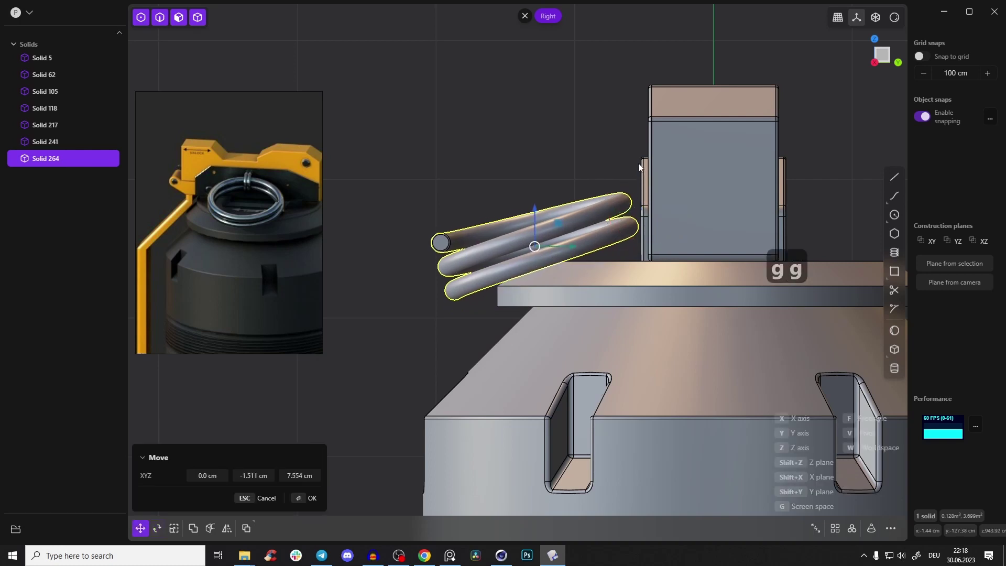
right_drag(636, 148, 766, 166)
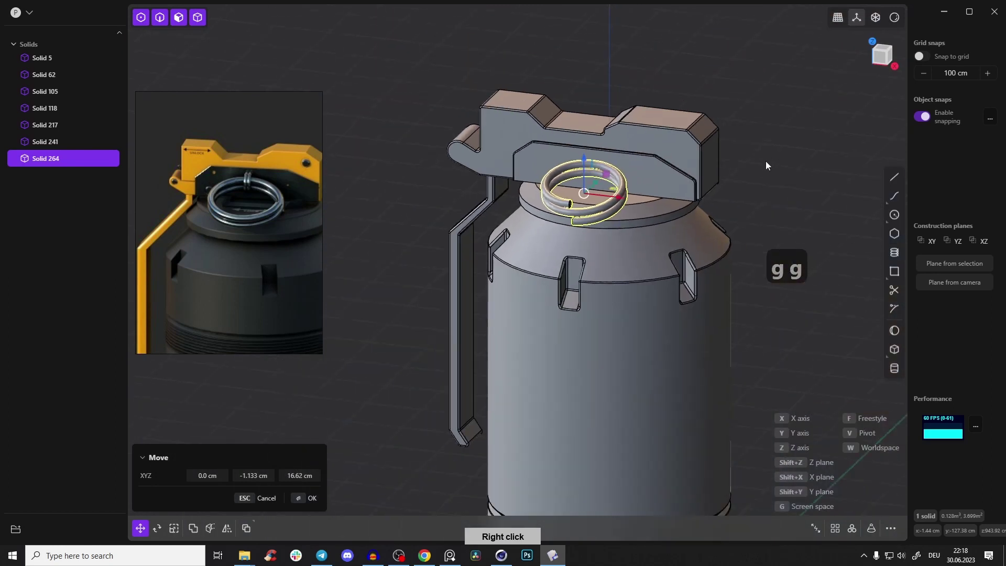
right_drag(736, 199, 318, 501)
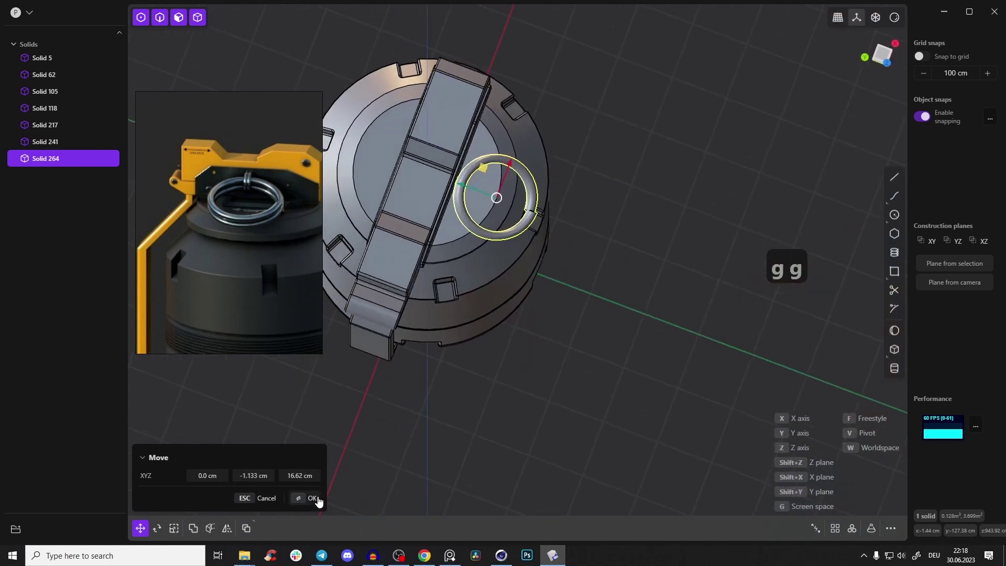
right_click(314, 498)
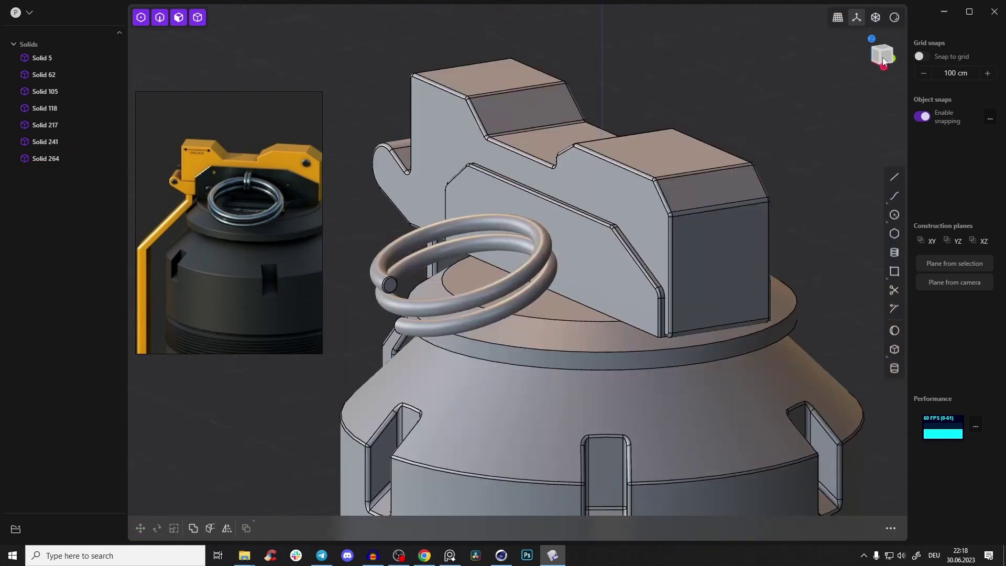
Hide the coiled ring and show the lever's side panel in the right view
click(882, 61)
scroll(557, 245, up, 6)
right_drag(522, 247, 580, 228)
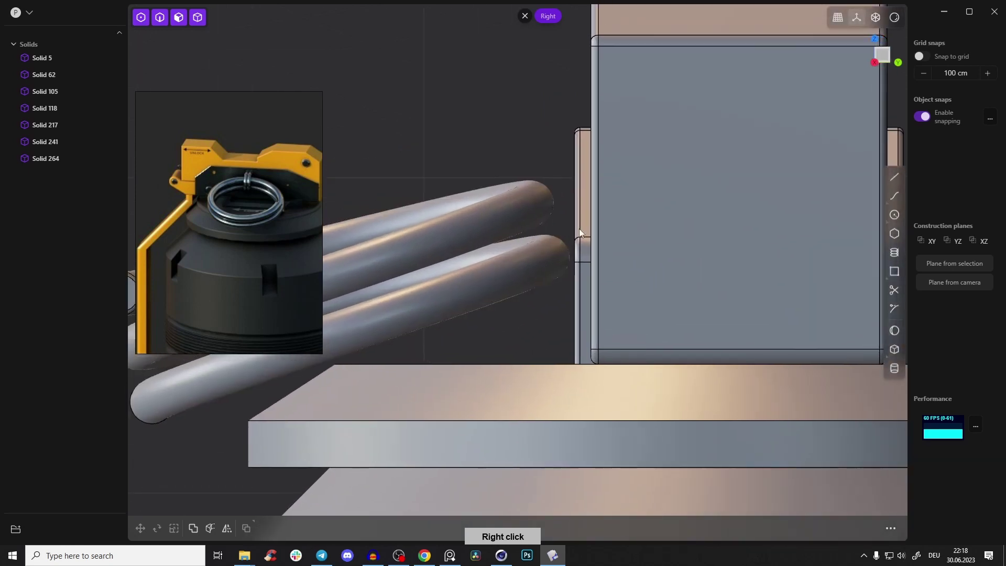
scroll(562, 234, down, 5)
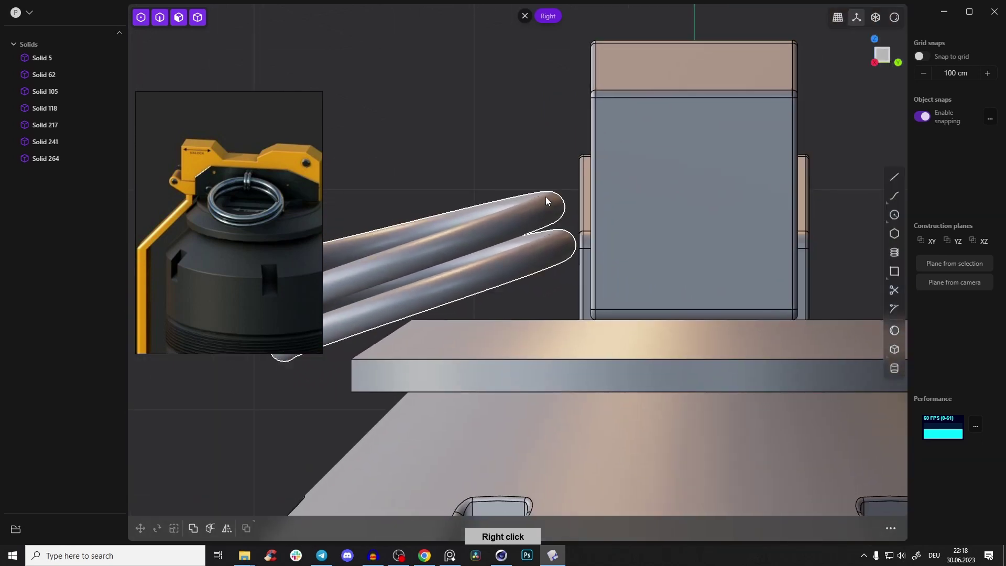
click(521, 219)
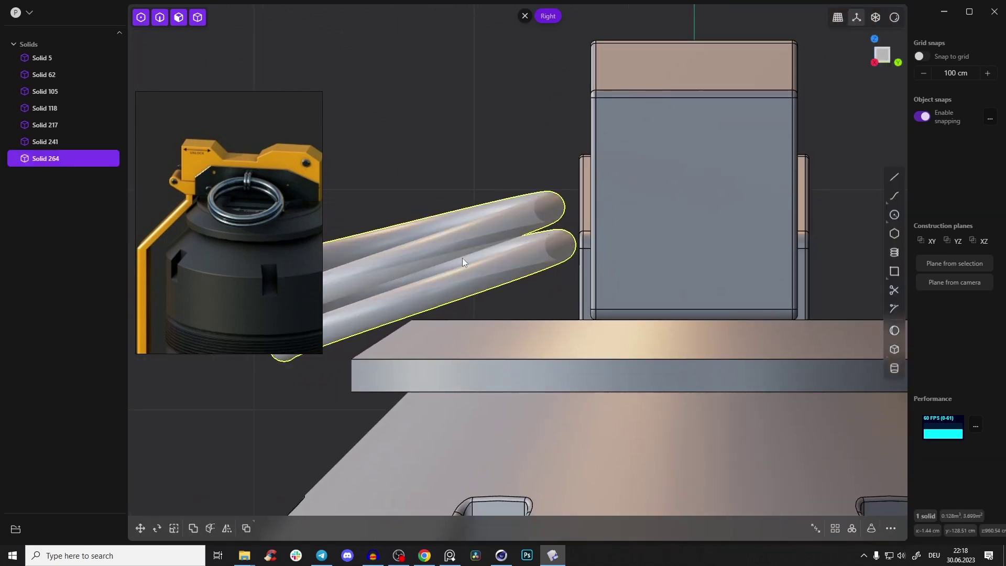
key(h)
right_drag(562, 235, 558, 219)
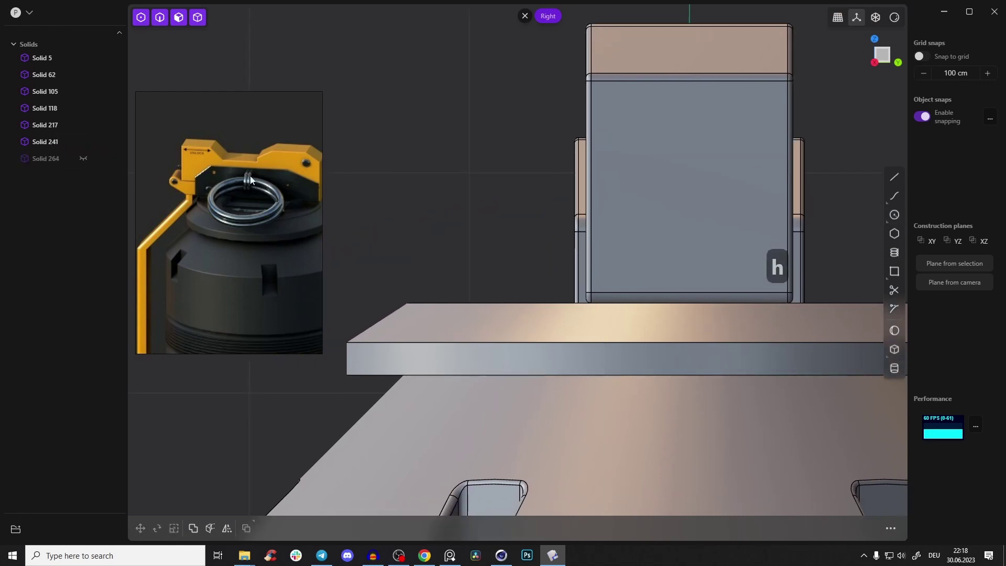
Draw a circle about 41 cm in diameter in front of the lever's side panel in the right view
click(893, 215)
click(498, 224)
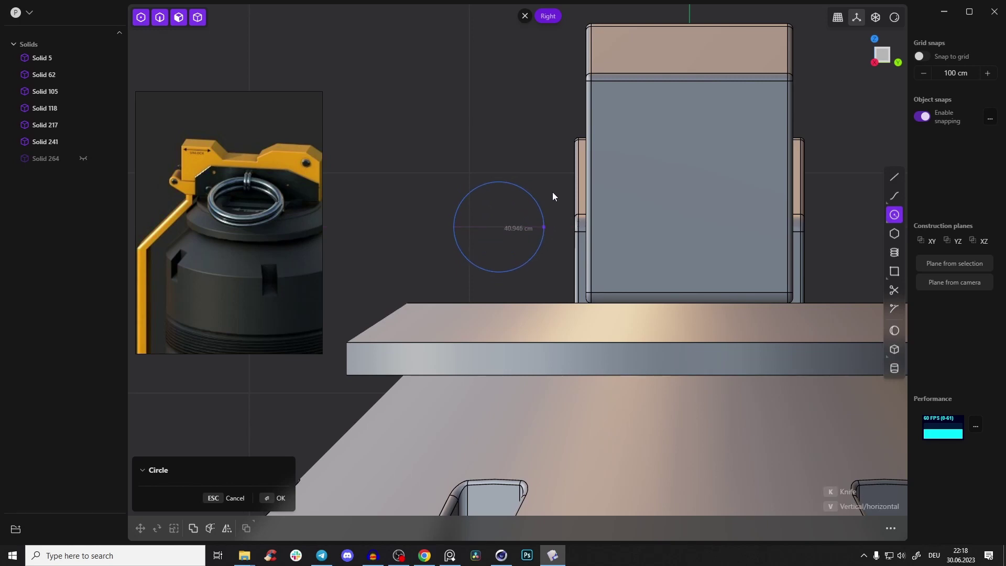
click(278, 498)
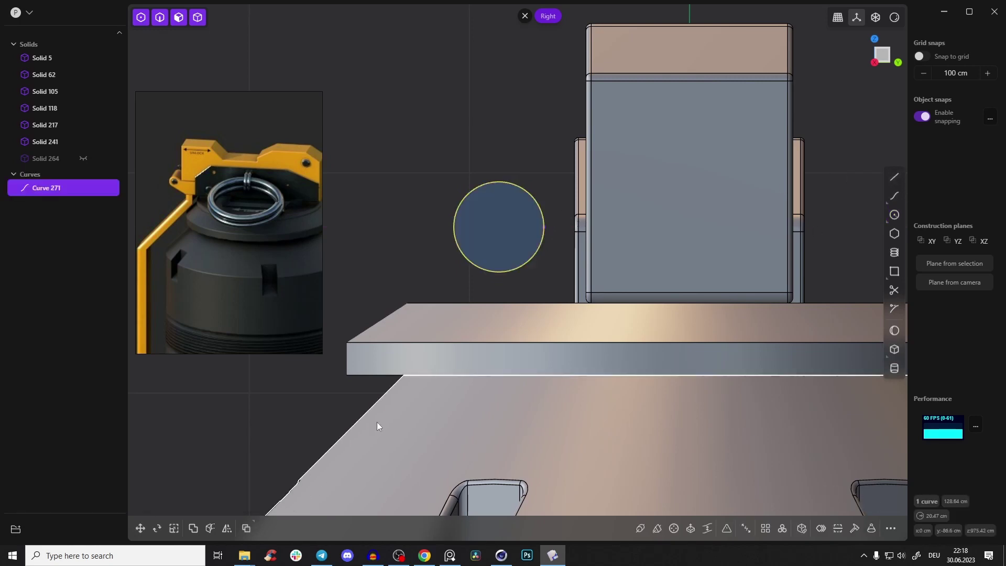
click(894, 177)
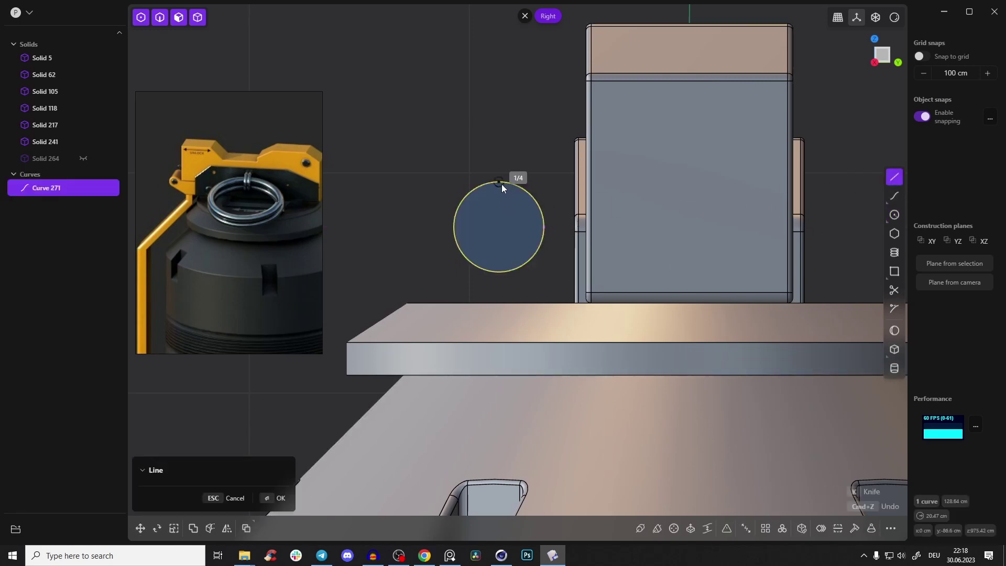
click(499, 273)
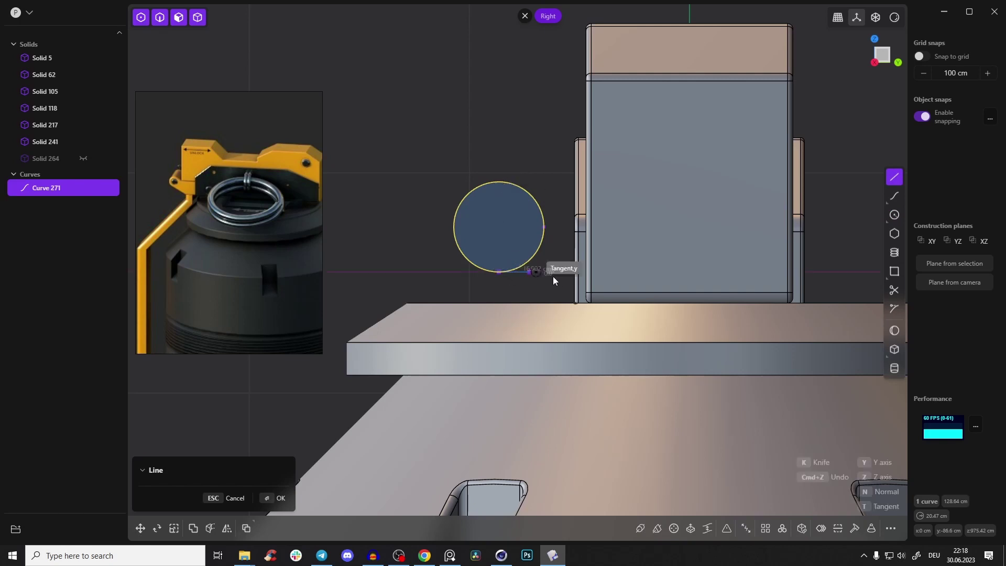
key(Escape)
Draw a horizontal tangent line about 49 cm long from the circle's top point into the lever, with X-ray turned on
key(a)
click(499, 182)
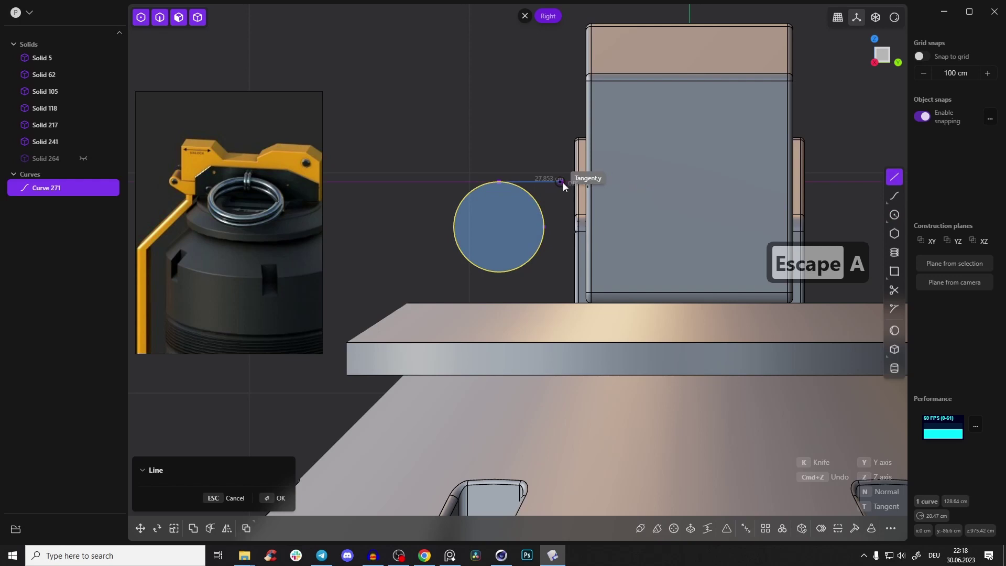
key(alt+z)
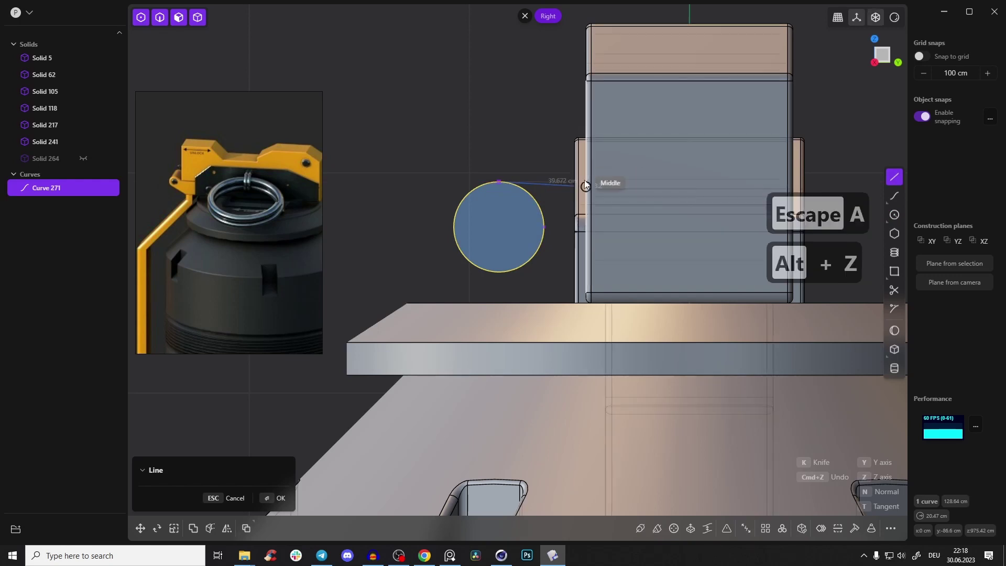
scroll(604, 179, up, 2)
right_drag(611, 180, 624, 177)
scroll(643, 187, down, 3)
scroll(603, 231, up, 8)
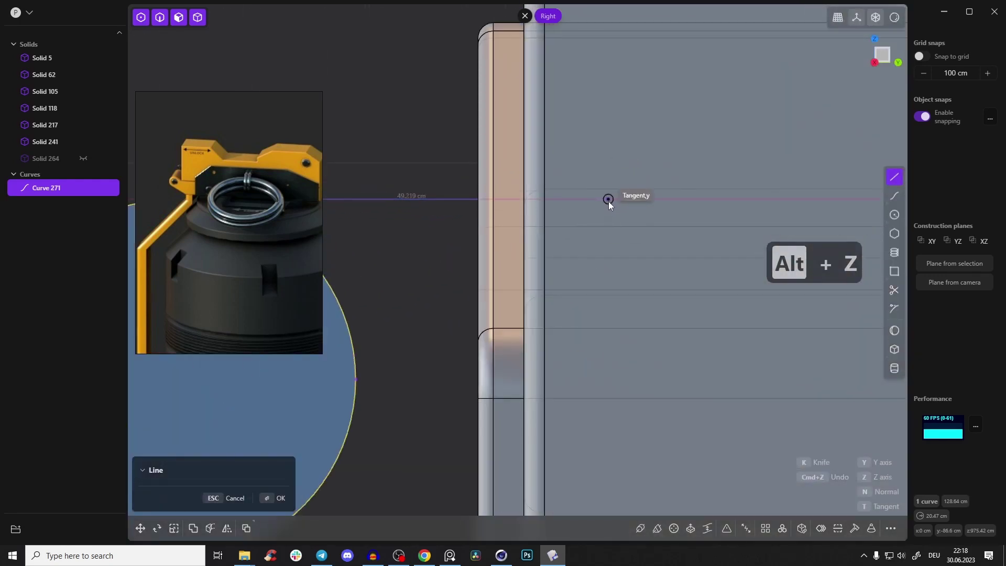
click(608, 199)
alt+right_drag(584, 228, 644, 131)
alt+middle_drag(592, 189, 627, 144)
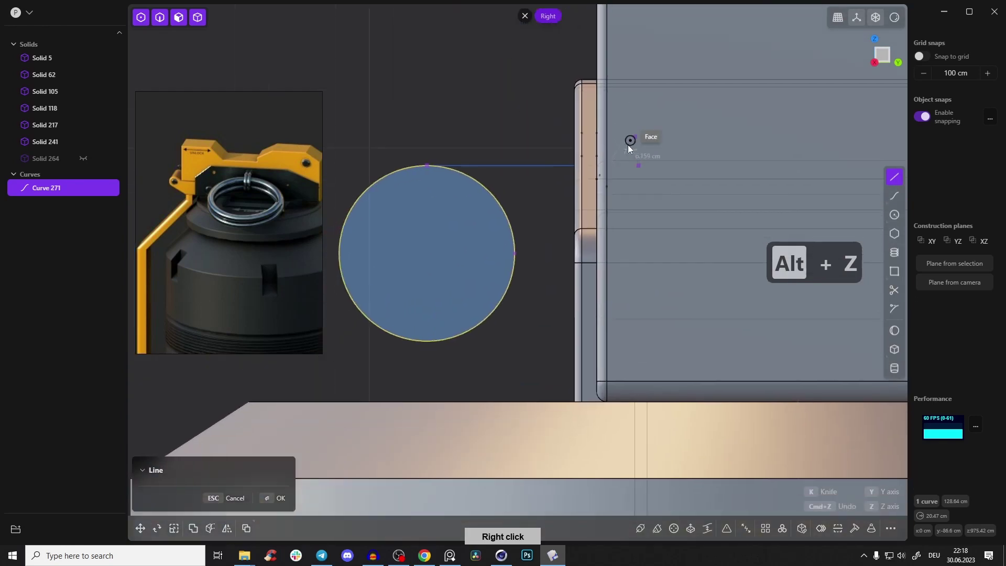
right_click(621, 156)
Draw a matching horizontal line from the circle's bottom point into the lever, ending below the upper line's end
key(a)
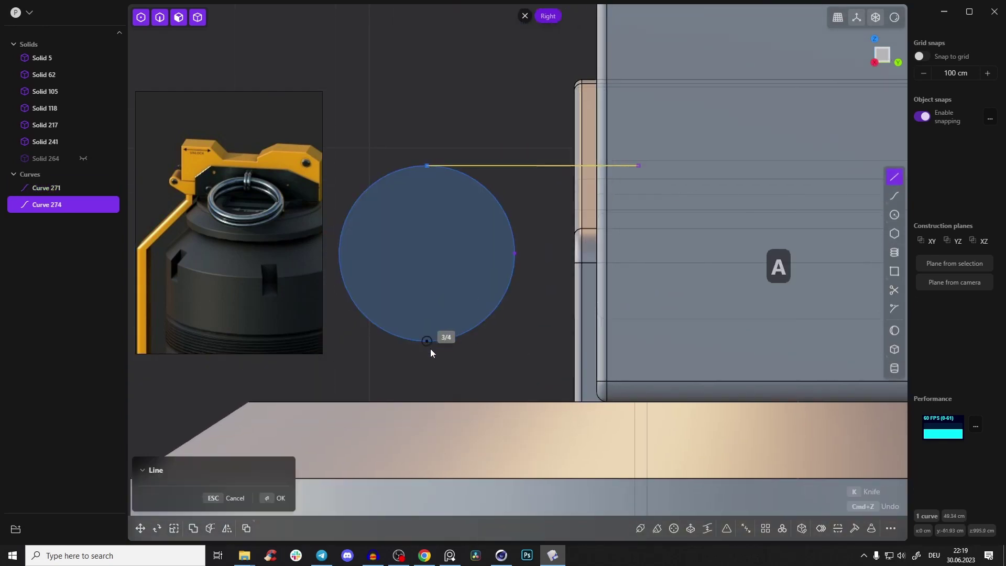
click(427, 342)
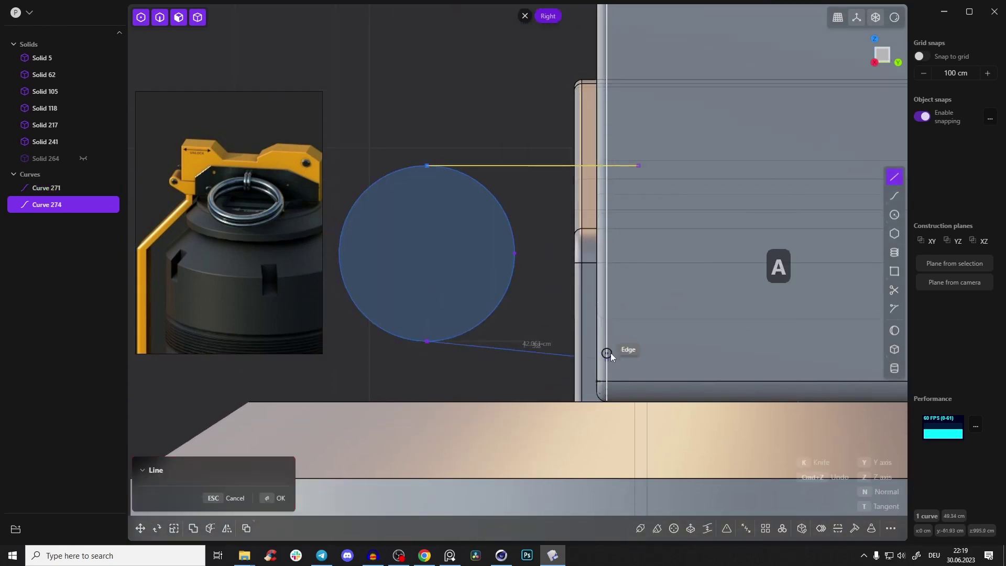
click(638, 341)
right_drag(564, 260, 549, 254)
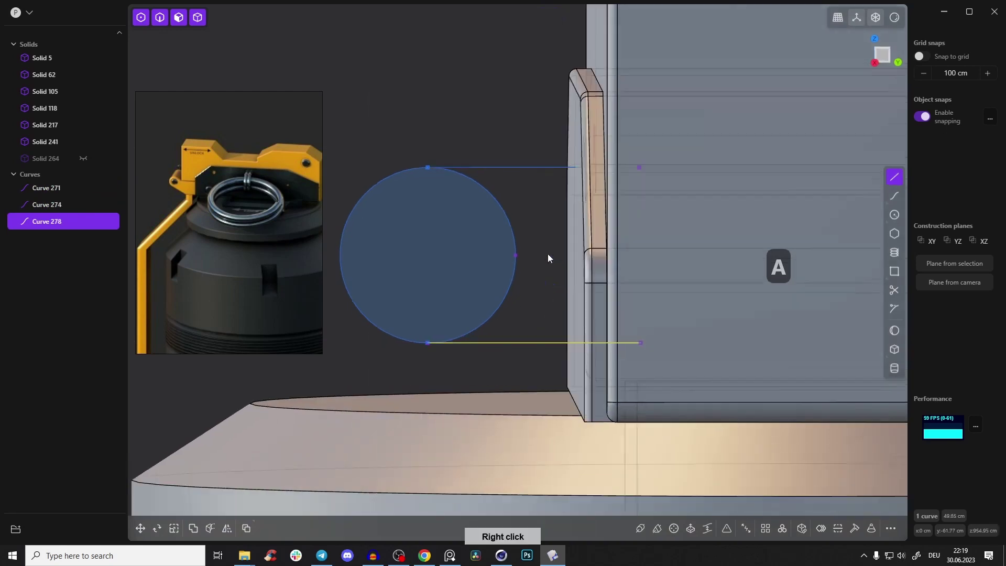
click(533, 240)
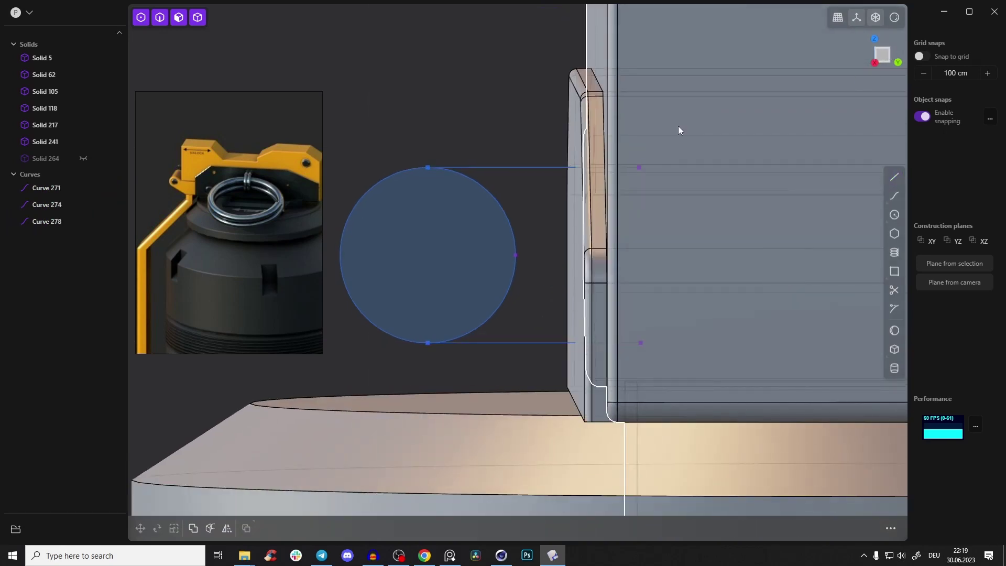
Trim away the half of the circle facing the lever, between the two tangent lines
key(t)
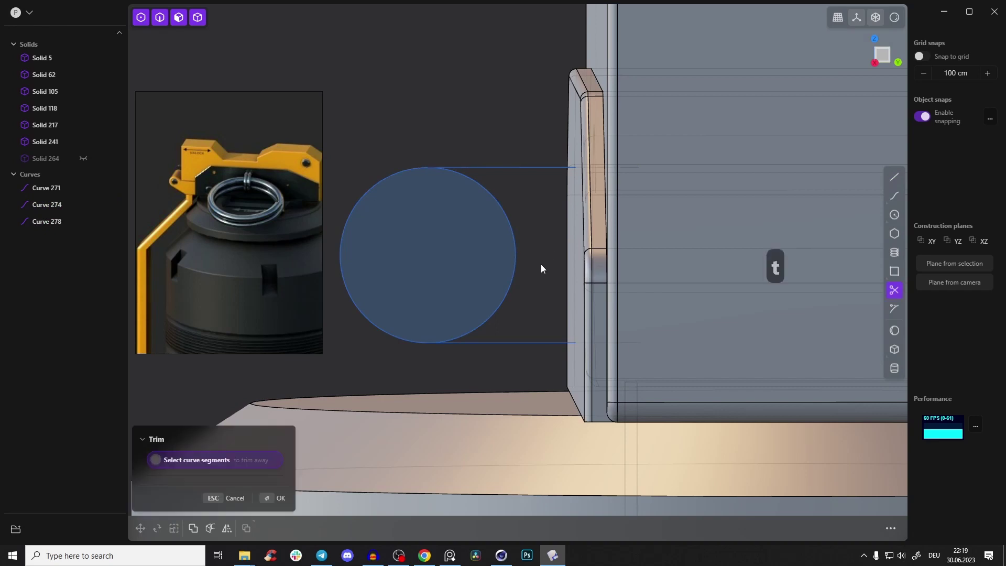
click(512, 236)
right_drag(526, 239, 524, 217)
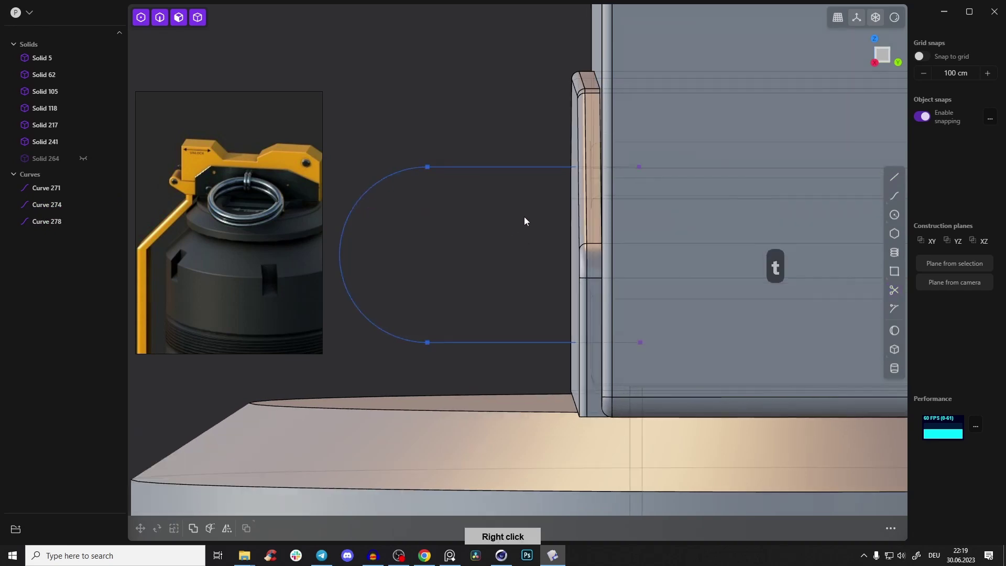
Join the remaining half circle and the two straight lines into a single U-shaped curve
key(2)
click(469, 169)
click(362, 196)
click(460, 342)
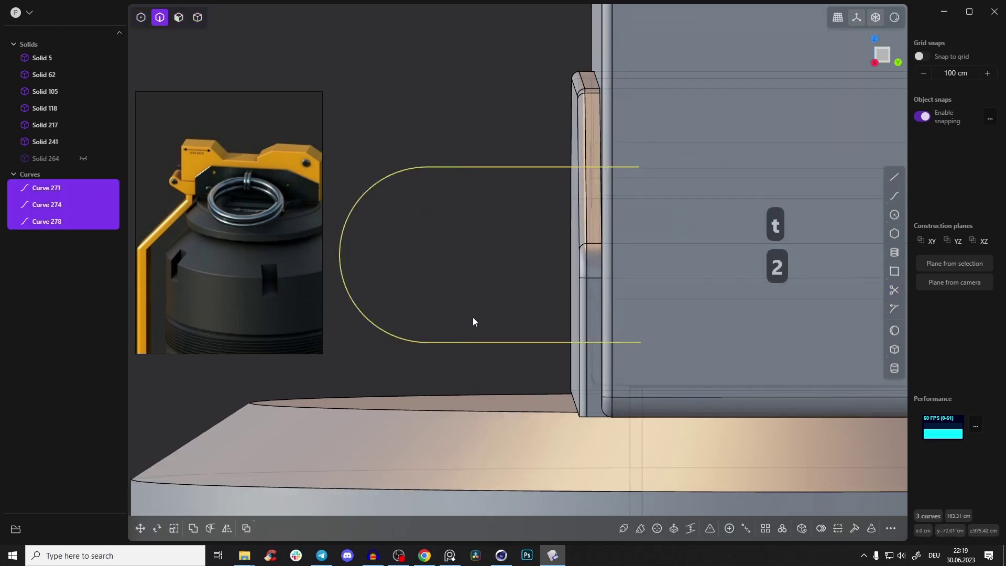
key(j)
mouse_move(473, 221)
right_down()
mouse_move(463, 216)
mouse_move(472, 216)
right_up()
Move the U-shaped curve about 15.9 cm in Y toward the lever and unhide the coiled ring
click(882, 55)
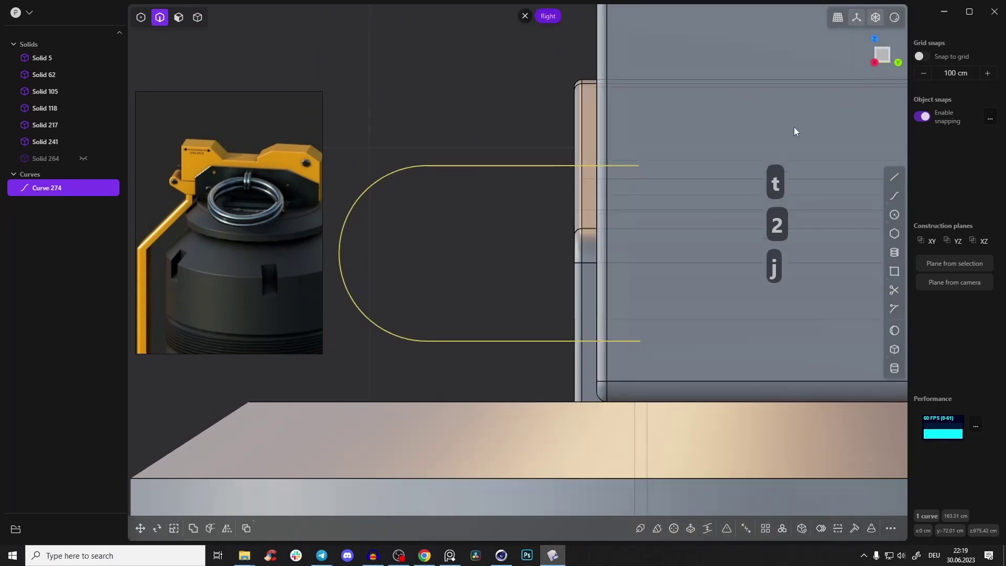
key(g)
drag(529, 255, 595, 254)
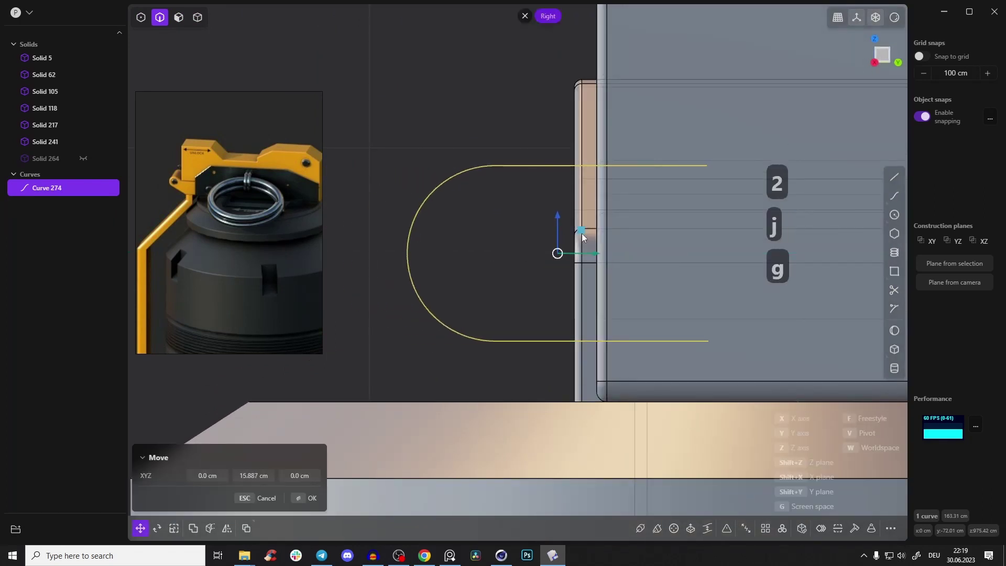
key(alt+h)
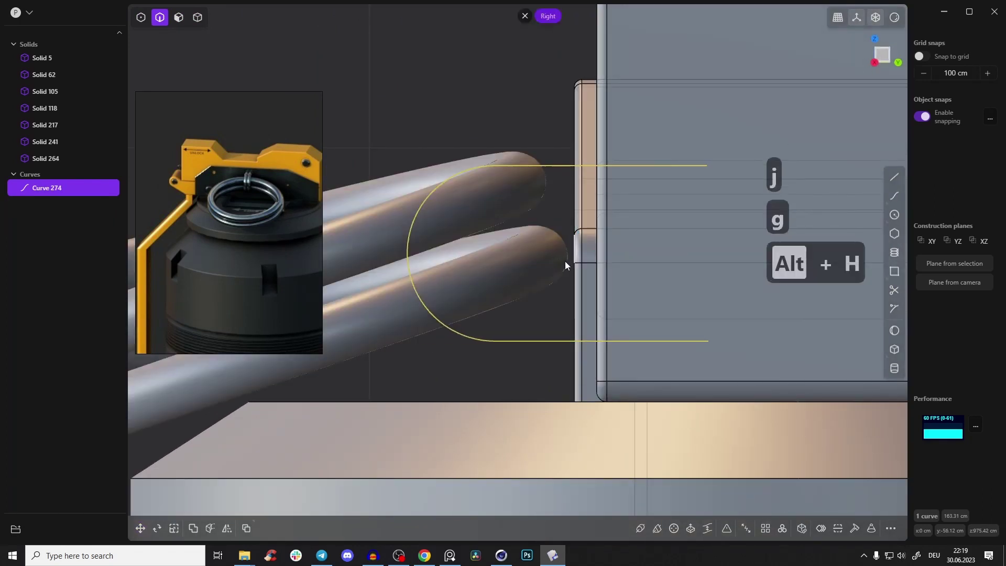
Shift the U-shaped curve about 8 cm in Y and 7 cm in Z around the ring, and turn off X-ray
key(g)
key(g)
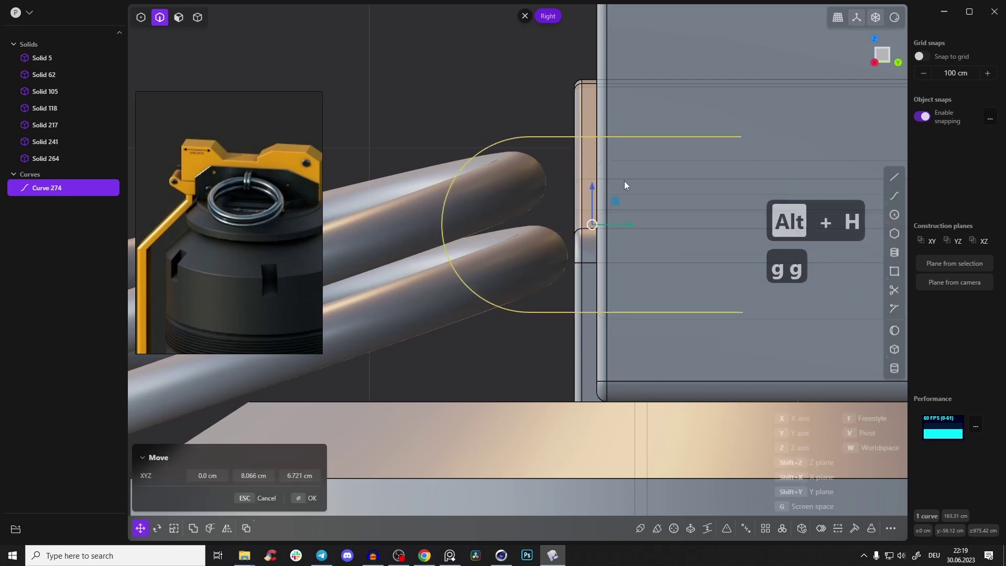
right_drag(615, 193, 562, 212)
key(alt+z)
click(313, 498)
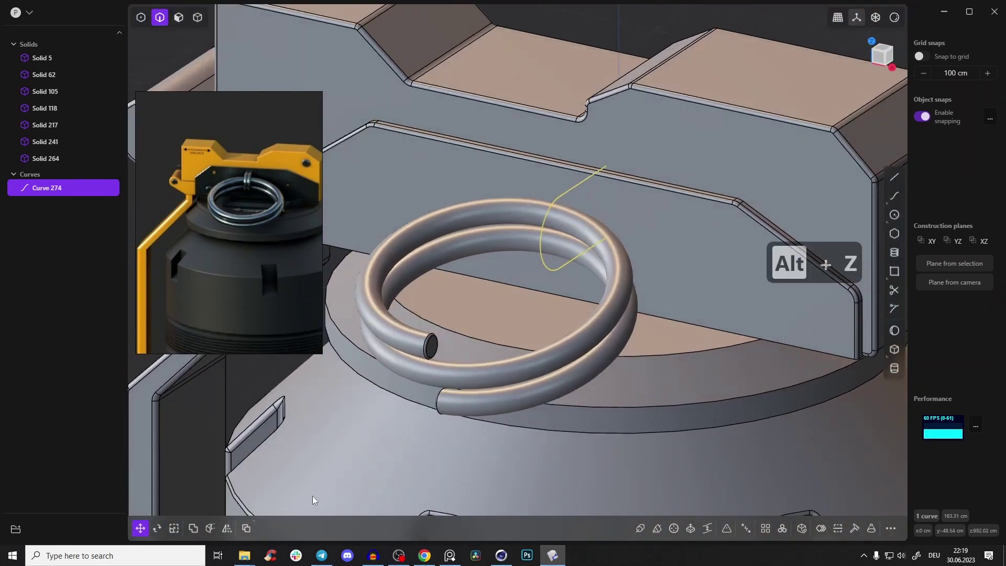
Sweep a pipe with a 5.8 cm section size along the U-shaped curve and delete the leftover curve
right_drag(605, 253, 662, 400)
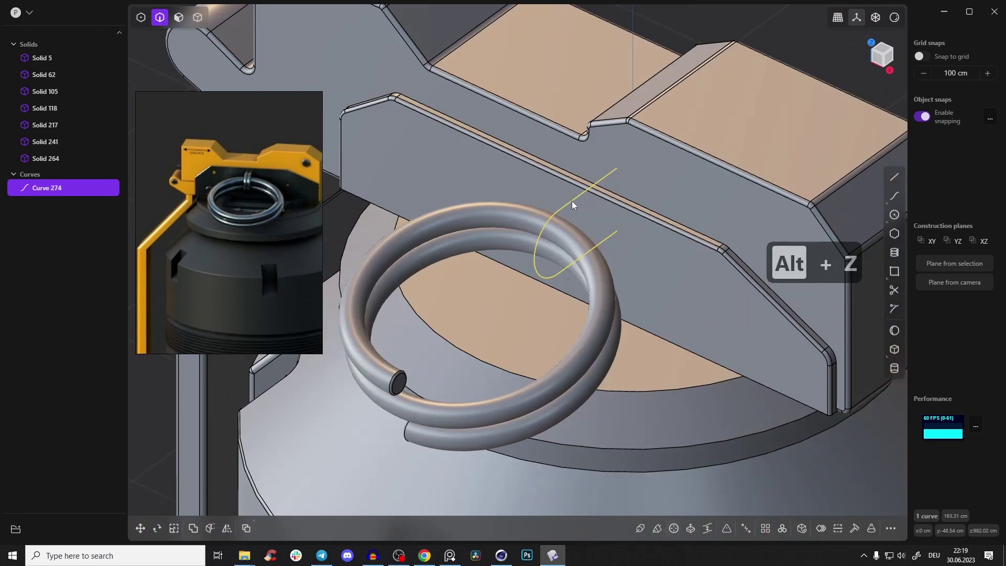
click(645, 533)
drag(284, 438, 532, 411)
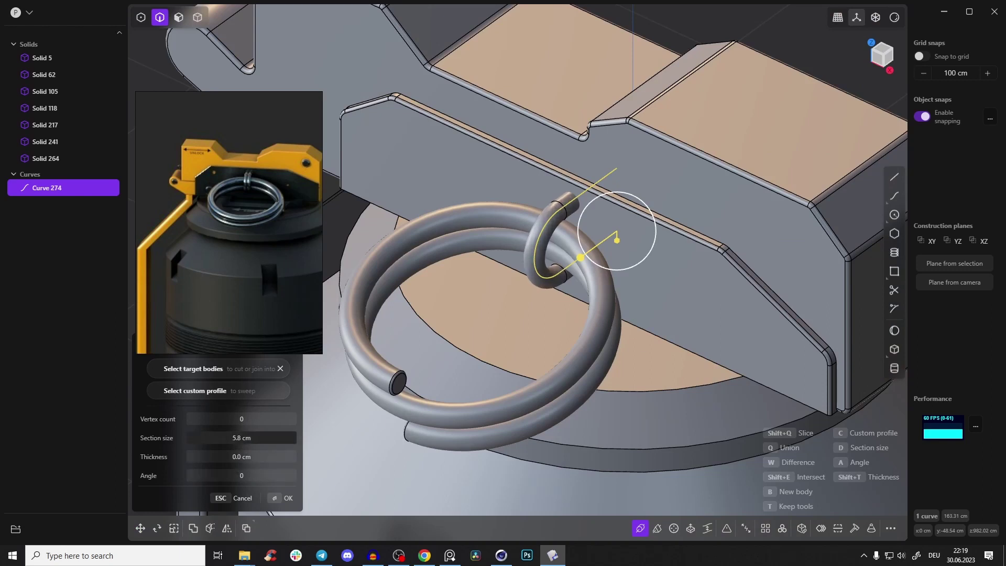
click(289, 499)
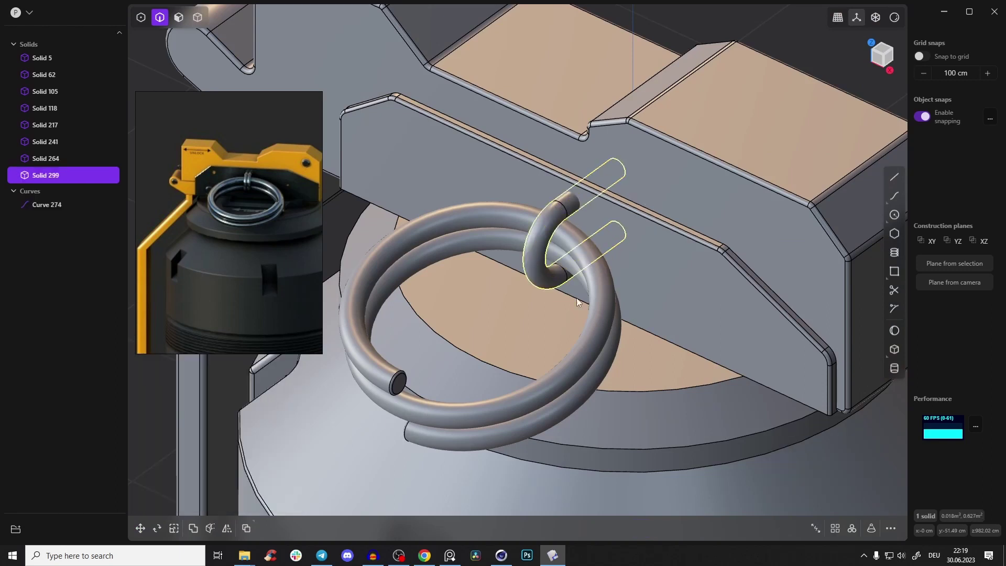
click(554, 219)
key(x)
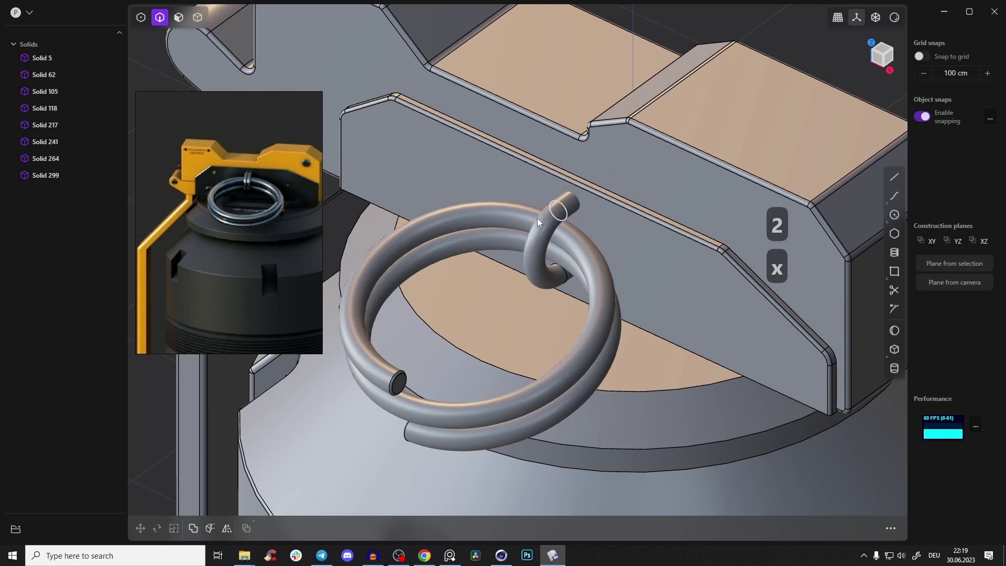
Duplicate the U-shaped loop and place the copy beside the original, about 13.4 cm along negative X
right_drag(536, 218, 567, 219)
key(Tab)
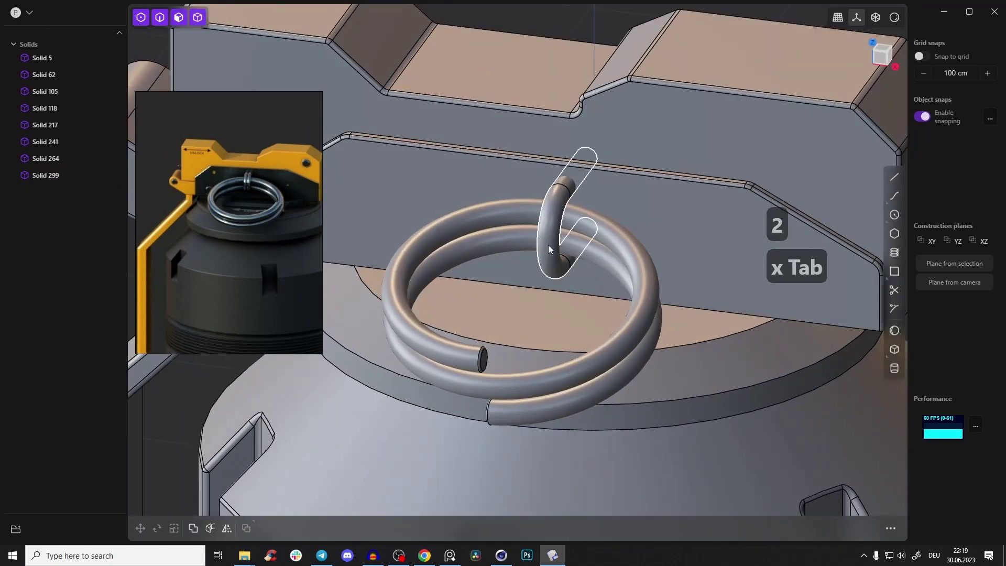
click(548, 244)
mouse_move(548, 244)
right_down()
mouse_move(620, 163)
mouse_move(588, 220)
mouse_move(556, 231)
right_up()
key(d)
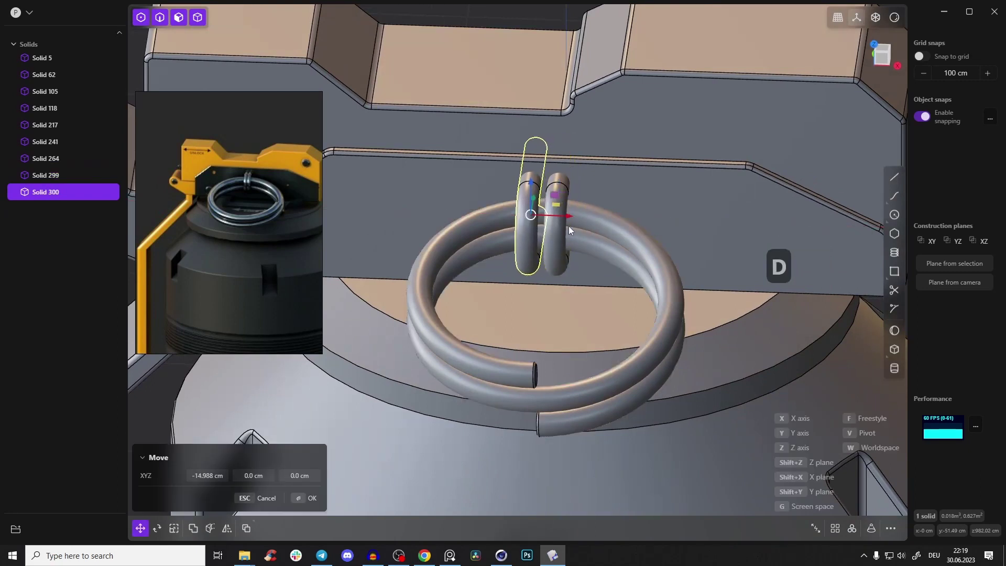
right_drag(574, 223, 619, 39)
right_click(624, 42)
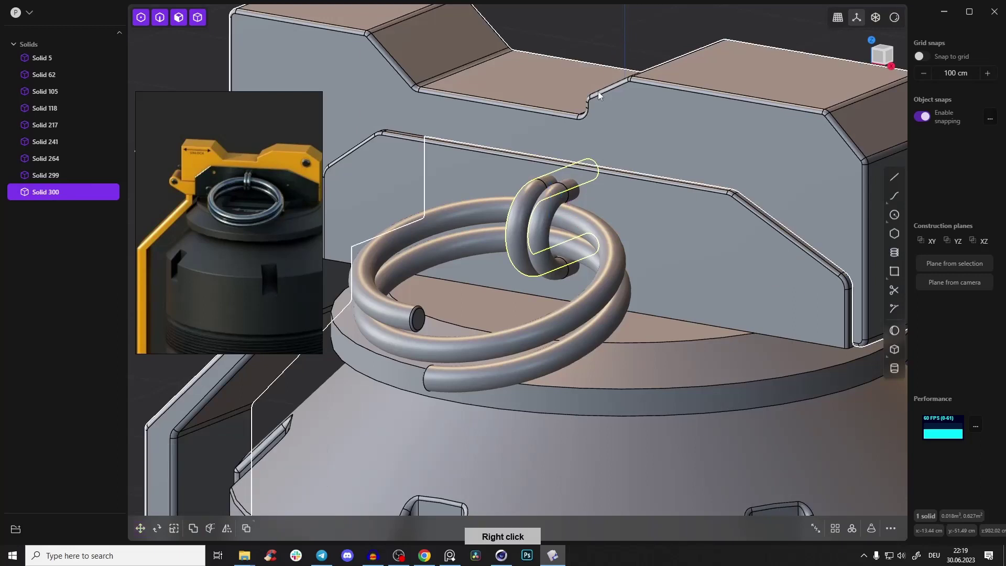
click(633, 24)
Cut a horizontal edge loop around the middle of the upper body's cylindrical face, between the notches and the stepped groove
right_drag(572, 212, 562, 190)
scroll(652, 99, down, 5)
click(228, 309)
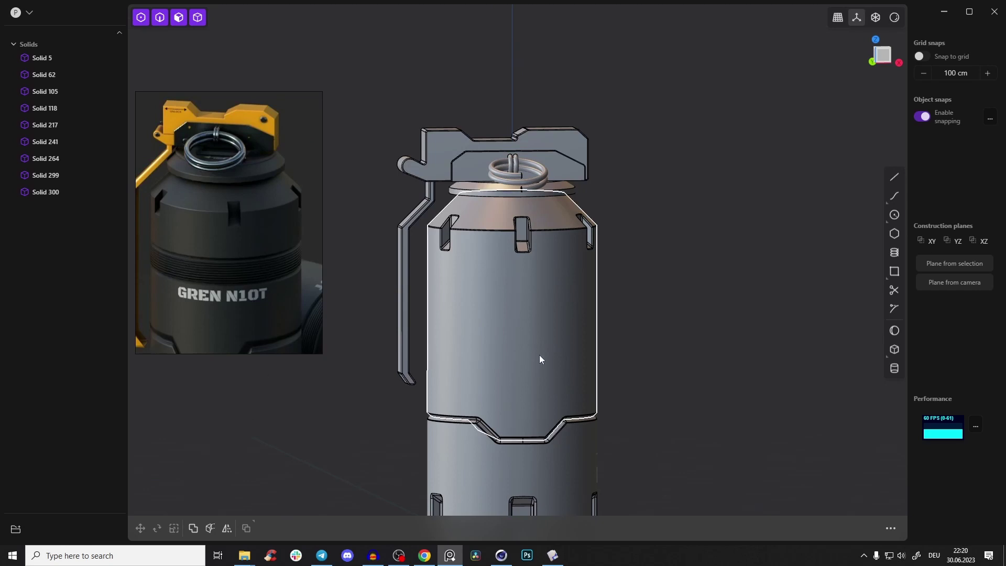
right_drag(545, 361, 699, 319)
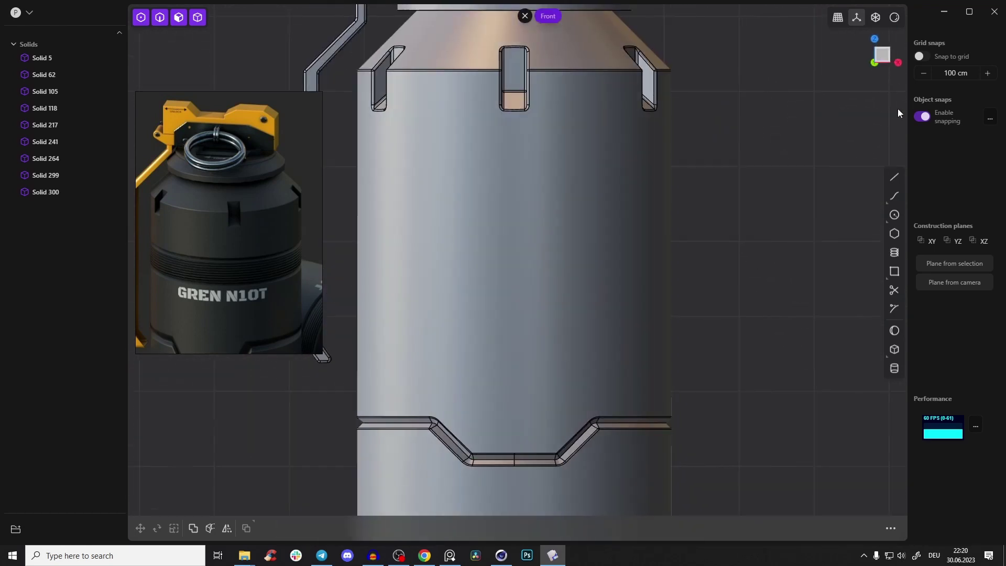
right_drag(558, 236, 561, 239)
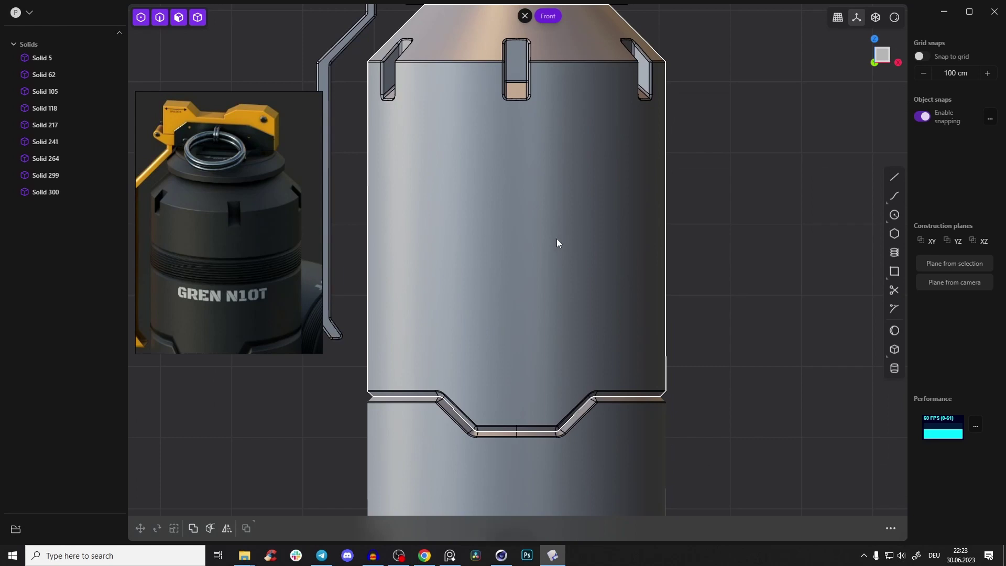
click(532, 250)
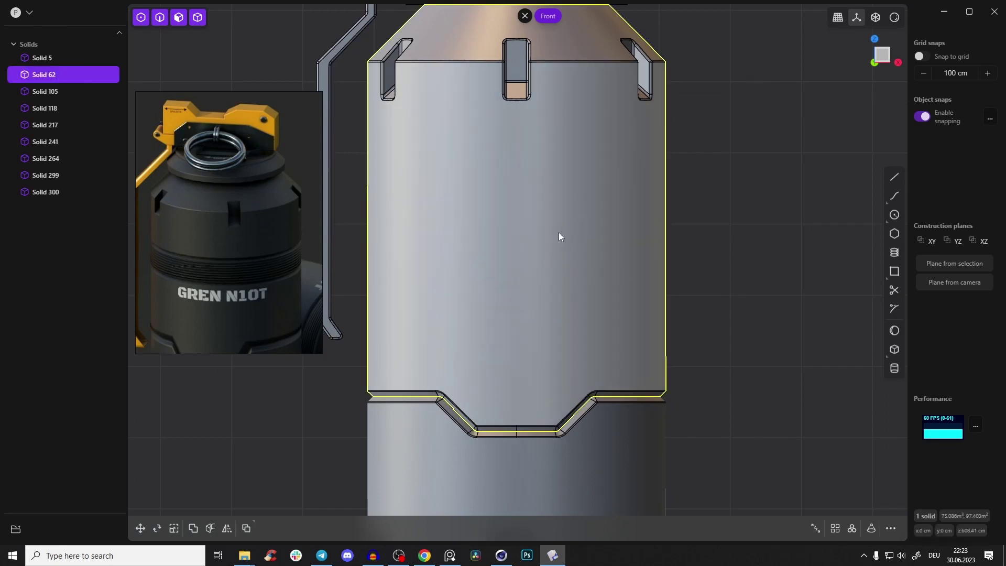
click(558, 233)
key(o)
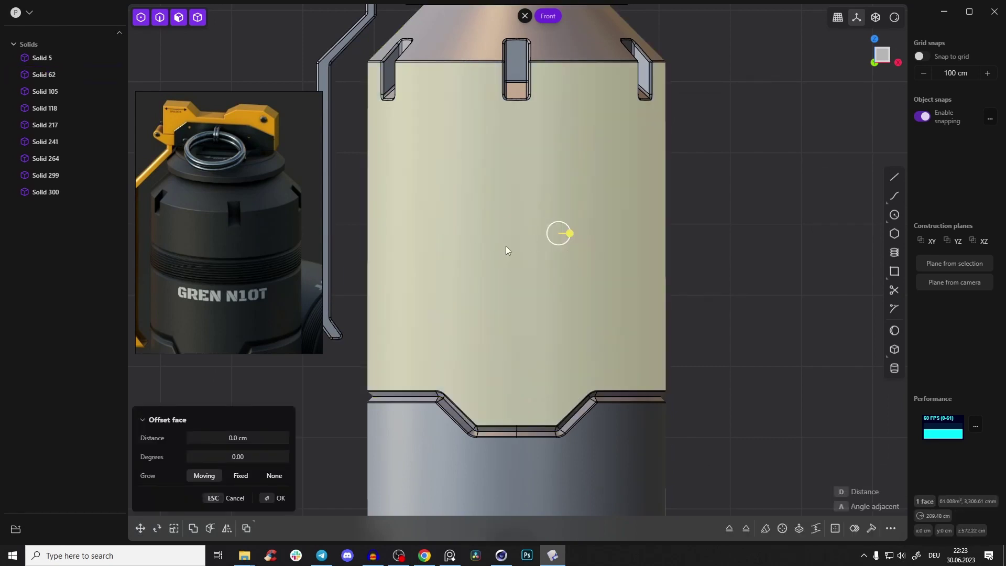
key(ctrl+r)
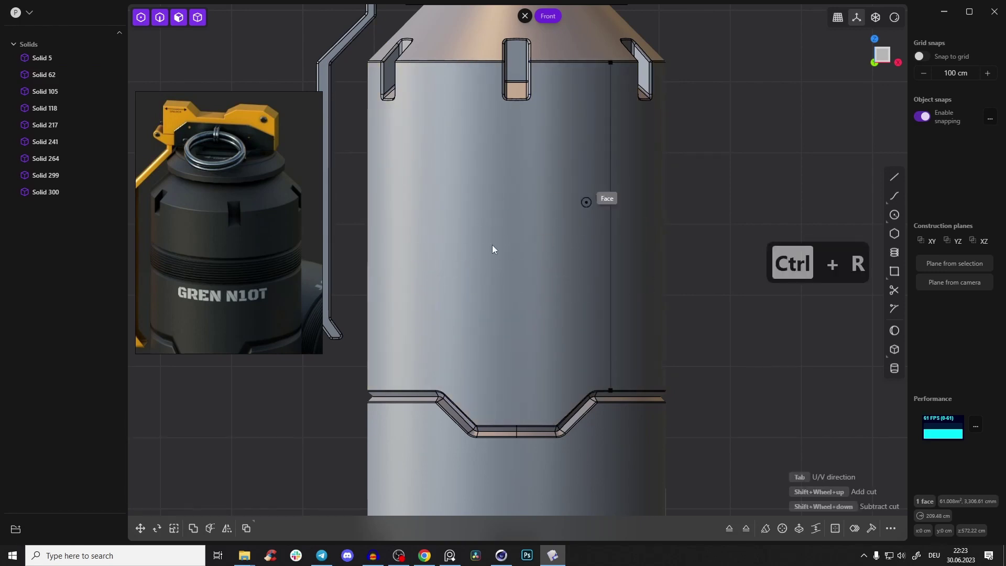
key(Tab)
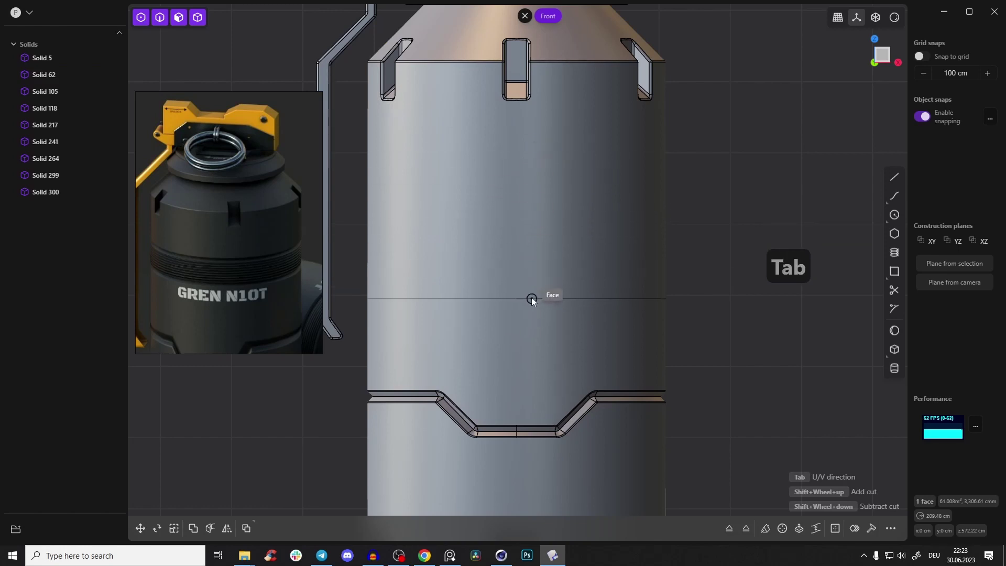
click(529, 281)
Duplicate the new circular edge around the body as a separate curve, leaving it in place
right_drag(550, 282, 708, 243)
key(2)
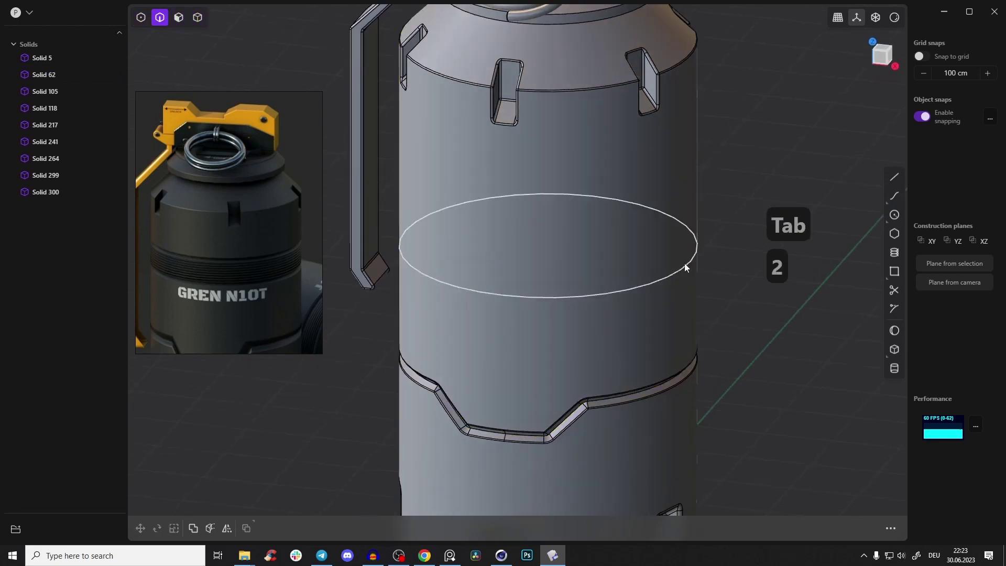
click(629, 287)
right_drag(624, 240, 531, 250)
scroll(599, 270, down, 2)
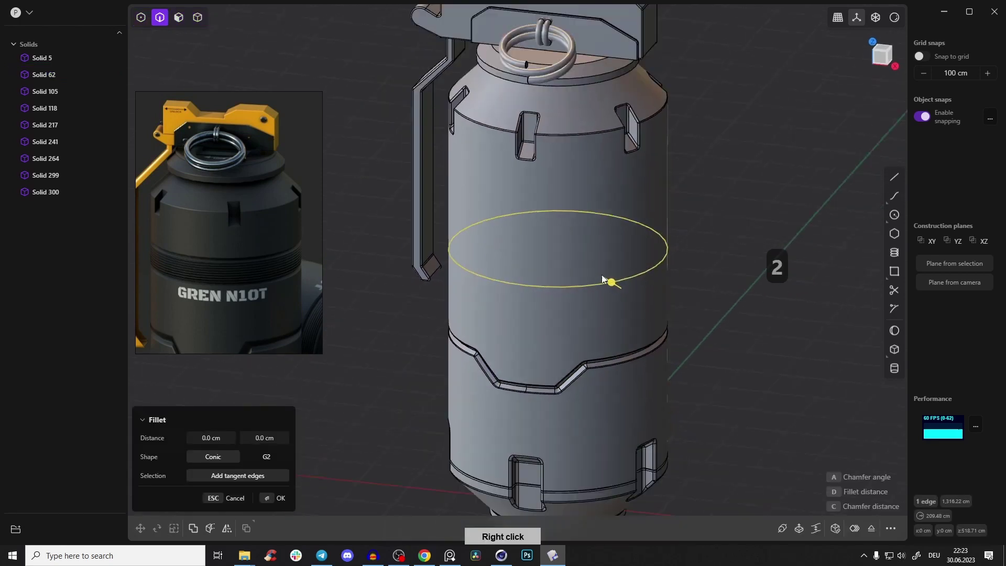
scroll(577, 305, up, 5)
scroll(595, 310, down, 2)
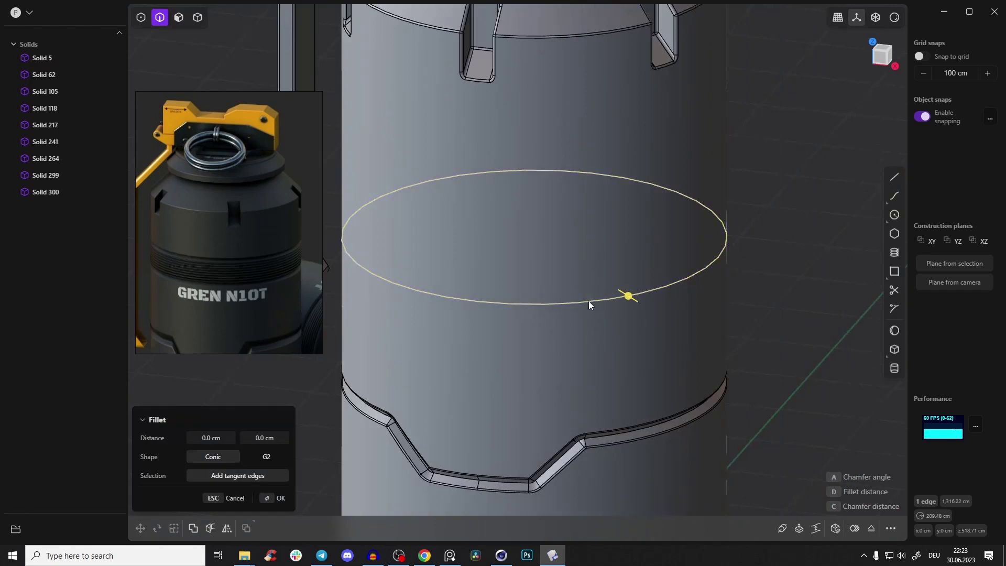
key(shift+d)
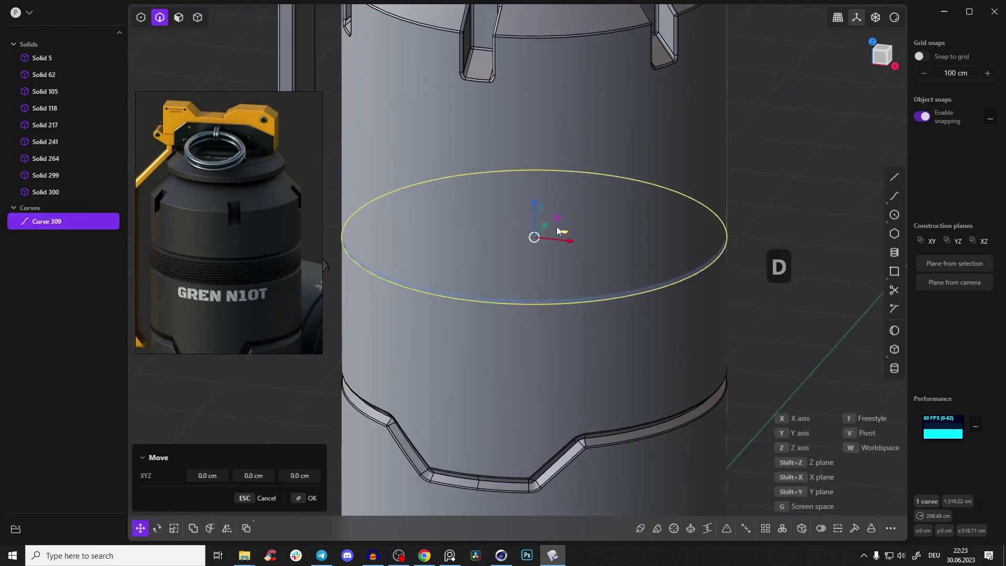
Duplicate the circle upward five times to stack six circles spaced about 8.6 cm apart in Z
key(shift+d)
drag(539, 205, 549, 178)
key(shift+d)
key(shift+d)
right_drag(548, 261, 495, 222)
drag(516, 210, 533, 193)
key(shift+d)
key(shift+d)
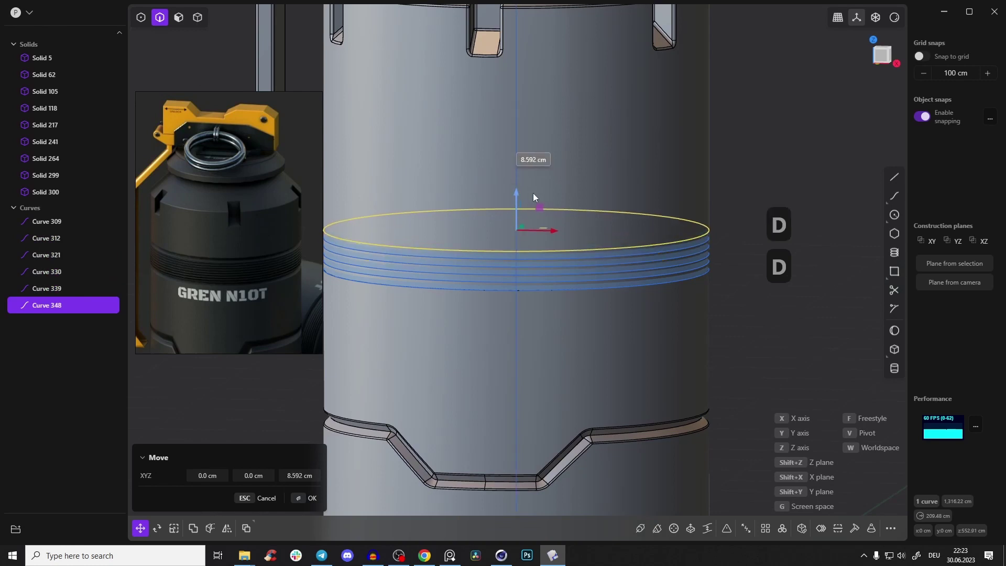
click(307, 501)
Sweep a pipe with a 3 cm section size along the uppermost circle
right_drag(586, 272, 765, 293)
scroll(764, 292, up, 3)
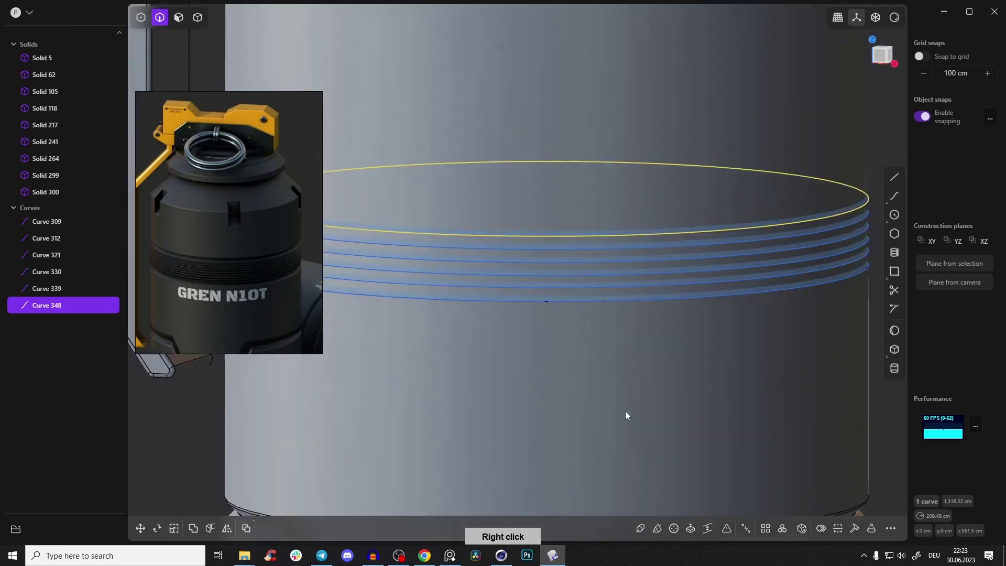
key(p)
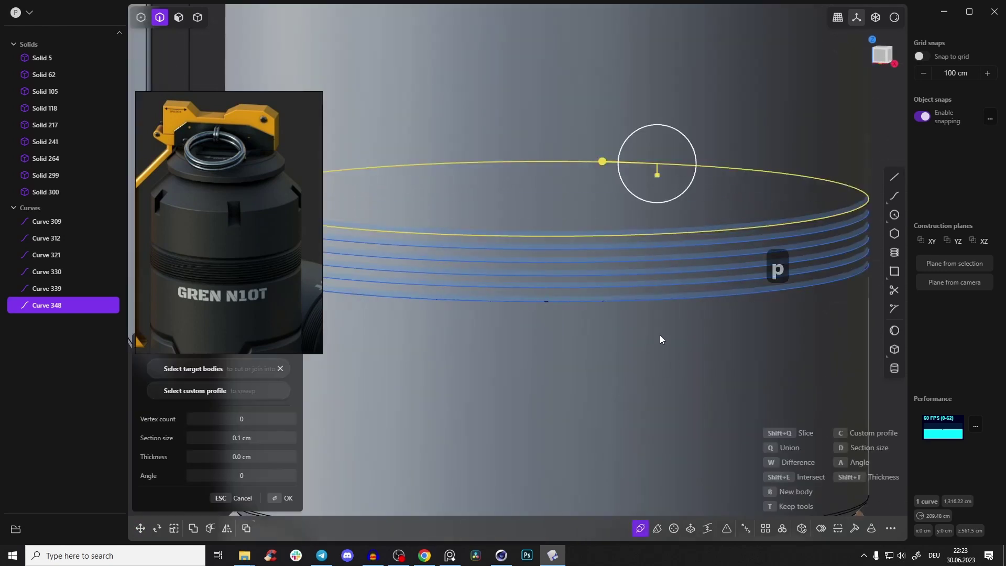
key(Return)
click(244, 435)
text(4)
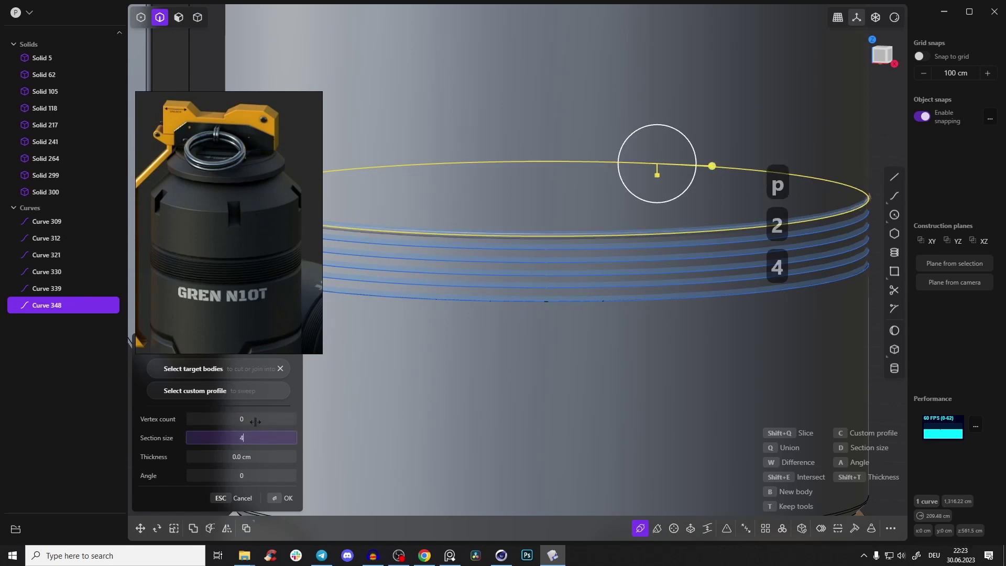
click(256, 410)
click(242, 434)
text(3)
click(256, 410)
click(288, 497)
Sweep pipes with a 3 cm section size along each of the five remaining circles
click(671, 245)
key(p)
click(247, 438)
text(3)
click(287, 500)
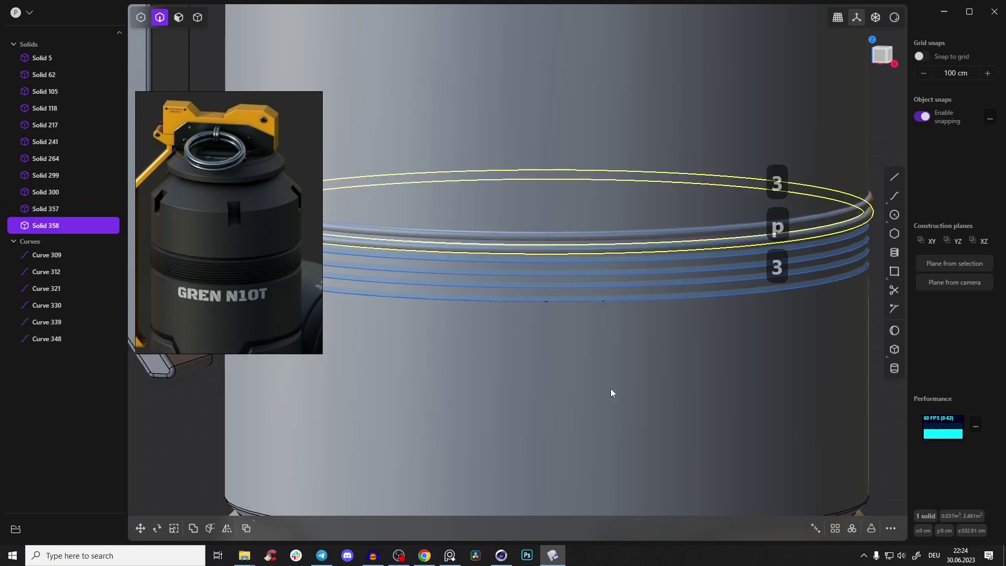
click(582, 262)
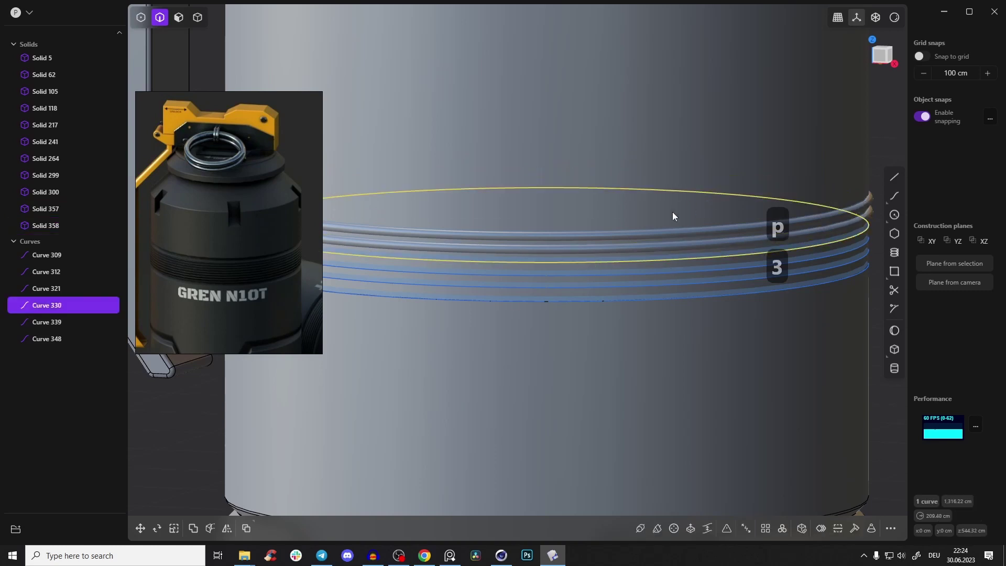
key(p)
click(242, 420)
text(3)
click(287, 498)
click(583, 291)
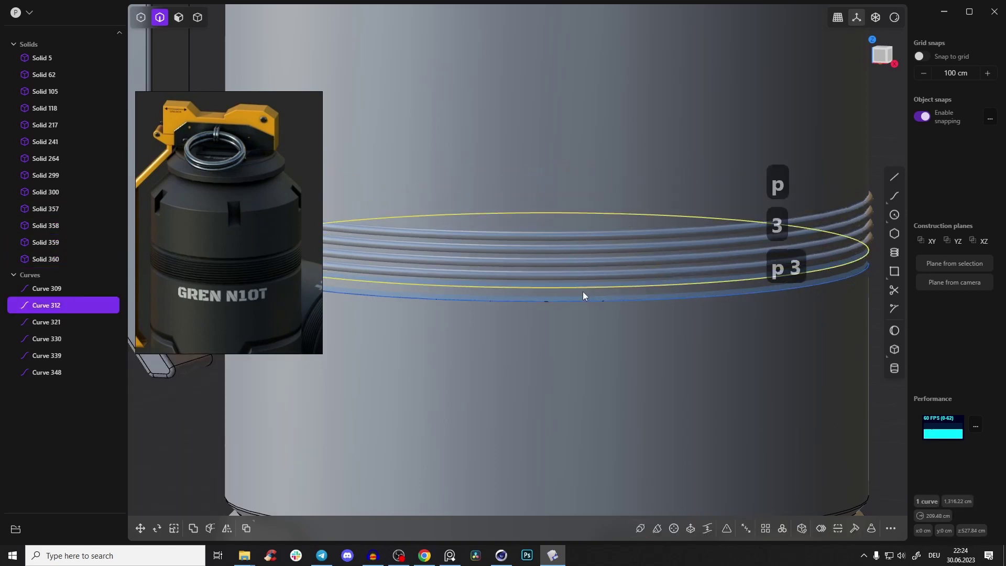
key(p)
click(569, 305)
key(p)
right_drag(862, 351, 842, 372)
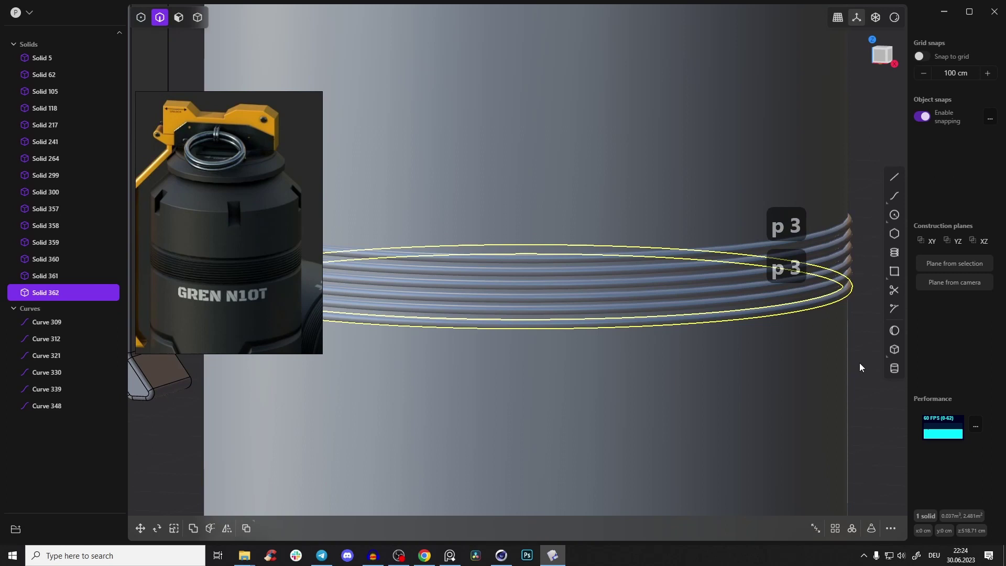
Delete the six circle curves around the body, keeping the pipe rings
click(860, 362)
scroll(785, 329, up, 3)
right_drag(786, 329, 766, 336)
scroll(780, 331, down, 10)
right_drag(803, 304, 677, 303)
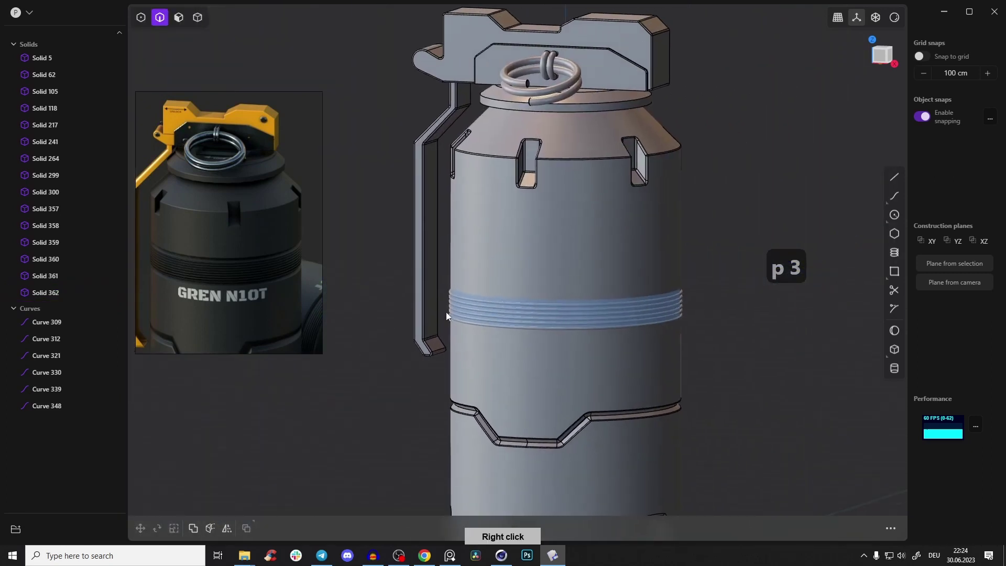
drag(373, 268, 767, 332)
key(b)
right_drag(658, 338, 739, 271)
key(x)
key(Tab)
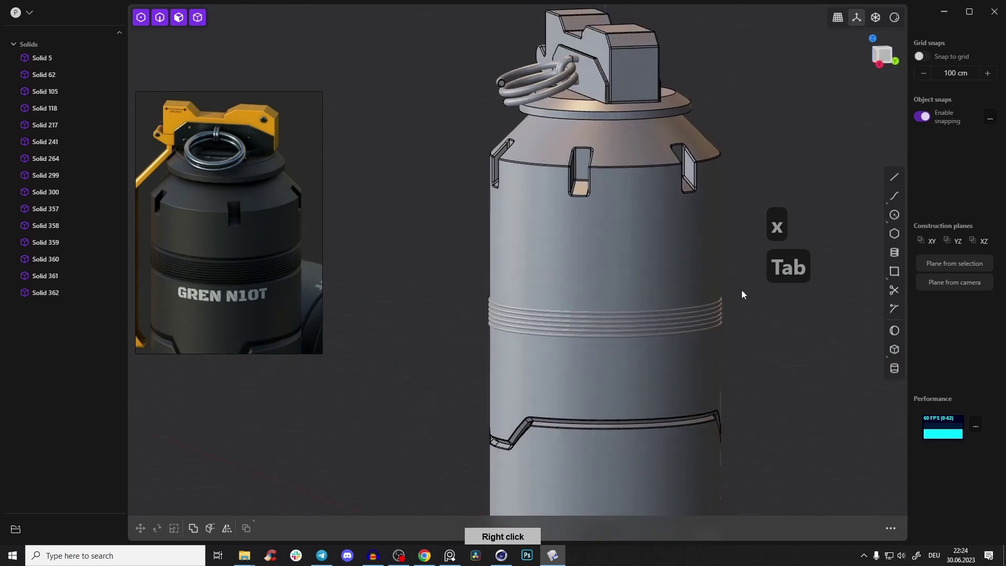
Subtract the six pipe rings from the upper body with a Boolean difference to cut the grooves
key(Tab)
click(697, 294)
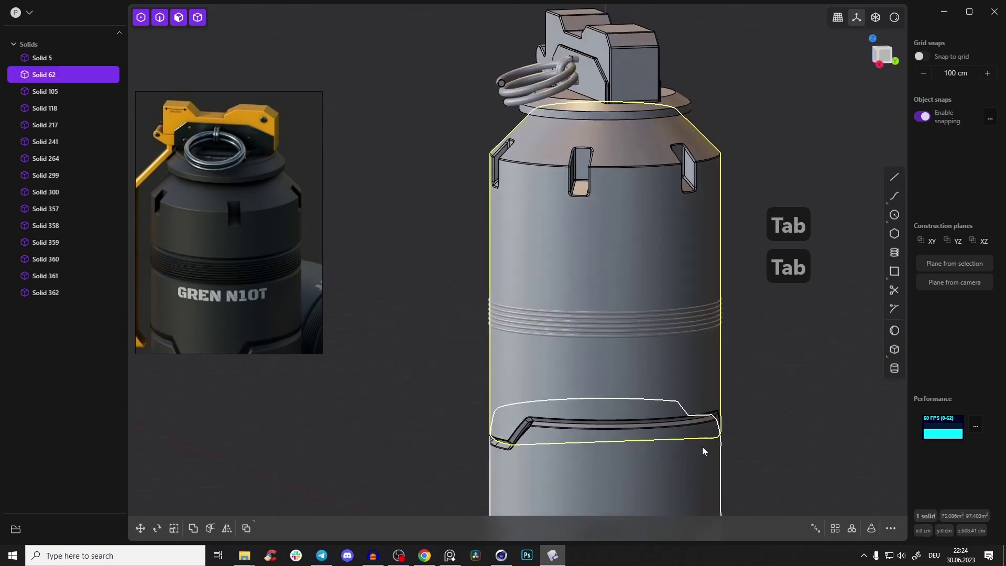
key(q)
drag(652, 352, 781, 355)
right_drag(669, 326, 279, 485)
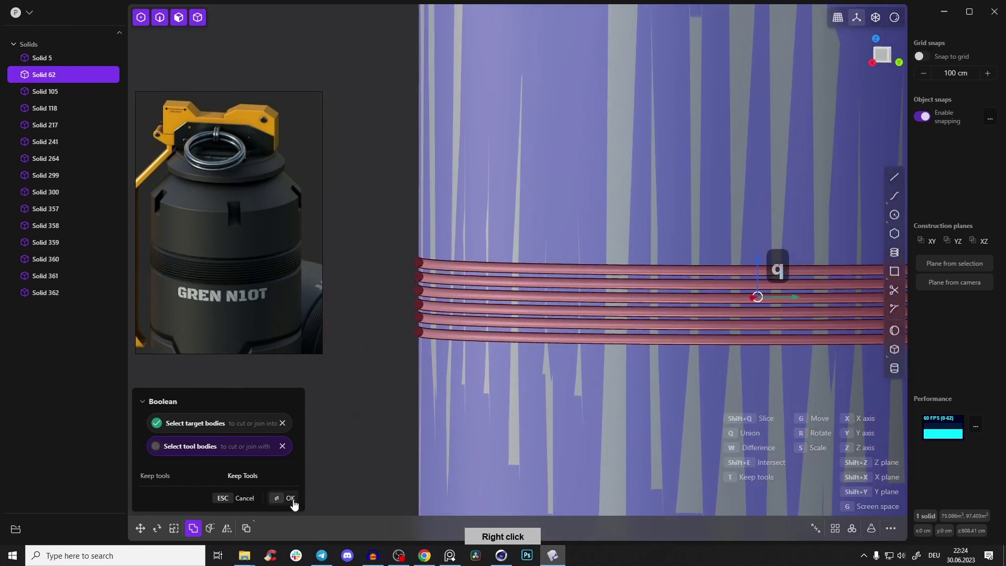
click(287, 501)
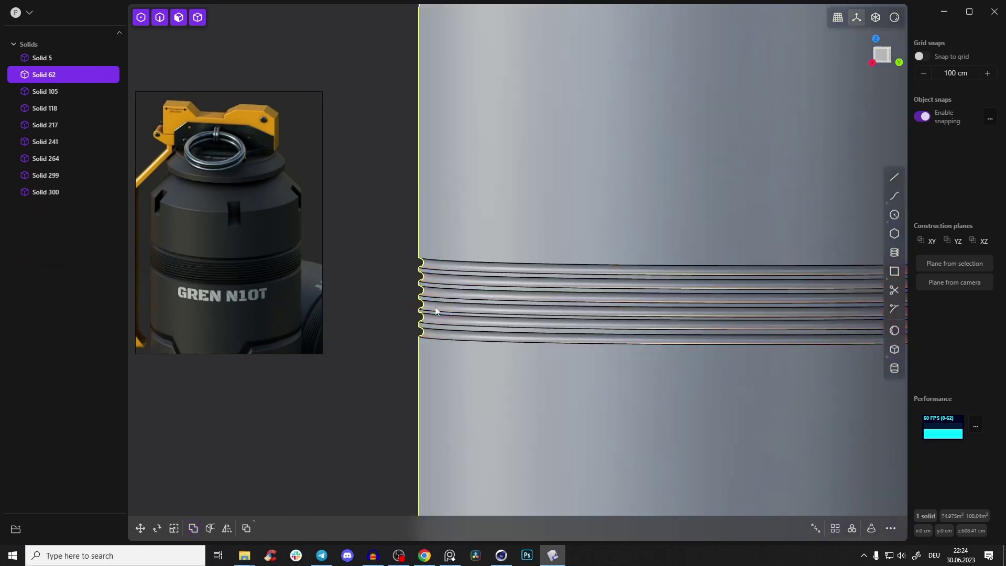
Select the edges of the six ring grooves and fillet them with a small radius
right_drag(356, 310, 460, 274)
click(387, 295)
key(2)
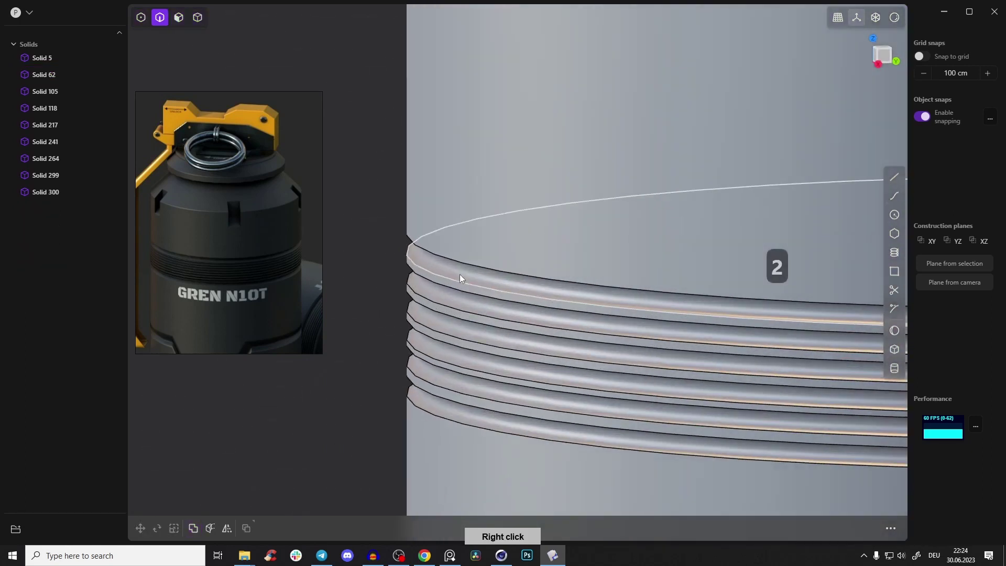
click(459, 275)
key(f)
click(456, 302)
click(458, 315)
click(459, 329)
click(458, 341)
click(460, 353)
click(462, 367)
click(460, 379)
click(463, 396)
click(465, 409)
click(482, 378)
drag(486, 381, 488, 383)
key(Escape)
scroll(482, 367, up, 3)
key(b)
drag(391, 331, 401, 339)
click(281, 498)
Change the viewport shading to a glossy dark red material for the whole grenade
right_drag(331, 385, 545, 280)
scroll(576, 262, down, 5)
right_drag(593, 250, 514, 234)
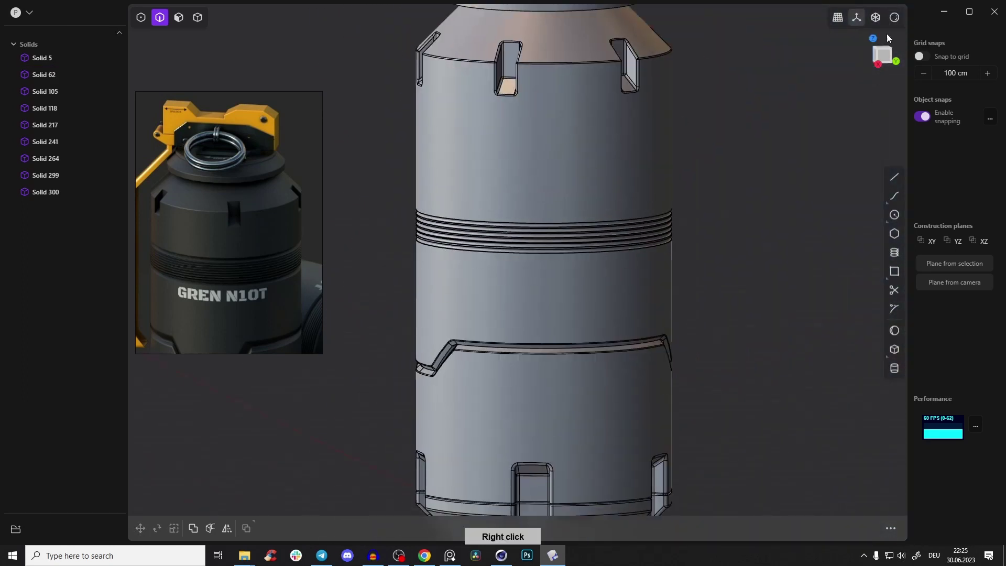
click(894, 17)
click(867, 62)
right_drag(670, 212, 650, 215)
scroll(674, 231, down, 4)
scroll(648, 258, up, 3)
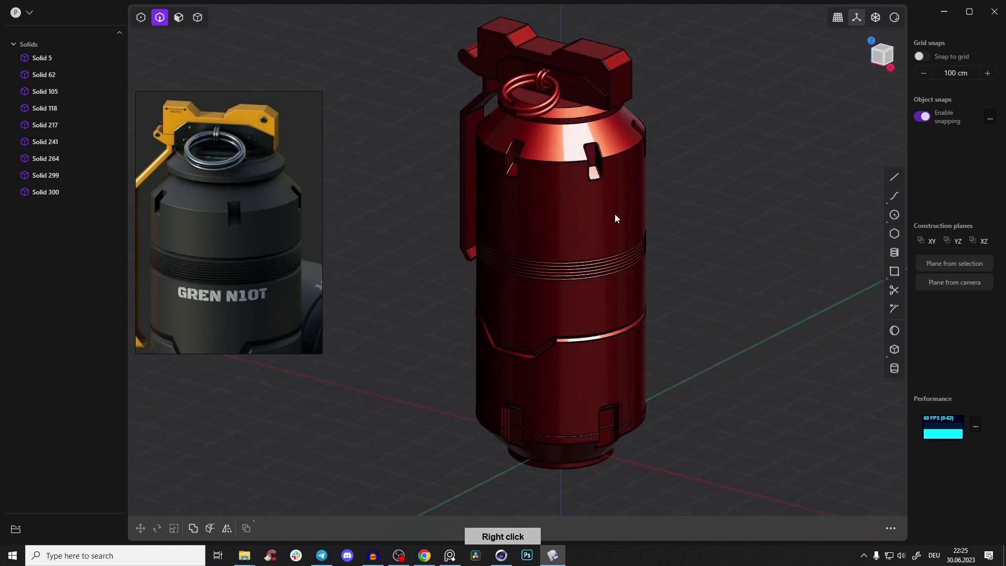
Inspect the finished grenade from several angles and compare its overall shape with the full reference image
right_drag(578, 220, 311, 296)
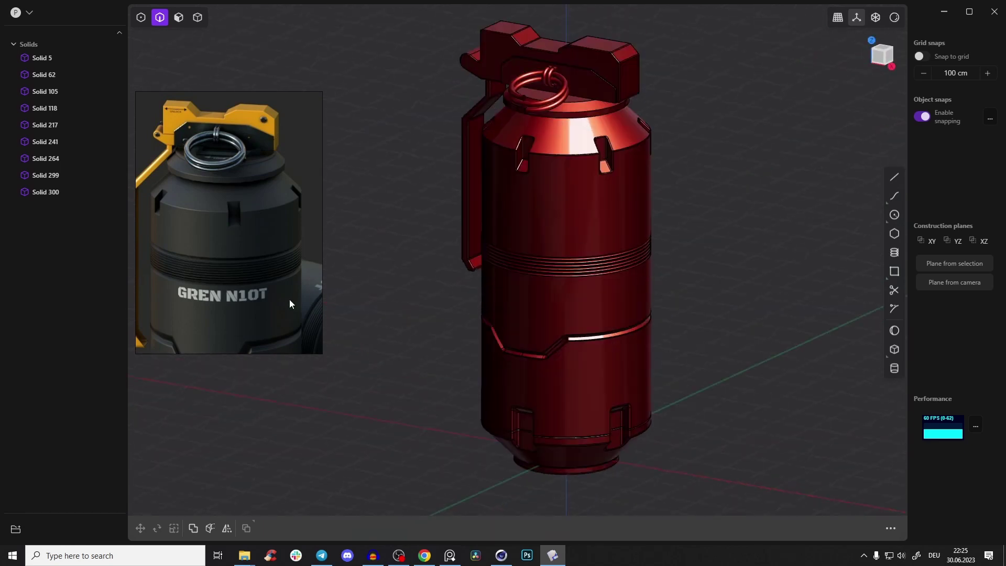
scroll(290, 300, down, 3)
middle_drag(269, 283, 260, 237)
right_drag(598, 253, 620, 289)
right_drag(626, 214, 573, 258)
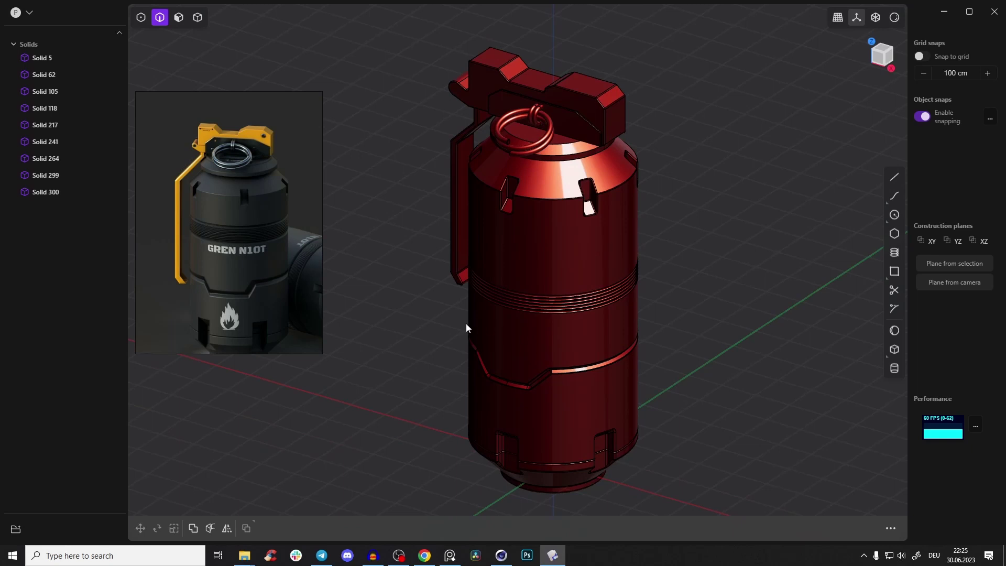
right_drag(596, 295, 592, 188)
right_drag(551, 216, 602, 302)
right_drag(653, 251, 662, 357)
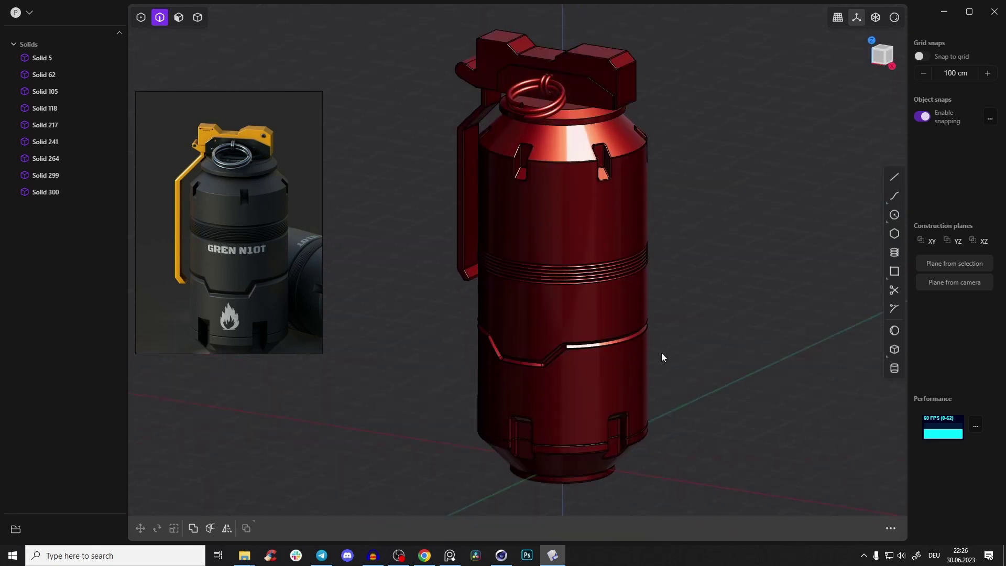
right_drag(676, 183, 659, 258)
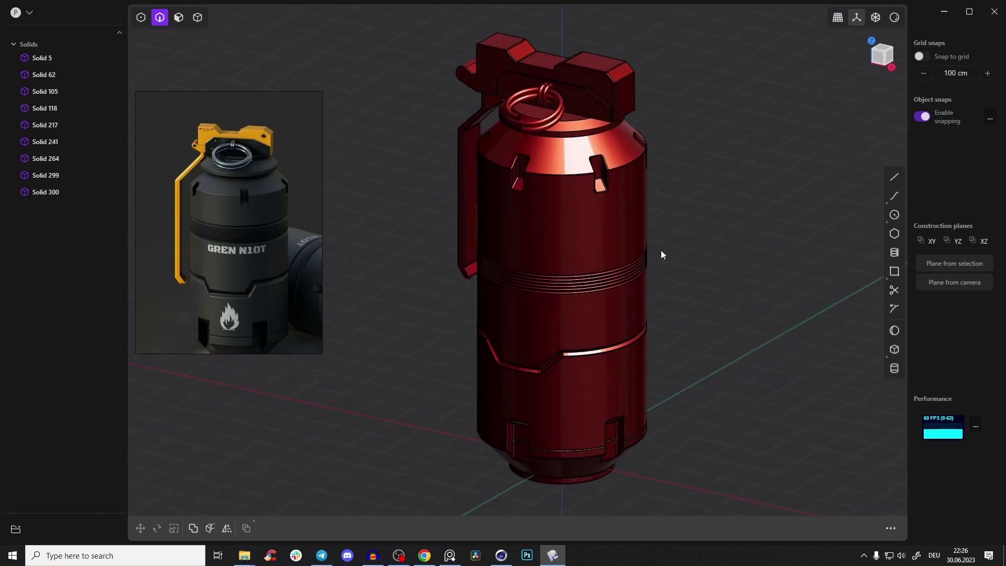
mouse_move(670, 287)
right_down()
mouse_move(701, 269)
mouse_move(647, 240)
mouse_move(690, 244)
mouse_move(670, 272)
right_up()
scroll(669, 272, up, 5)
scroll(669, 276, down, 5)
right_drag(714, 210, 648, 283)
scroll(634, 283, up, 3)
middle_drag(647, 279, 681, 242)
right_drag(655, 249, 702, 281)
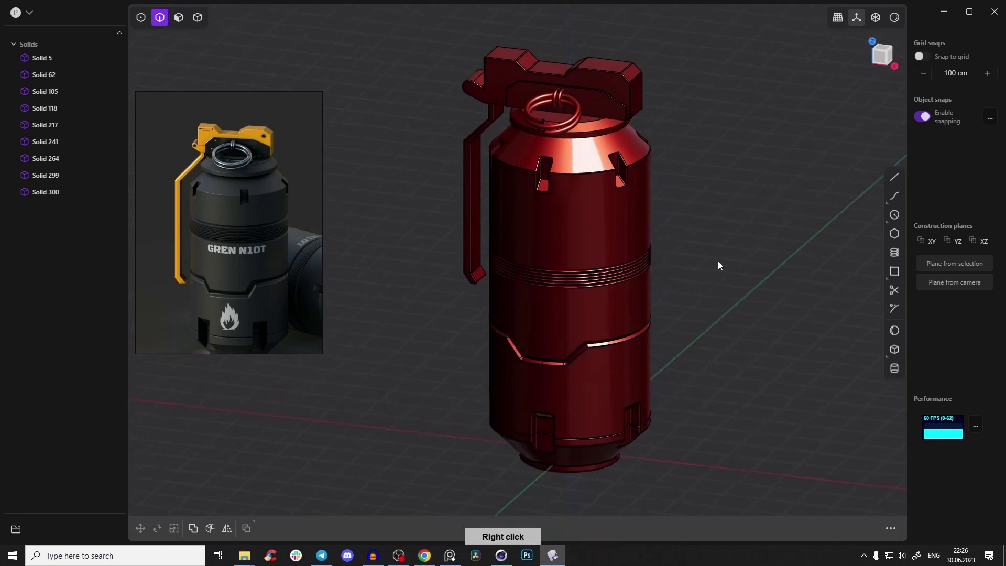